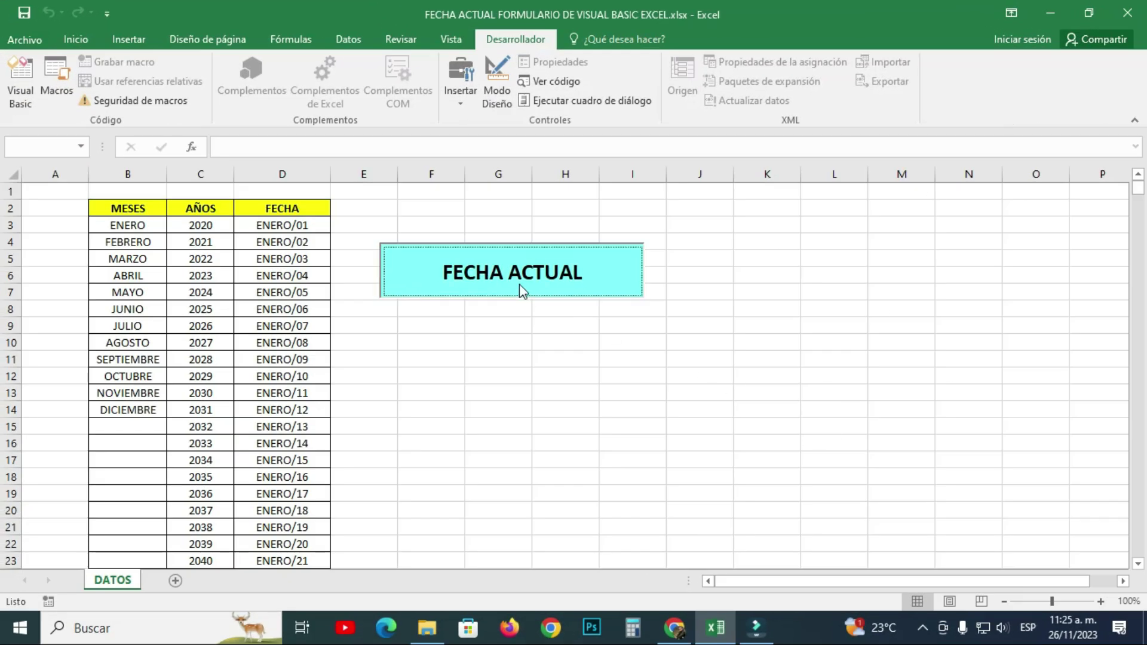
- Try the existing FECHA ACTUAL form, picking JUNIO and then FEBRERO from the month list
left_click(520, 285)
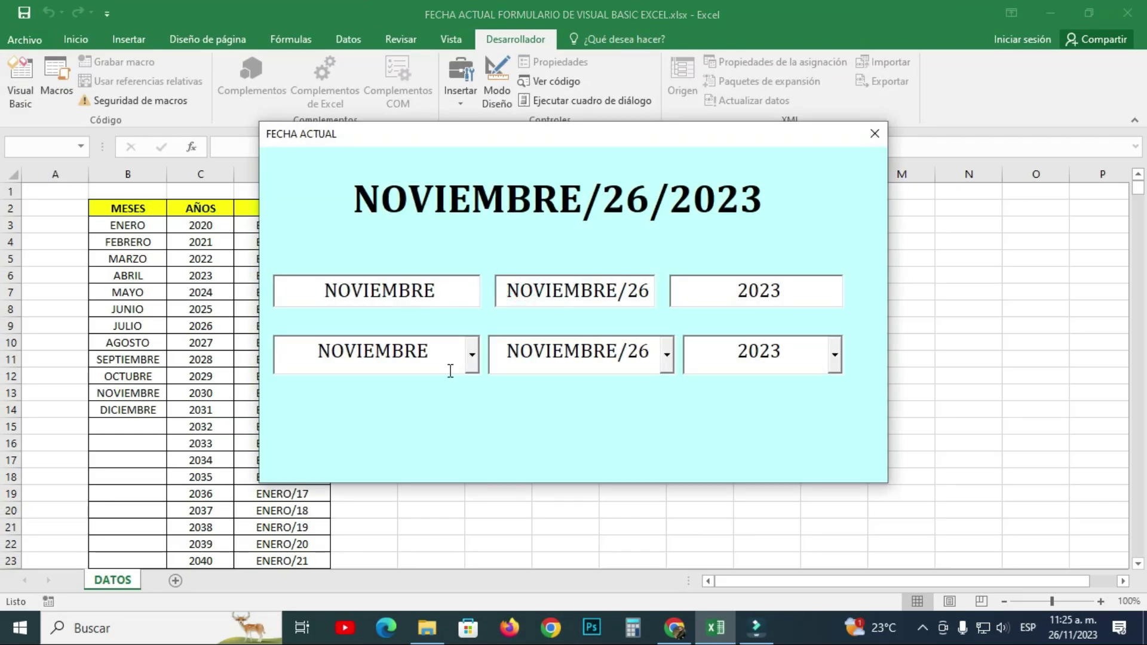
left_click(471, 361)
left_click(410, 403)
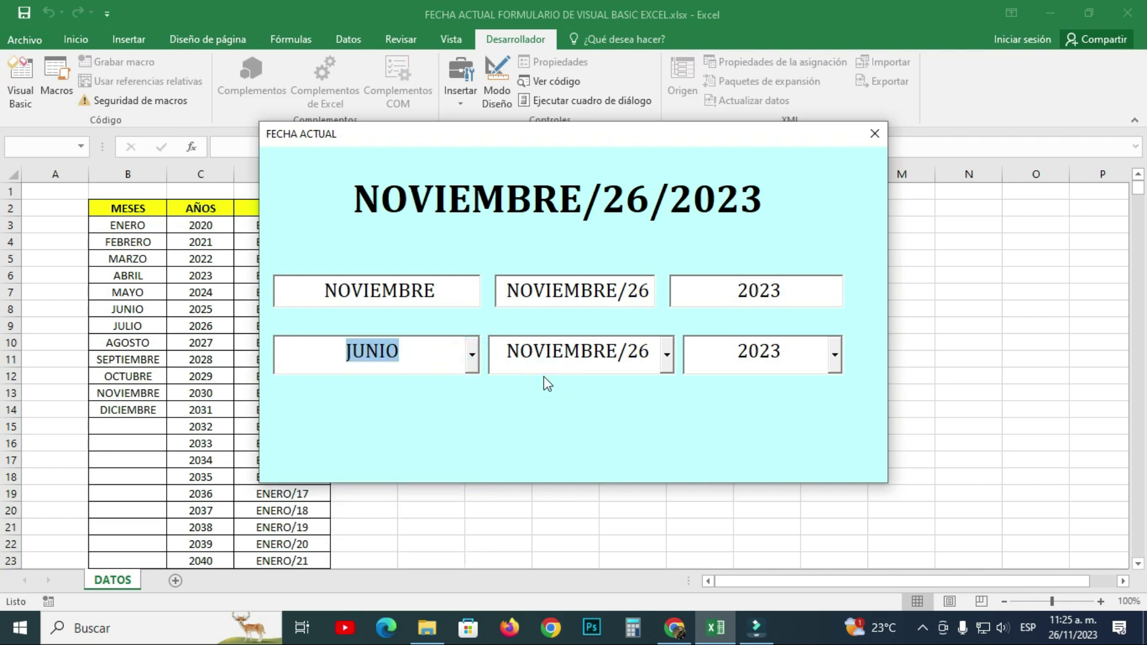
left_click(472, 355)
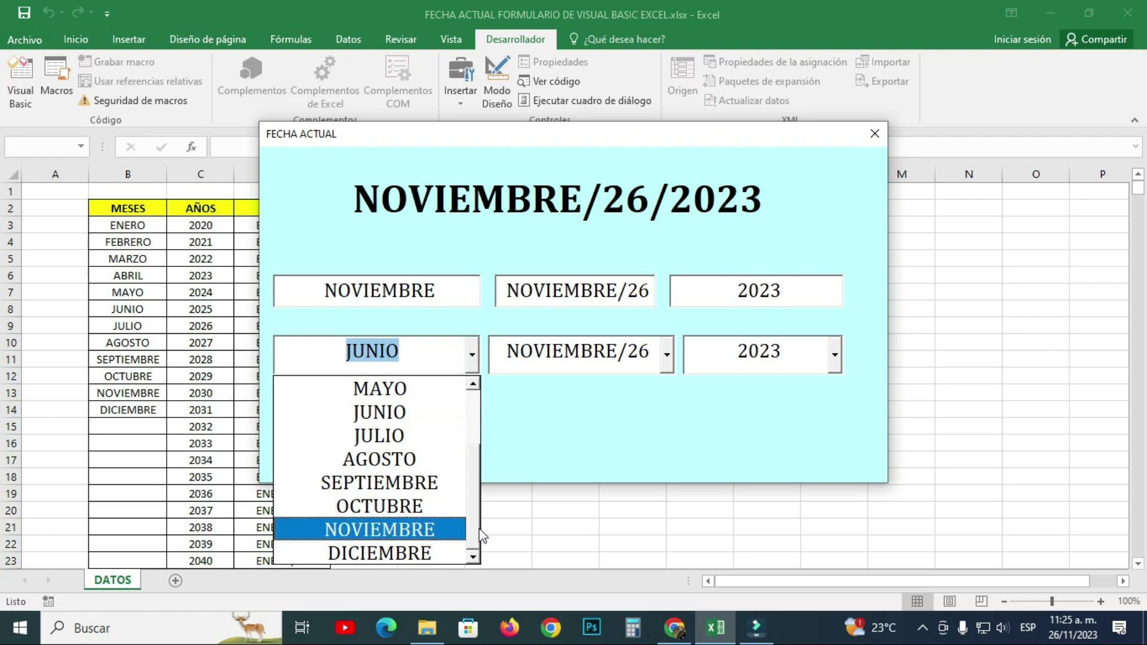
scroll(472, 526, "up", 2)
left_click(382, 412)
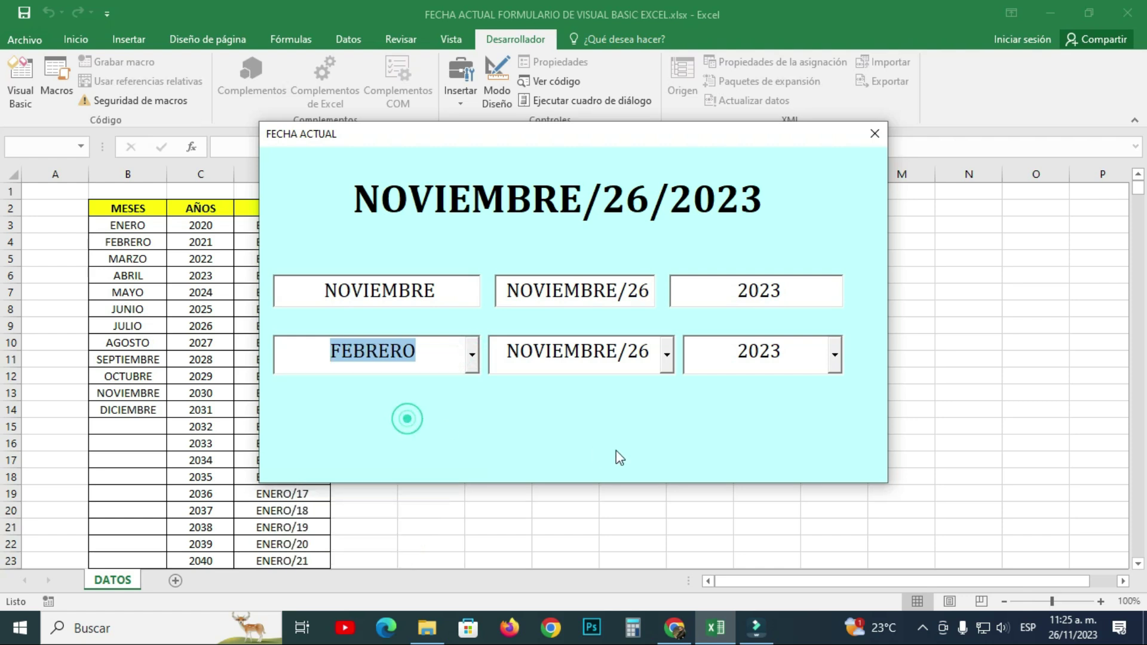
left_click(472, 355)
left_click(472, 355)
left_click(666, 355)
left_click(667, 355)
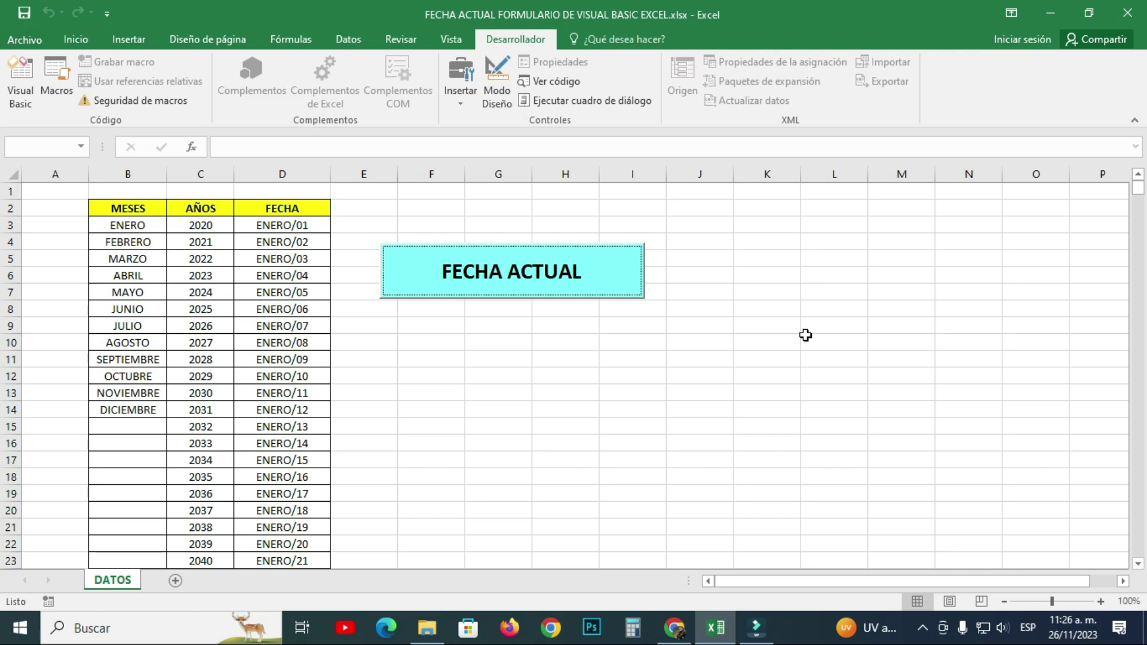
- In the VBA editor, remove the FECHAACTUAL form from the project without exporting it
left_click(21, 81)
double_click(112, 188)
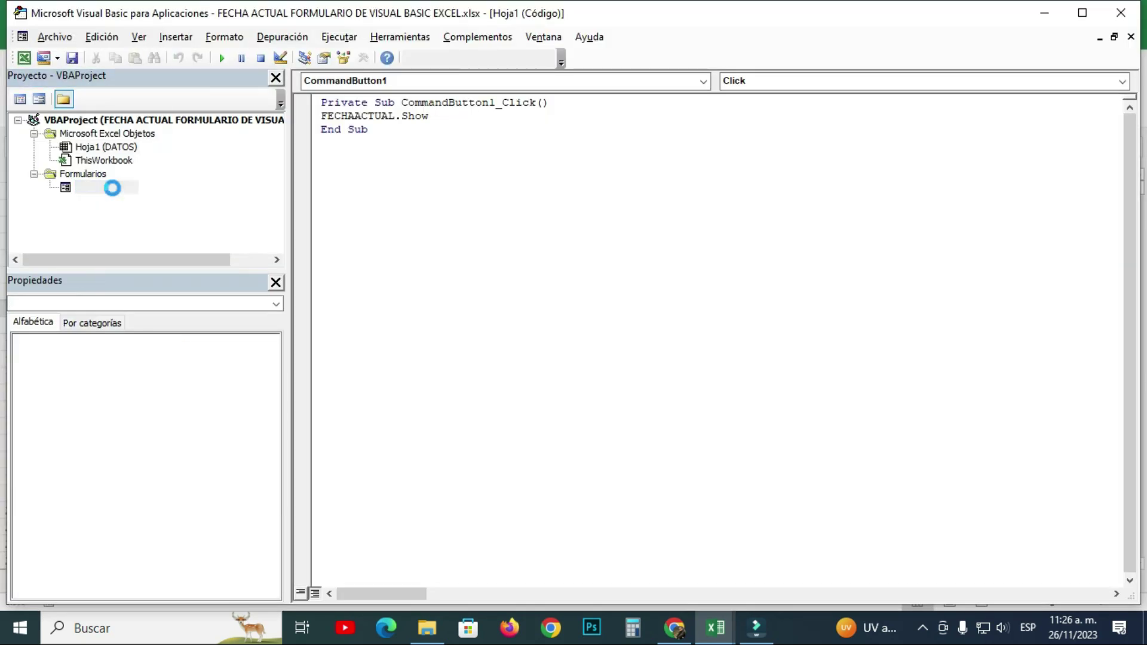
left_click(110, 187)
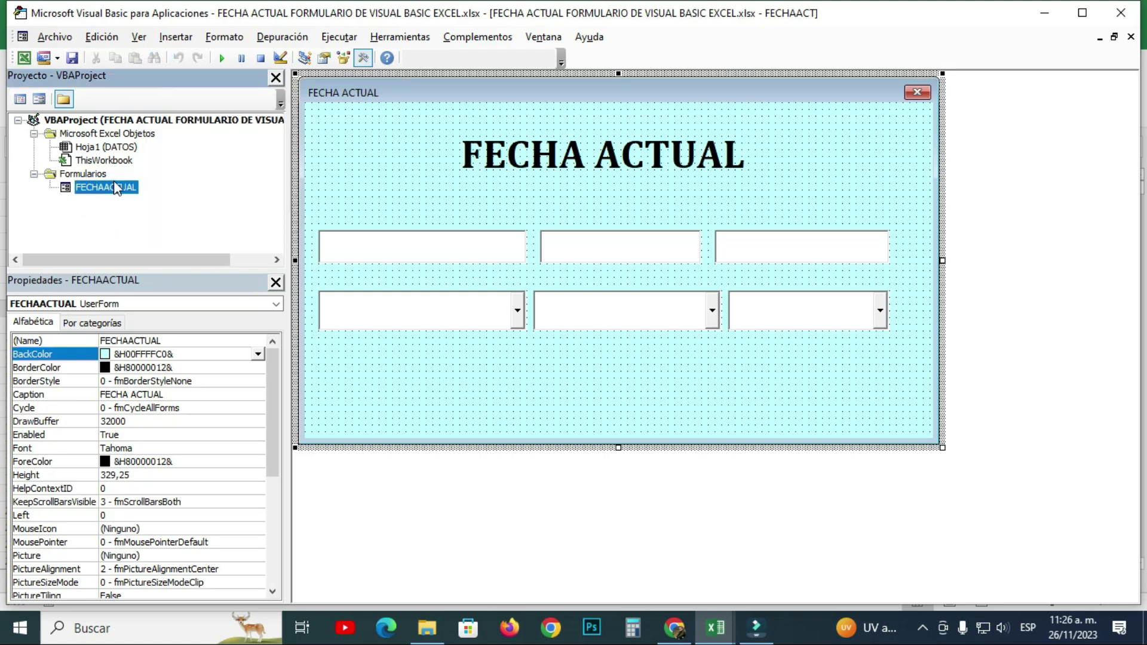
right_click(113, 188)
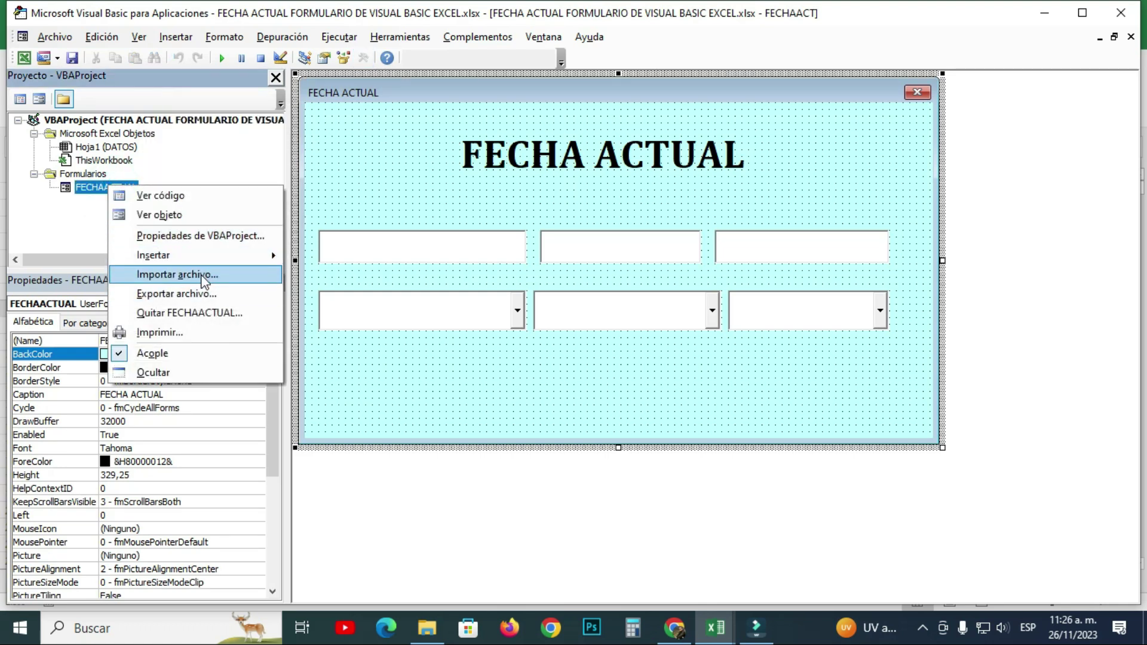
left_click(195, 311)
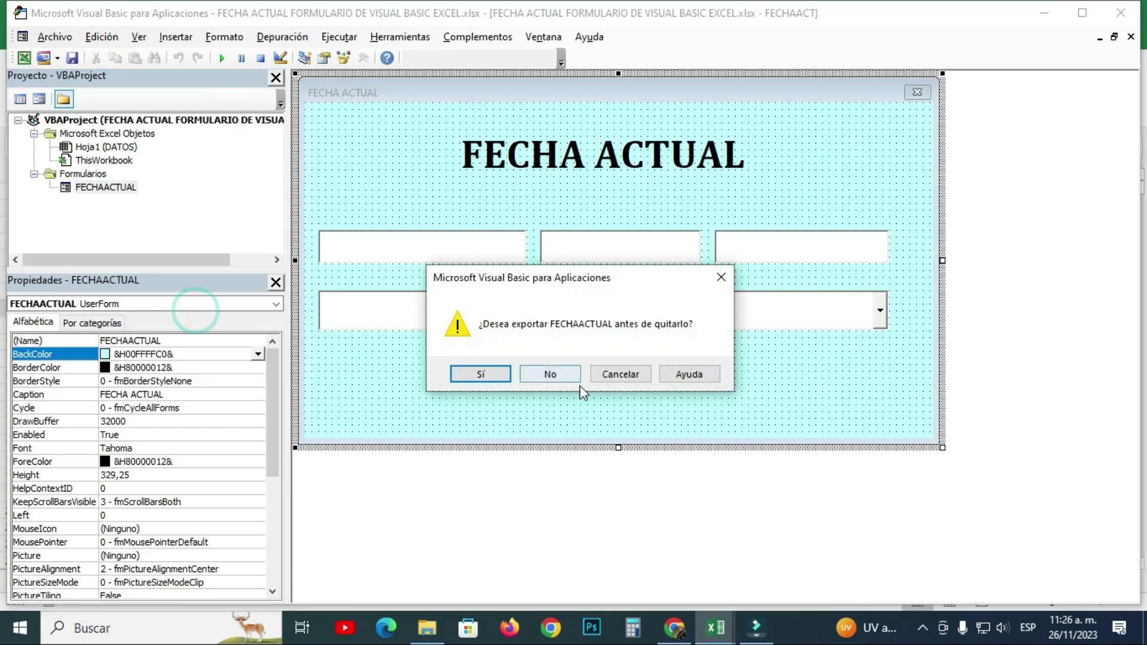
left_click(550, 374)
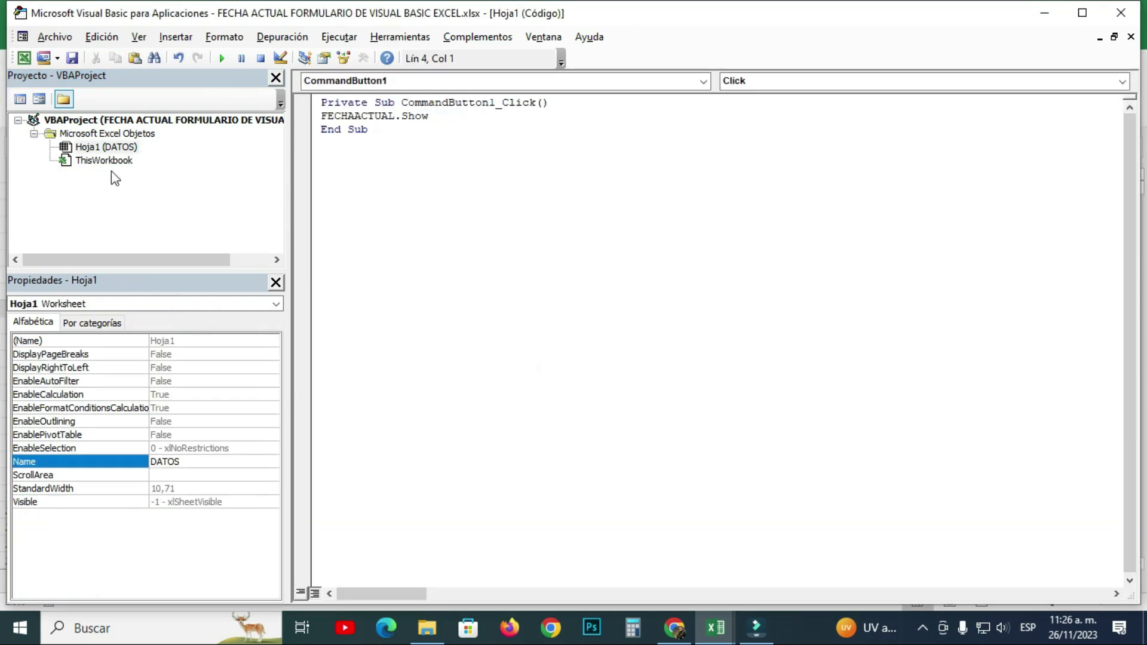
- Check the DATOS sheet's FECHAACTUAL.Show code and workbook cells, then close the VBA editor
left_click(122, 193)
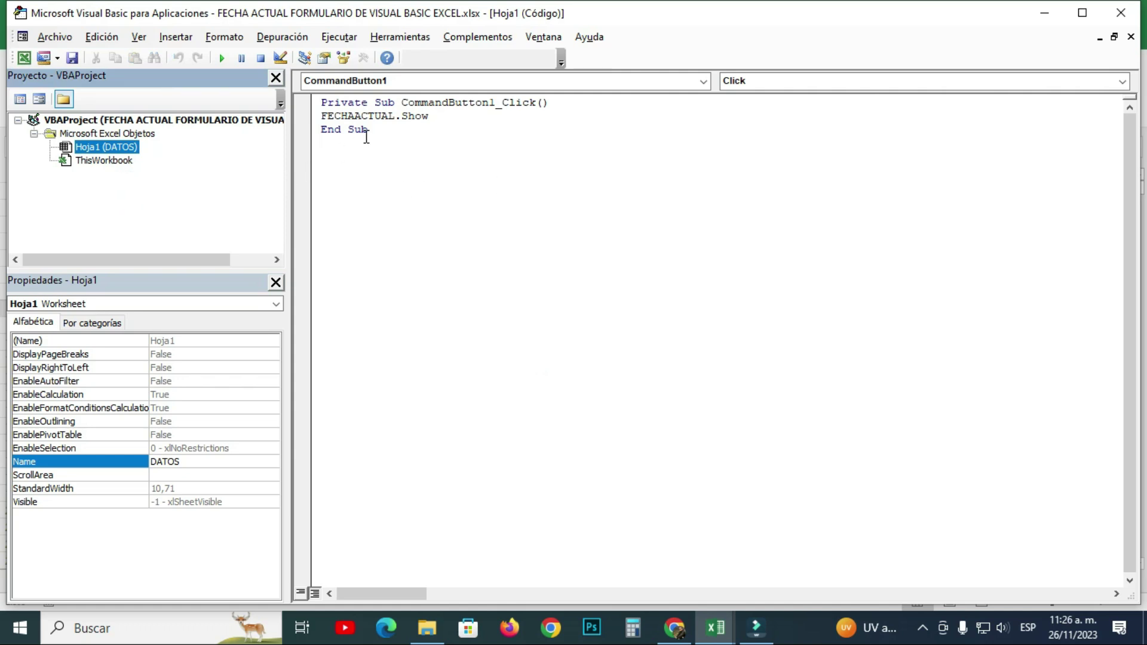
left_click(369, 115)
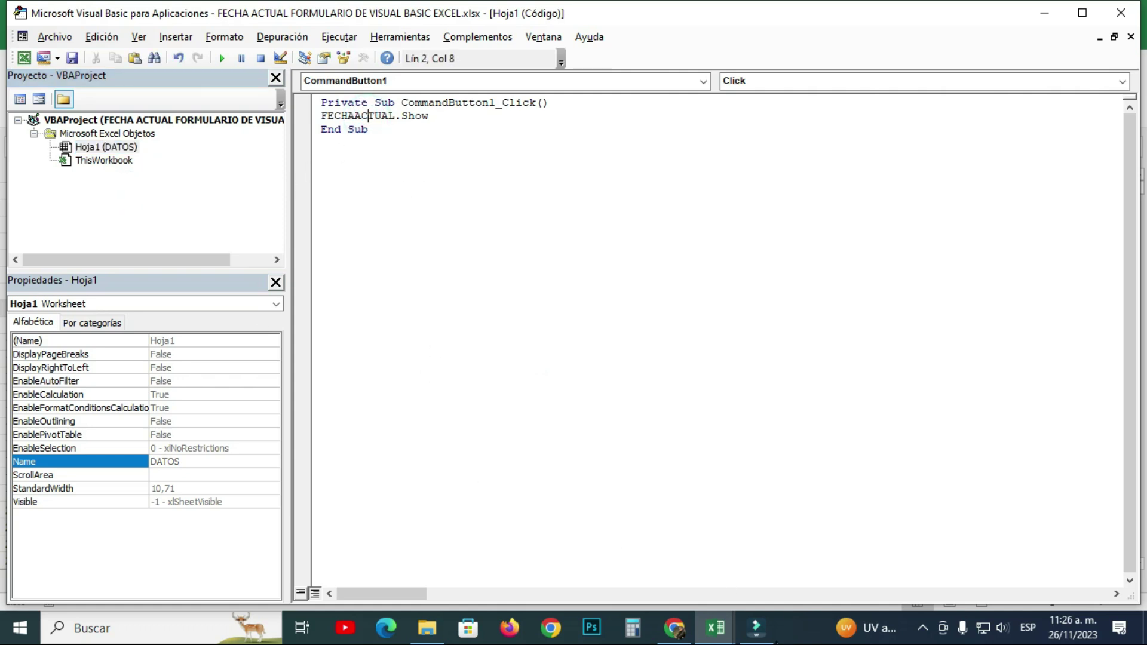
left_click(662, 575)
left_click(346, 376)
left_click(143, 258)
left_click(337, 263)
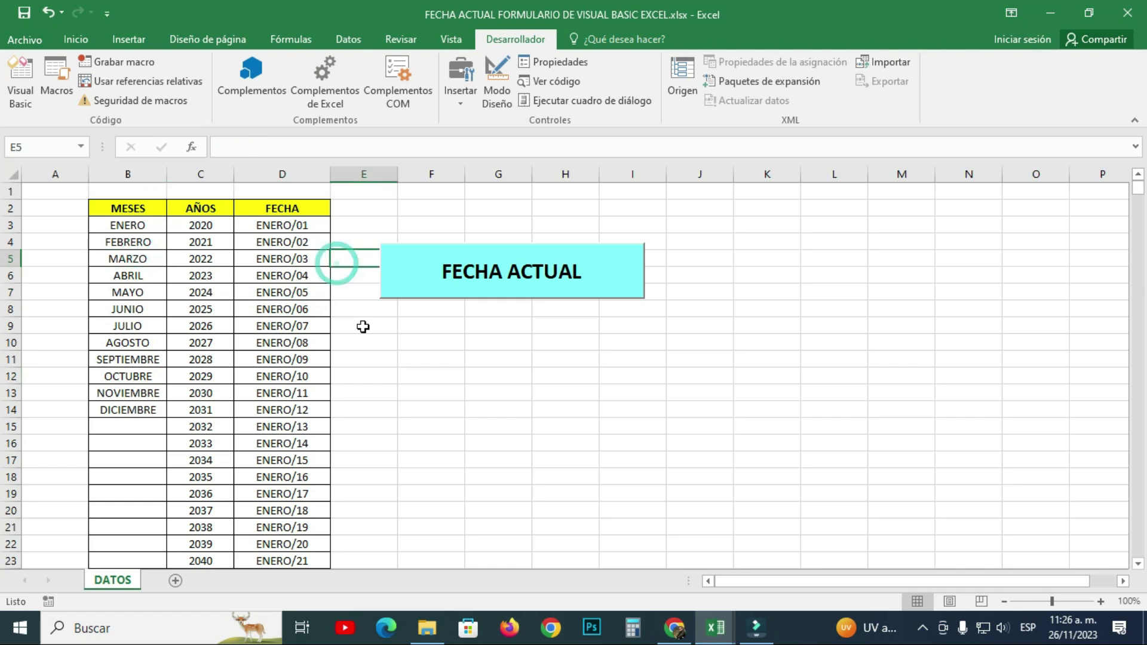
mouse_move(715, 627)
left_click(783, 565)
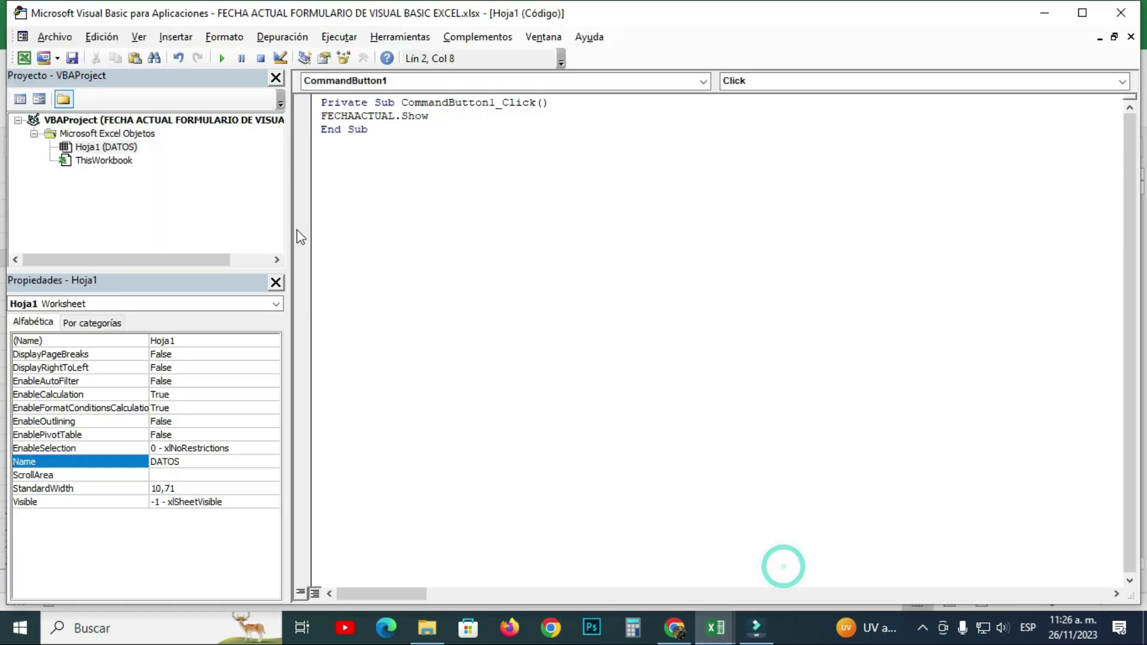
left_click(1121, 13)
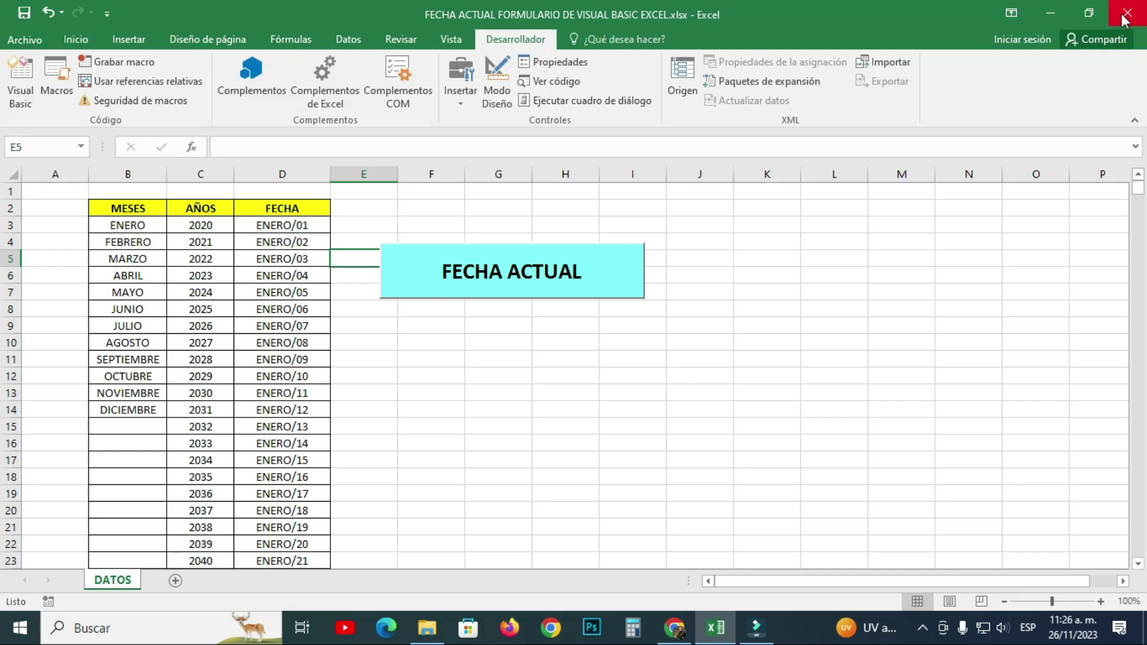
- Select cell I15 and reopen the Visual Basic editor, expanding the Insert item list
left_click(627, 426)
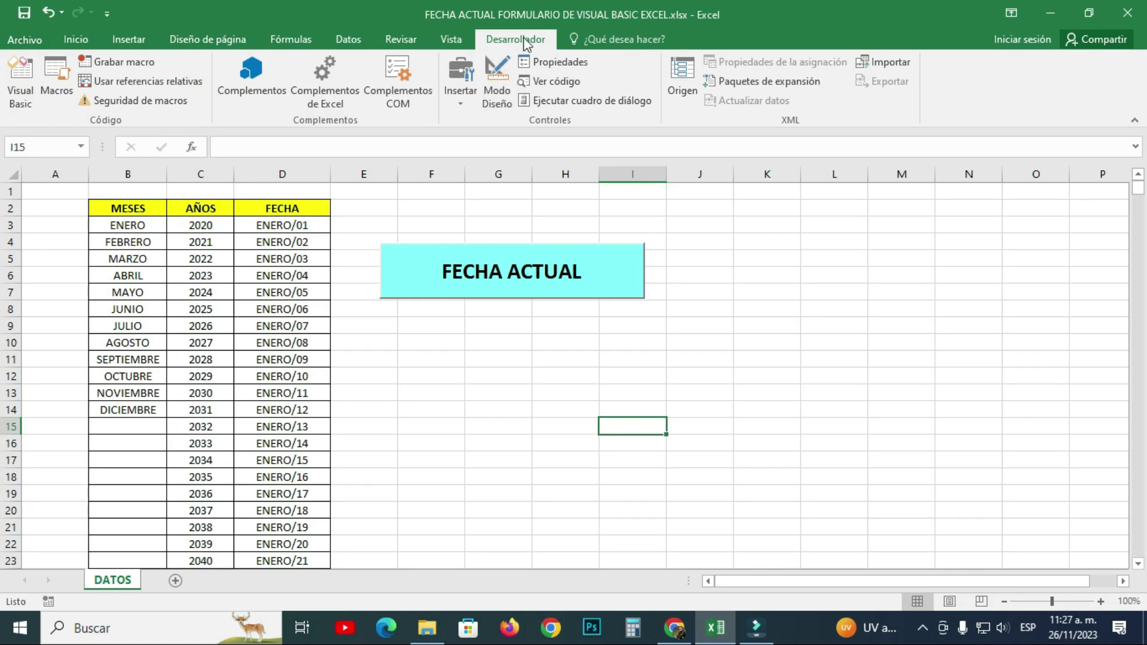
left_click(20, 94)
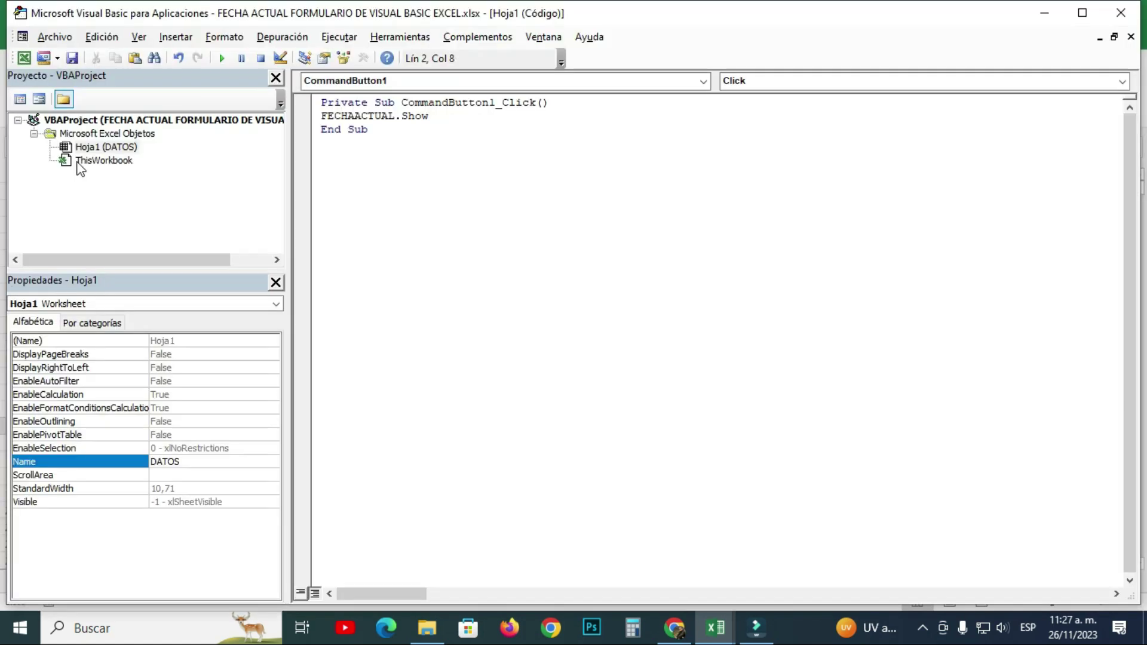
left_click(57, 58)
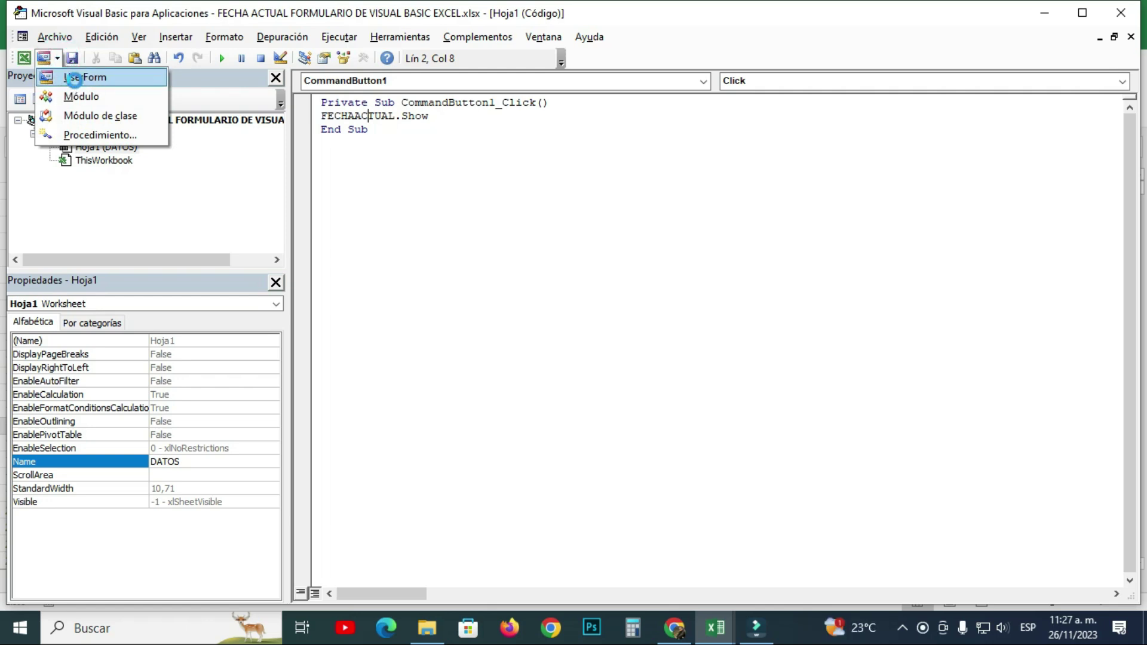
- Insert a blank UserForm1, enlarge it to height 355,5, and move the Toolbox aside
left_click(74, 78)
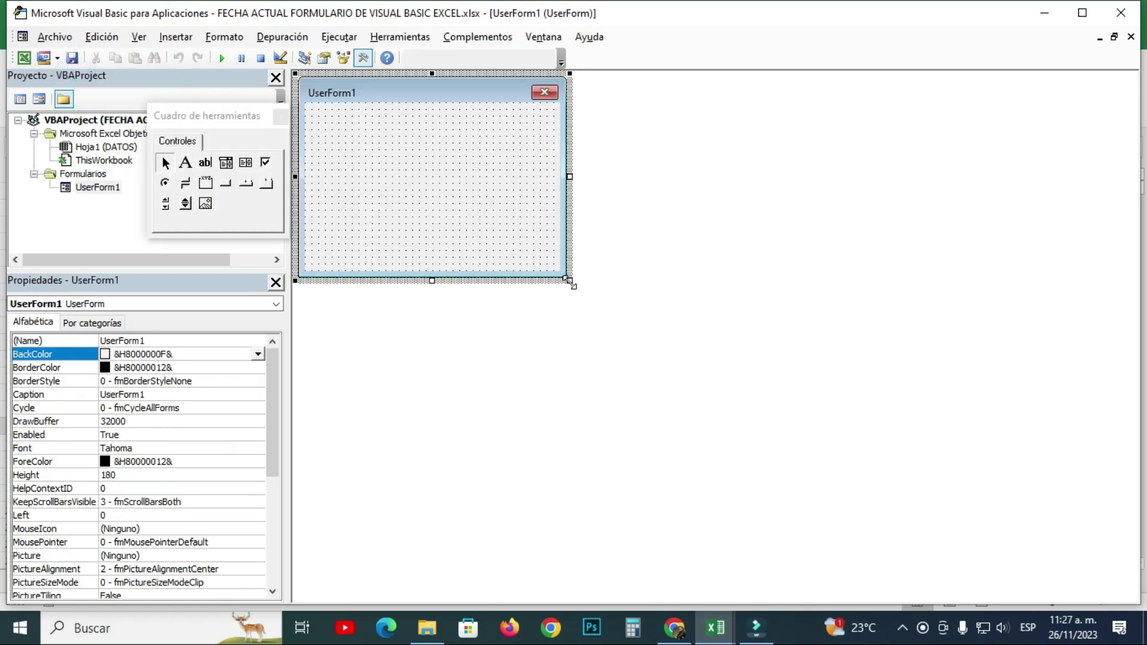
left_click_drag(569, 281, 931, 478)
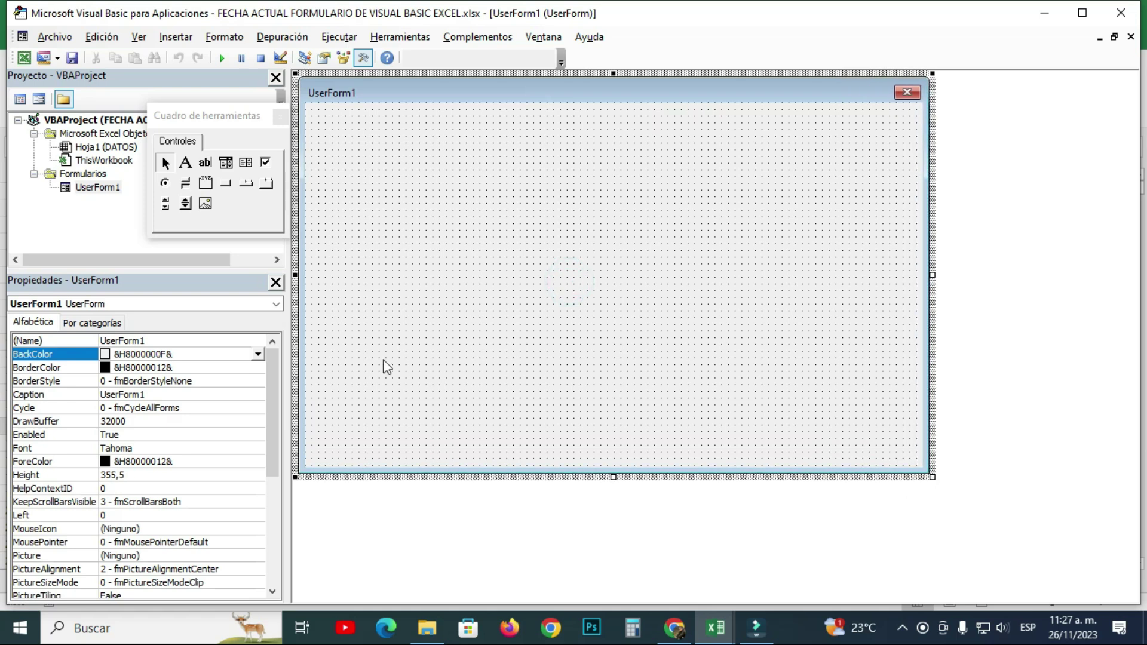
left_click_drag(201, 123, 1017, 108)
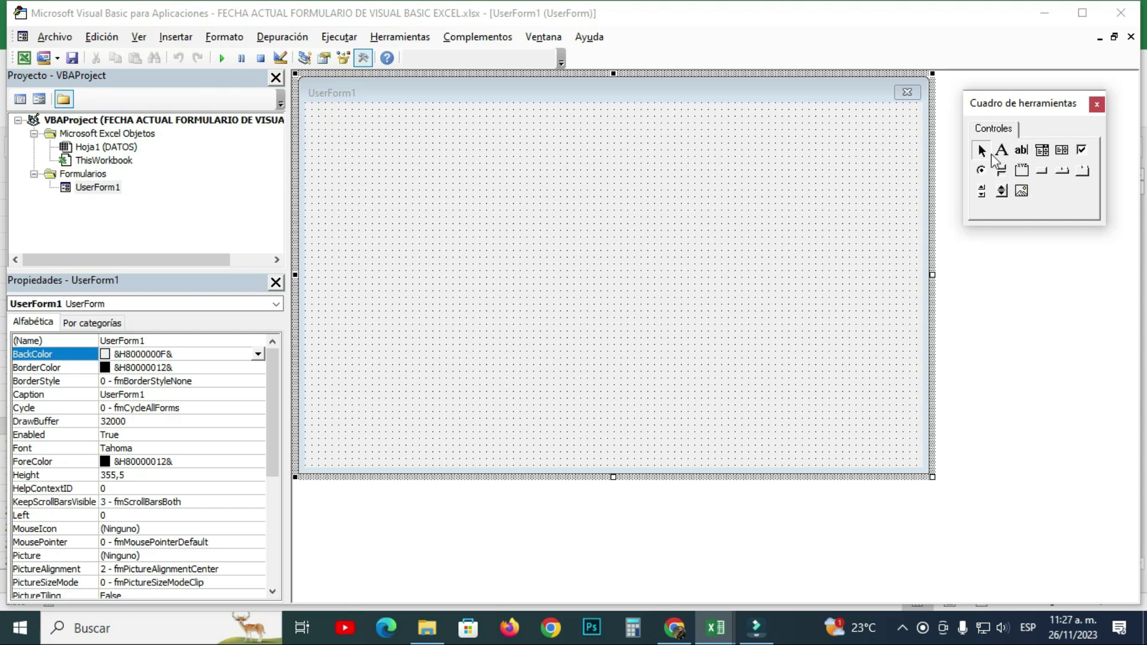
left_click(1003, 150)
- Draw a wide heading label near the form's top and give it a bold size 36 font
left_click(387, 138)
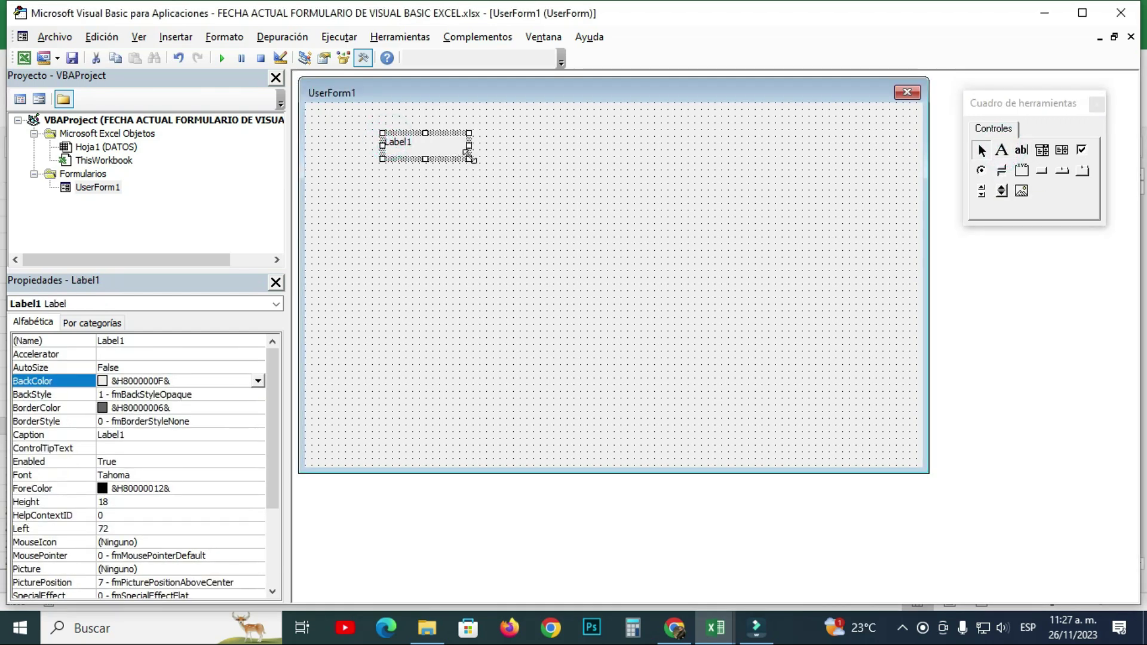
left_click_drag(467, 157, 754, 204)
left_click_drag(859, 190, 867, 192)
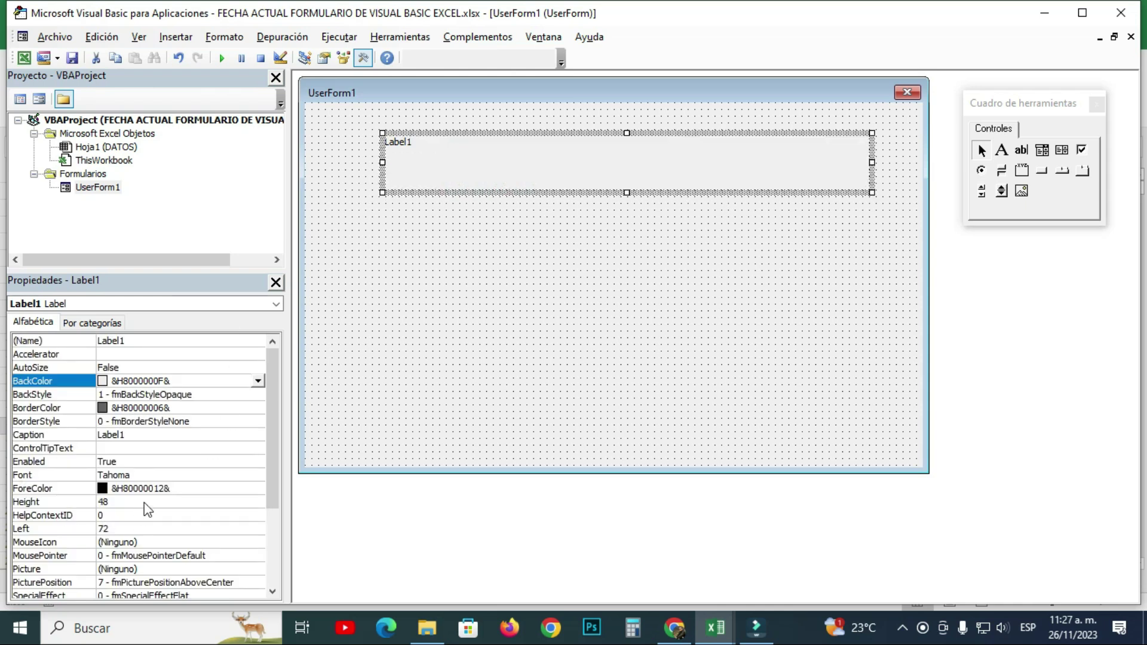
left_click(238, 475)
left_click(258, 474)
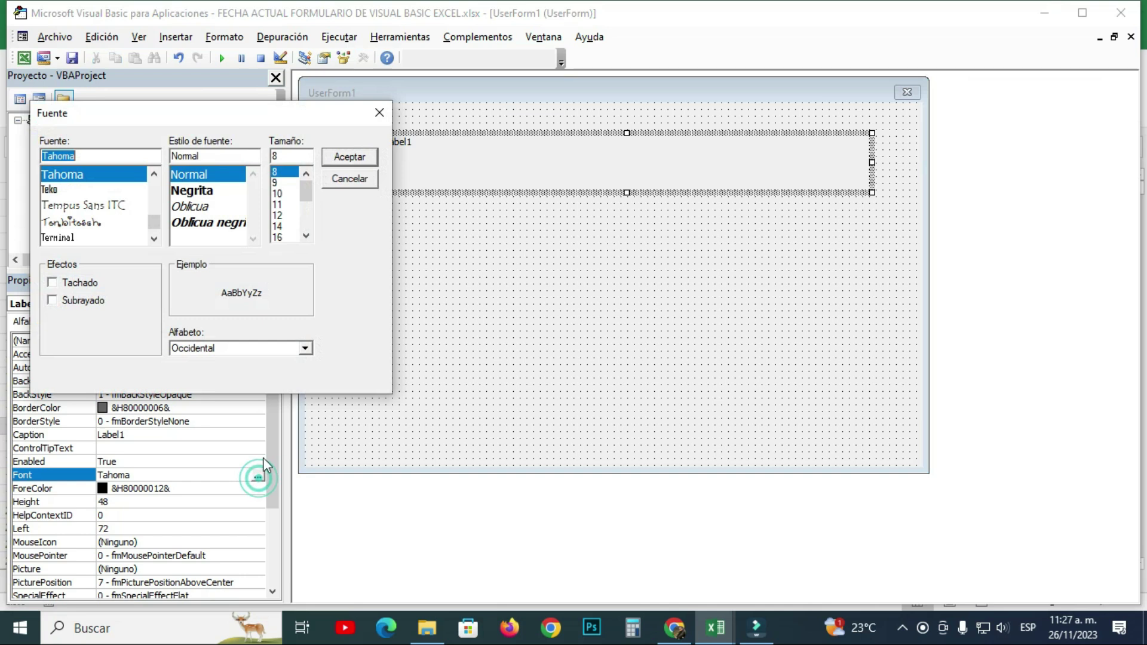
left_click(200, 190)
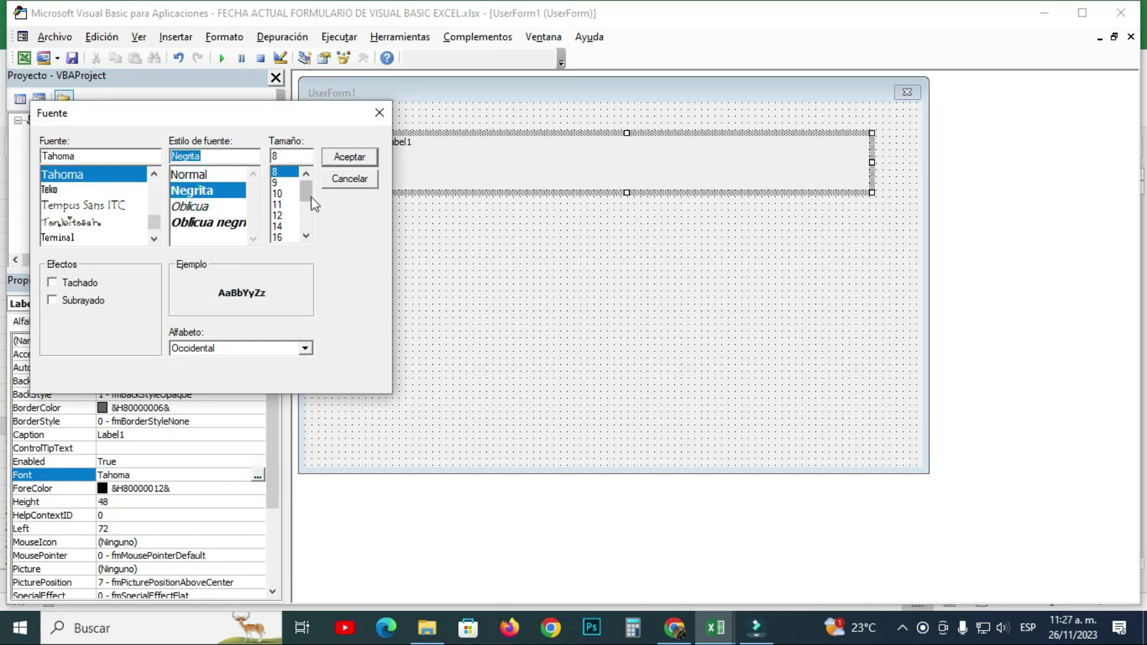
left_click_drag(305, 202, 306, 213)
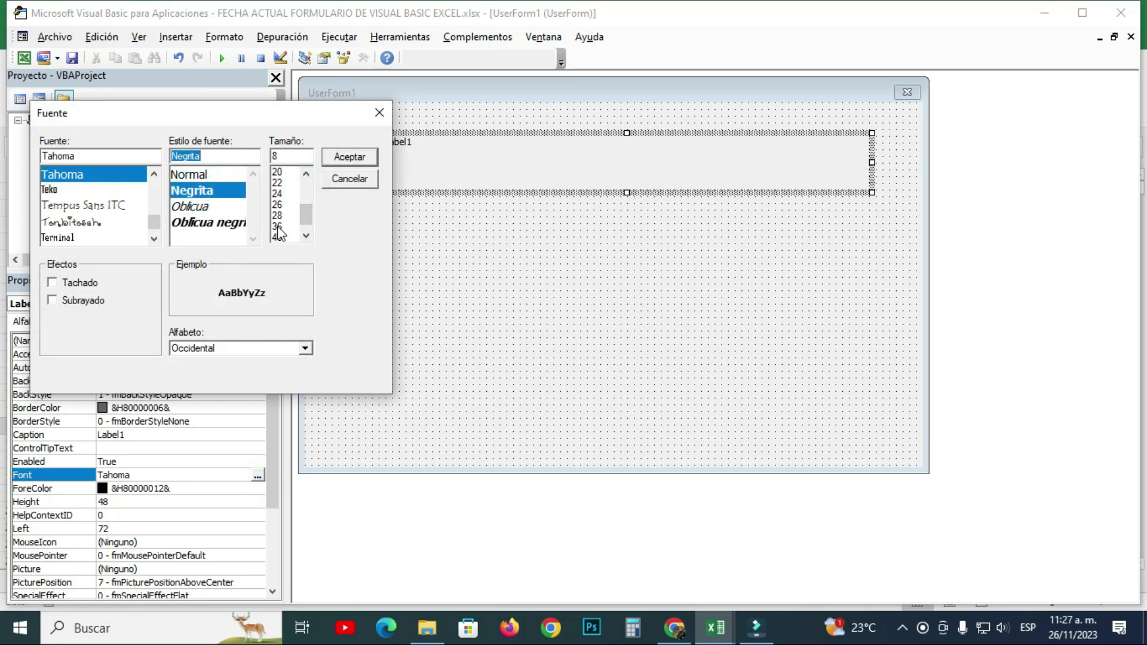
left_click(277, 227)
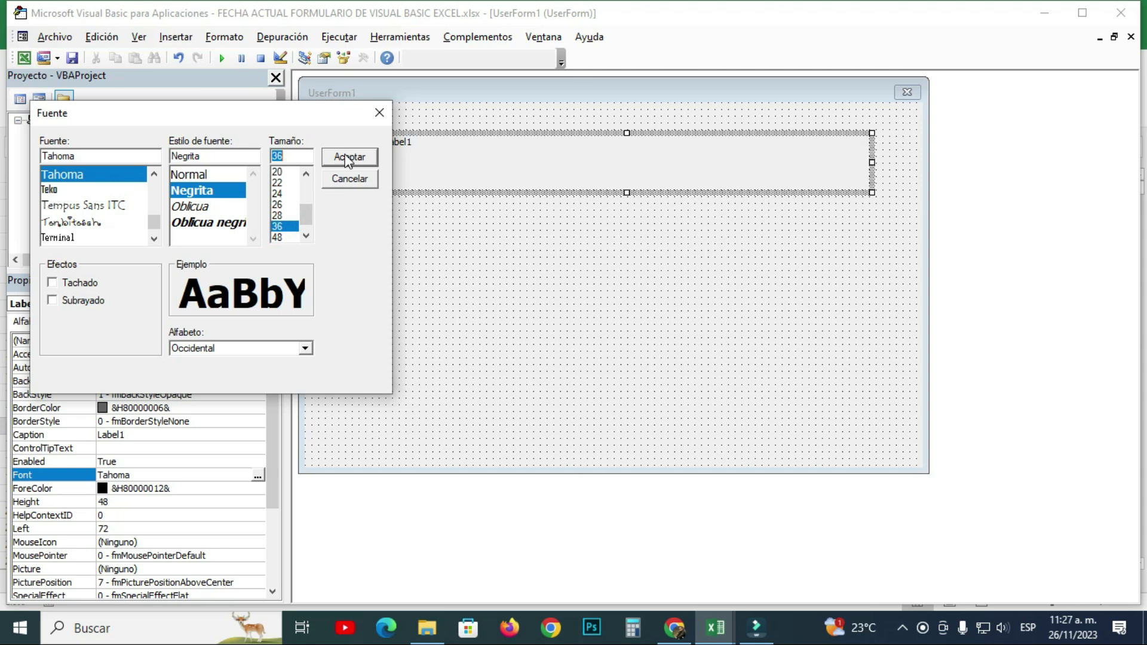
left_click(349, 158)
- Set the Label1 heading's BackStyle to Transparent
left_click(587, 164)
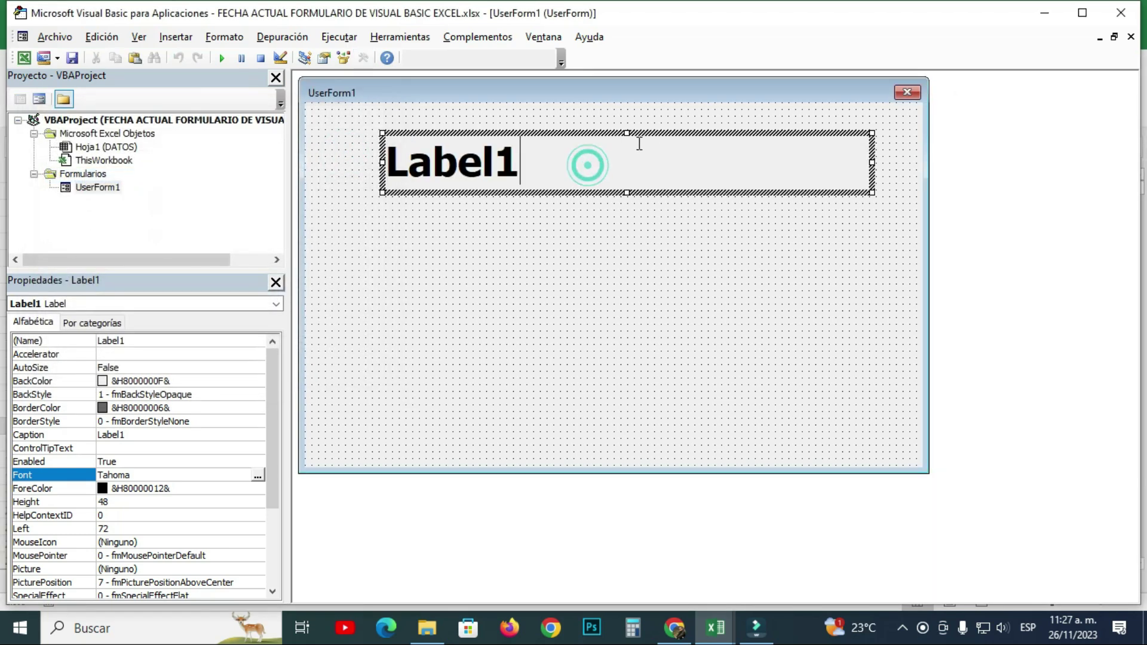
left_click(682, 224)
left_click(656, 161)
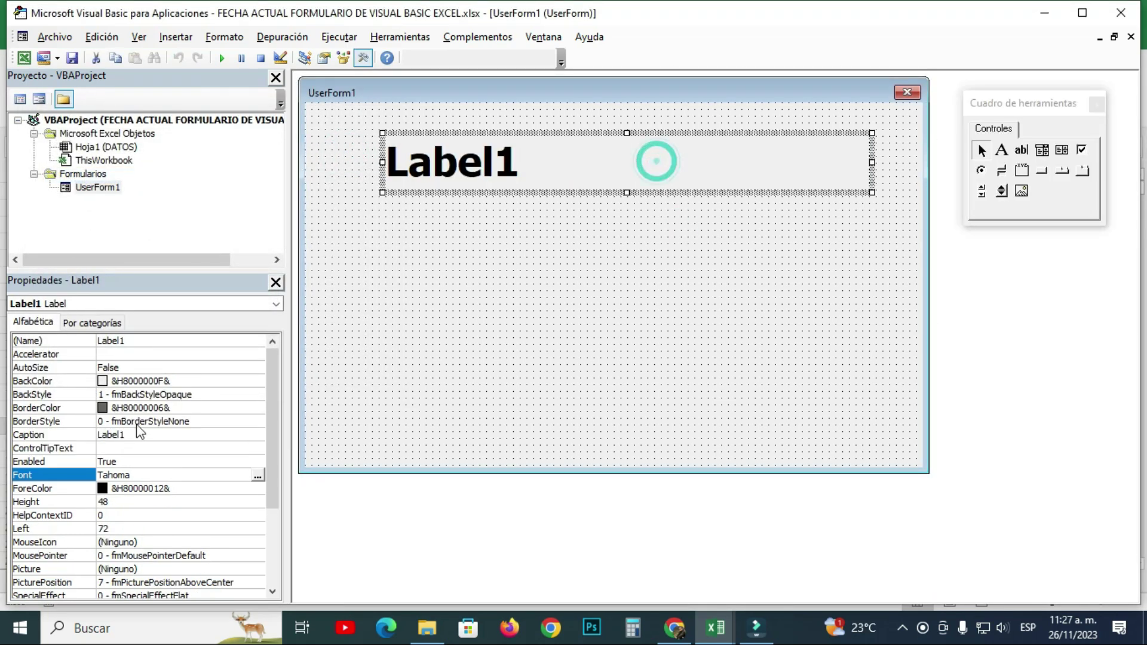
left_click(247, 395)
left_click(257, 394)
left_click(195, 406)
left_click(675, 218)
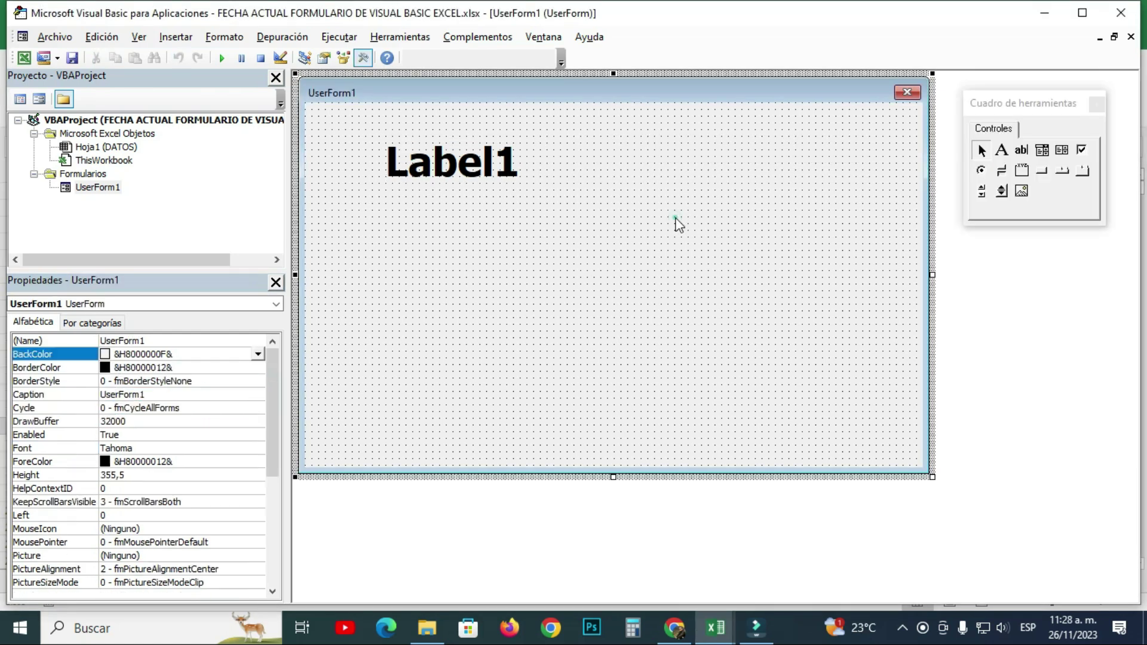
- Change the label's Caption to FECHA ACTUAL
left_click(522, 169)
left_click(146, 435)
double_click(147, 434)
type("FECHA ACTUAL")
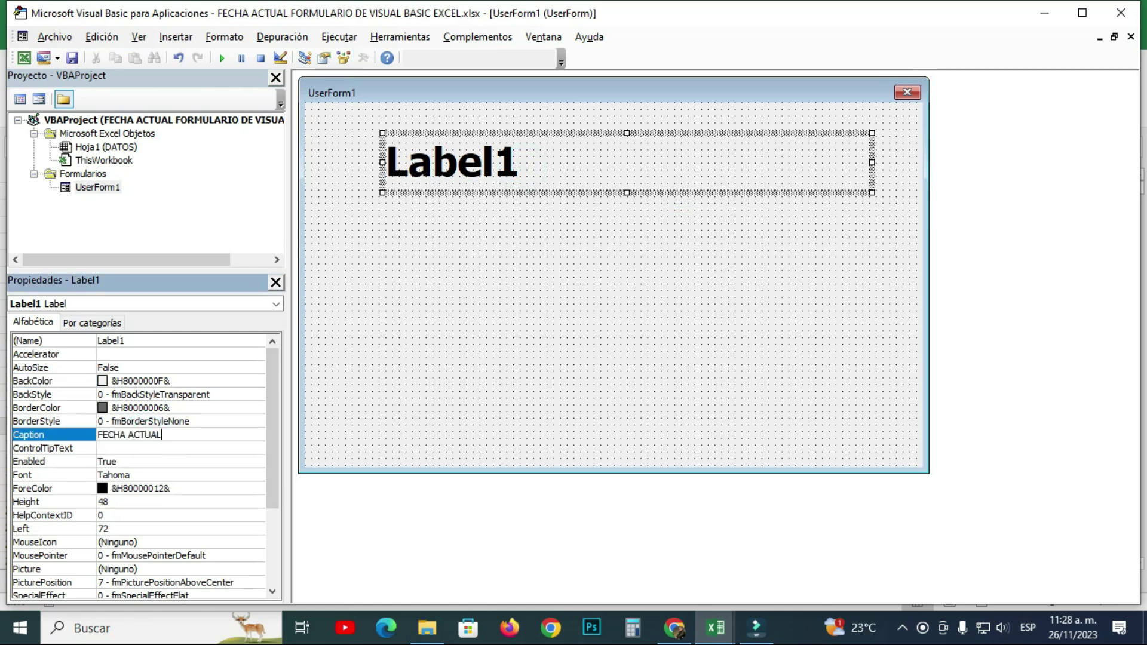
left_click(605, 362)
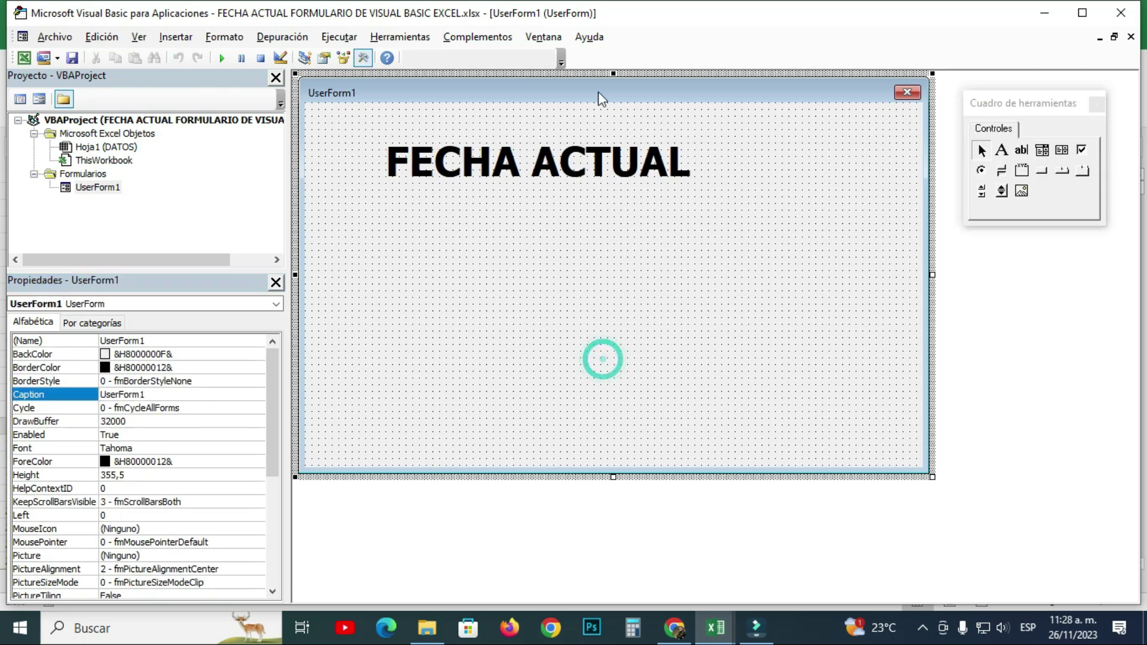
left_click(565, 160)
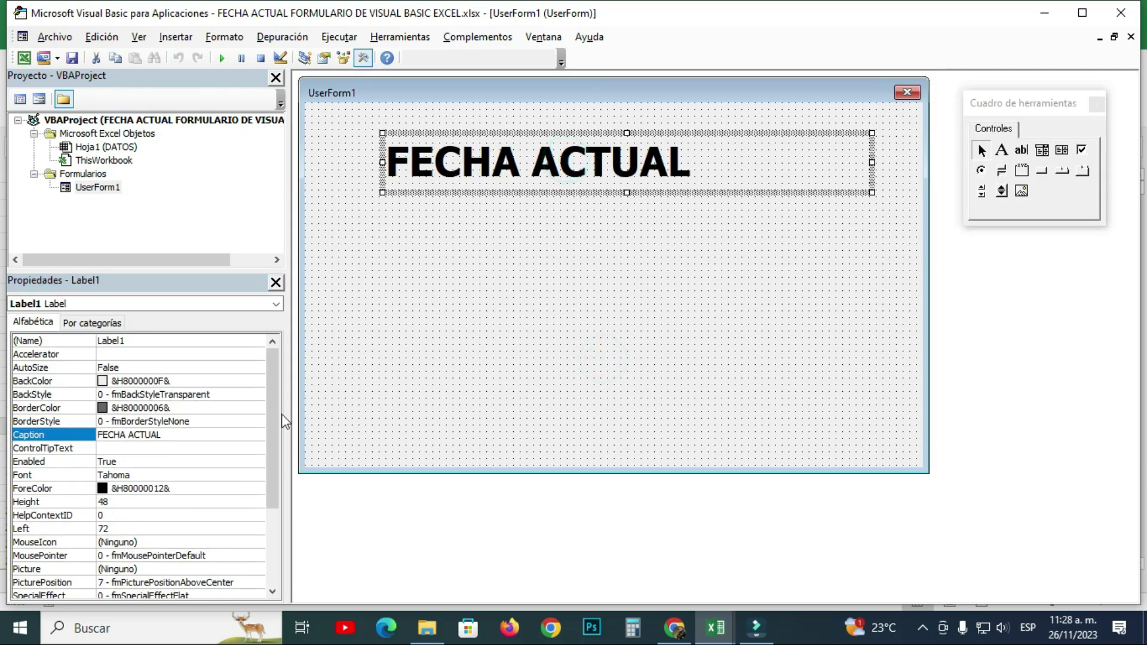
- Set TextAlign to 2 - fmTextAlignCenter and nudge the label slightly up and left
left_click_drag(275, 406, 274, 482)
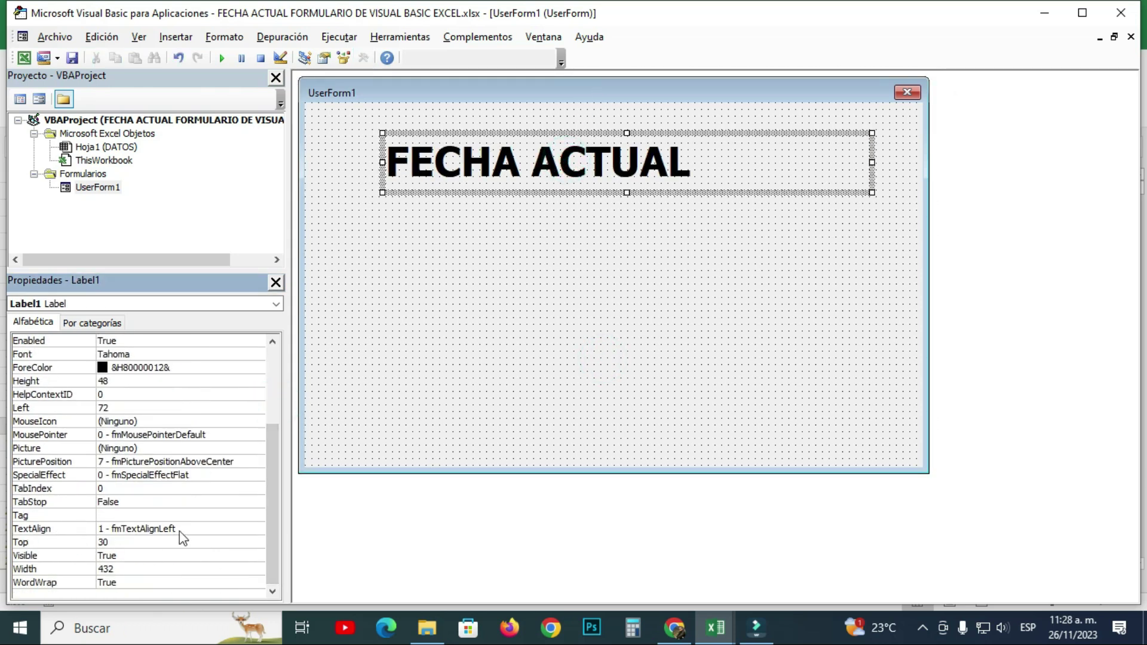
left_click(260, 529)
left_click(258, 528)
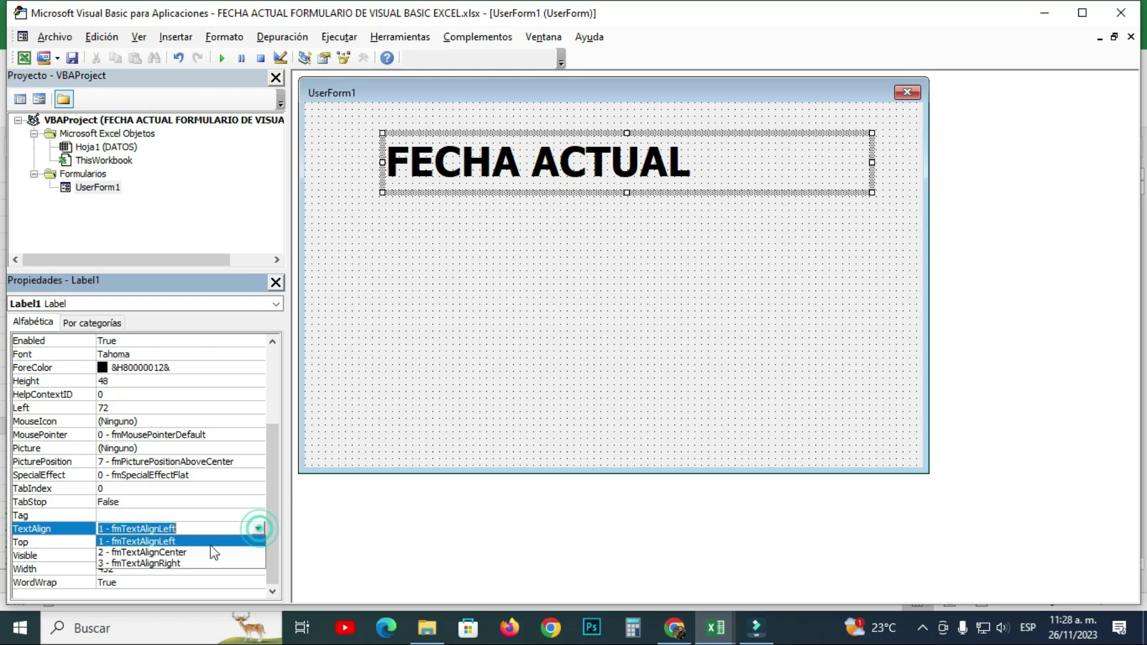
left_click(174, 553)
left_click(658, 263)
left_click(687, 157)
left_click(674, 149)
left_click_drag(664, 154, 650, 147)
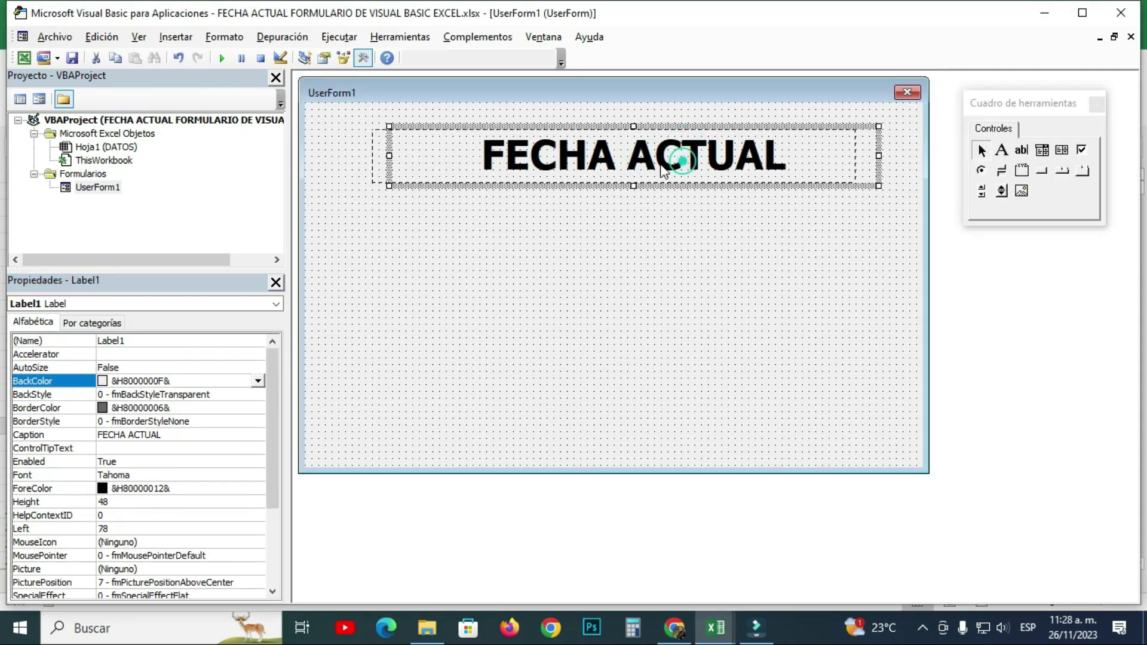
left_click(639, 275)
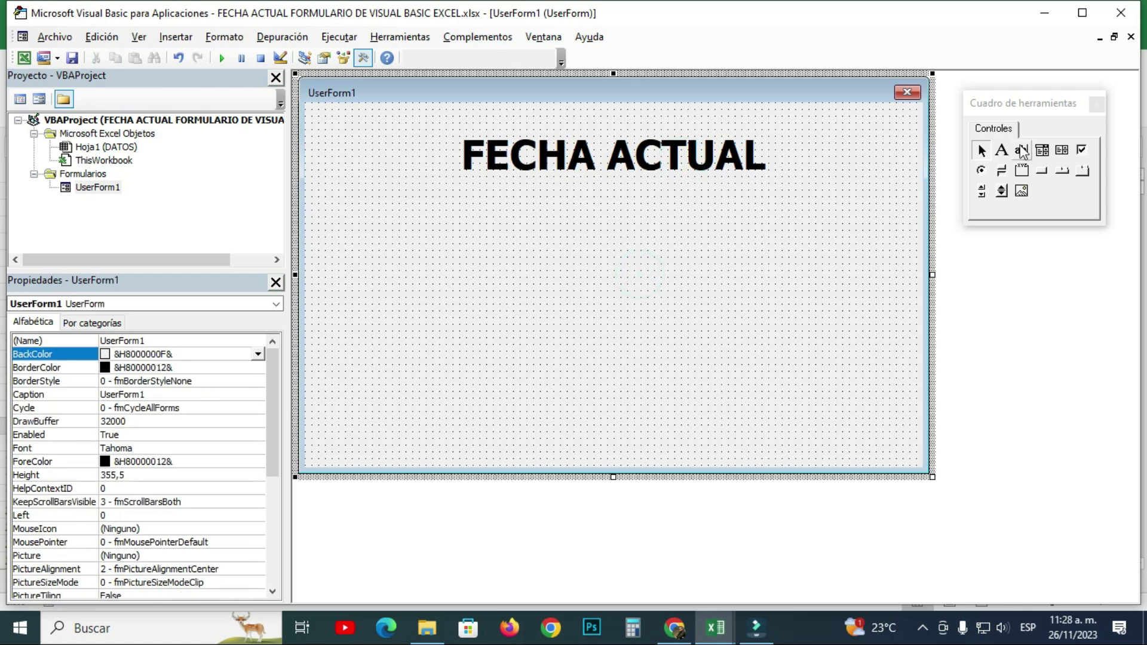
- Draw three side-by-side text boxes under the FECHA ACTUAL heading
left_click(1039, 104)
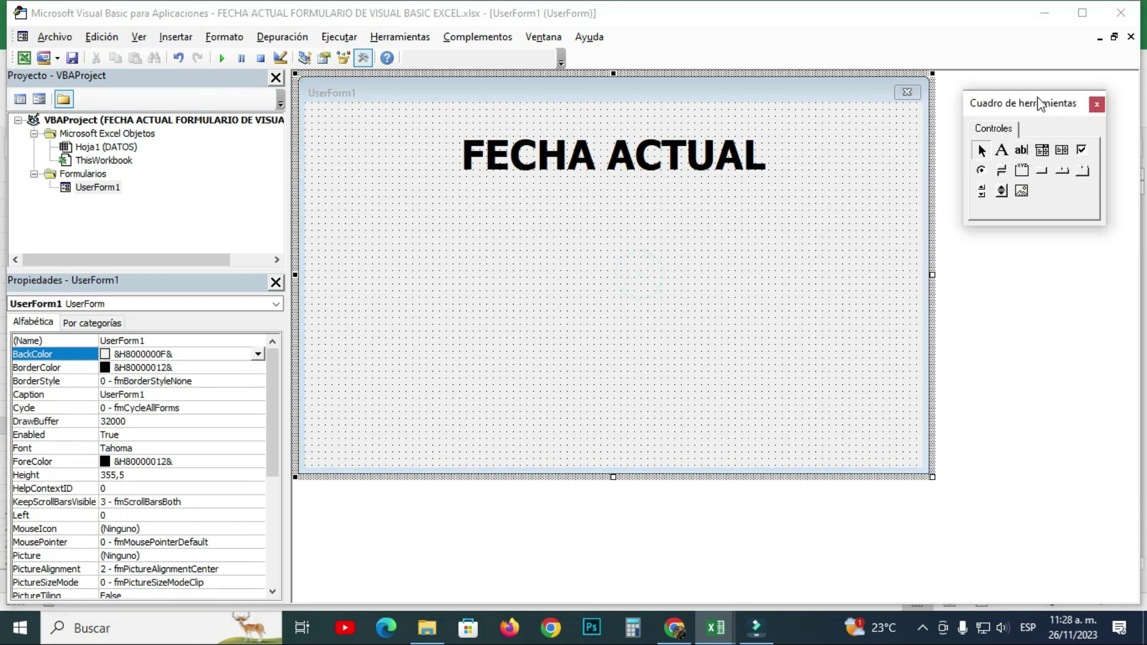
left_click(1021, 150)
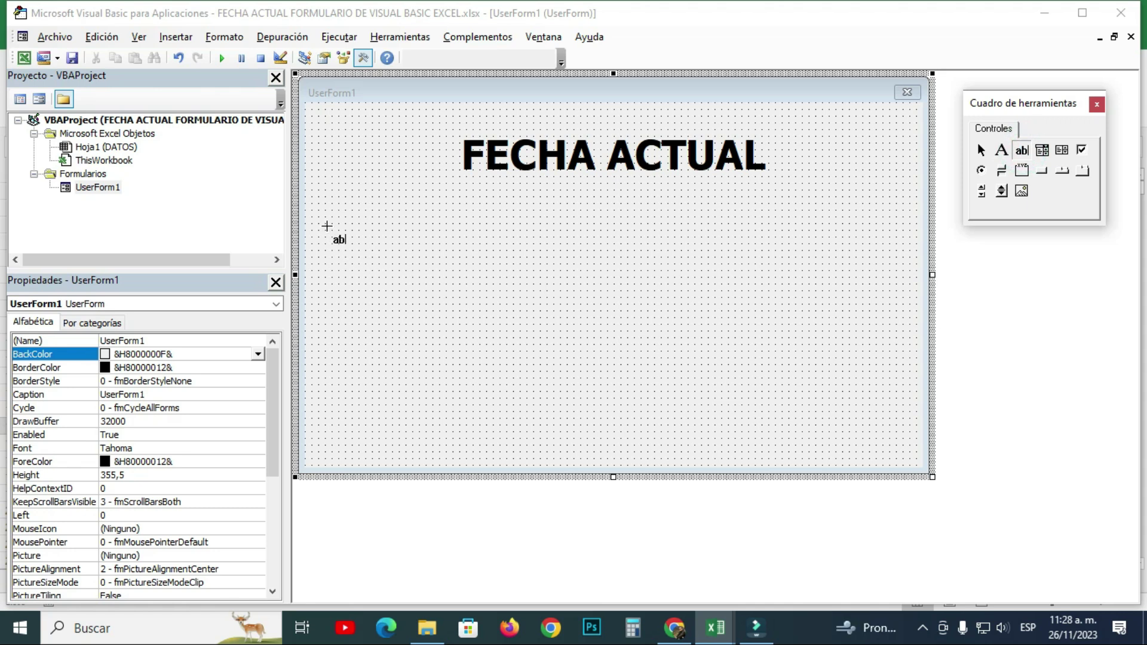
left_click_drag(327, 225, 371, 264)
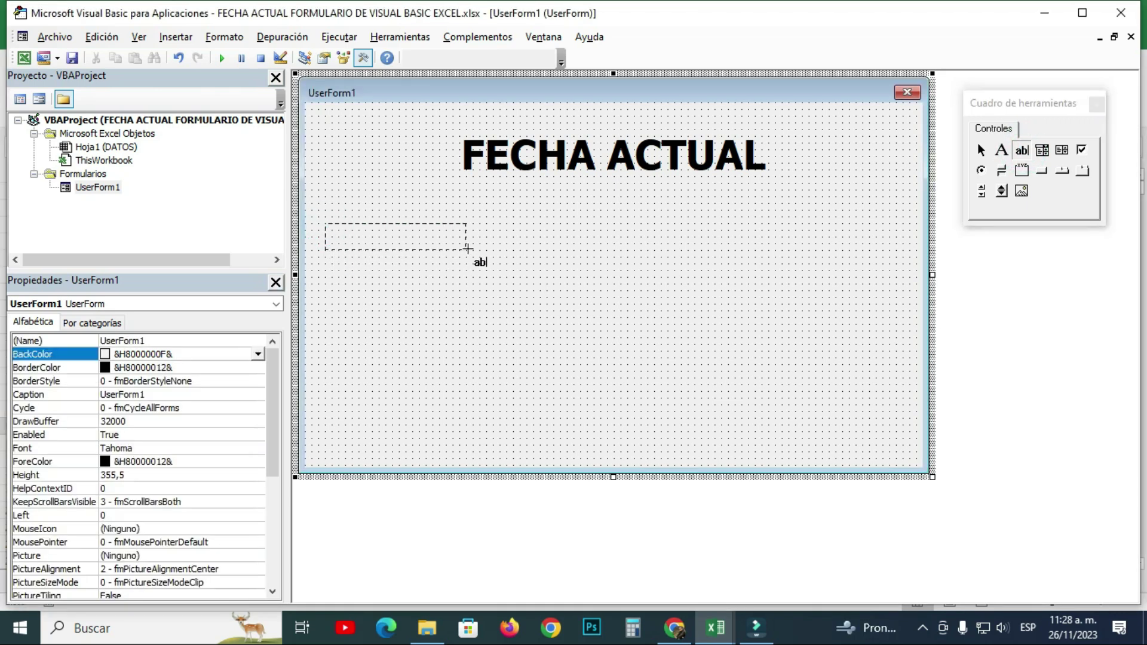
left_click_drag(515, 255, 515, 258)
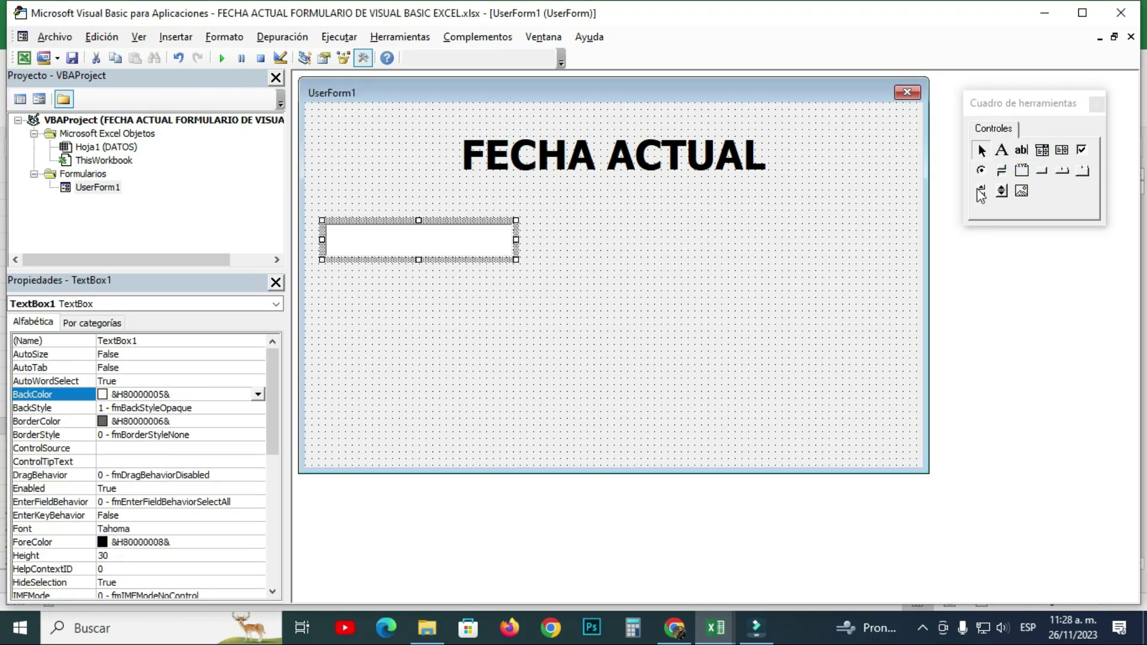
left_click(1021, 150)
left_click_drag(527, 223, 710, 259)
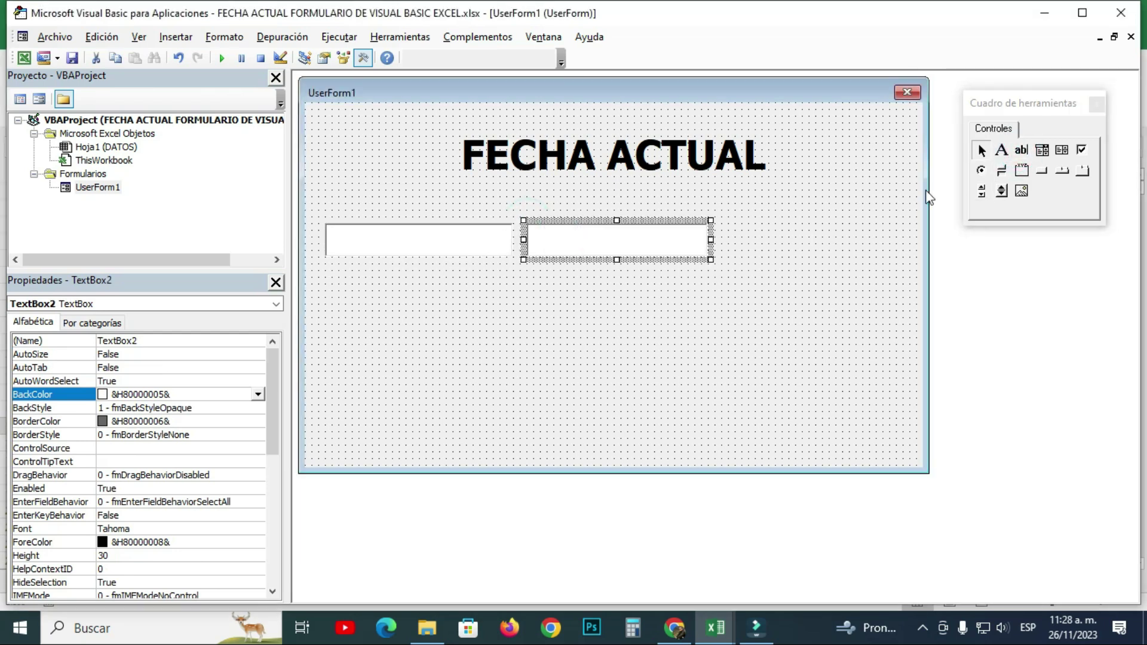
left_click(1021, 150)
mouse_move(720, 222)
left_mouse_down()
mouse_move(726, 261)
mouse_move(890, 259)
left_mouse_up()
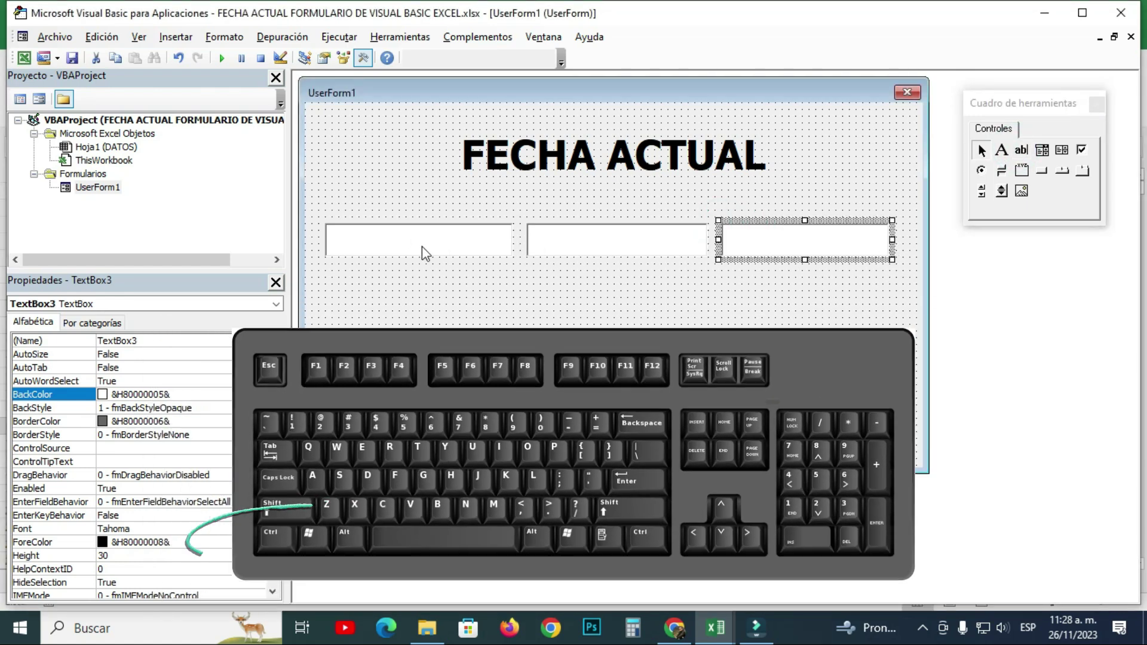
- Select all three text boxes and set their shared Height to 30
left_click(399, 239, "ctrl")
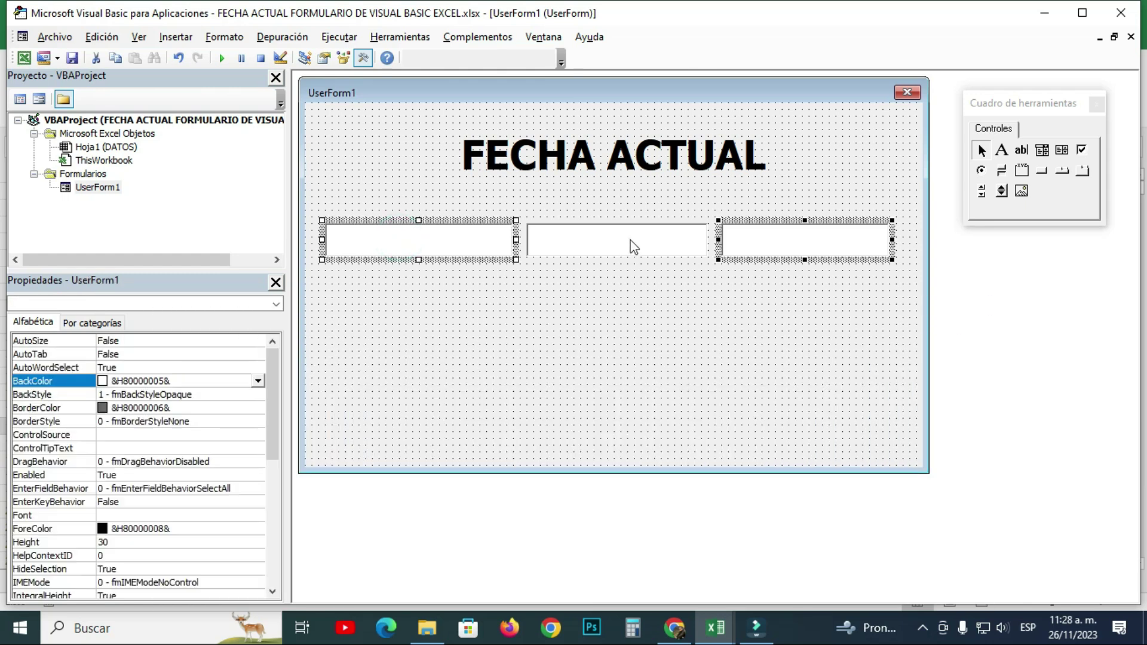
left_click(634, 246, "ctrl")
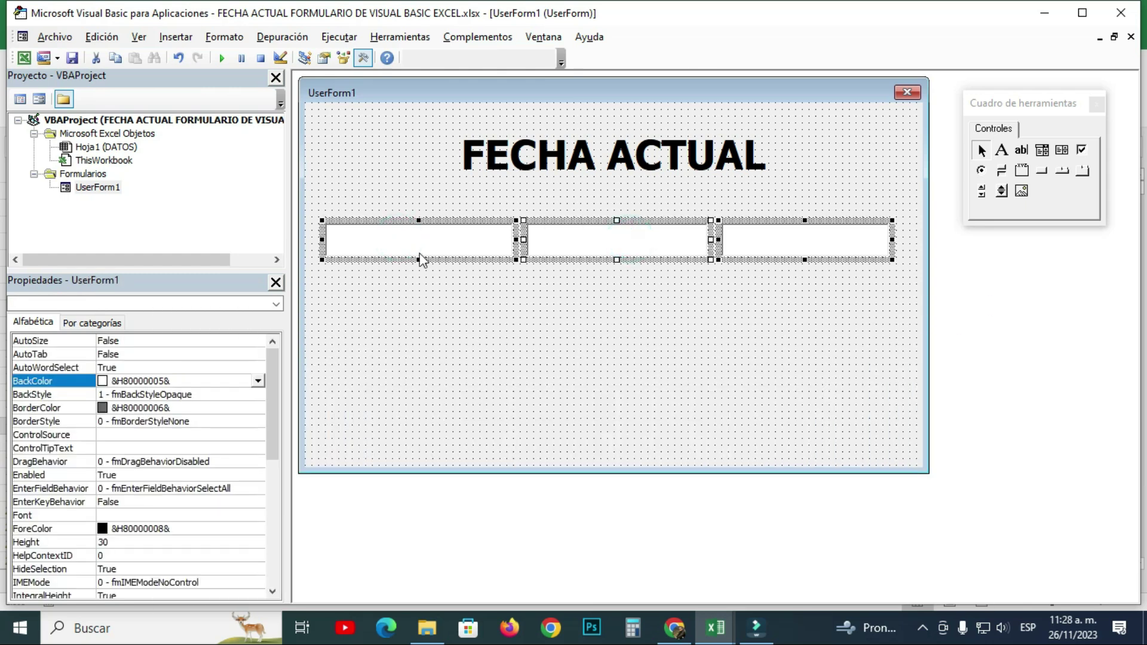
left_click(275, 424)
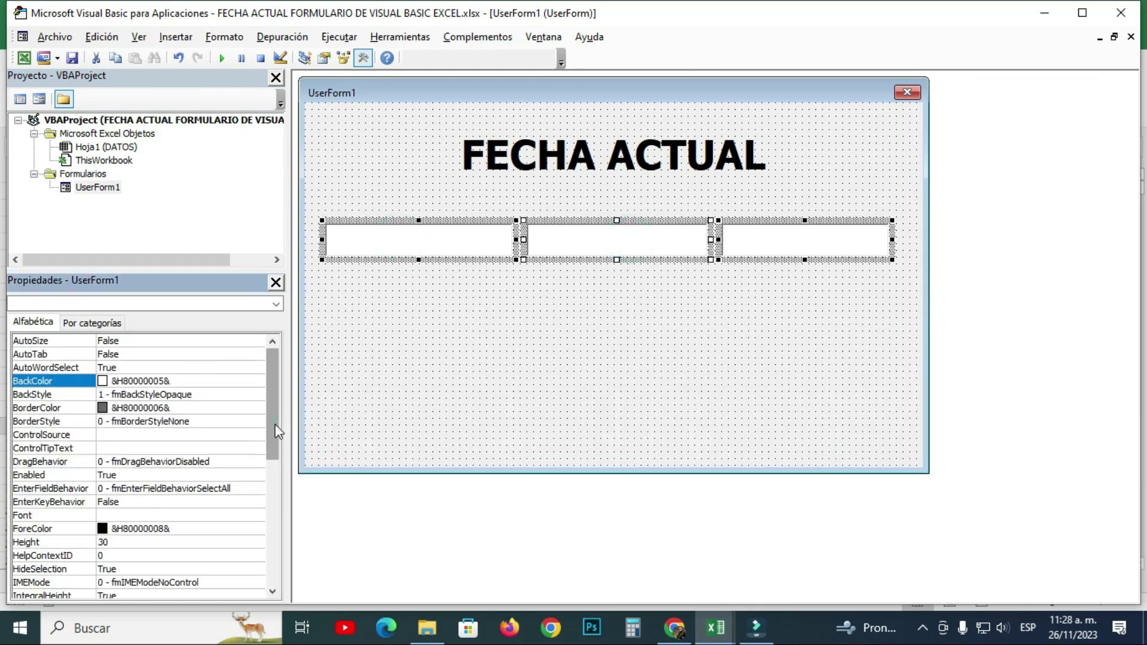
scroll(275, 424, "down", 2)
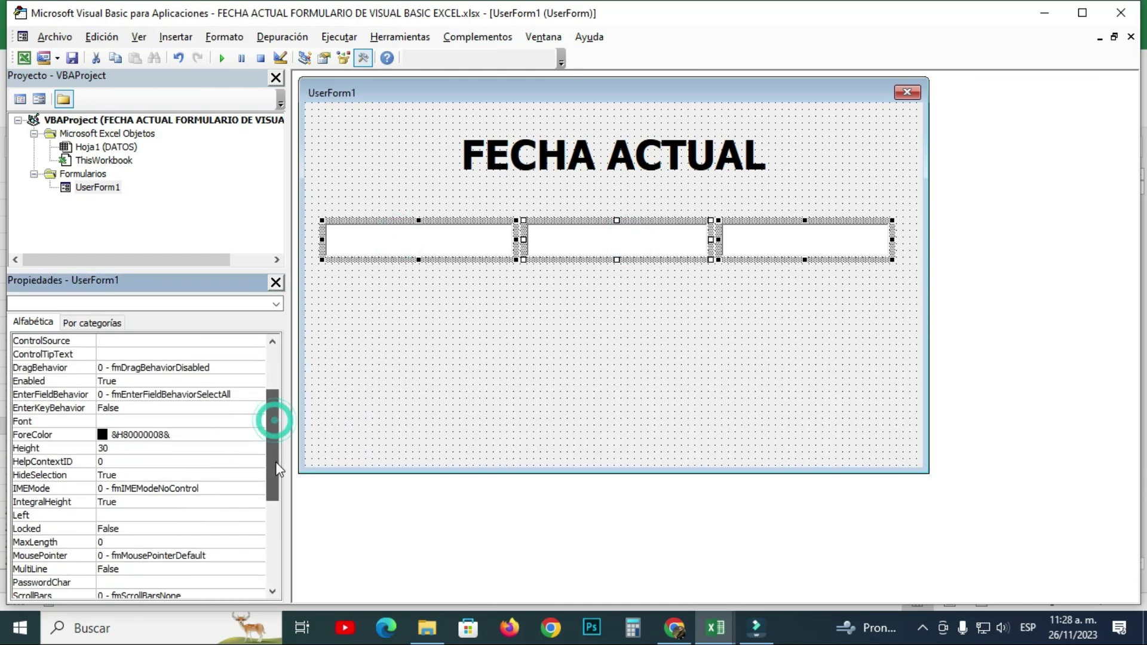
left_click(116, 452)
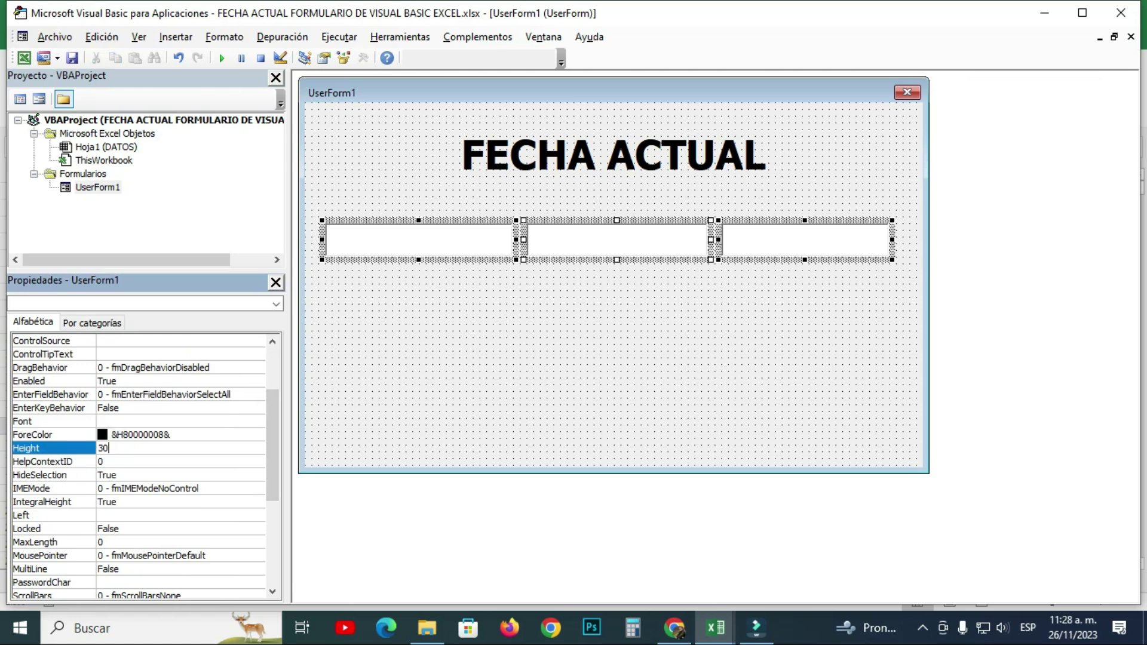
left_click(668, 309)
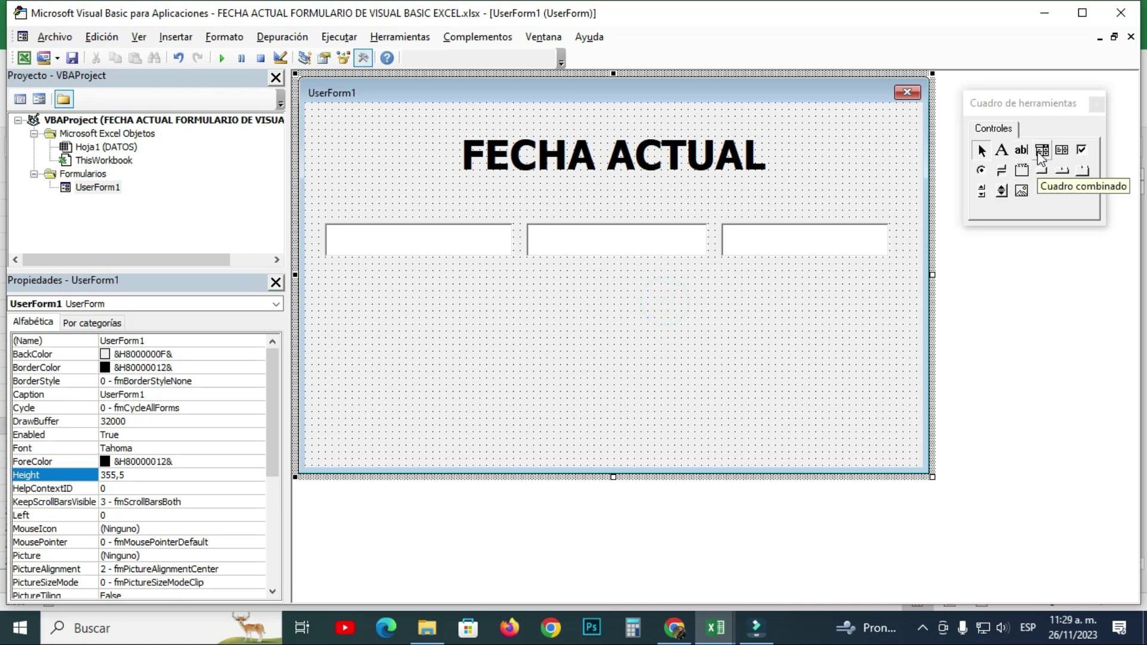
- Draw a row of three combo boxes beneath the text boxes
left_click(1041, 154)
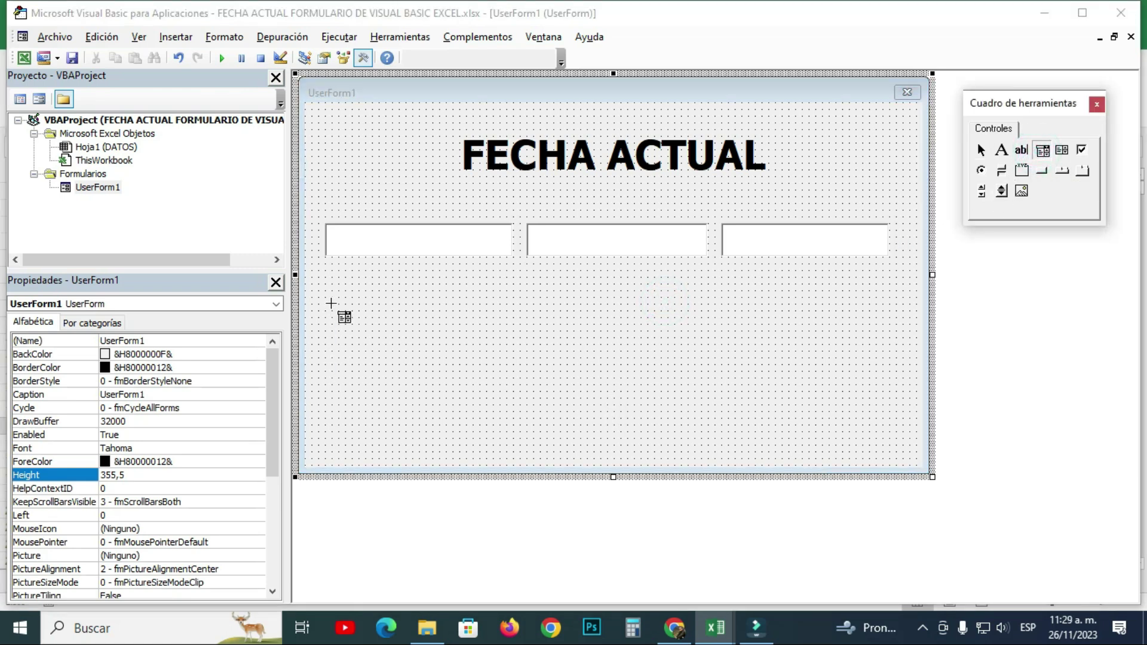
left_click_drag(327, 291, 520, 330)
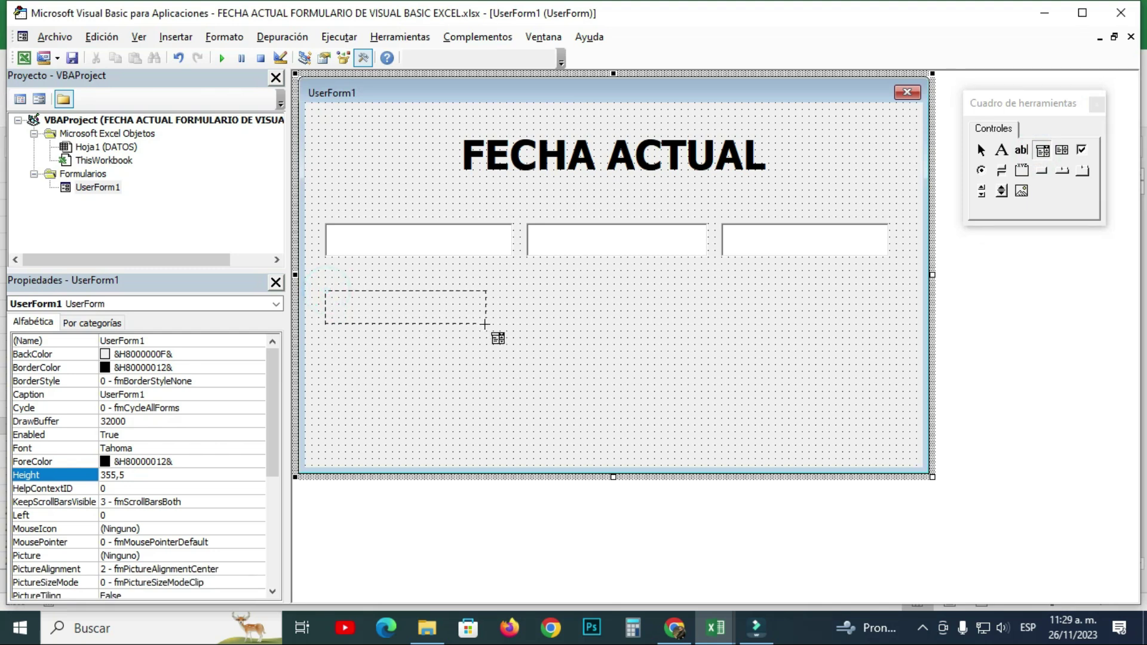
left_click_drag(532, 325, 534, 327)
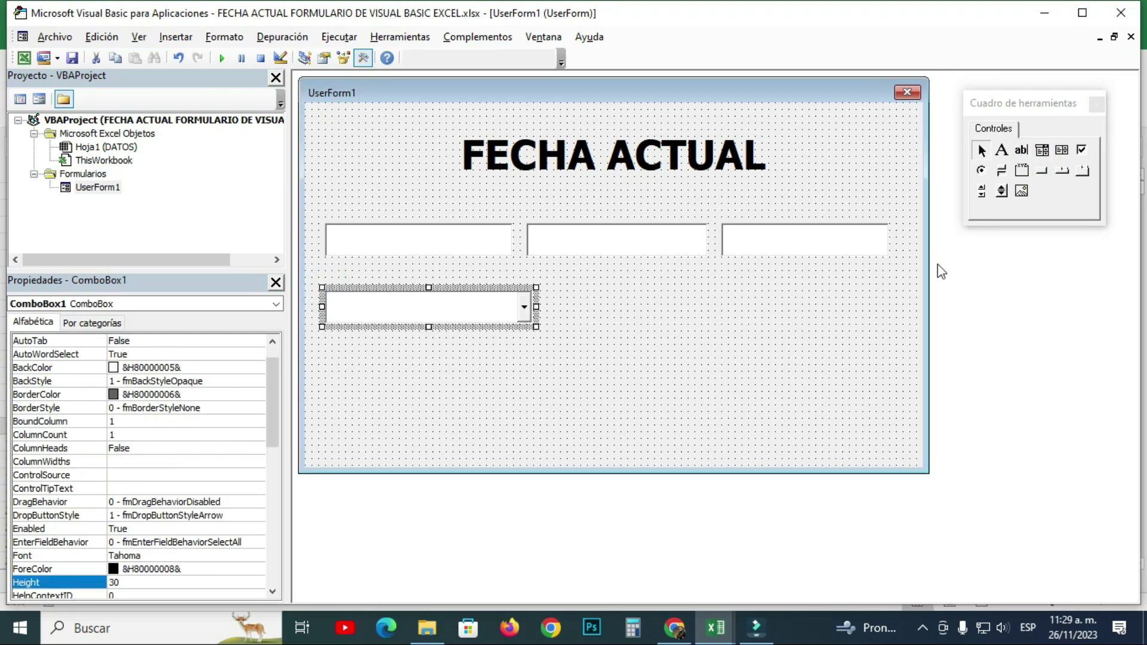
left_click(1041, 150)
mouse_move(548, 287)
left_mouse_down()
mouse_move(552, 326)
mouse_move(744, 327)
left_mouse_up()
left_click(1043, 150)
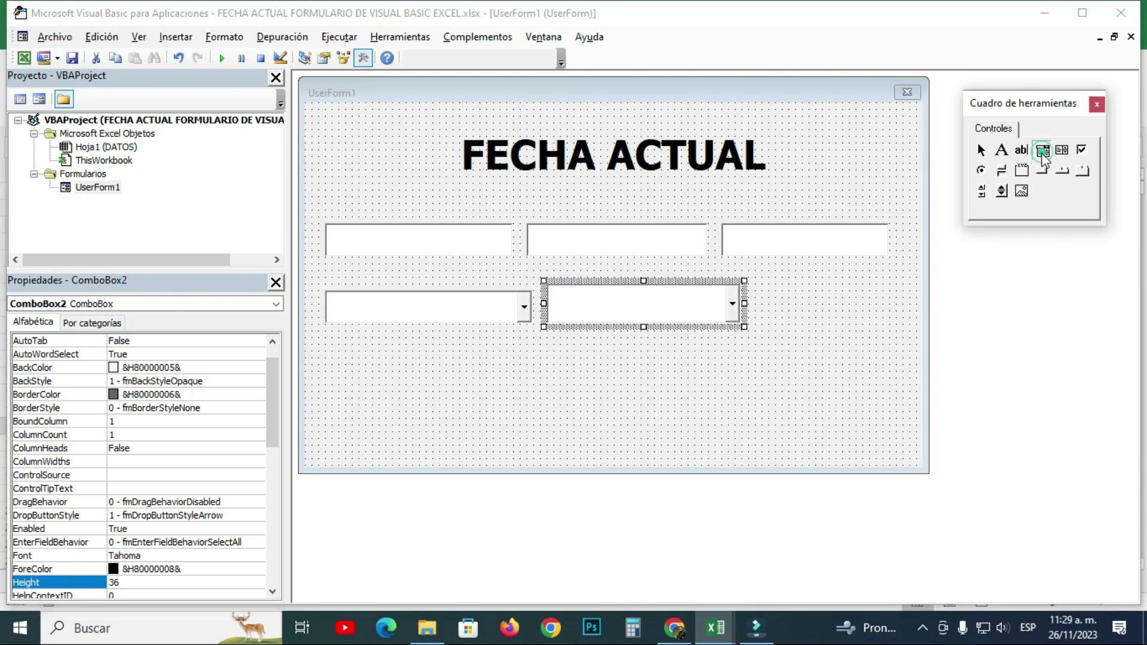
mouse_move(756, 284)
left_mouse_down()
mouse_move(850, 323)
mouse_move(913, 327)
left_mouse_up()
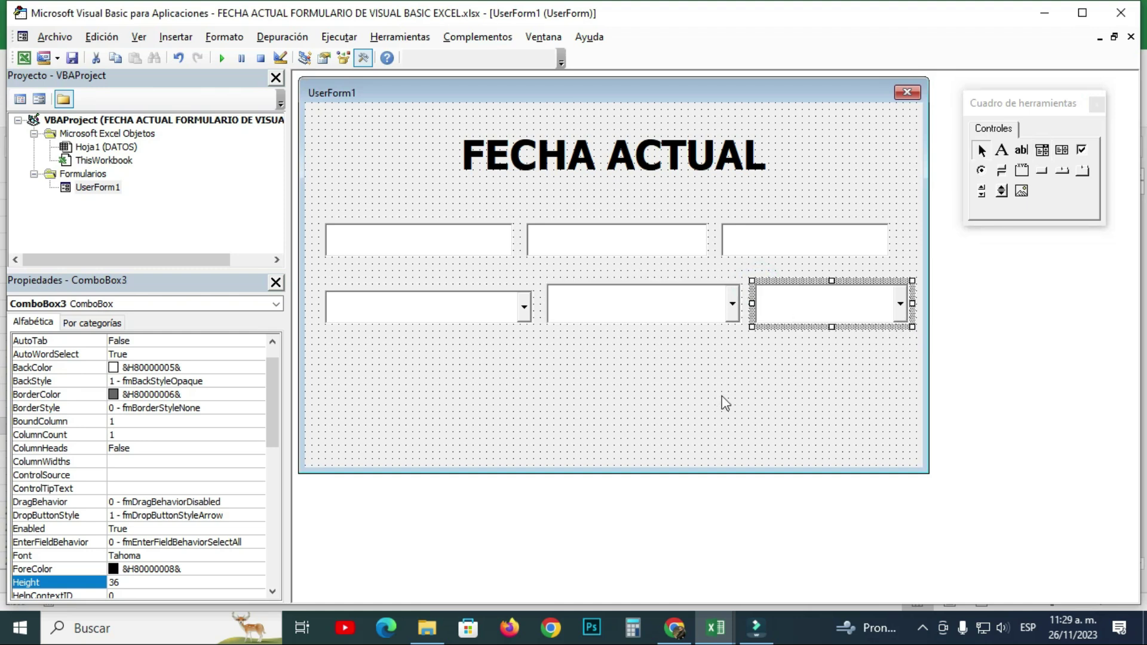
- Set all three combo boxes to Height 30 and line up the third with the others
left_click(440, 311, "ctrl")
left_click(600, 293, "ctrl")
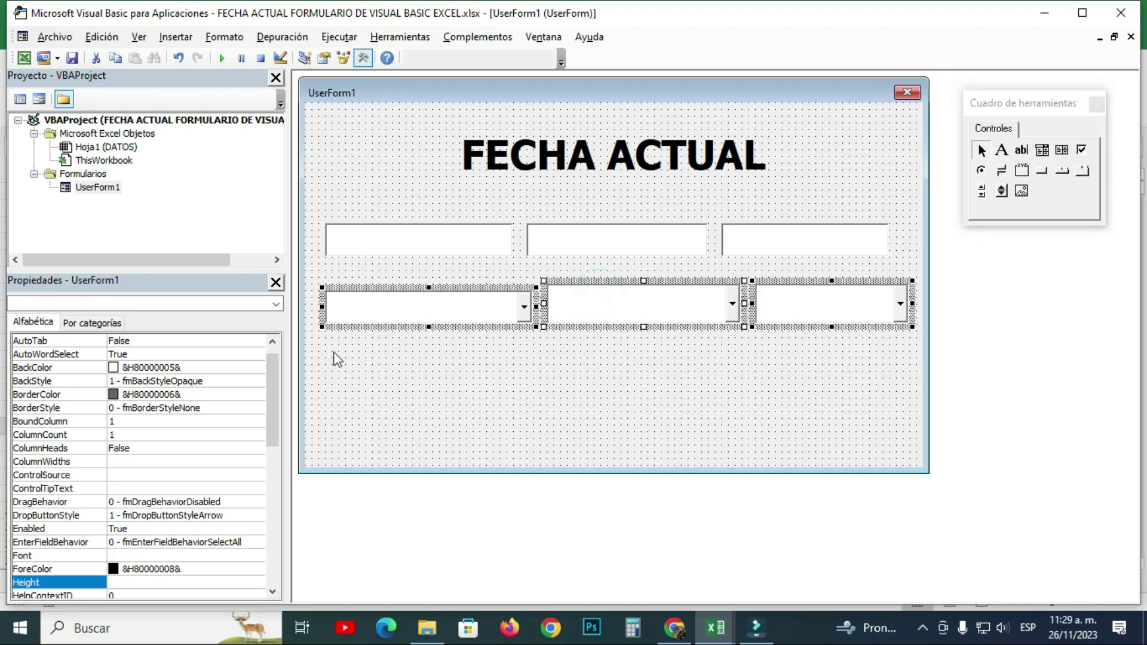
scroll(82, 555, "down", 1)
scroll(89, 568, "down", 1)
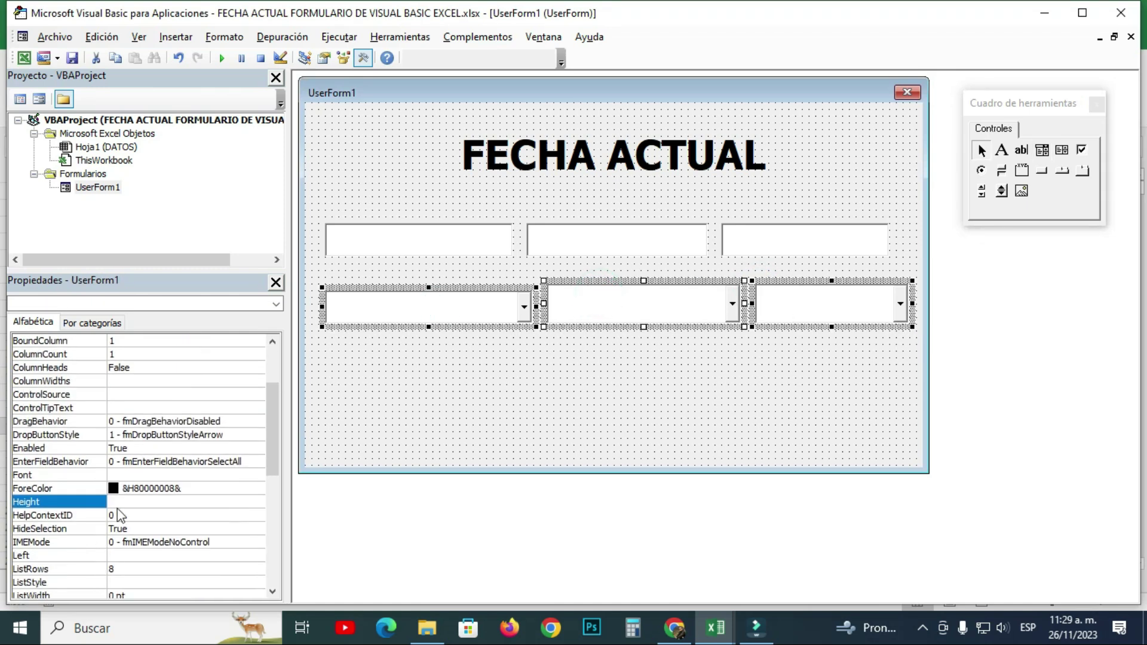
left_click(120, 505)
type("30")
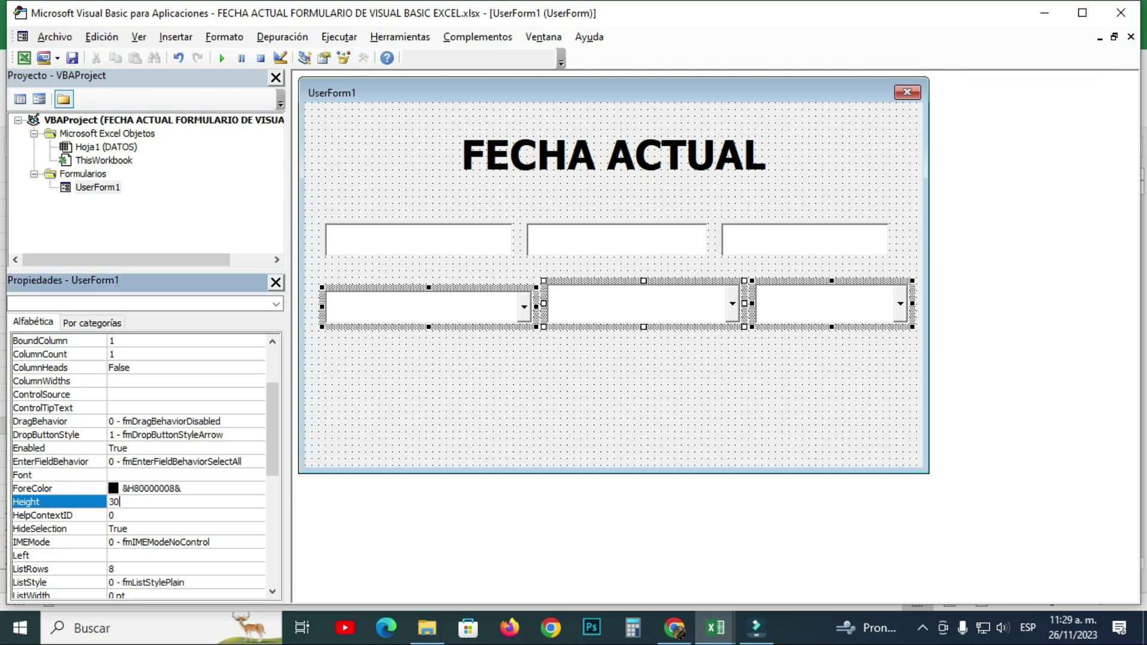
key("Return")
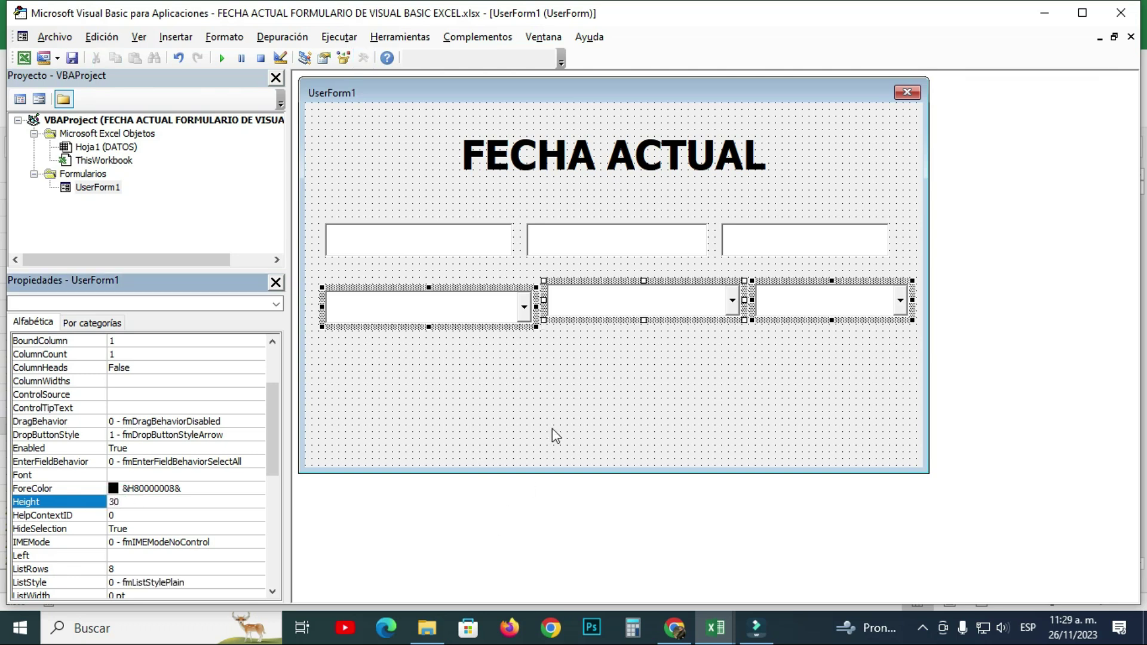
left_click(552, 428)
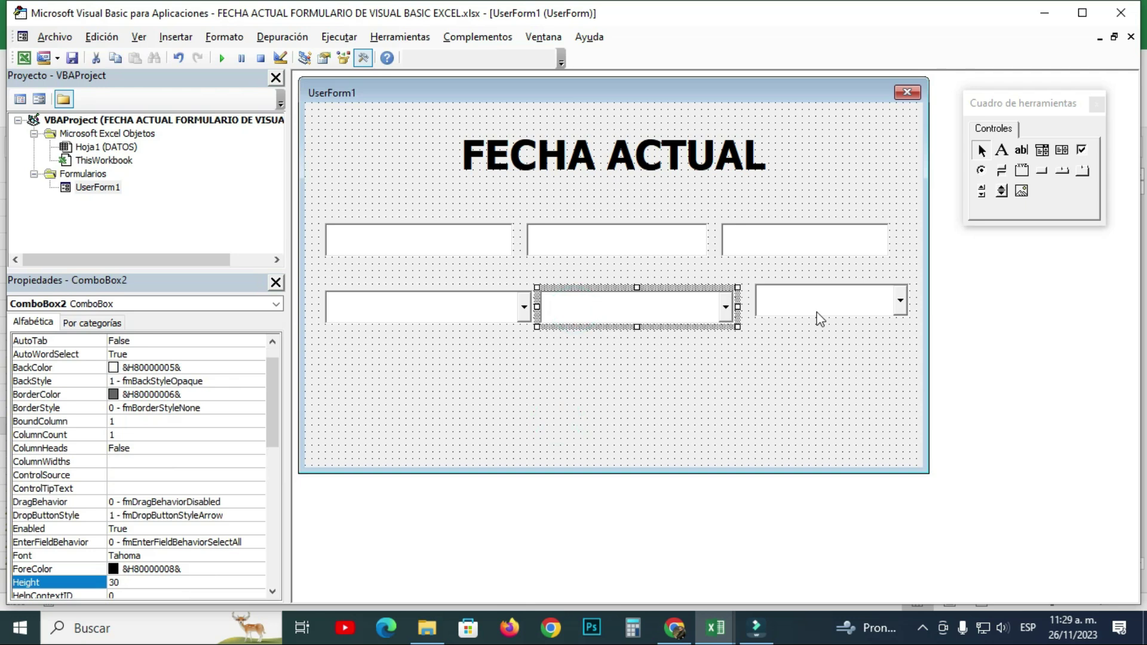
left_click_drag(817, 318, 807, 328)
left_click(809, 363)
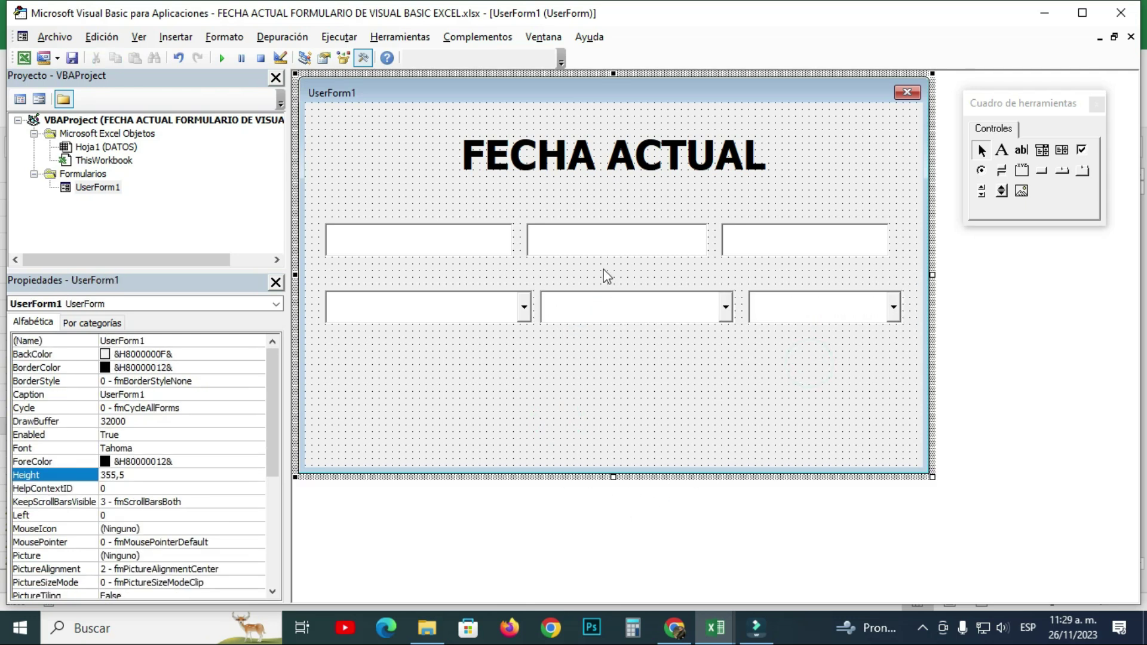
- Set UserForm1's BackColor to the light cyan palette colour &H00FFFFC0&
left_click(564, 399)
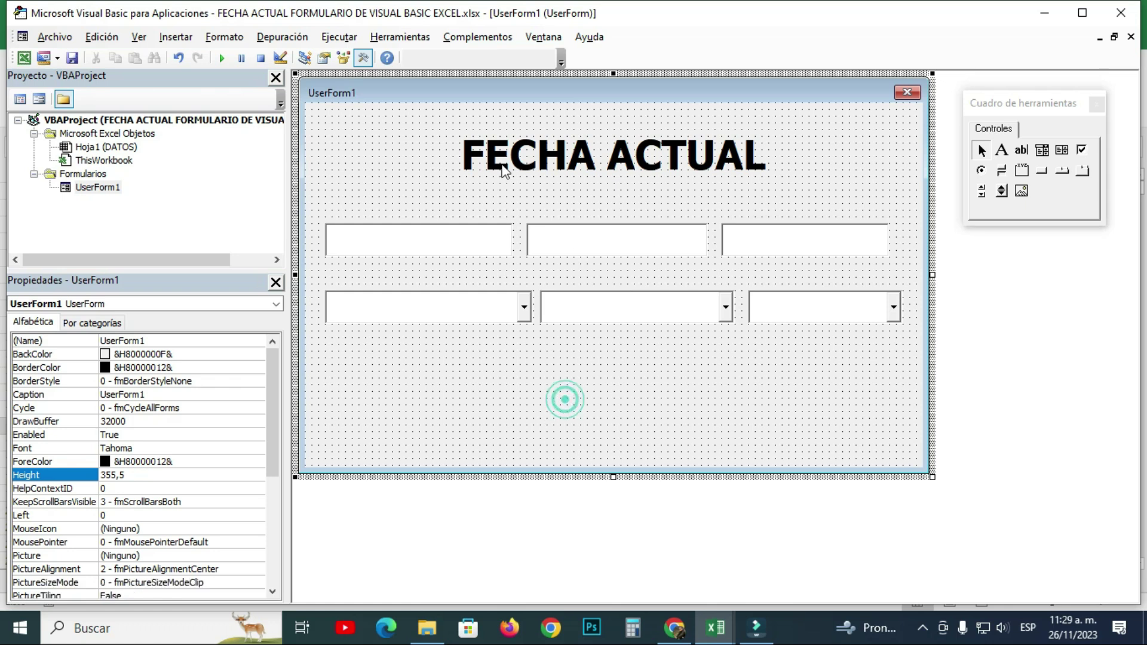
left_click(346, 134)
left_click(189, 352)
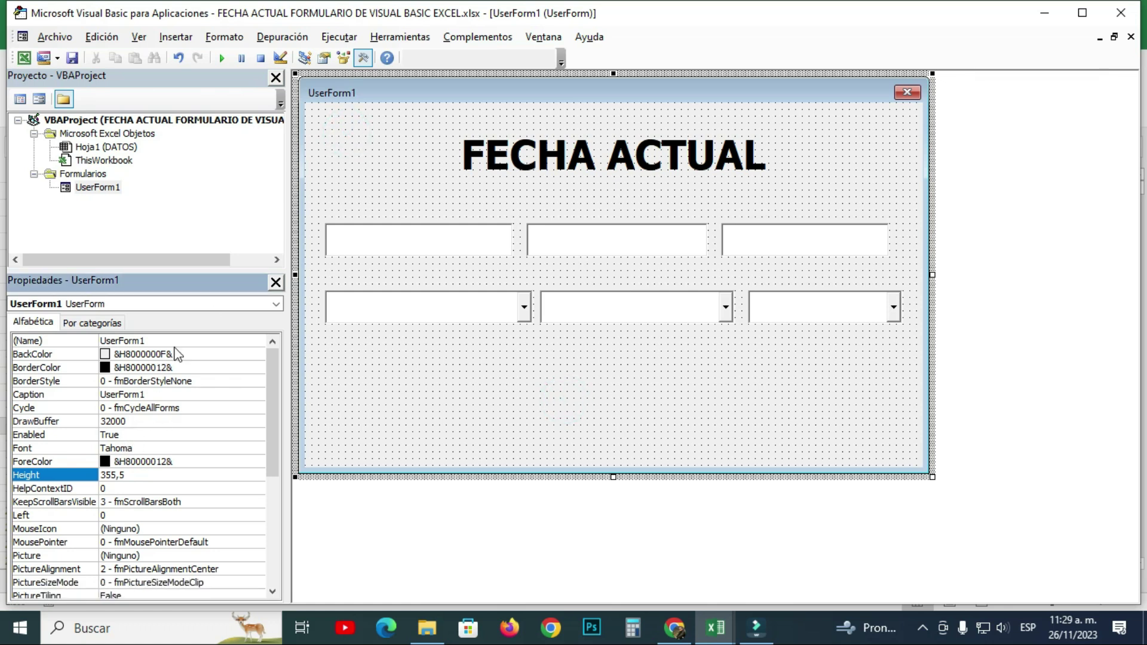
left_click(258, 354)
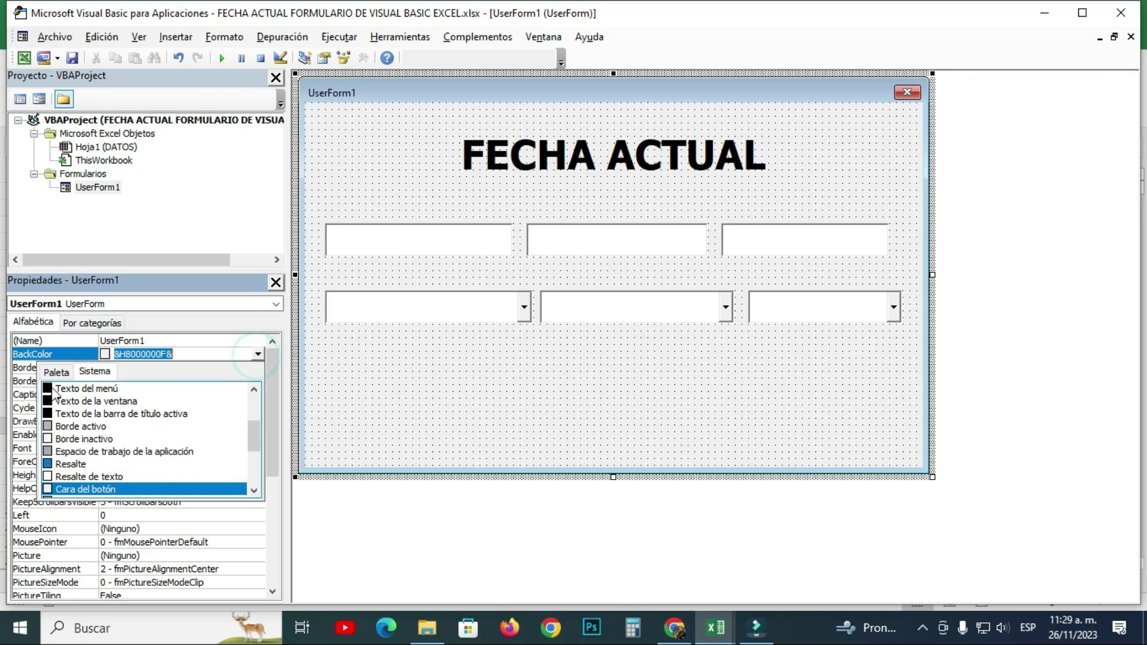
left_click(56, 371)
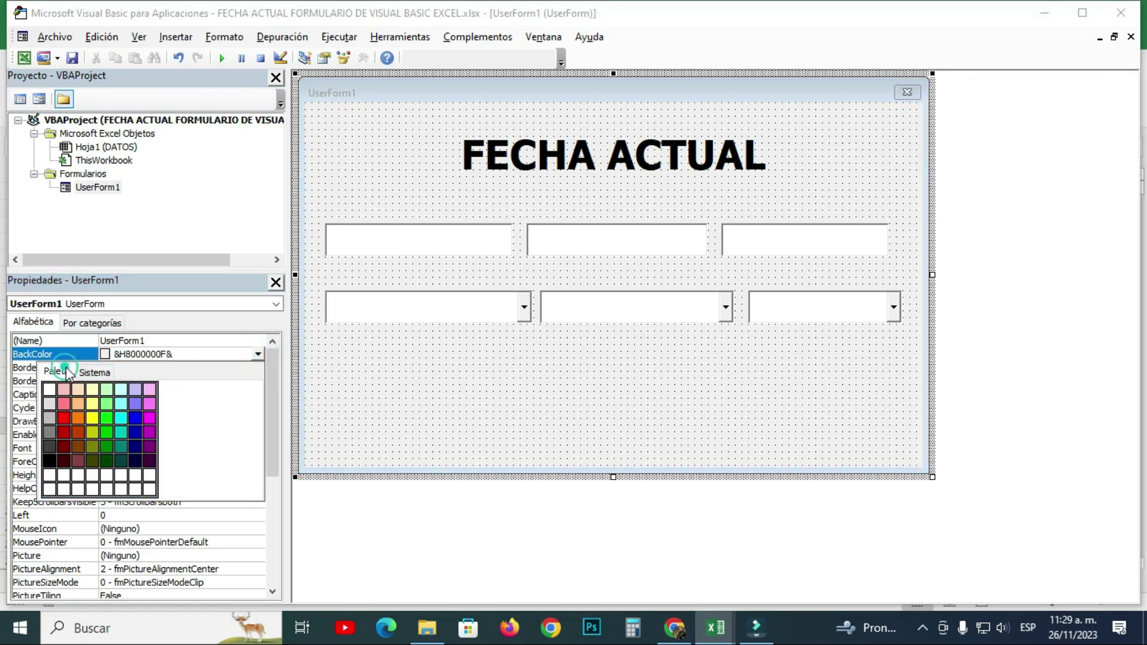
left_click(120, 390)
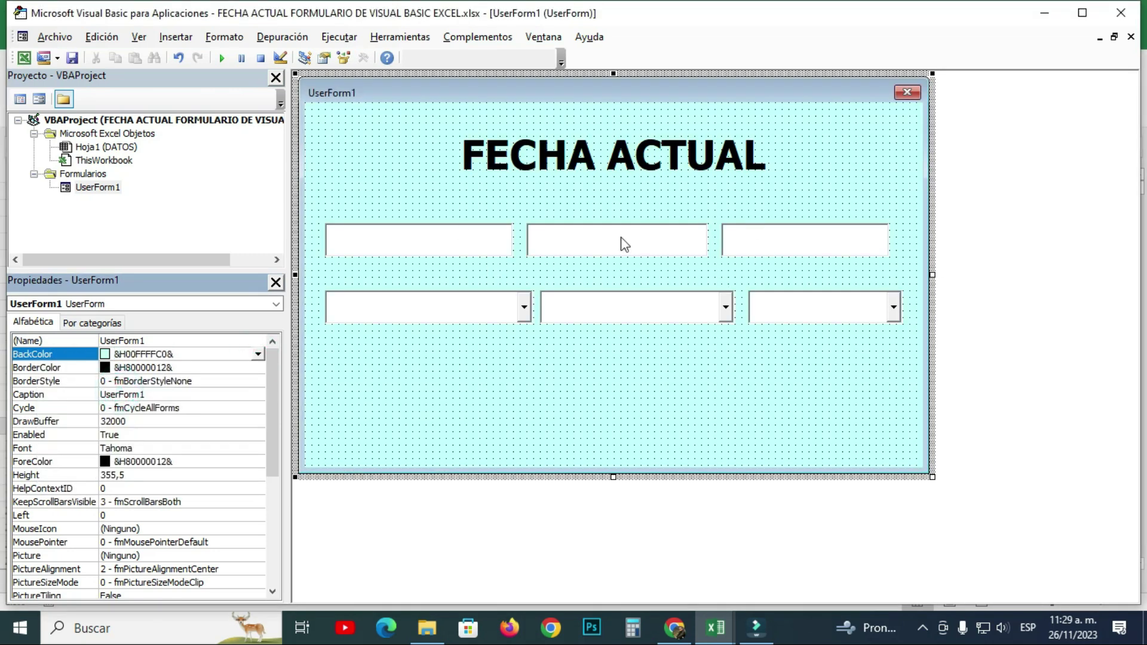
left_click(652, 364)
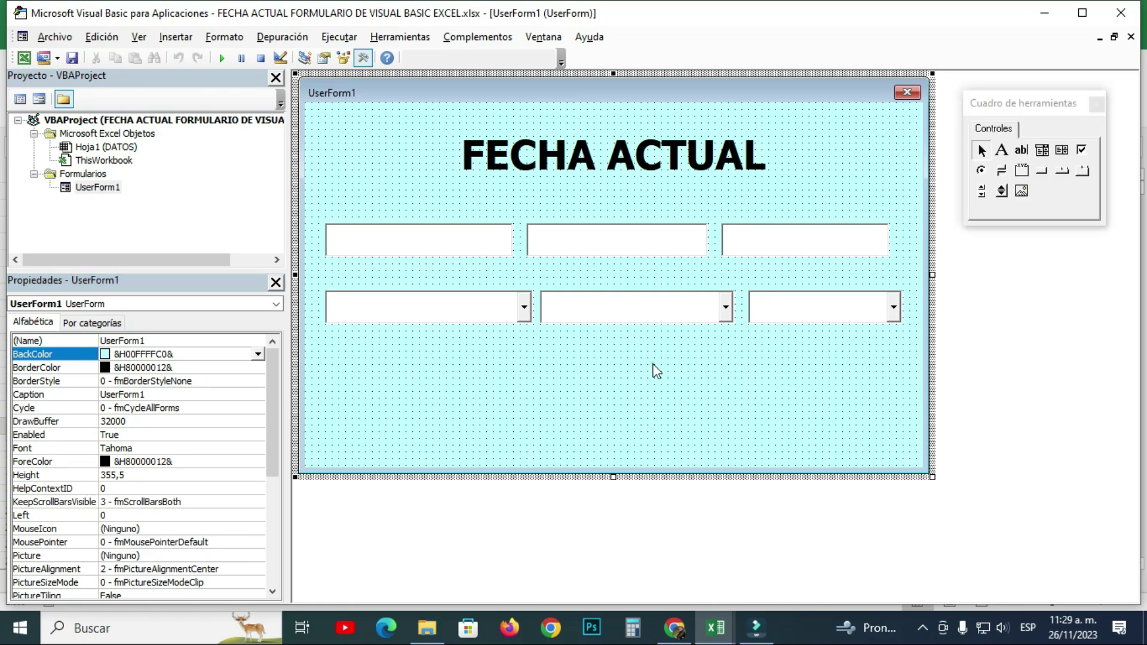
left_click(415, 244)
- Select all three text boxes and three combo boxes and set their font to Cambria 18
left_click(615, 244, "ctrl")
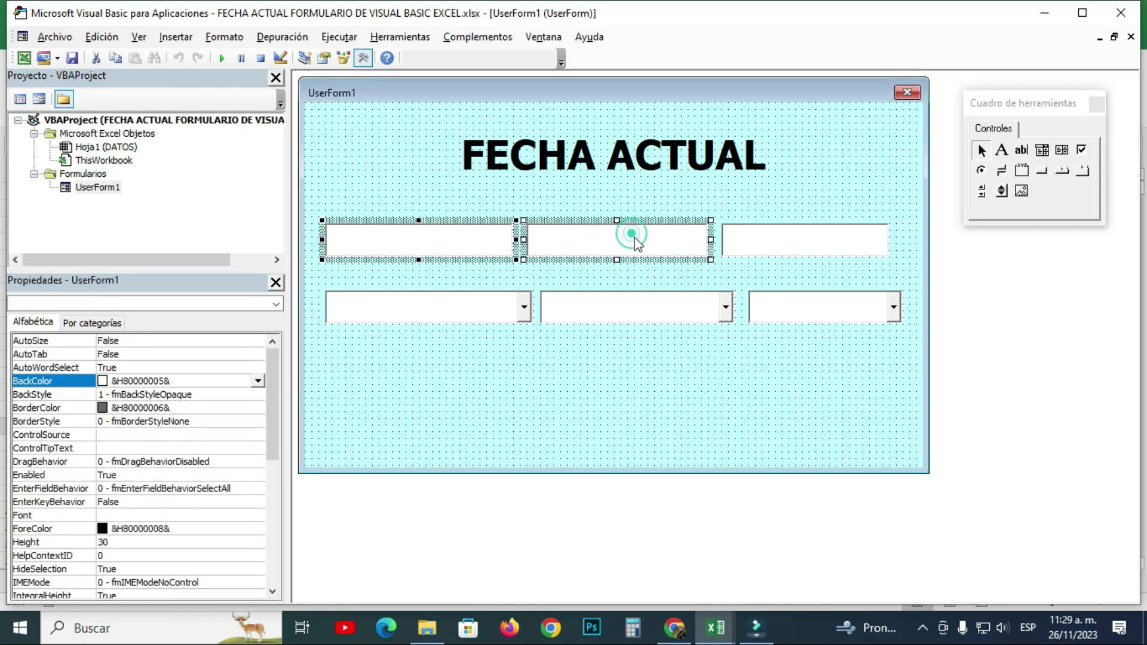
left_click(807, 242, "ctrl")
left_click(501, 313, "ctrl")
left_click(638, 306, "ctrl")
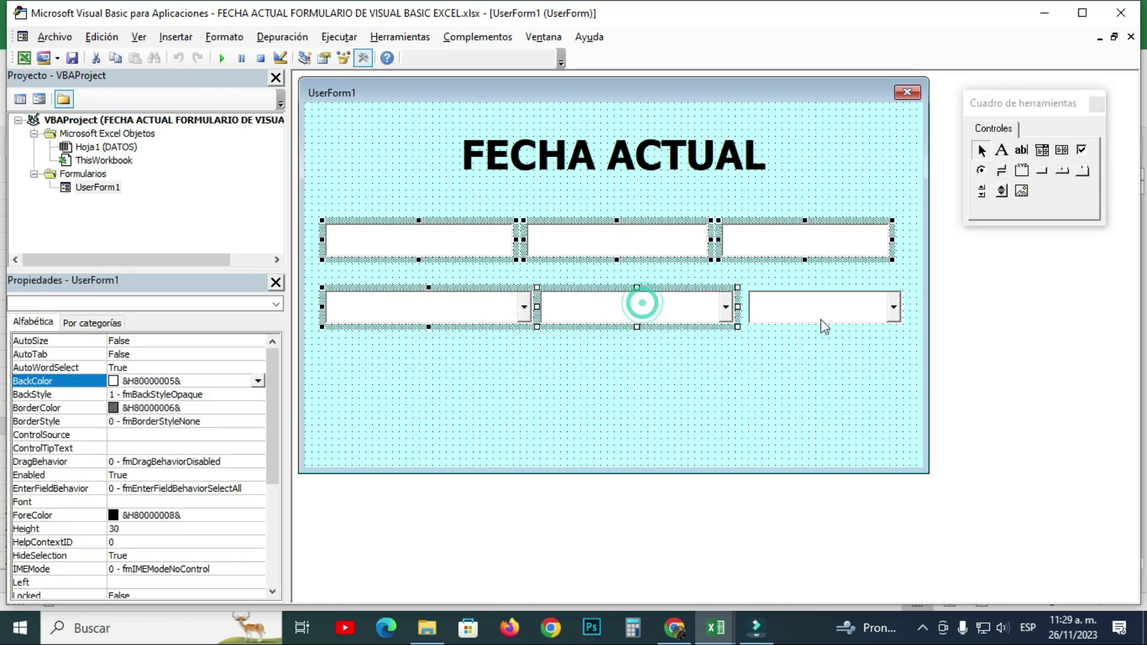
left_click(821, 307, "ctrl")
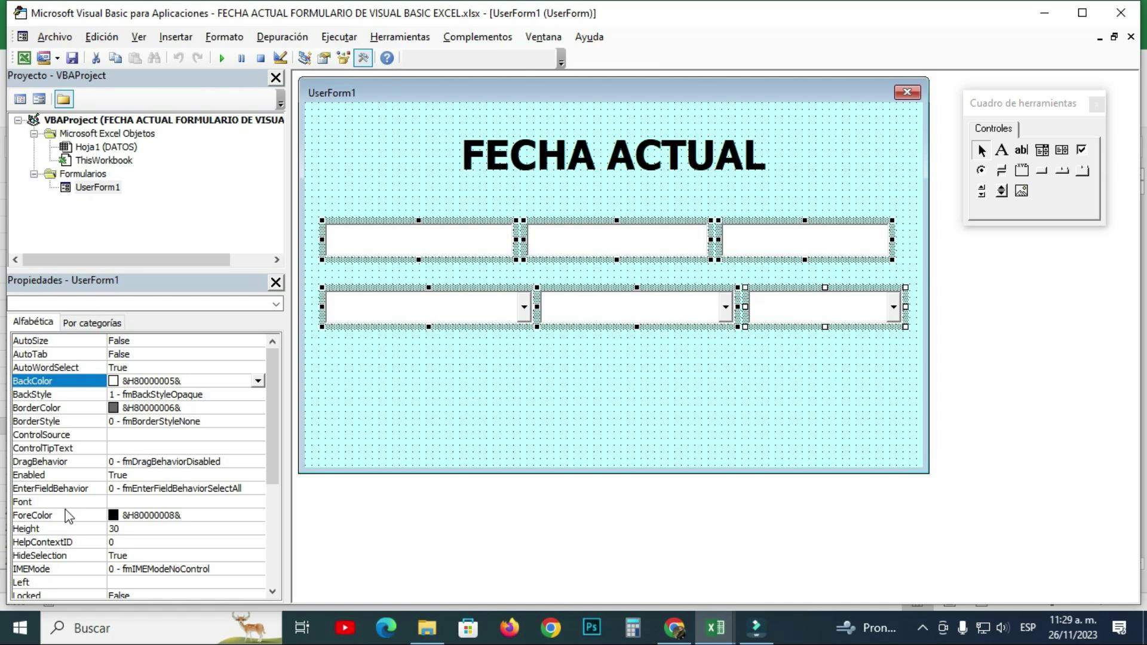
left_click(143, 488)
left_click(145, 501)
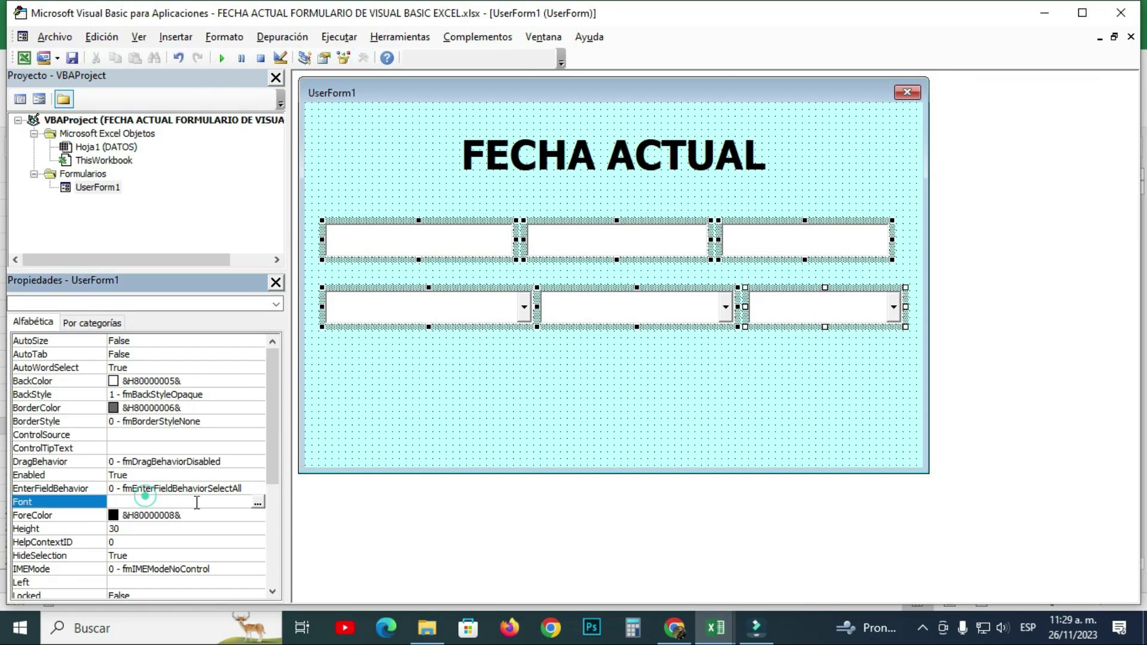
left_click(258, 503)
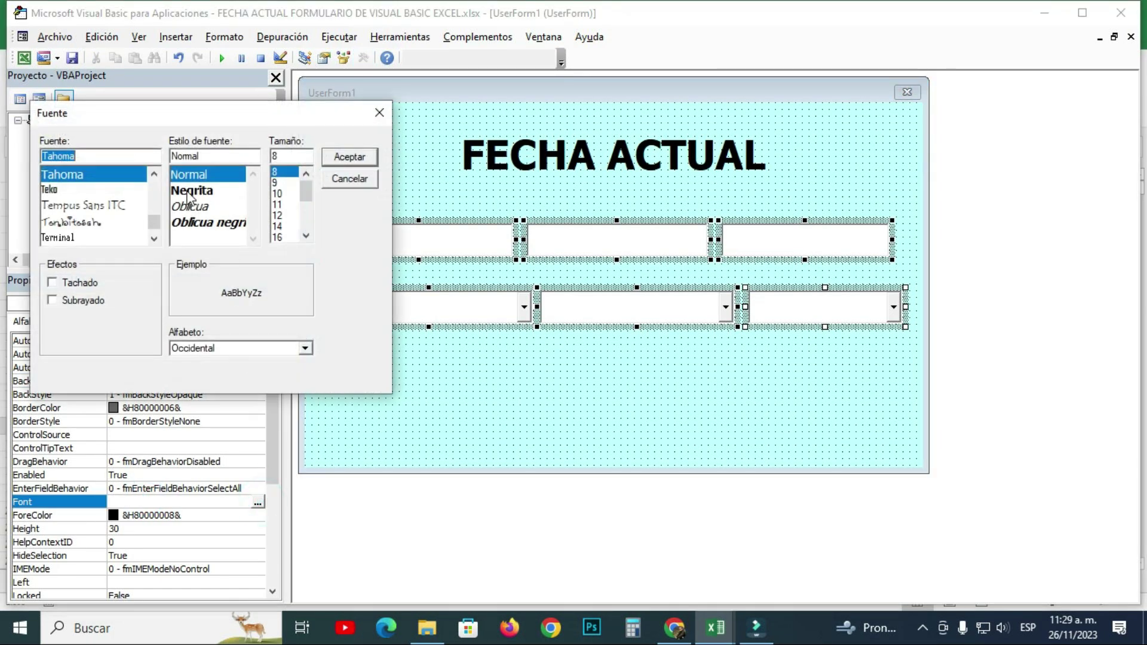
type("CAMB")
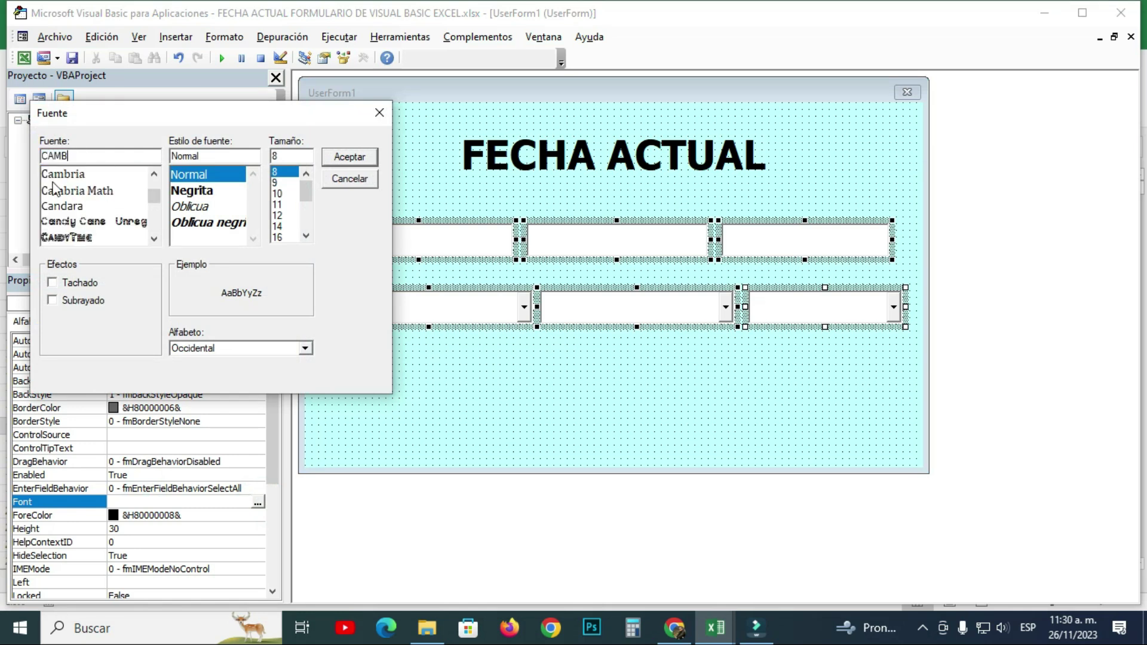
left_click(63, 174)
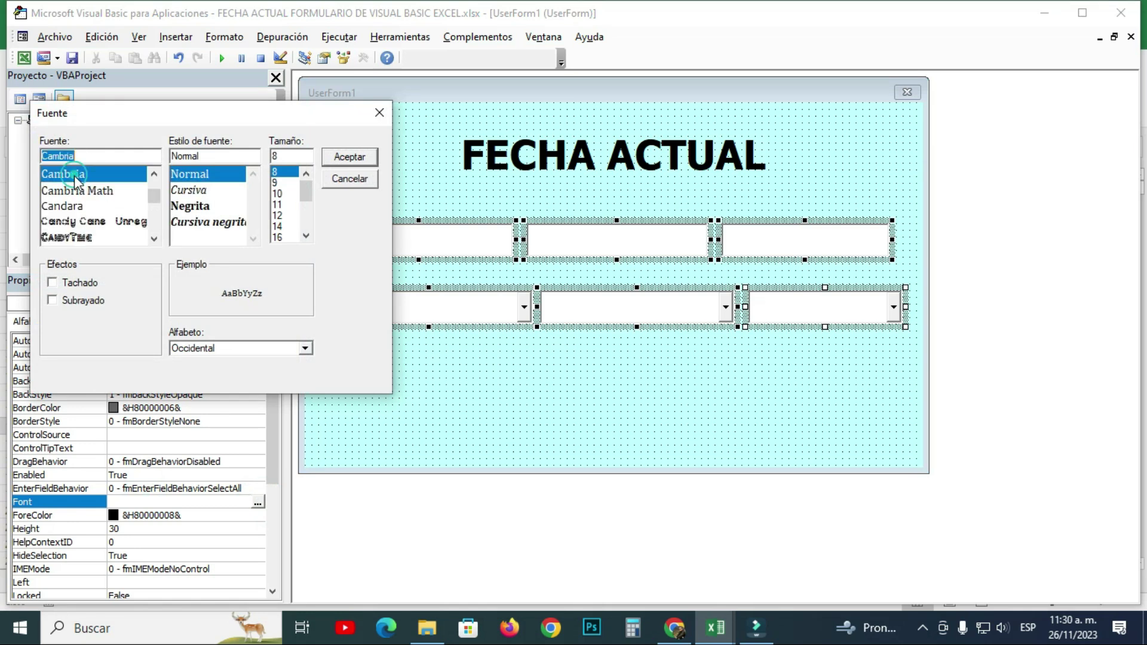
double_click(305, 236)
left_click(277, 227)
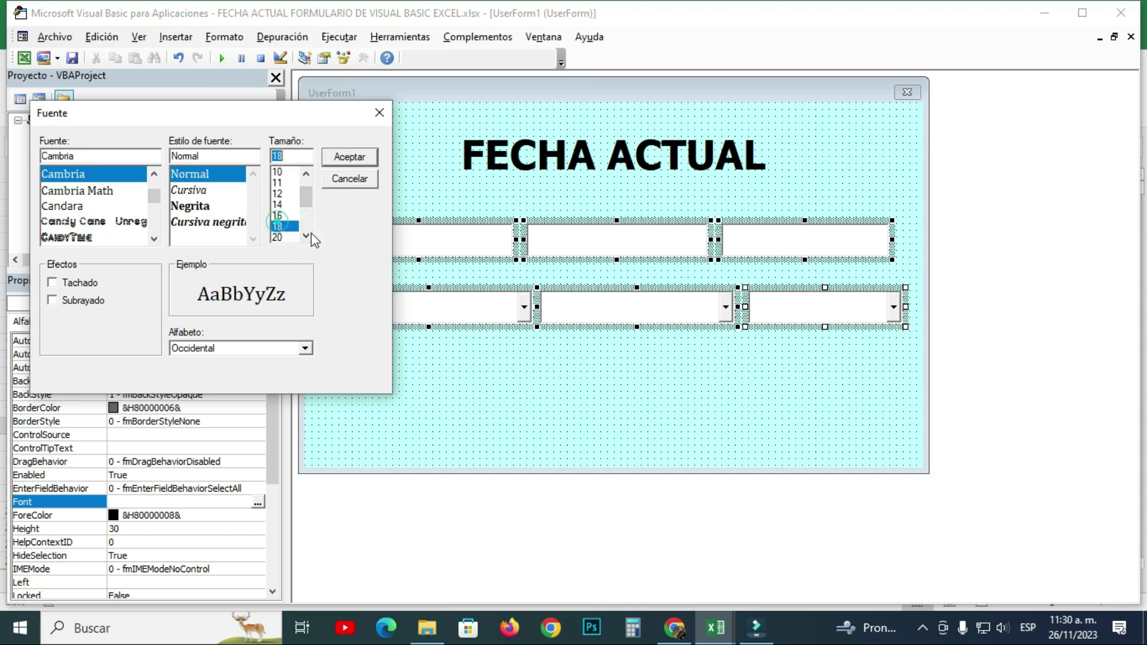
left_click(345, 156)
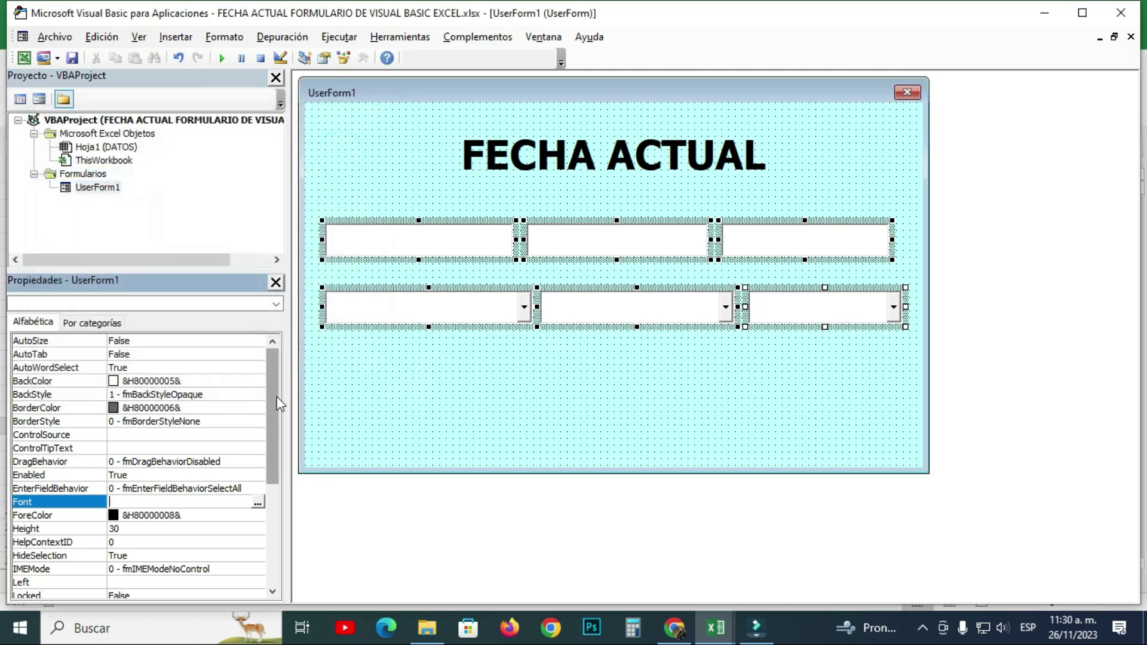
- Set TextAlign to 2 - fmTextAlignCenter for all six controls
left_click_drag(277, 396, 275, 502)
left_click(246, 528)
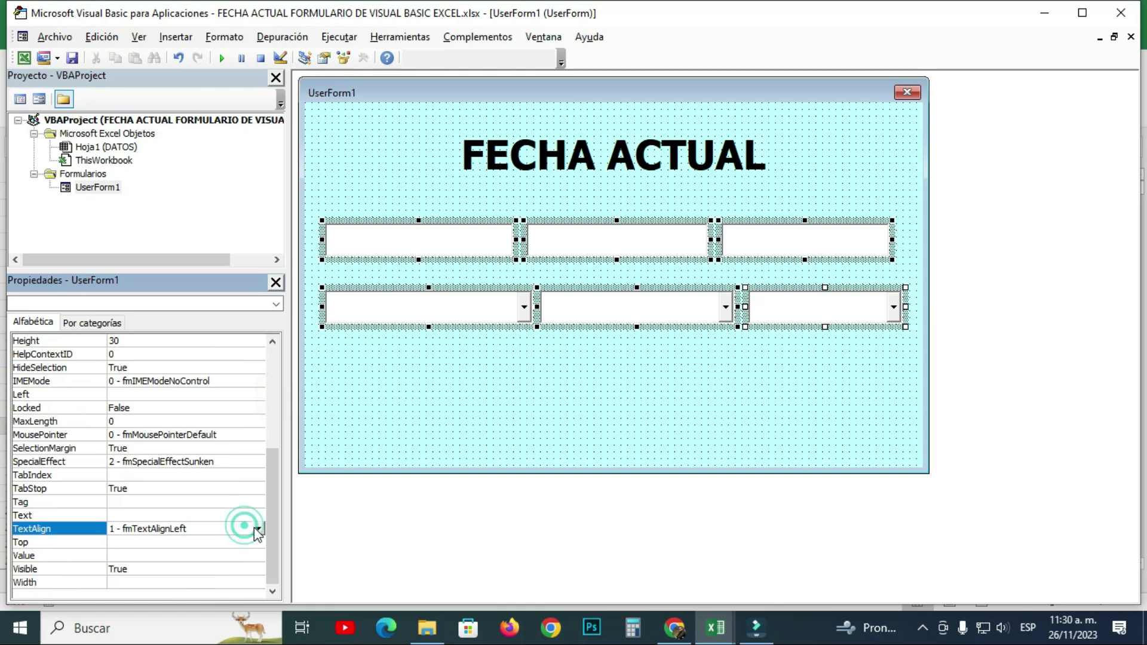
left_click(258, 528)
left_click(195, 552)
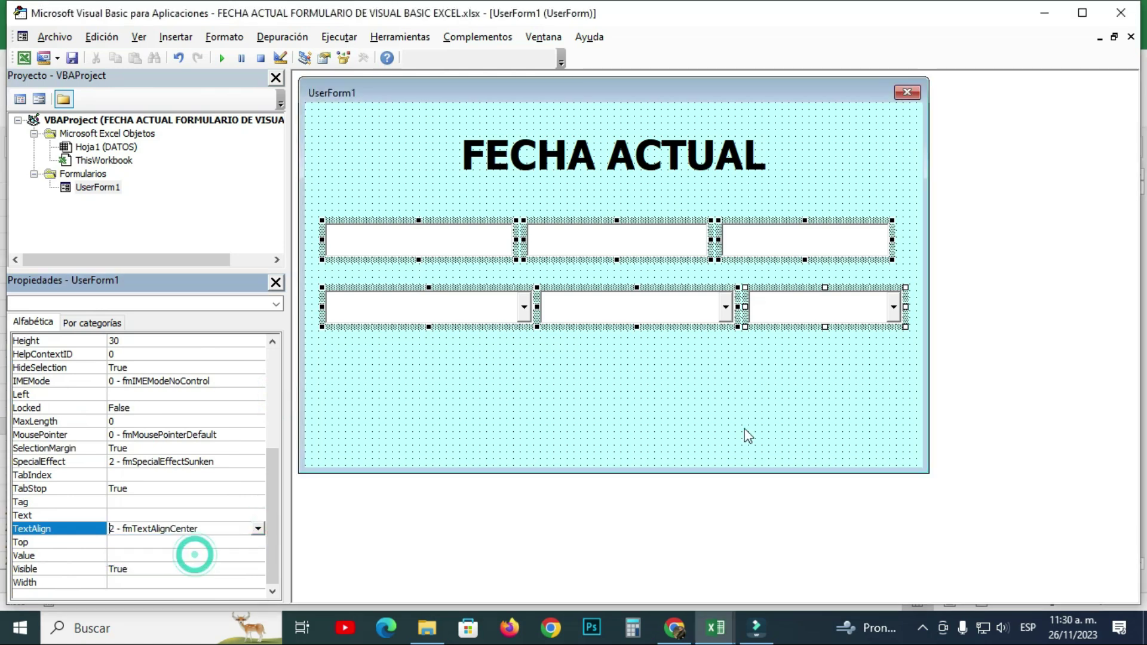
left_click(651, 397)
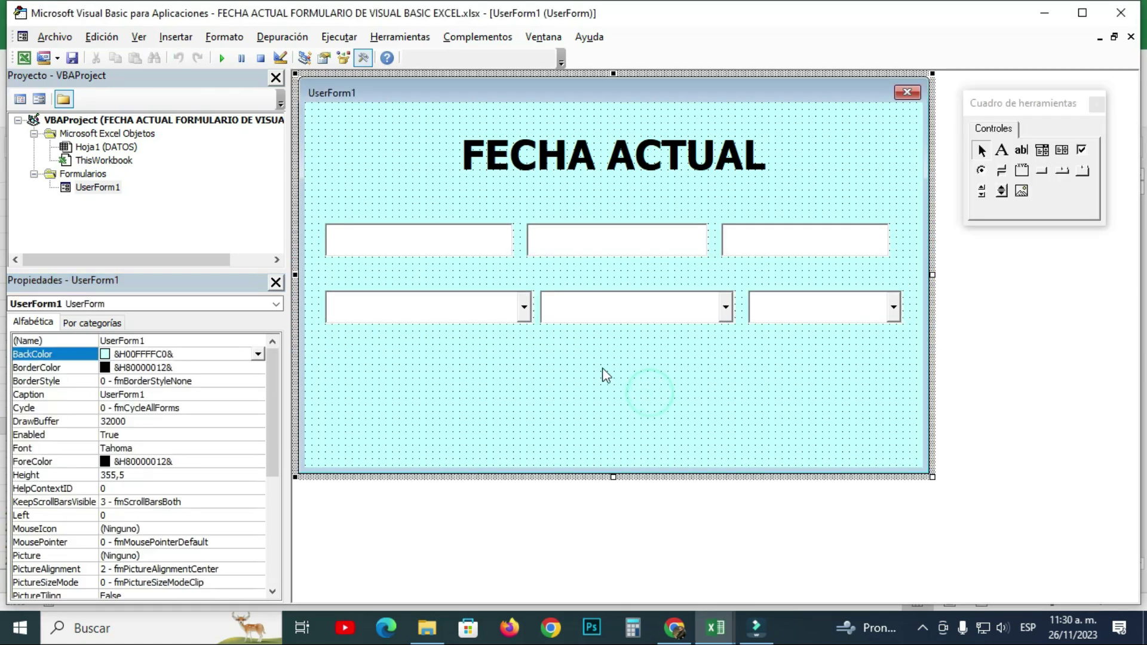
left_click(222, 58)
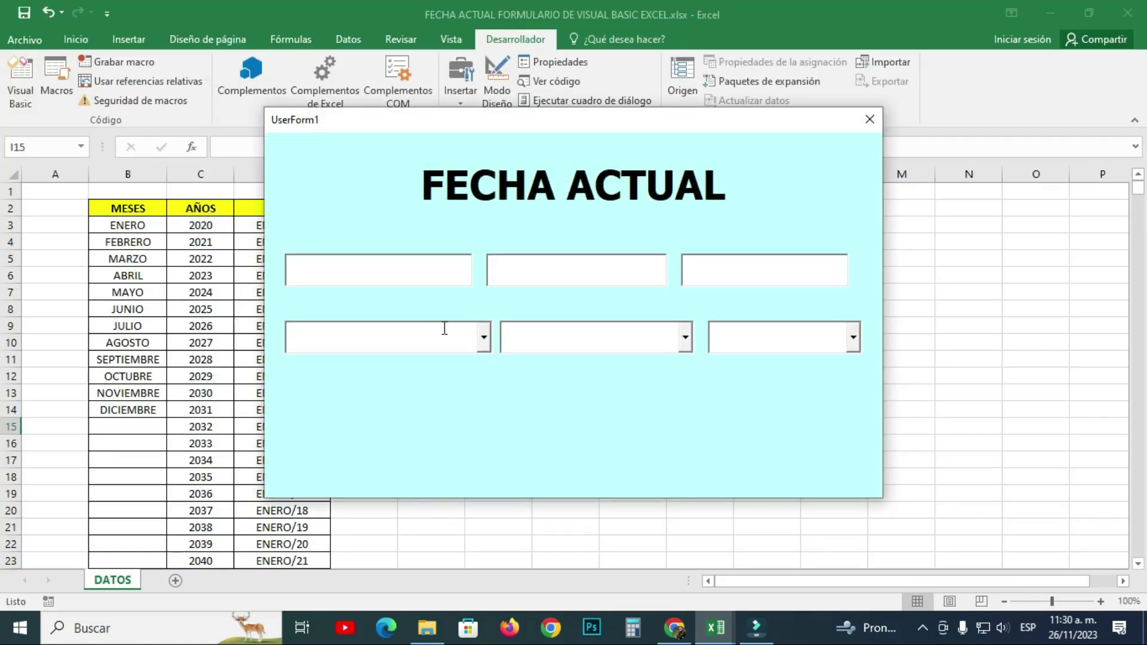
left_click(484, 339)
left_click(685, 338)
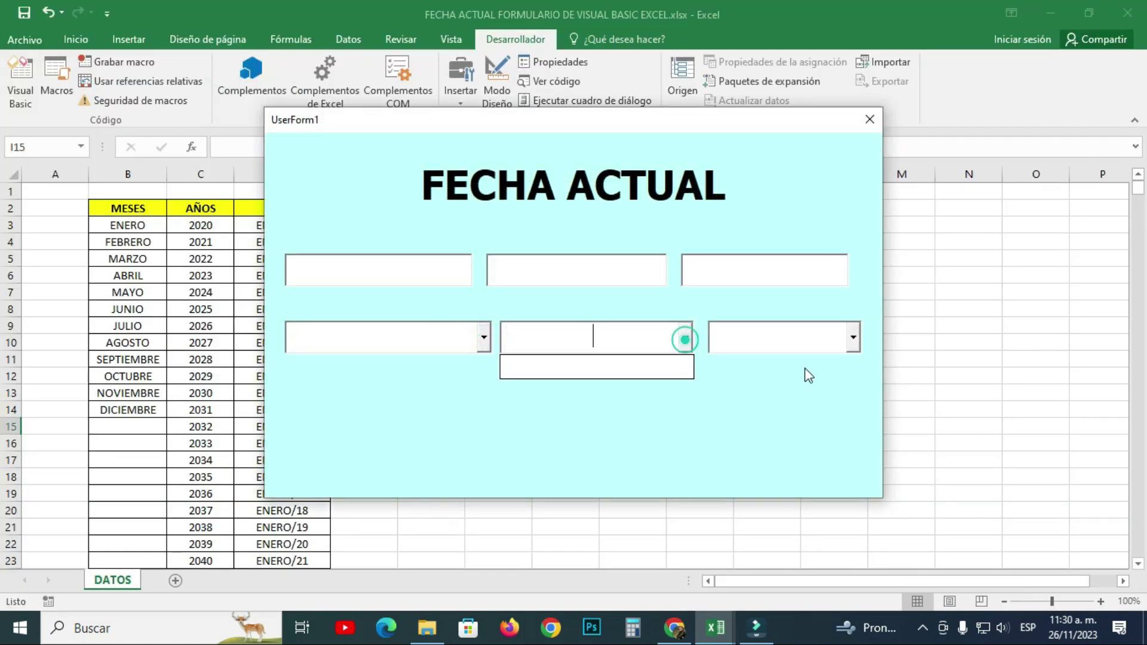
left_click(854, 346)
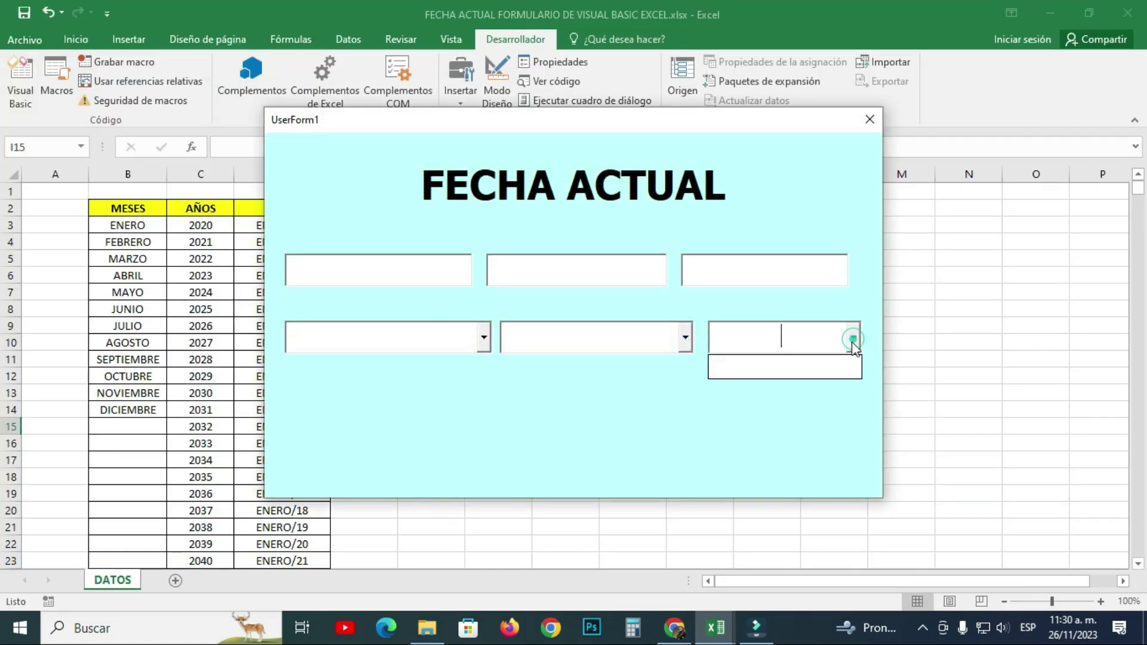
left_click(830, 158)
left_click(869, 119)
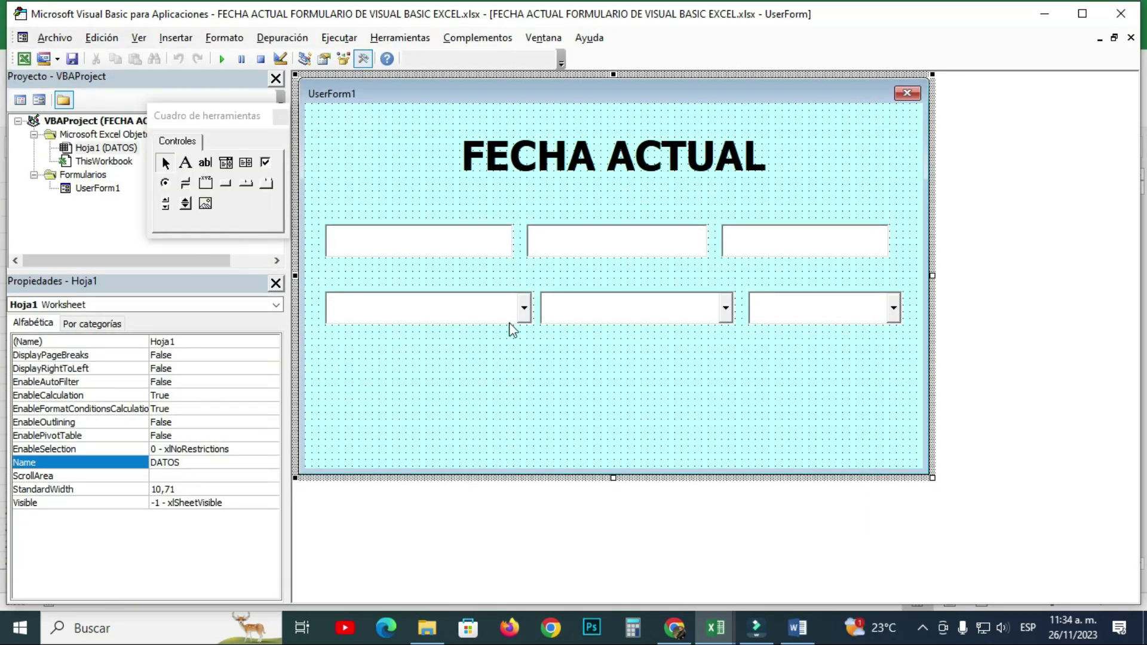
- Open UserForm1's code and rename the UserForm_Click procedure to UserForm_initialize
left_click(527, 374)
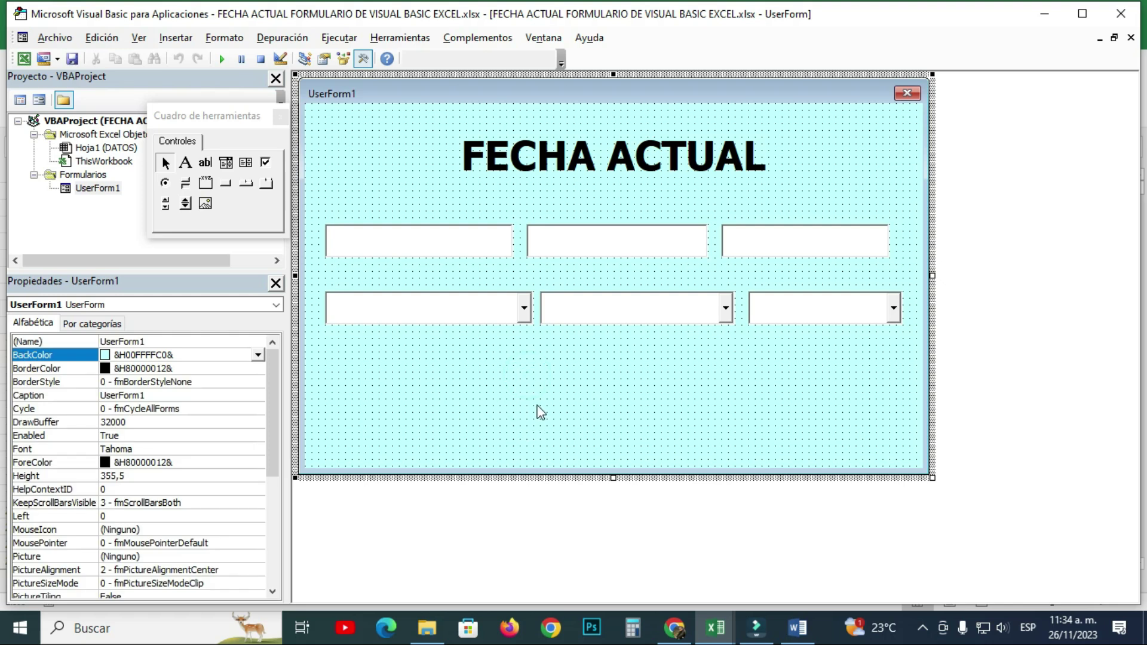
double_click(540, 412)
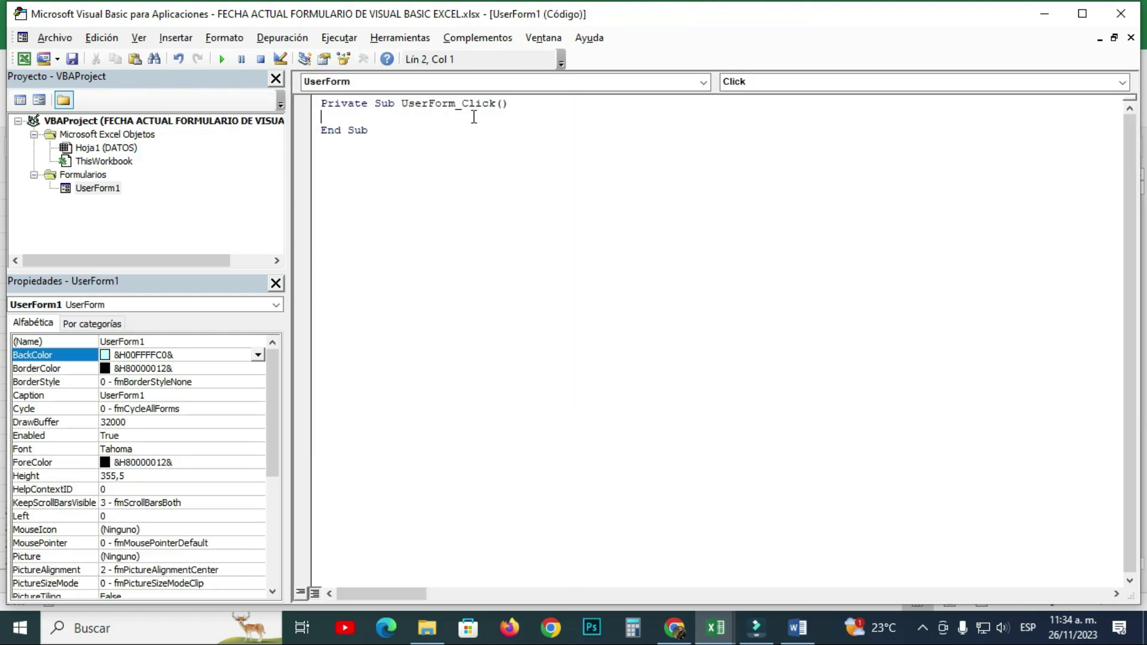
left_click(496, 102)
type("itialize")
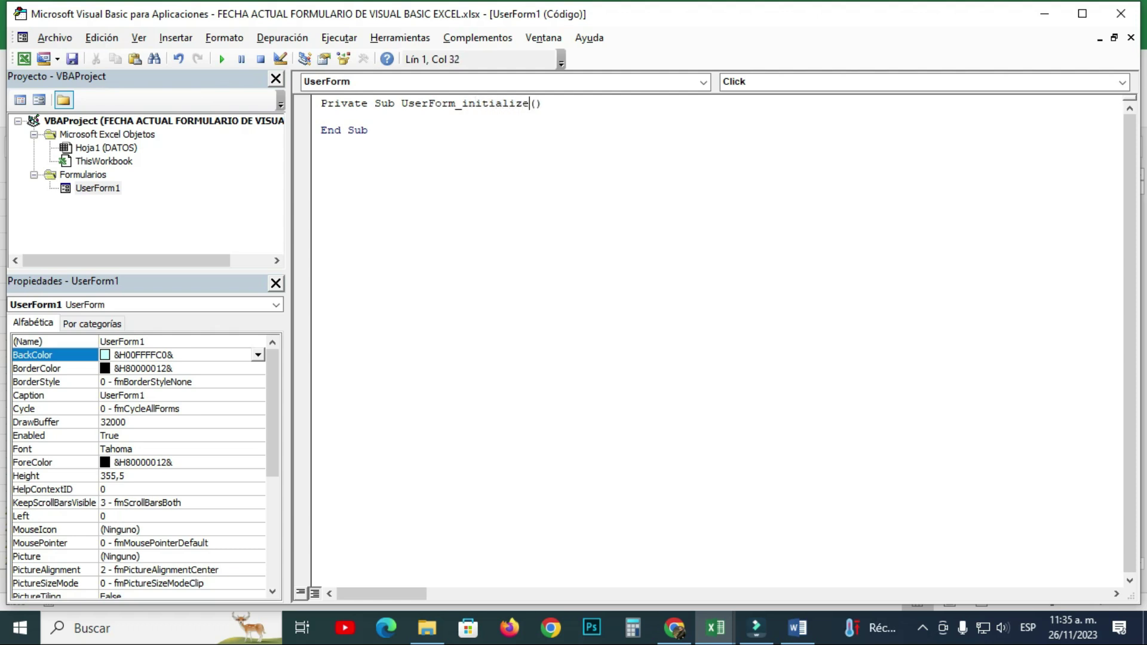
- Add Label1 = Format(Now, "MMMM/DD/YYYY") inside UserForm_initialize
left_click(559, 114)
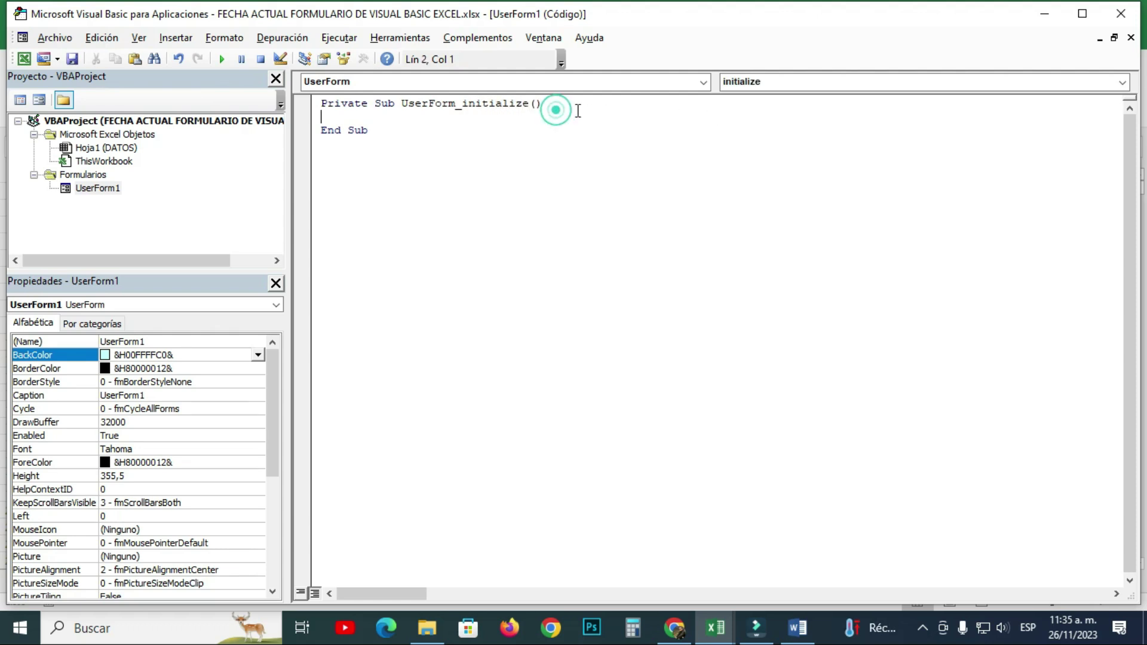
left_click(336, 117)
key("Return")
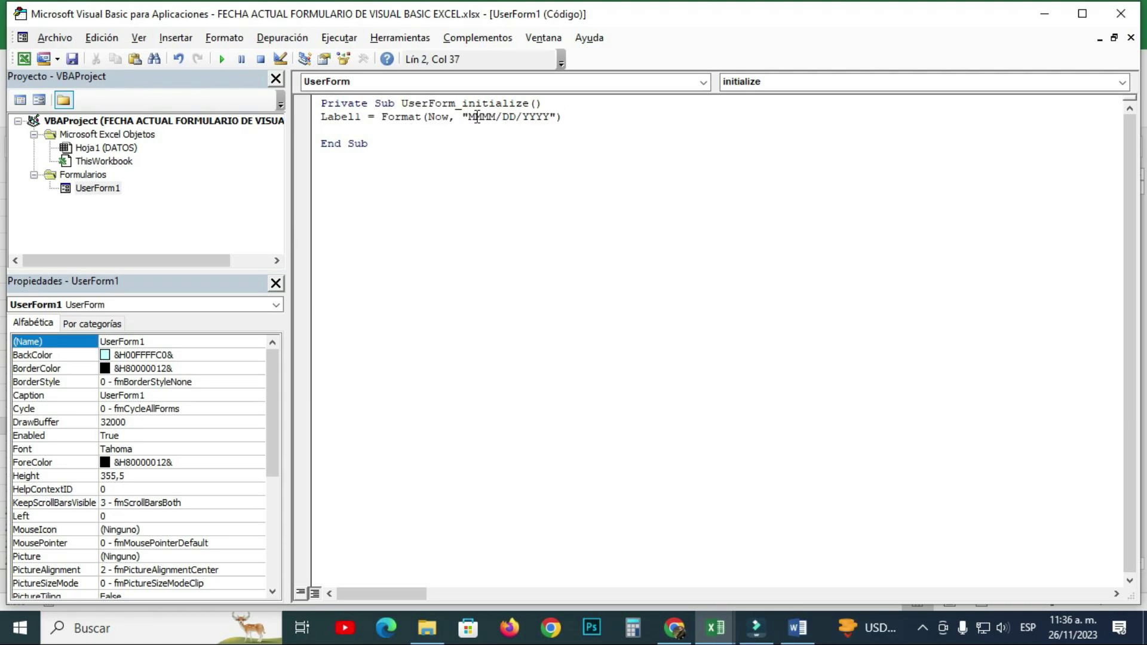
double_click(477, 117)
left_click(490, 142)
mouse_move(467, 117)
left_mouse_down()
mouse_move(552, 116)
mouse_move(469, 117)
left_mouse_up()
left_click(492, 118)
left_click_drag(515, 118, 502, 117)
left_click(545, 116)
left_click_drag(470, 117, 553, 118)
left_click(526, 118)
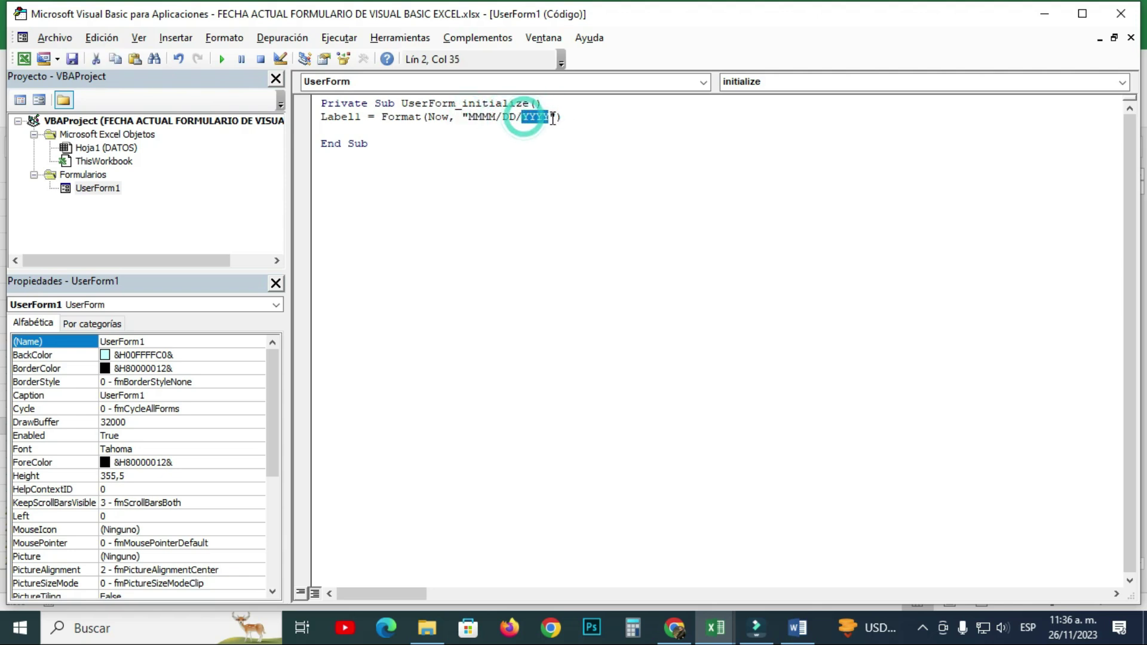
left_click(487, 141)
left_click(562, 117)
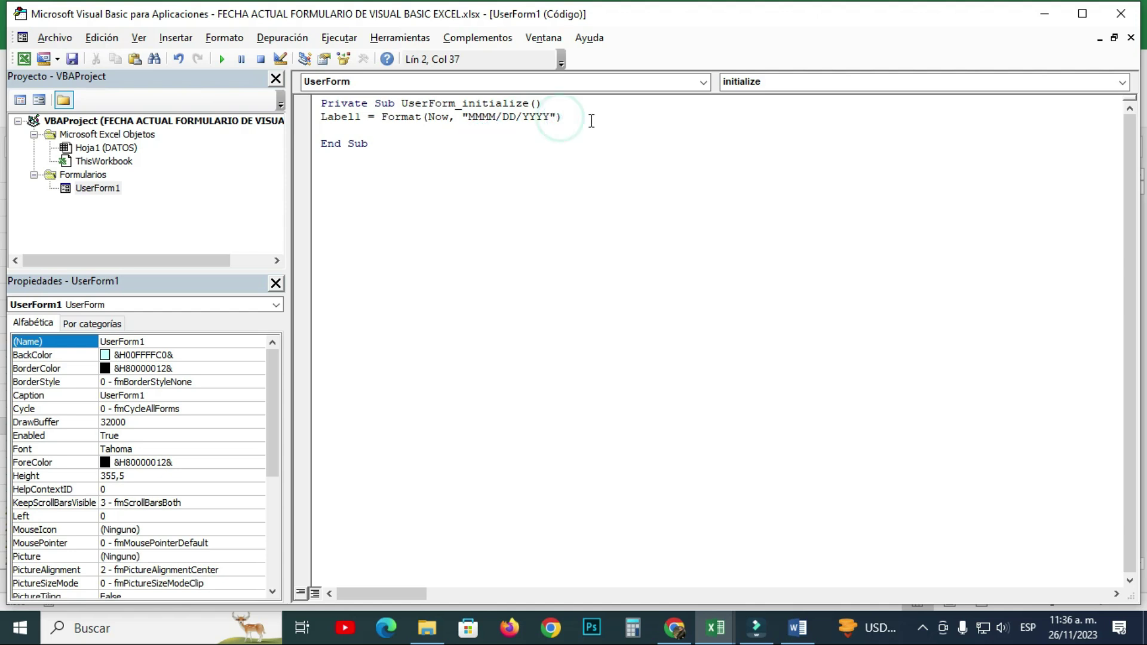
- Add a second line Label1 = UCase(Label1) to uppercase the date
key("Return")
type("Label1 = UCase(Label1)")
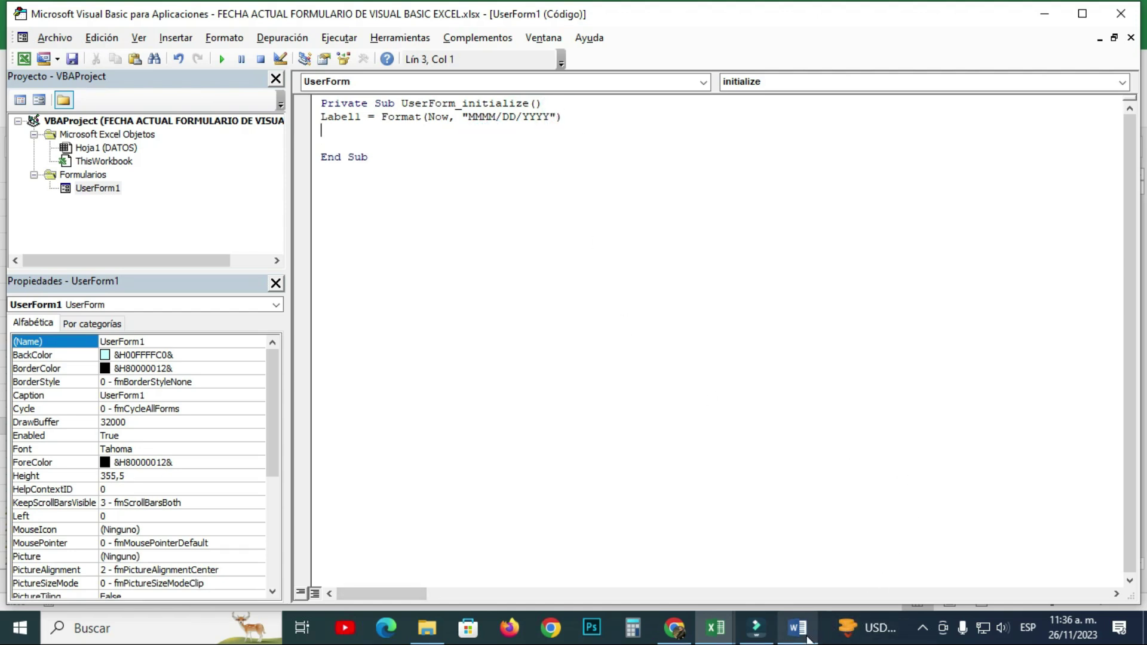
left_click(367, 130)
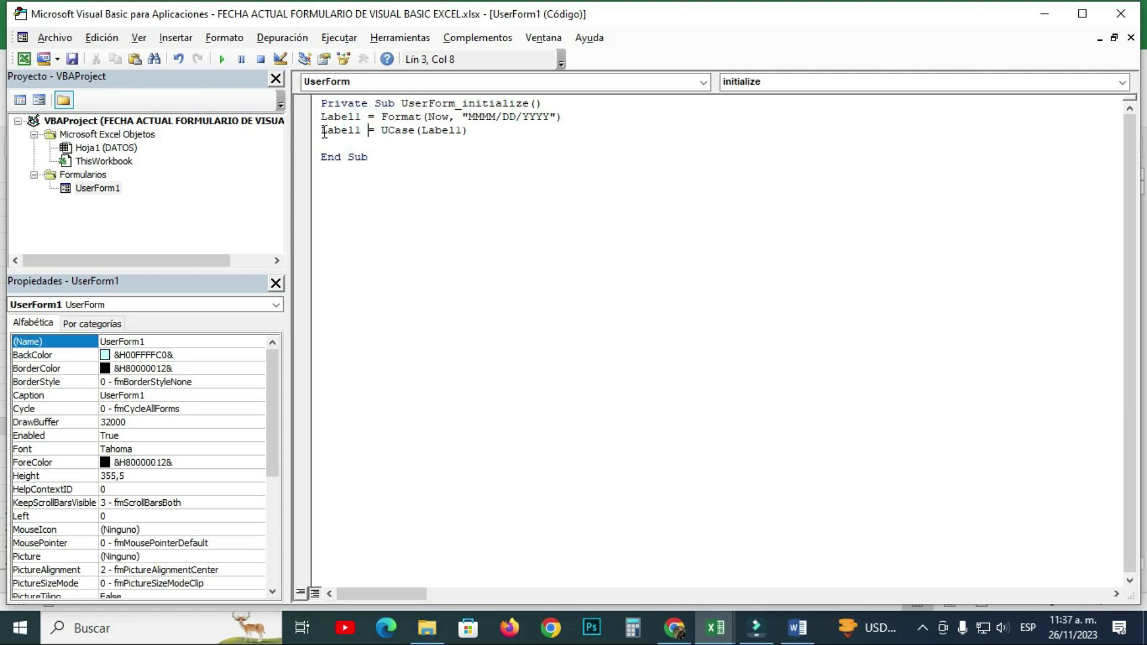
left_click_drag(323, 132, 488, 134)
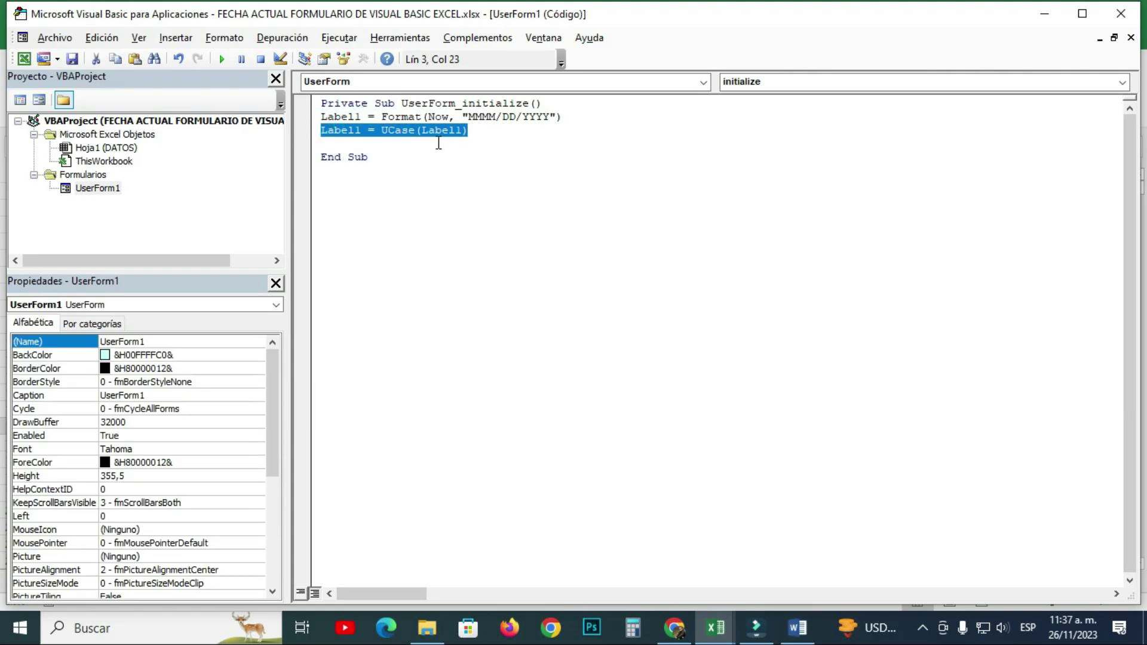
left_click(416, 137)
left_click_drag(416, 131, 385, 132)
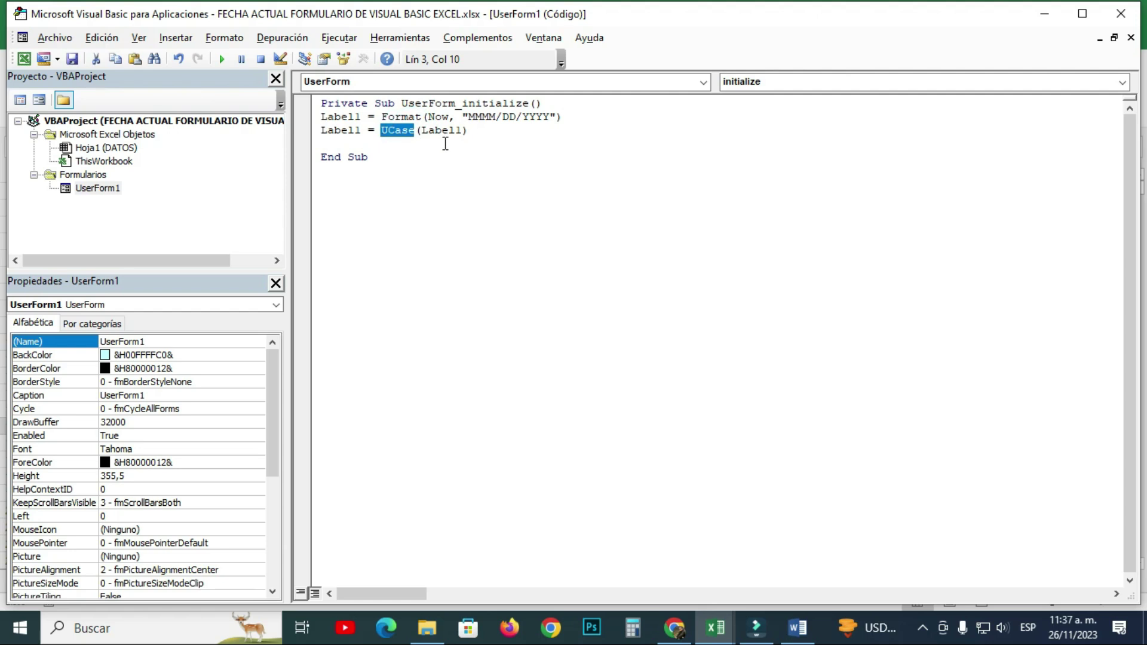
left_click(455, 179)
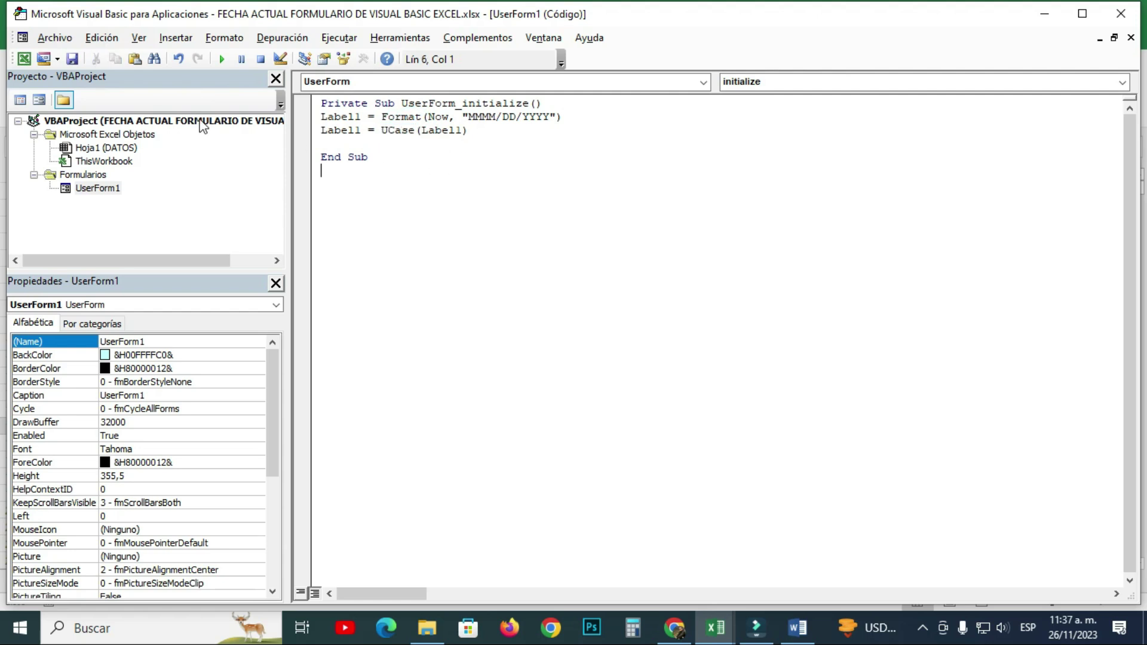
- Run the form and check its heading NOVIEMBRE/26/2023 against the taskbar calendar, then close it
left_click(226, 64)
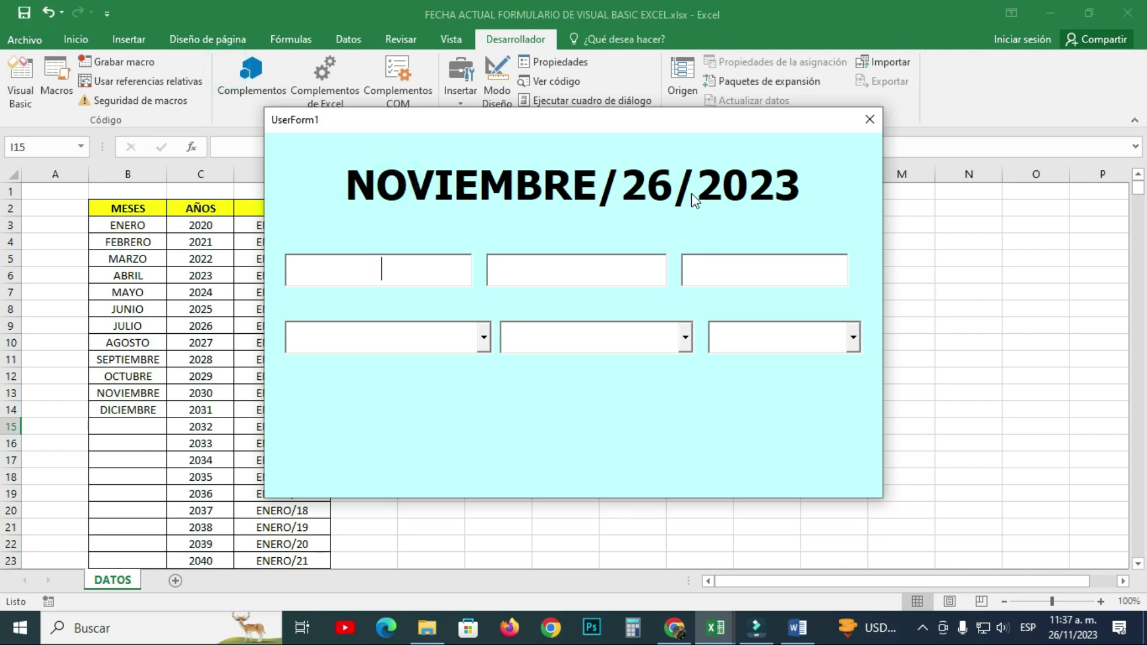
left_click(1072, 627)
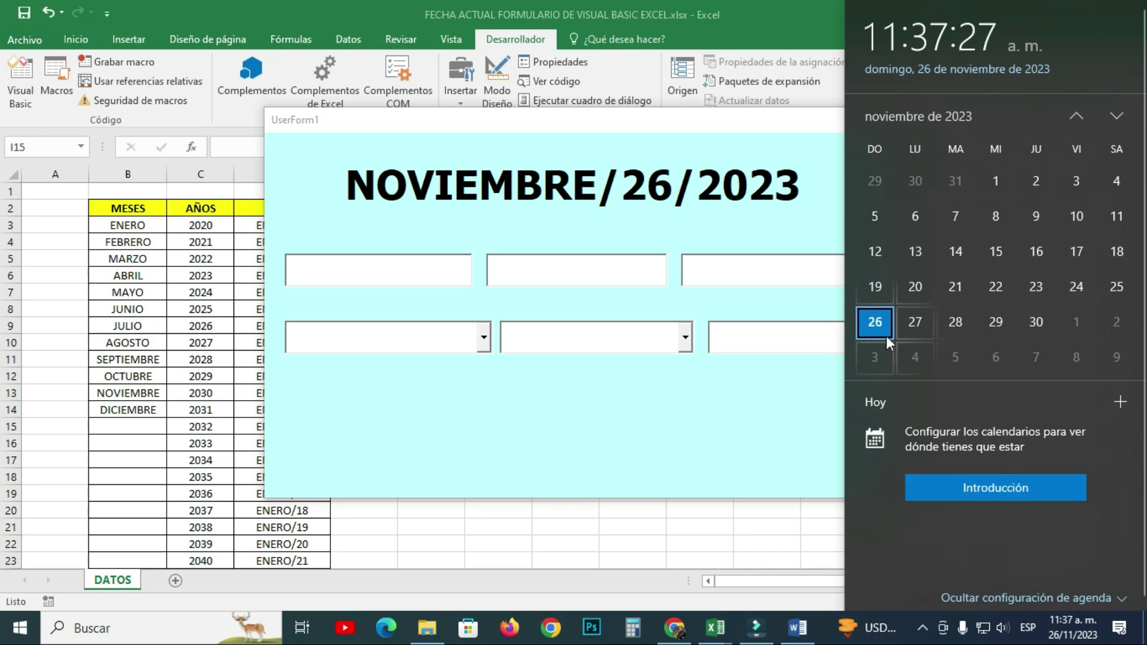
left_click(658, 418)
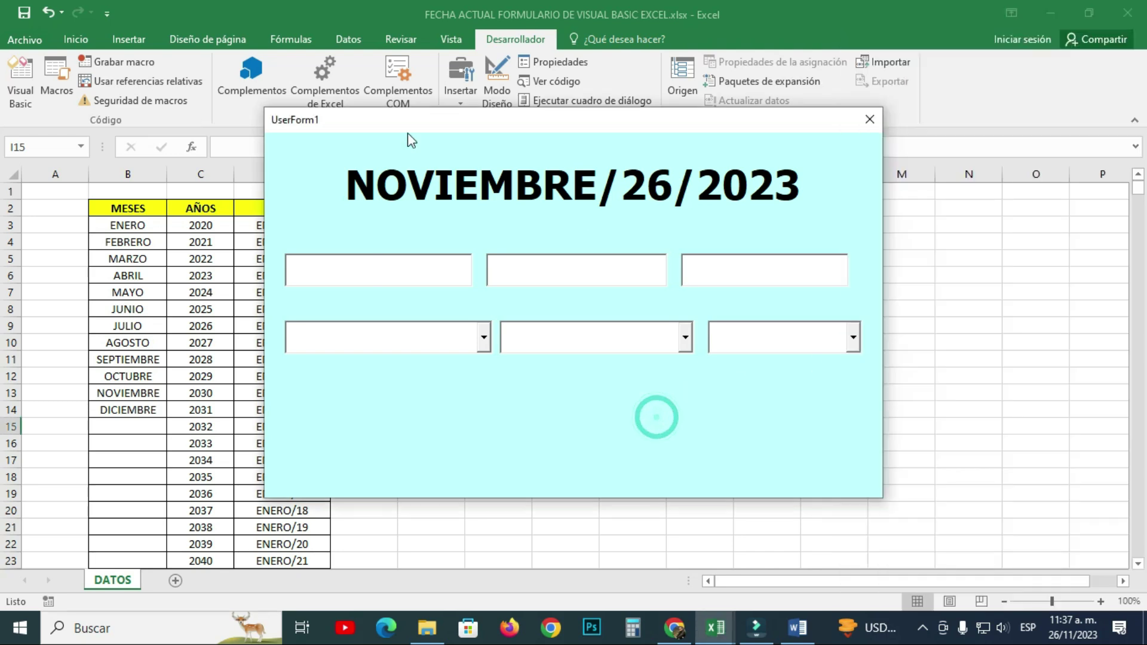
left_click_drag(312, 123, 276, 123)
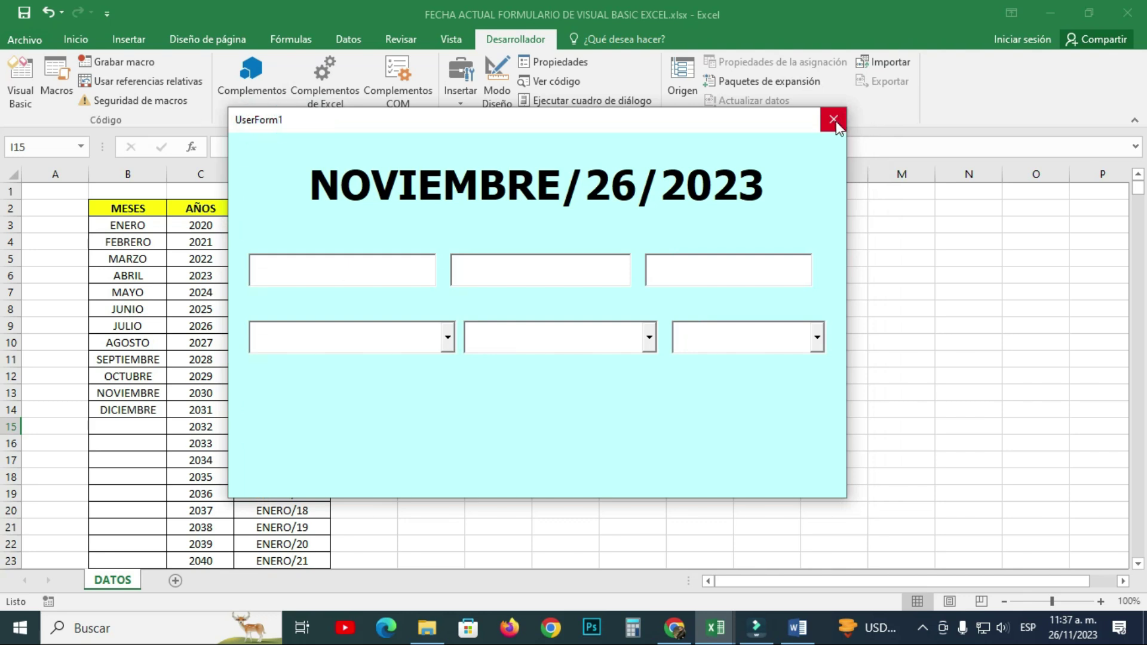
left_click(834, 120)
- Set the form's (Name) property to FECHACTUAL2
left_click(358, 142)
double_click(154, 339)
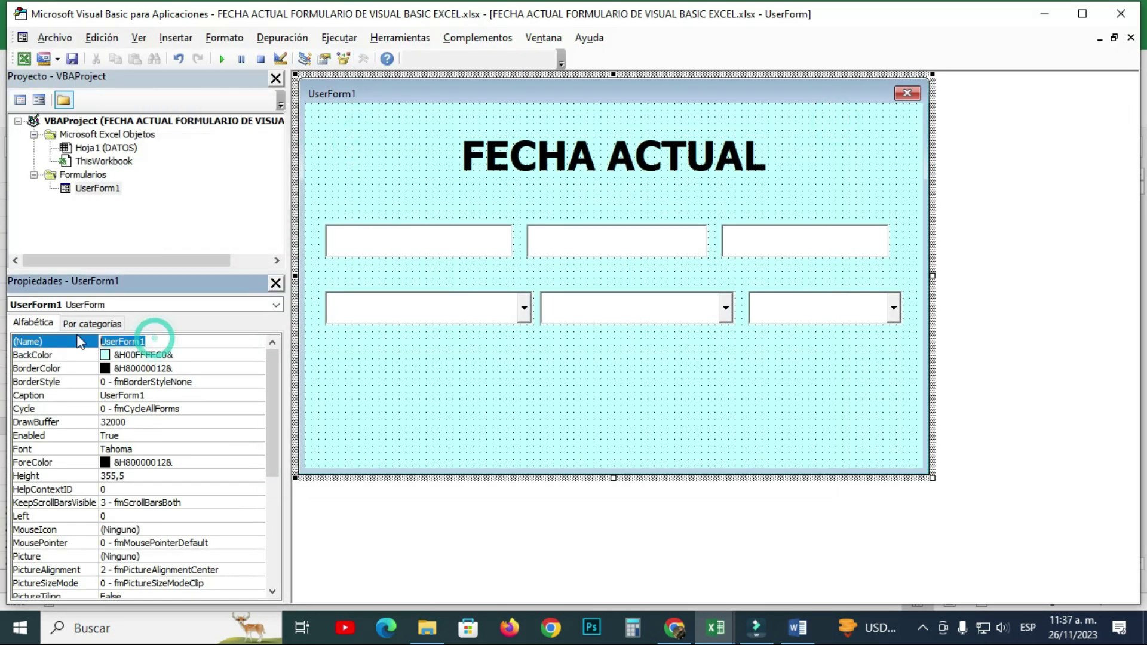
type("fe")
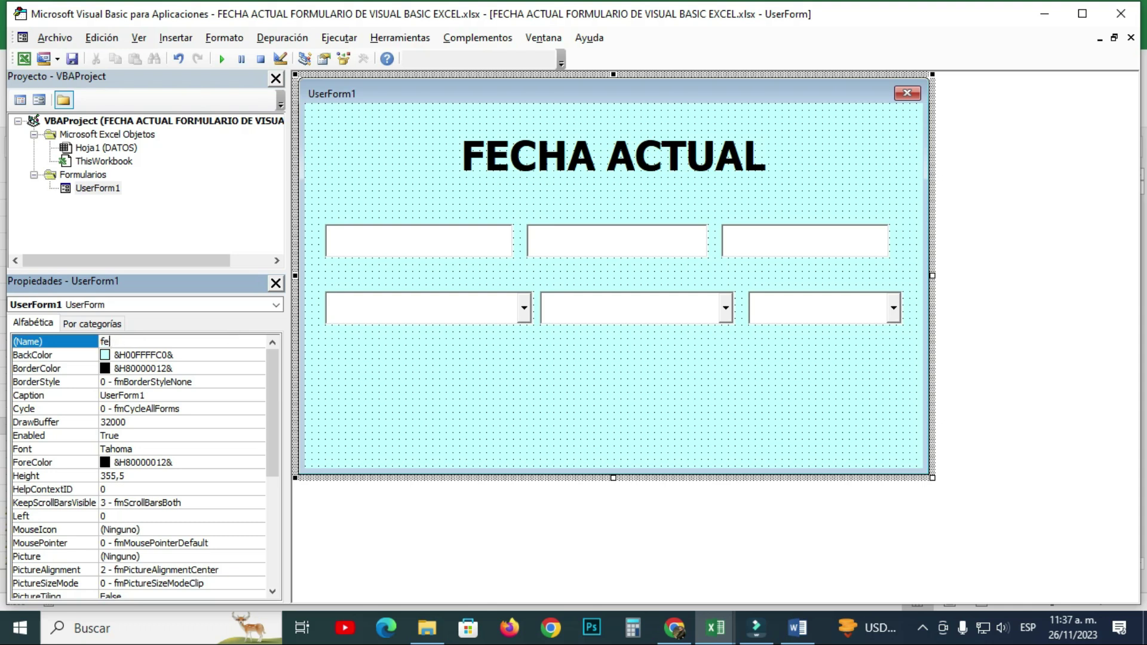
key("Escape")
double_click(161, 341)
type("FECHACTUAL2")
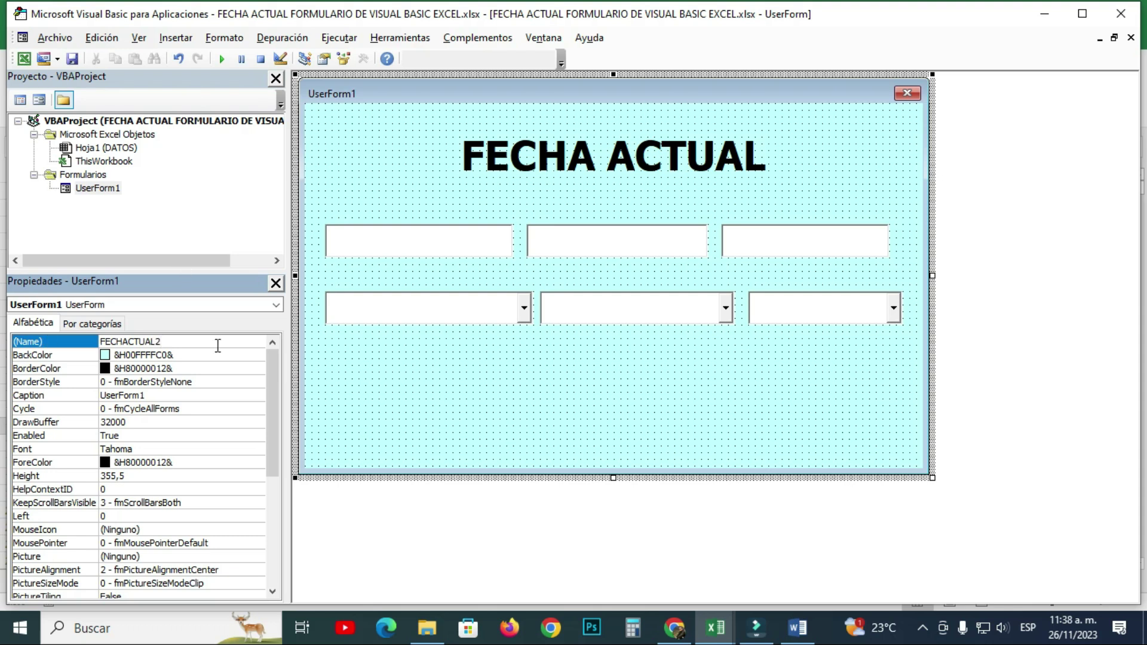
key("Return")
- Set the form's Caption to FECHA ACTUAL
left_click(153, 395)
double_click(151, 395)
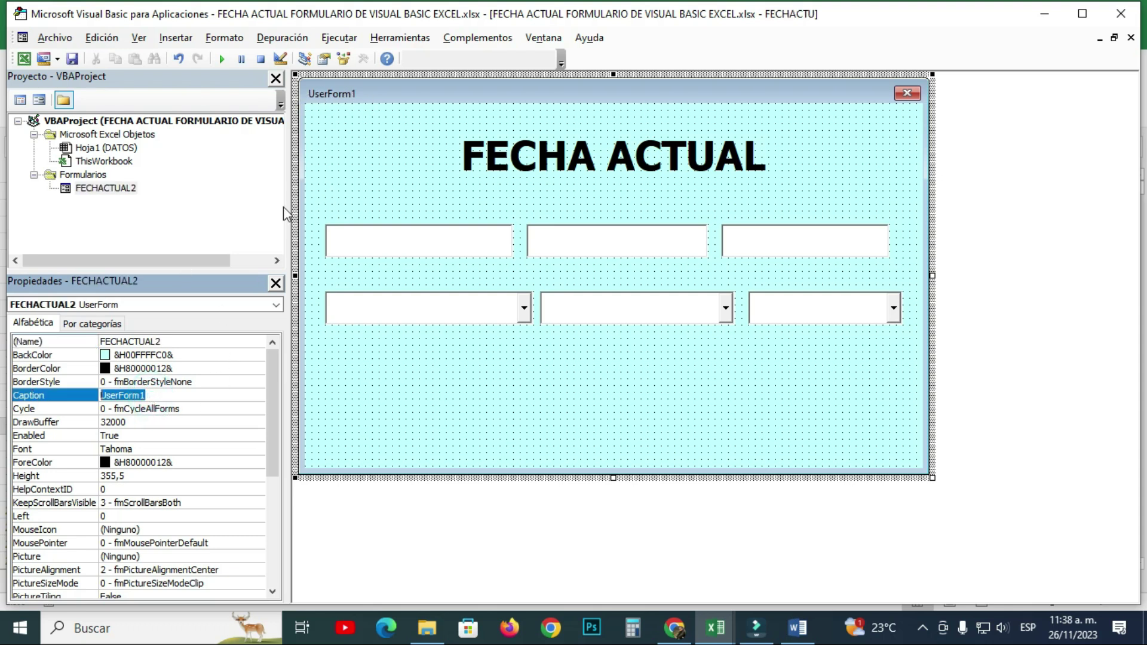
type("FECH")
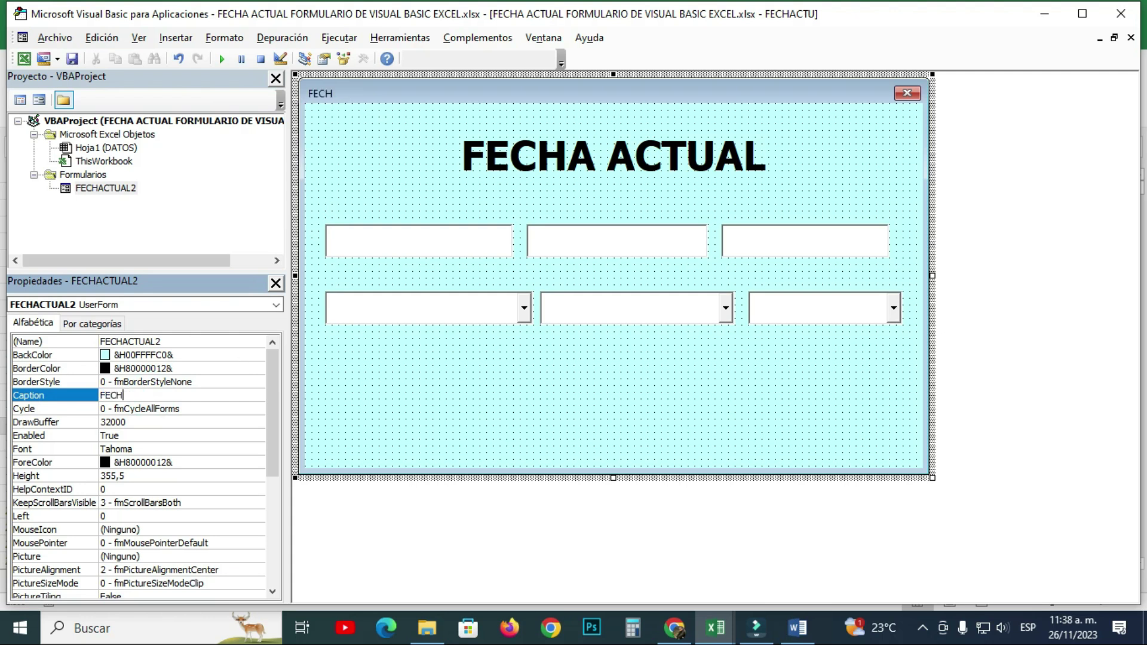
type("AACT")
key("BackSpace")
key("BackSpace")
key("BackSpace")
type("AC")
type("TUAL")
left_click(338, 104)
left_click(810, 153)
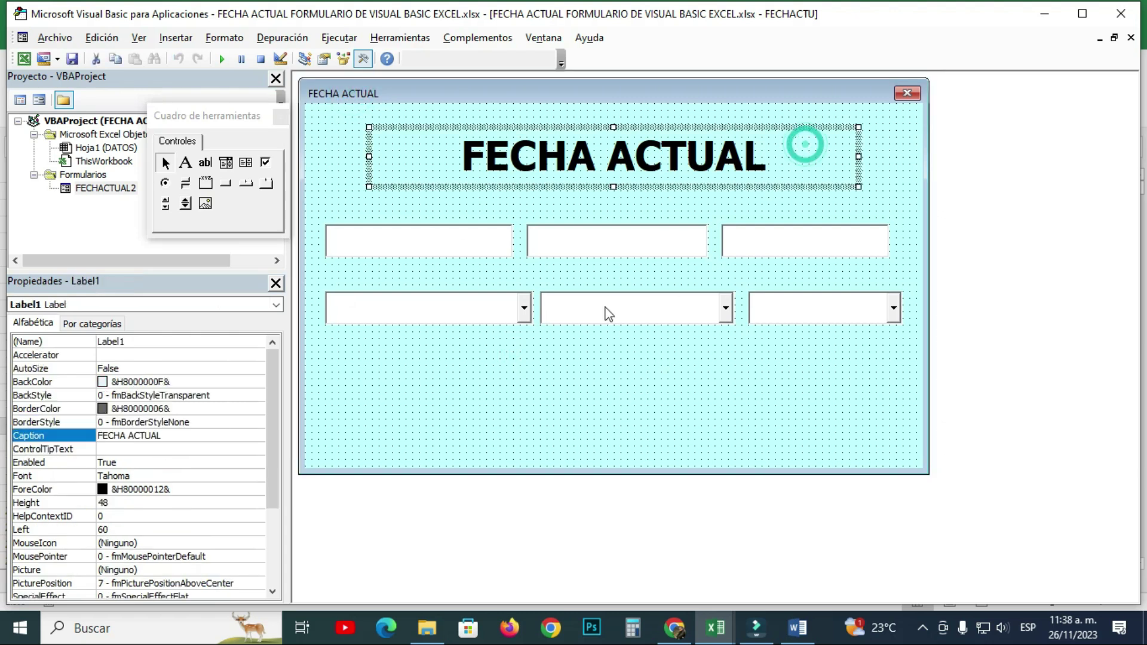
left_click(591, 363)
- Test-run the form, trying the third text box and first combo box, then close it
left_click(223, 59)
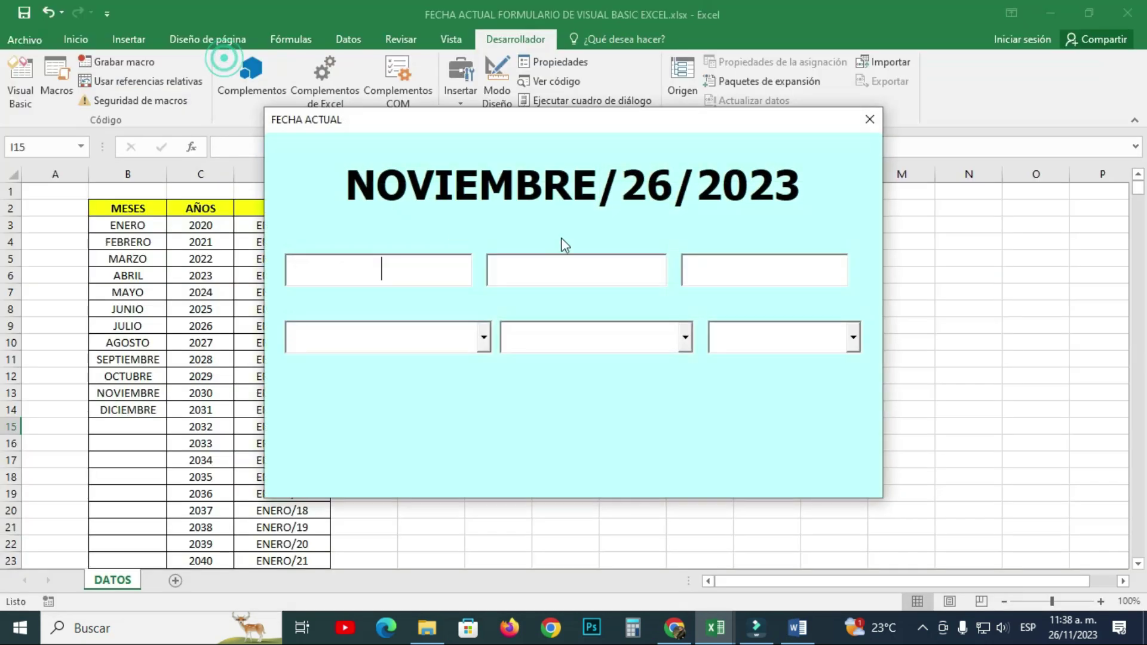
left_click(758, 261)
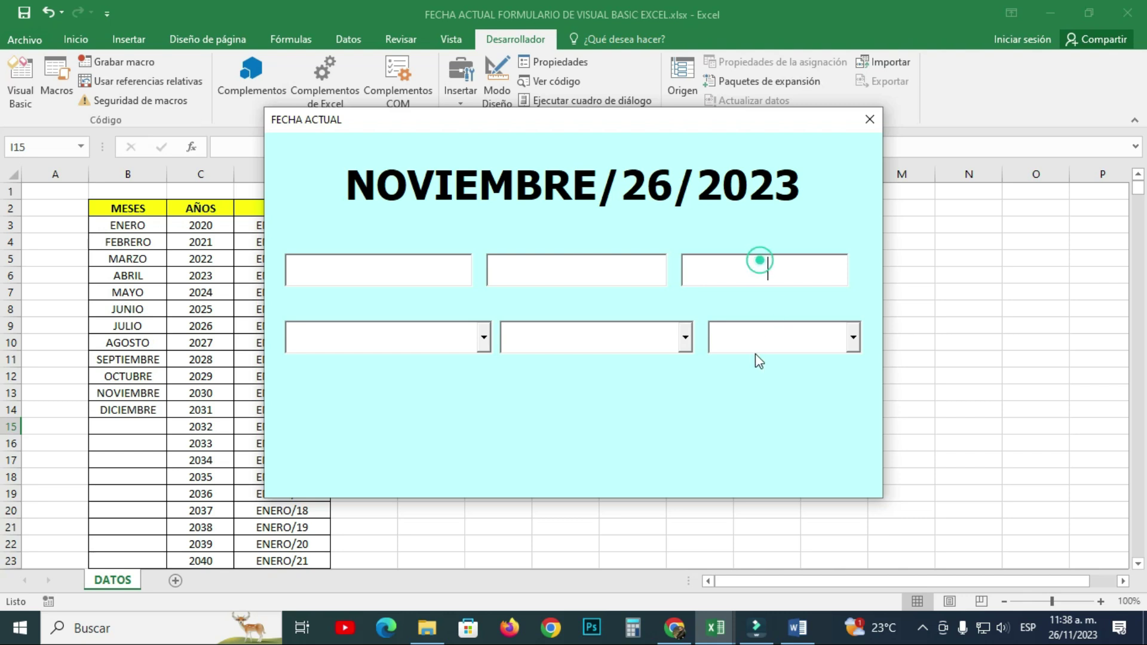
left_click(391, 339)
left_click(867, 121)
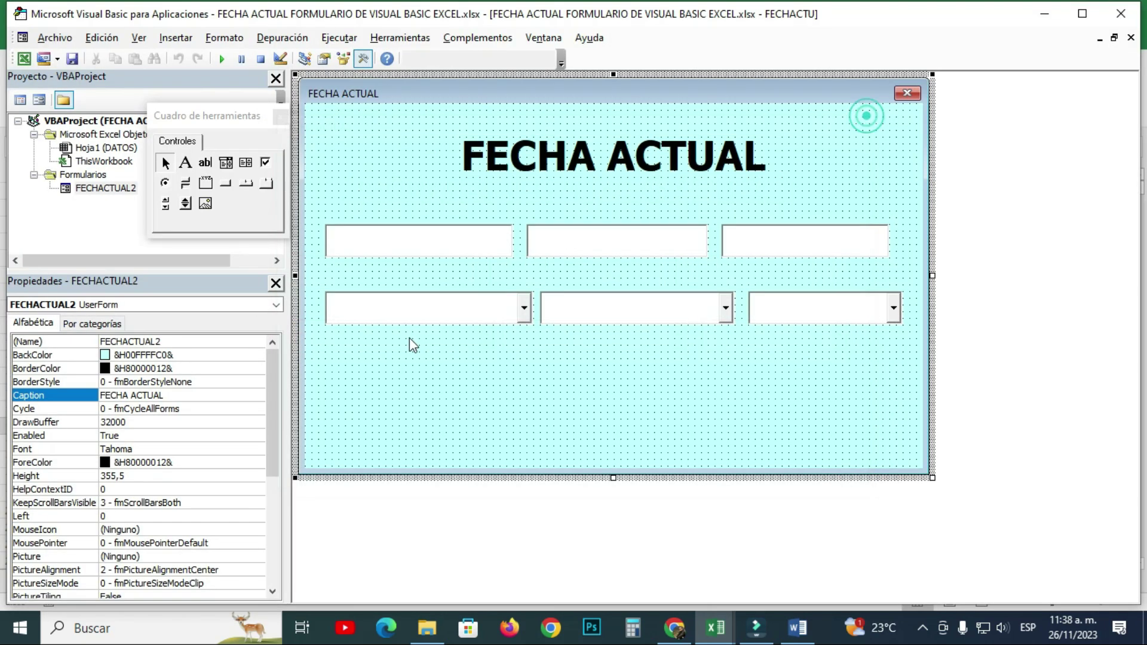
left_click(417, 250)
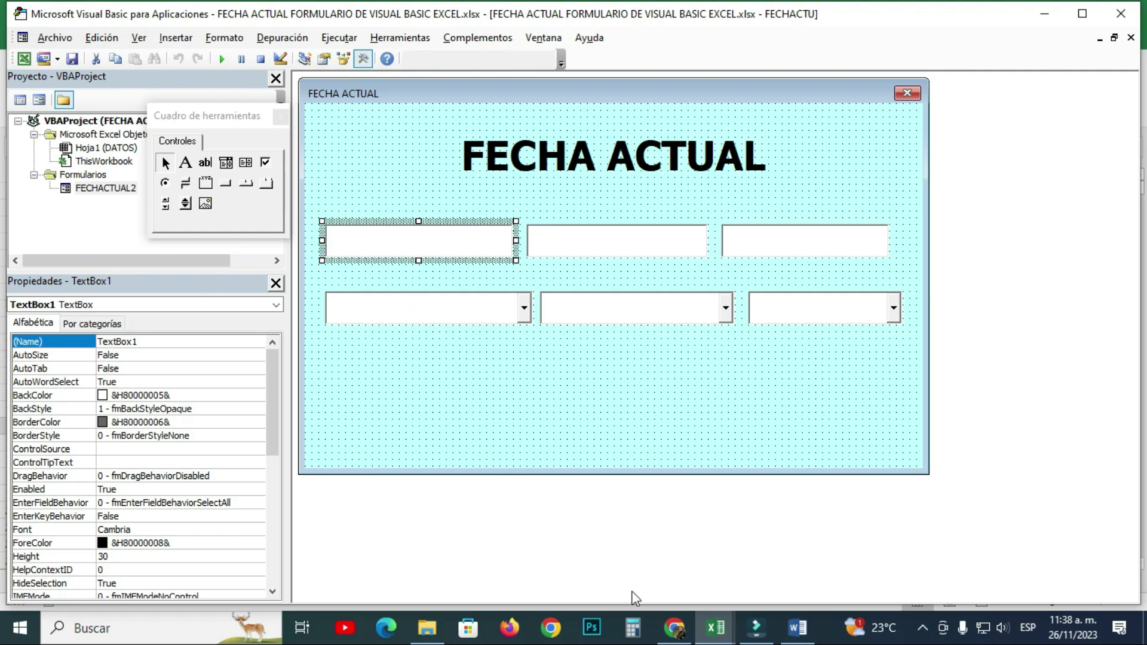
left_click(715, 635)
- Inspect the month list ENERO–DICIEMBRE in B3:B14 and the year list 2020–2050 in column C
left_click(630, 576)
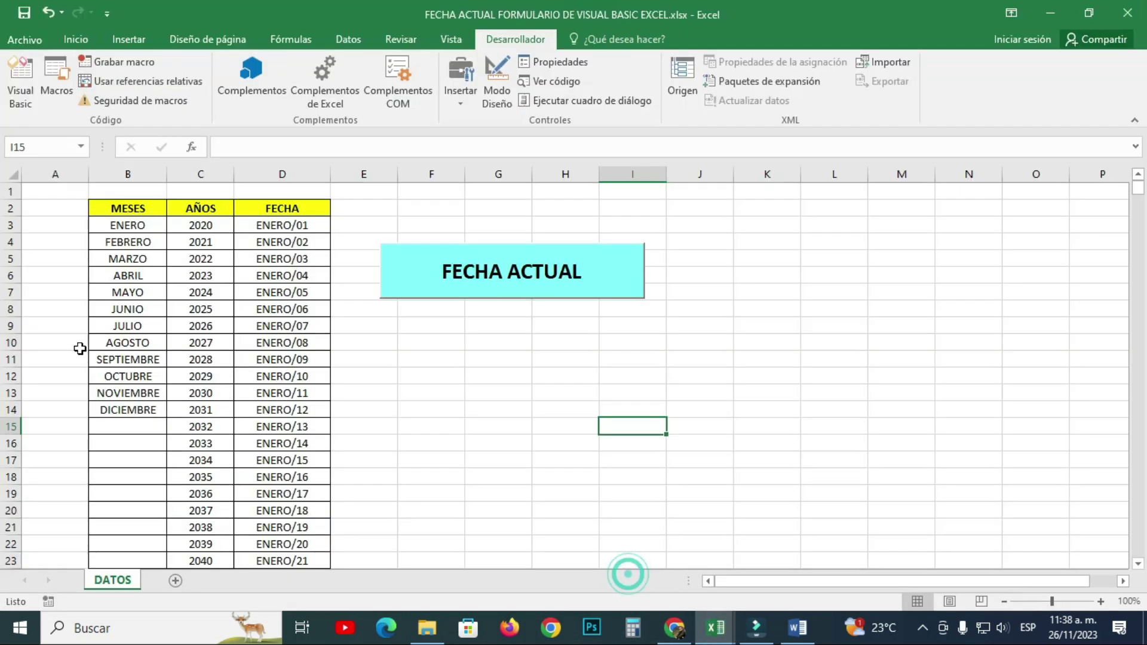
left_click(126, 175)
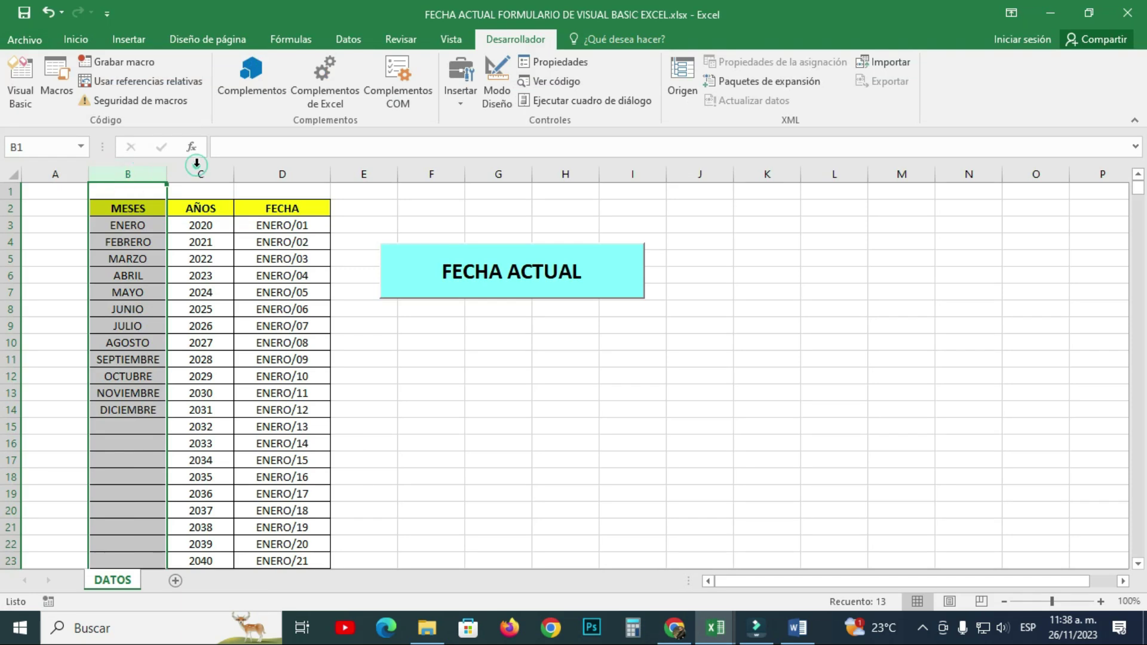
left_click(197, 174)
left_click(293, 172)
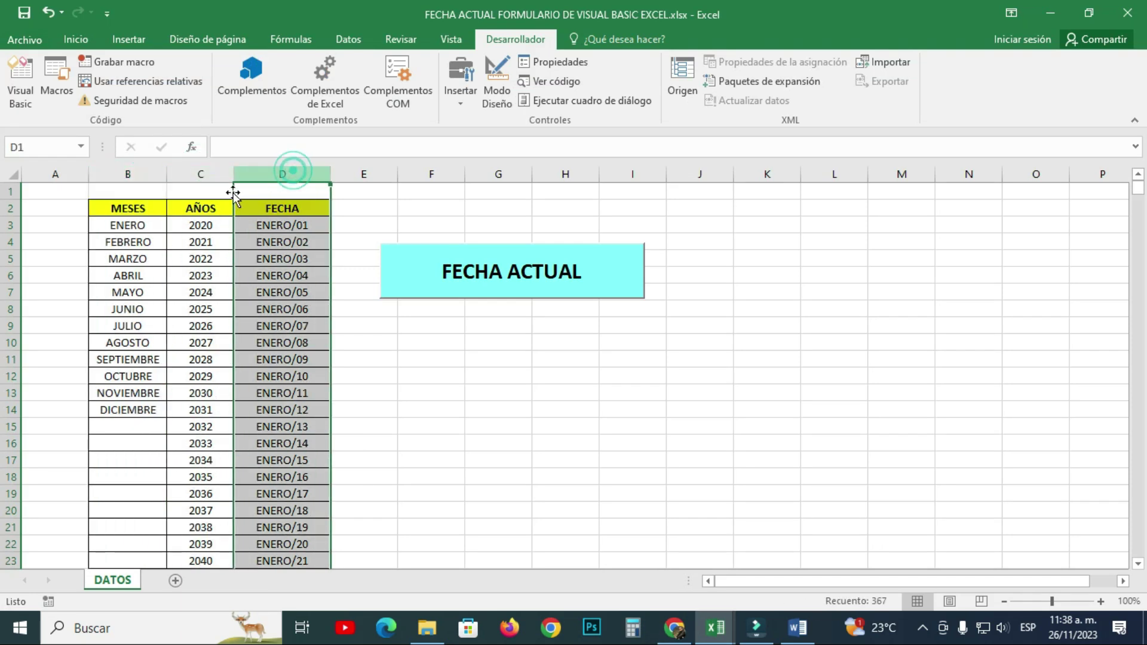
left_click(118, 226)
left_click(18, 225)
left_click(113, 226)
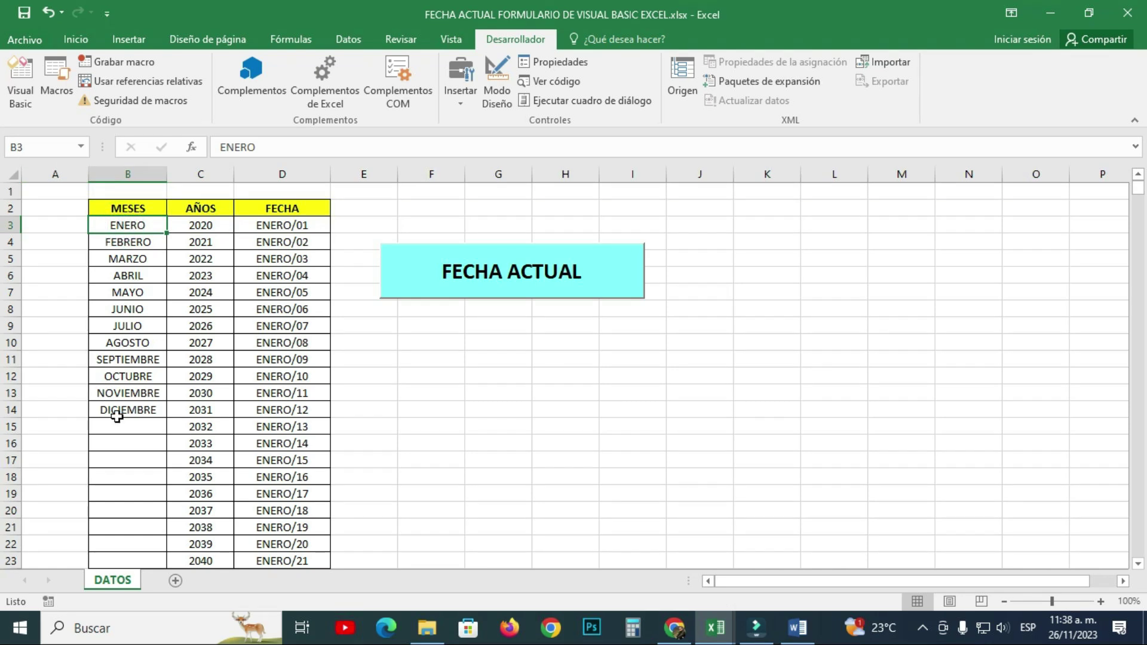
left_click(10, 225)
left_click(124, 223)
left_click(117, 406)
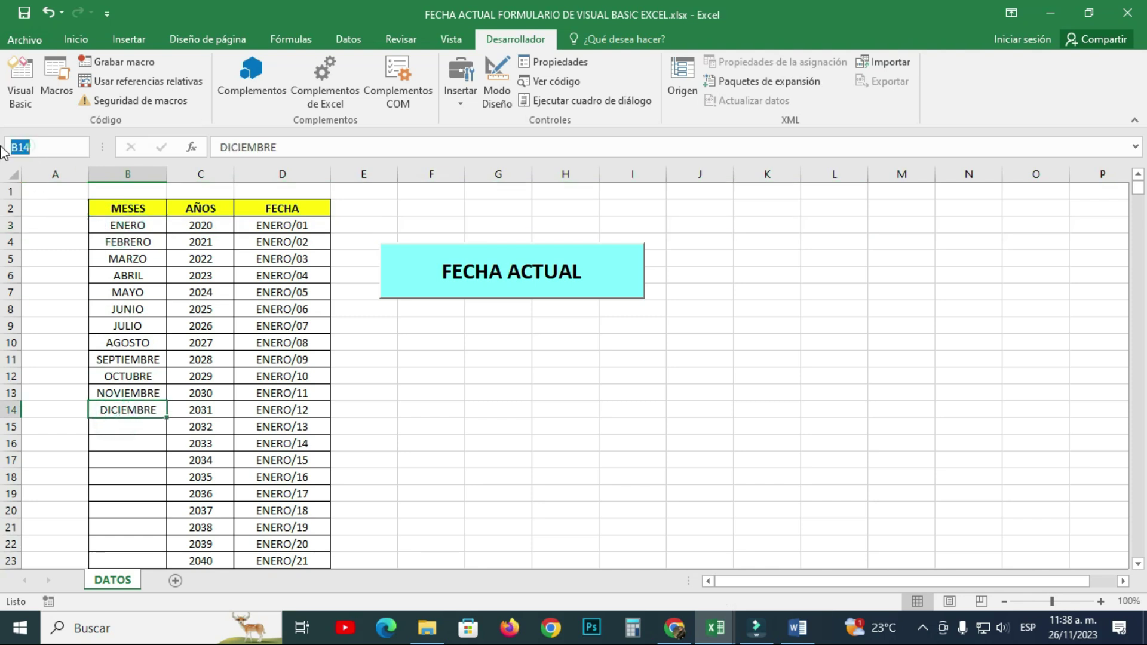
left_click(212, 233)
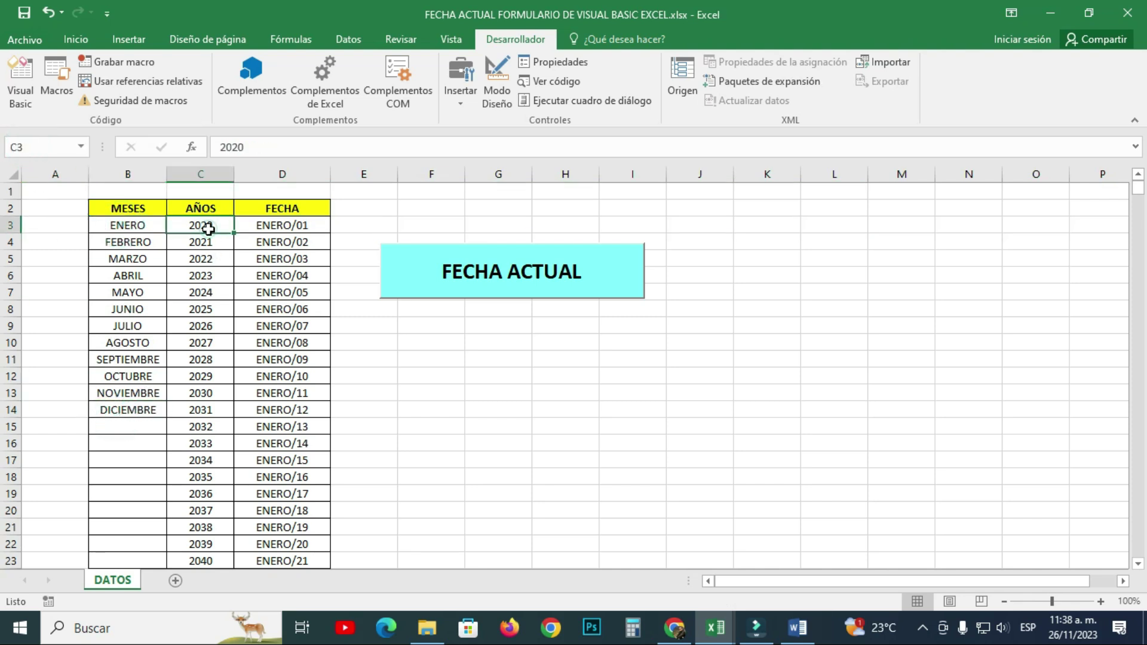
scroll(212, 239, "down", 4)
scroll(198, 371, "down", 3)
left_click(194, 384)
scroll(248, 320, "up", 1)
scroll(281, 269, "up", 6)
scroll(298, 267, "up", 1)
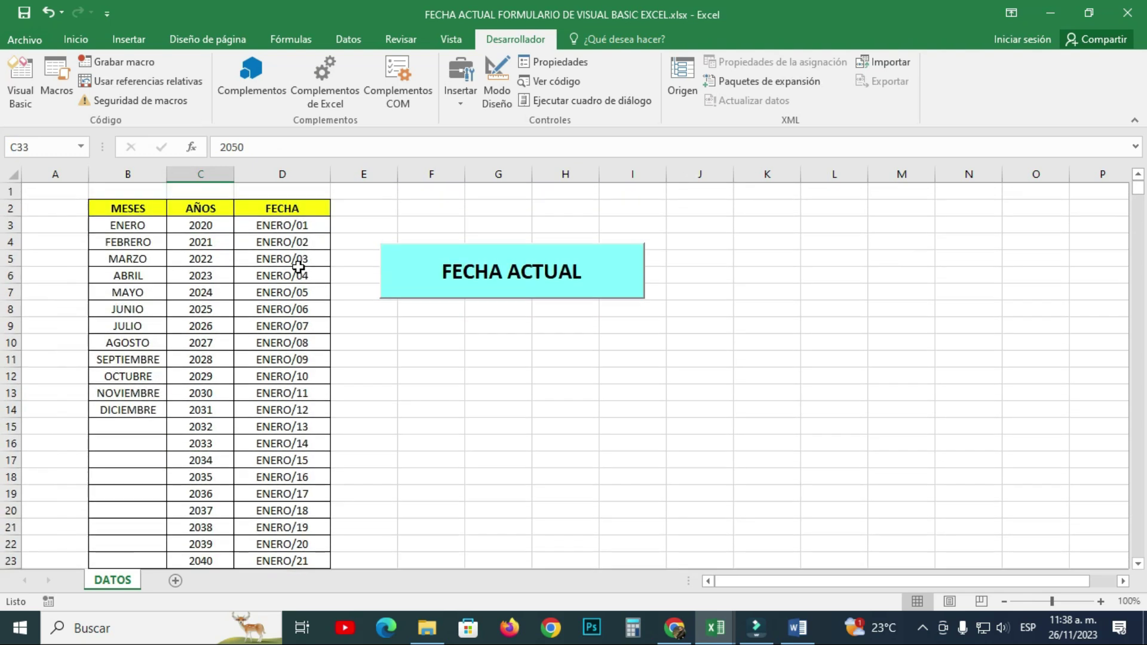
- Scroll the column D date list from ENERO/01 down to DICIEMBRE/31 and back to the top
left_click(299, 226)
scroll(299, 287, "down", 4)
scroll(292, 358, "down", 4)
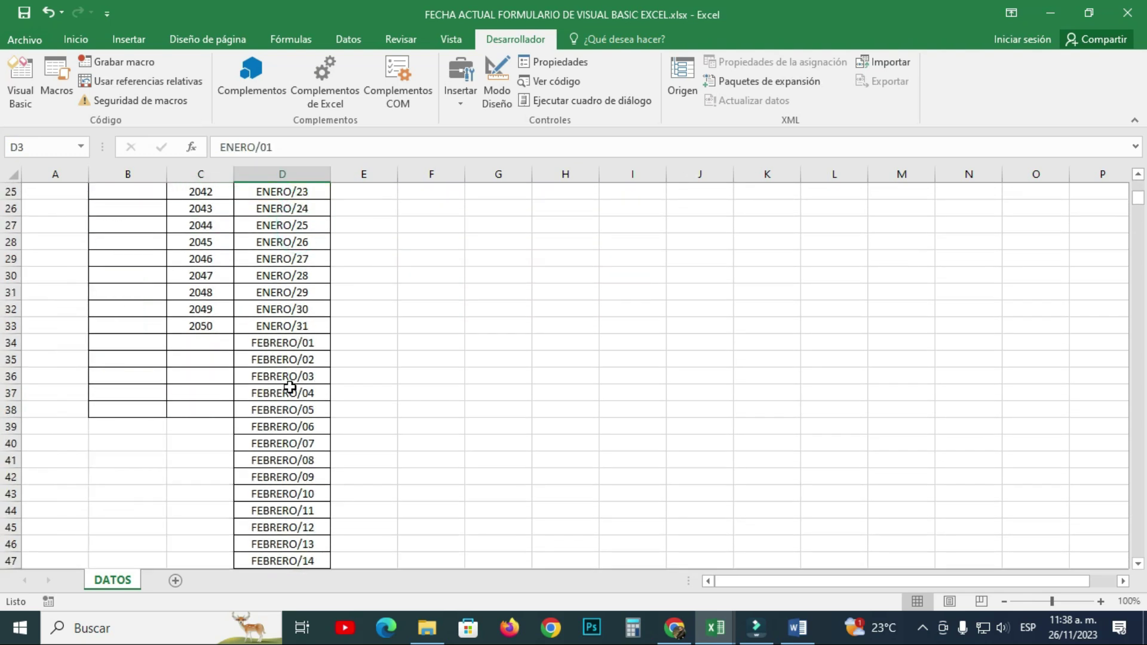
scroll(290, 387, "down", 6)
scroll(281, 358, "down", 5)
scroll(263, 263, "up", 9)
scroll(273, 246, "up", 9)
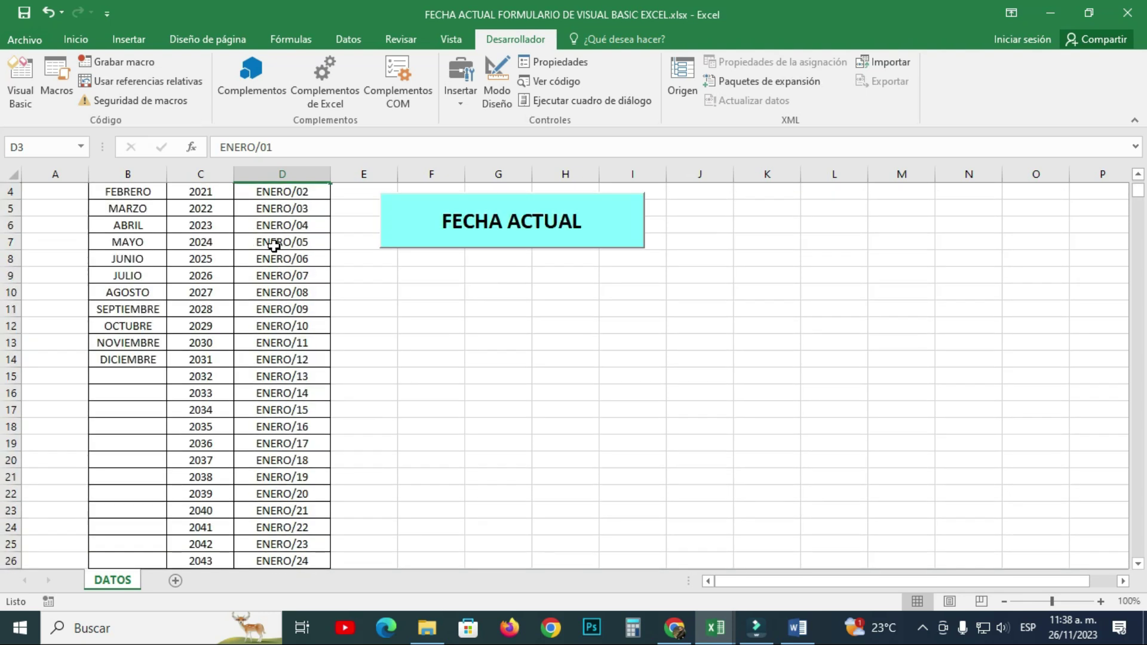
scroll(273, 246, "up", 1)
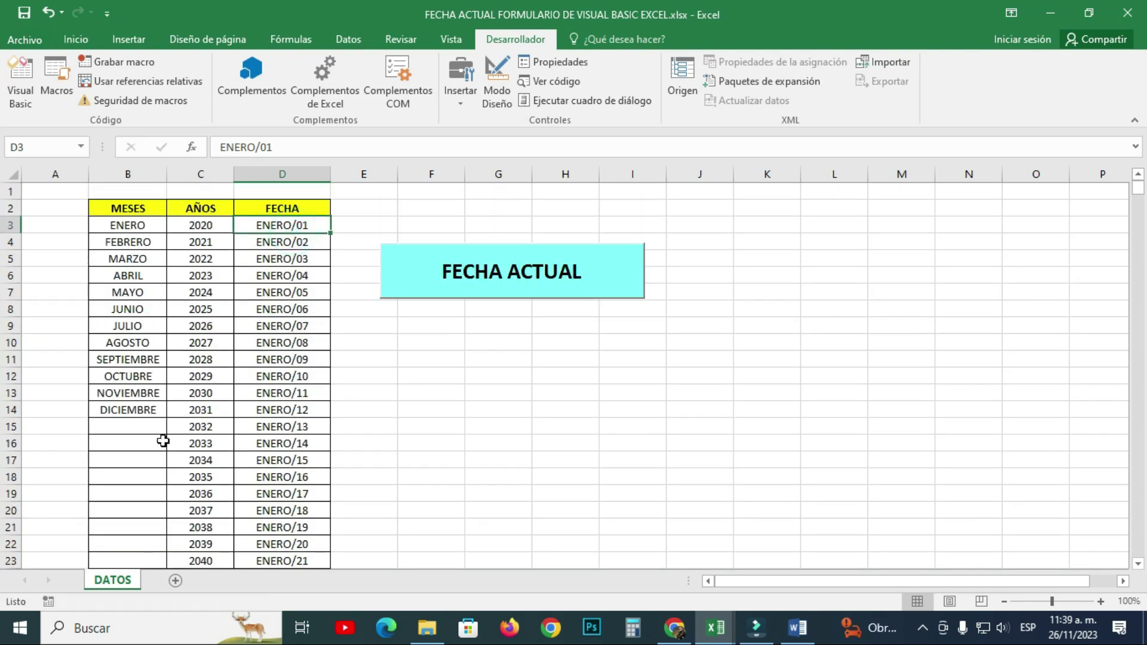
left_click(274, 229)
scroll(239, 299, "down", 3)
scroll(274, 408, "down", 8)
scroll(274, 408, "down", 10)
scroll(274, 412, "down", 4)
scroll(274, 418, "down", 10)
scroll(274, 428, "down", 9)
scroll(274, 428, "down", 6)
scroll(274, 458, "down", 9)
scroll(271, 471, "down", 9)
scroll(272, 474, "down", 9)
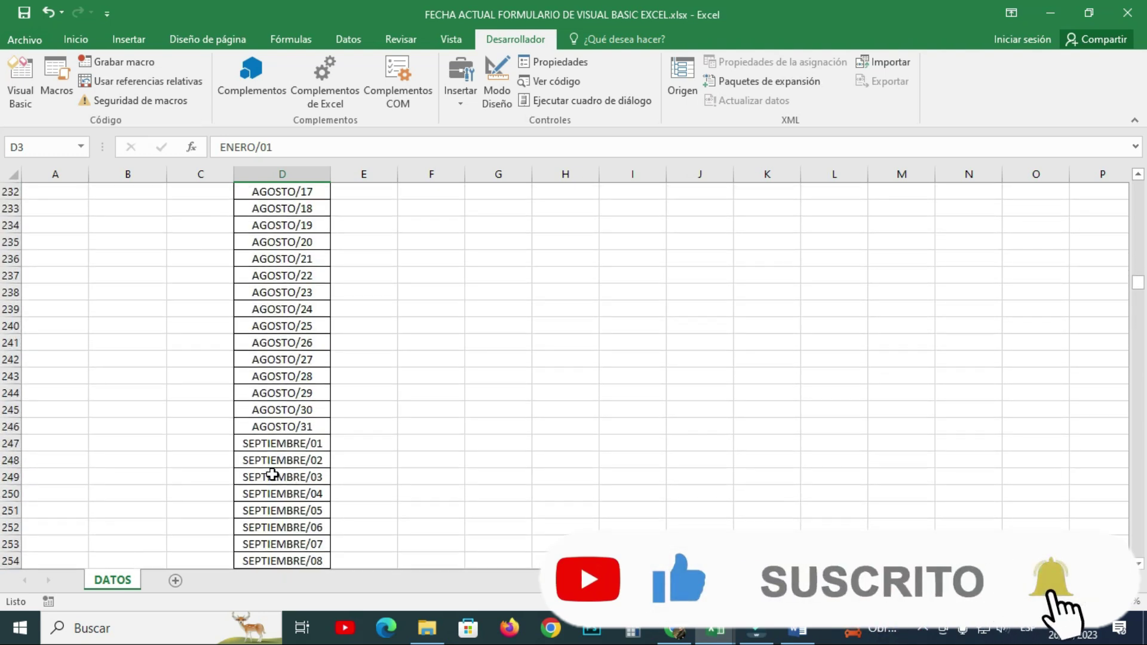
scroll(272, 475, "down", 9)
scroll(275, 478, "down", 5)
scroll(275, 480, "down", 9)
scroll(275, 483, "down", 6)
scroll(275, 484, "down", 7)
scroll(274, 481, "down", 5)
scroll(274, 482, "down", 2)
left_click(273, 316)
left_click(272, 315)
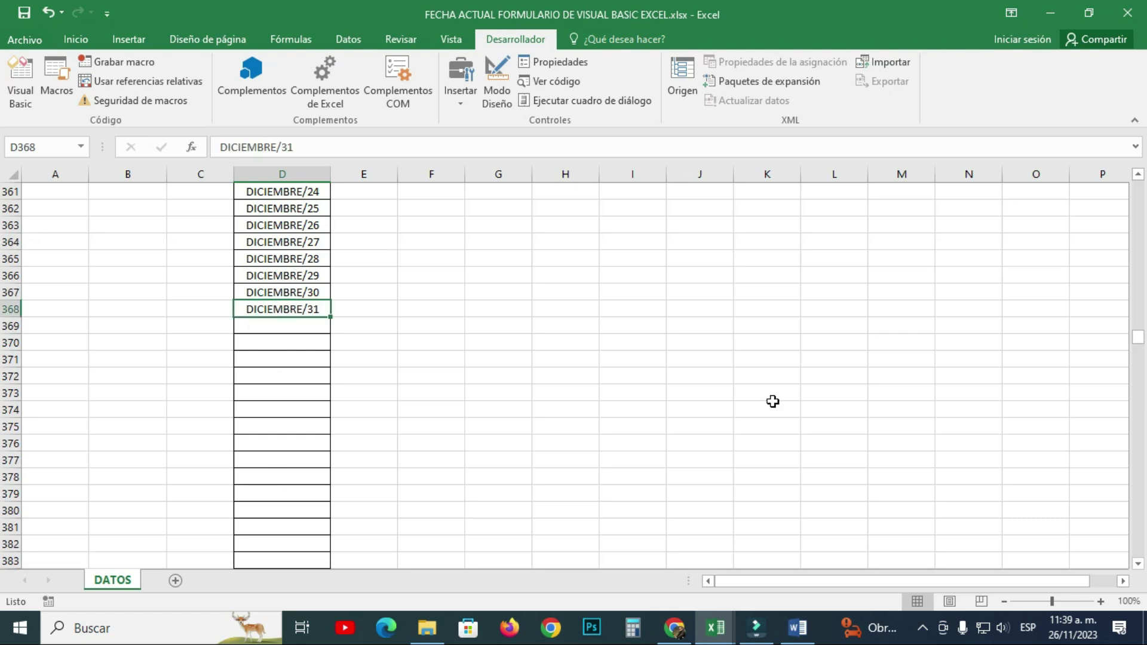
scroll(1054, 395, "up", 3)
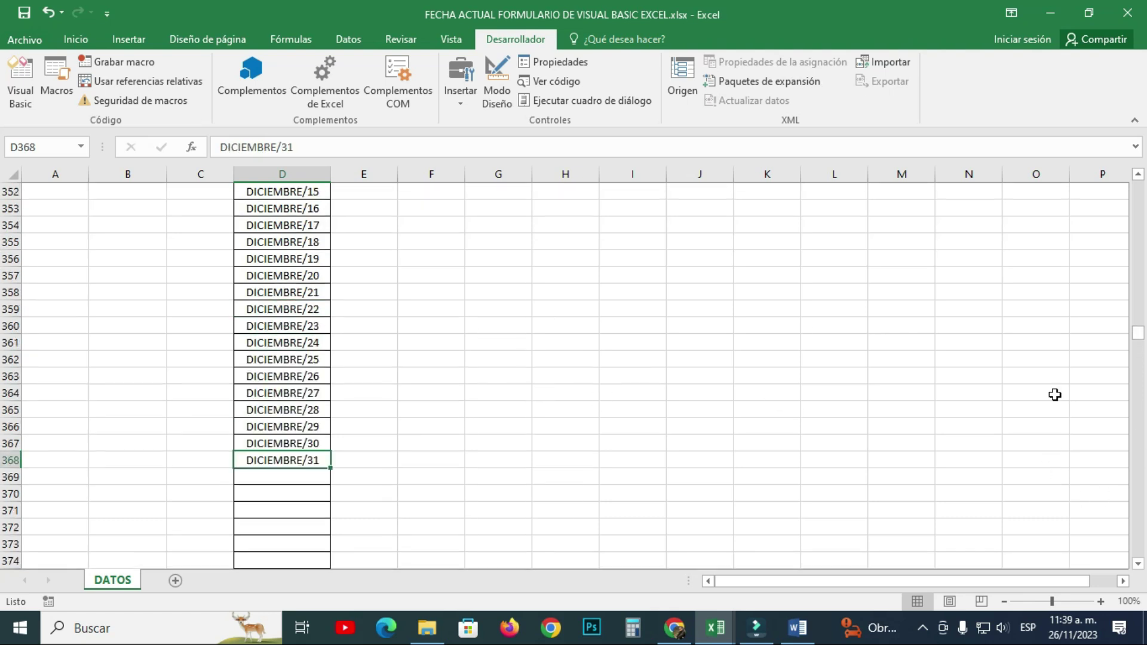
left_click_drag(1137, 334, 1136, 185)
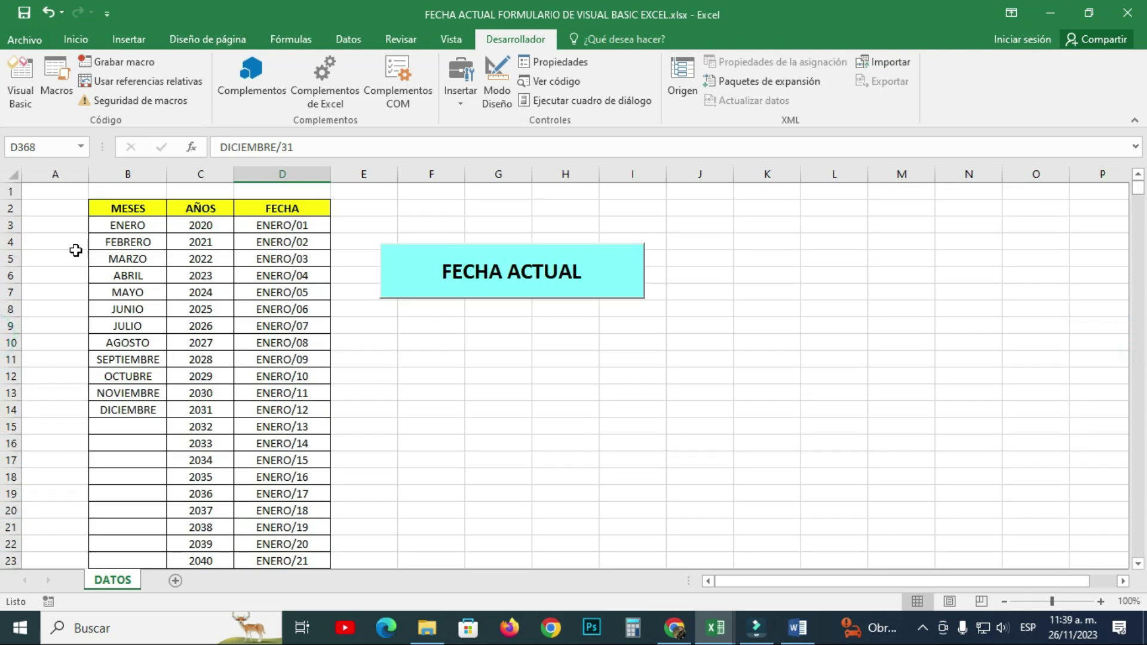
- Select the month range B3:B14, then return to the FECHACTUAL2 form design in the VBA editor
left_click_drag(137, 177, 288, 174)
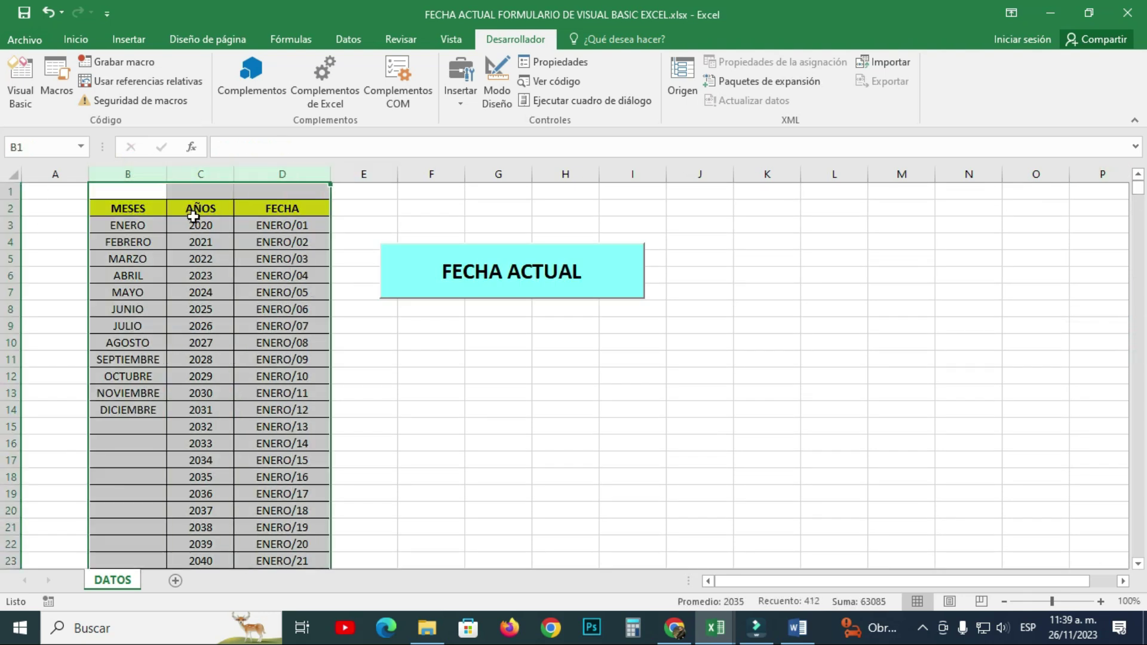
left_click(146, 227)
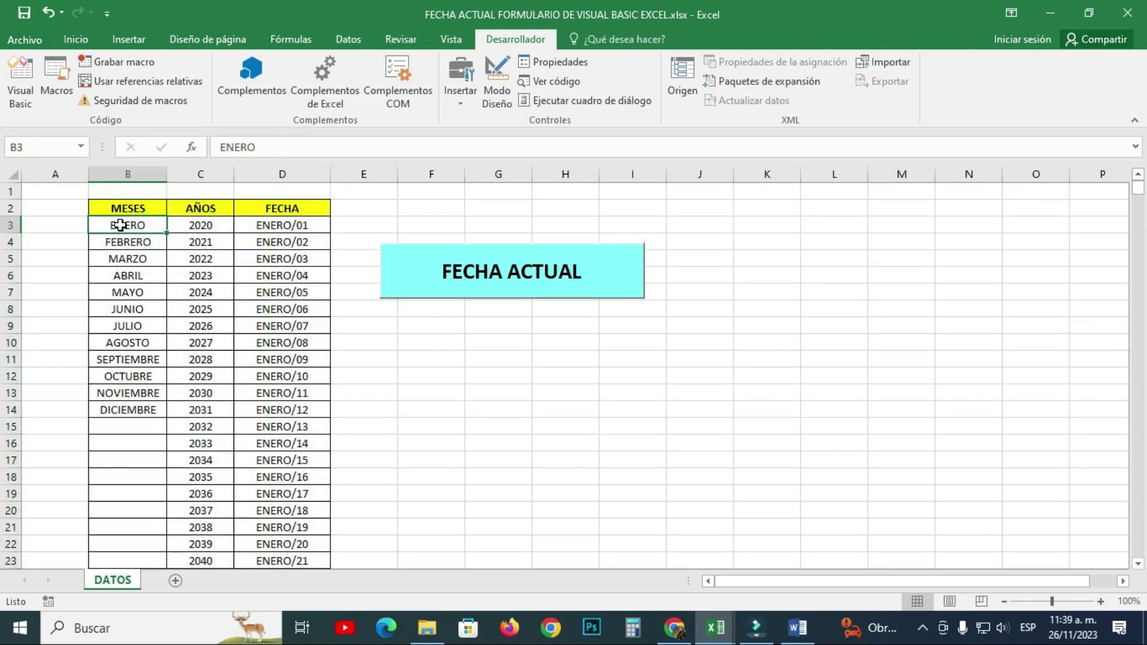
left_click(124, 225)
left_click(125, 411)
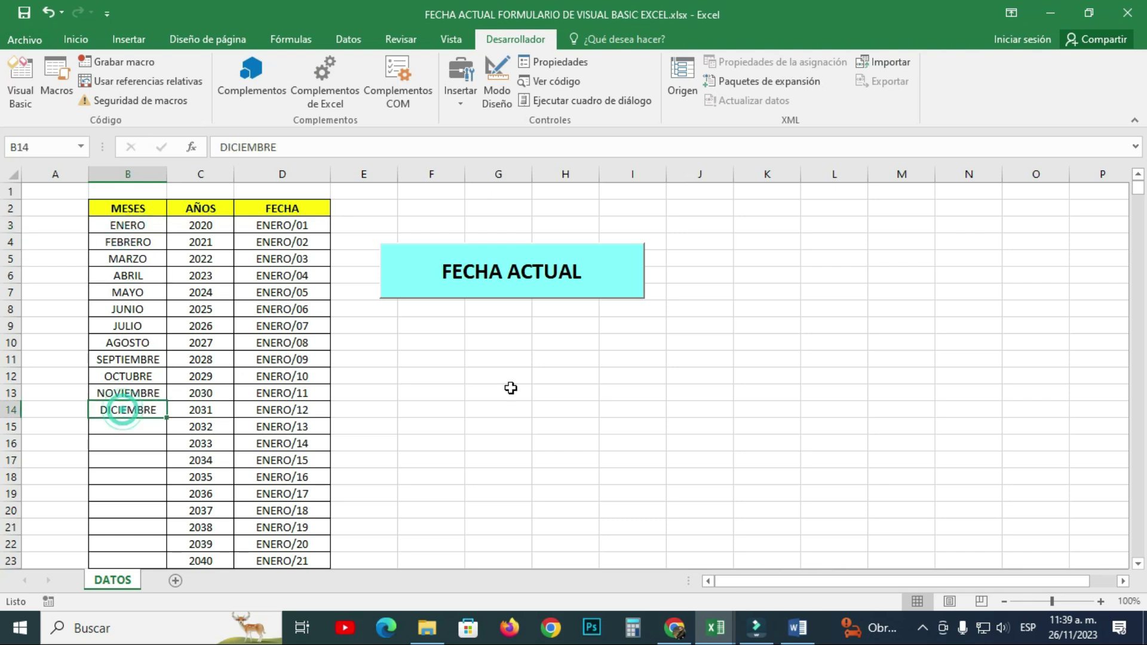
left_click(715, 627)
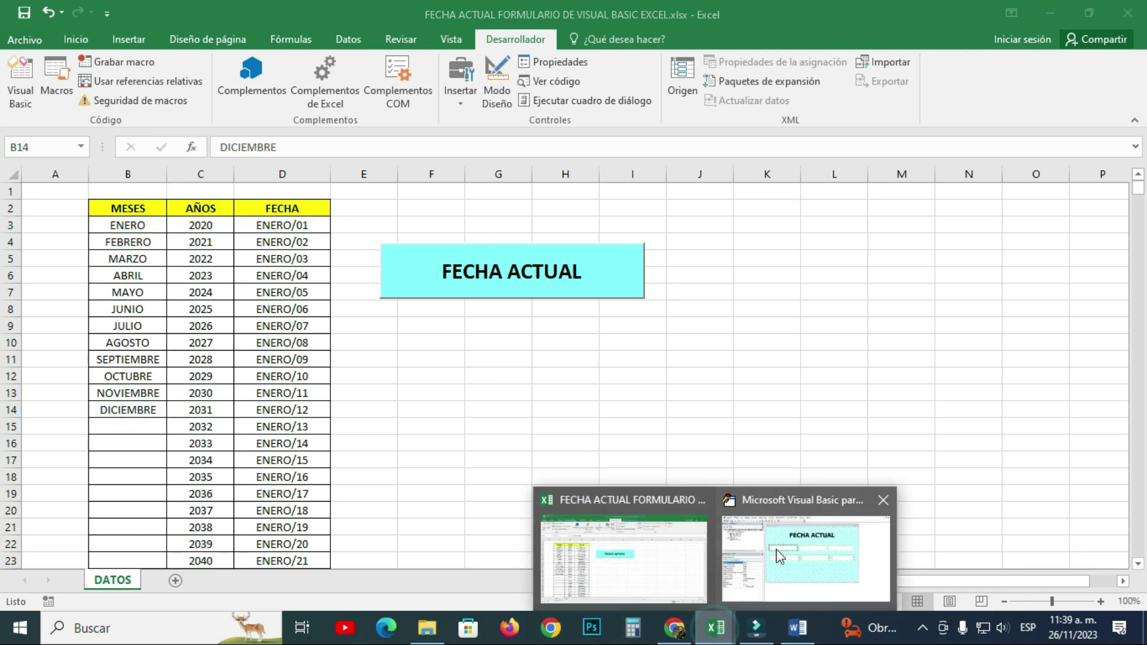
left_click(776, 550)
left_click(409, 251)
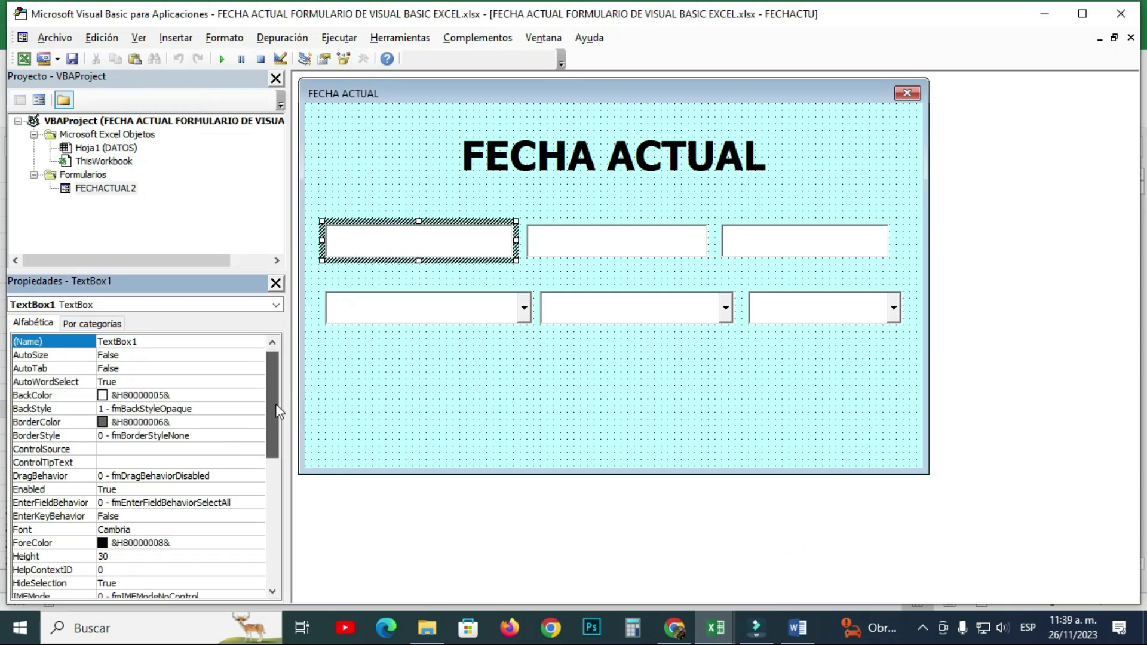
- View the FECHACTUAL2 code with F7 and insert blank lines after the Sub header and Label1 UCase line
left_click_drag(273, 397, 271, 570)
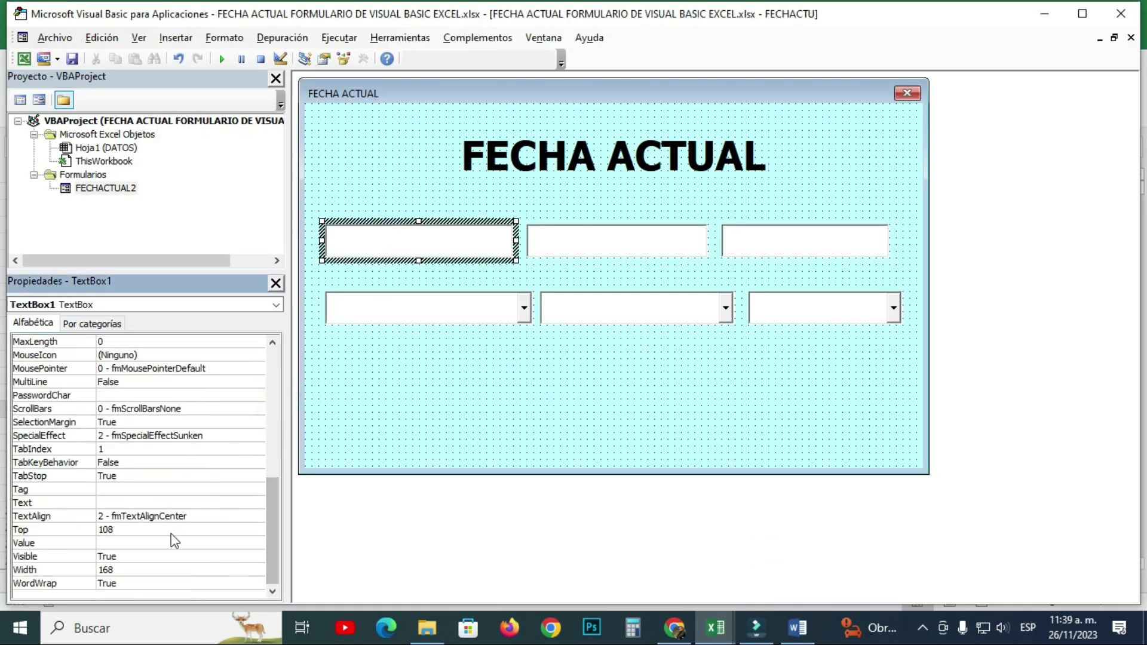
left_click(496, 361)
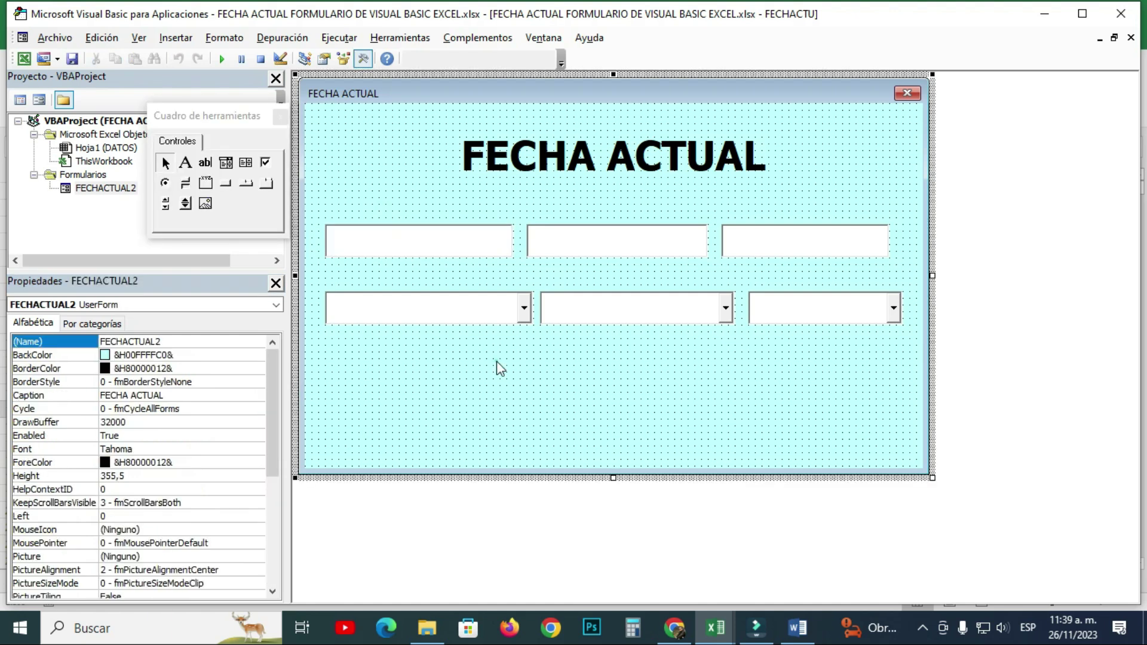
key("F7")
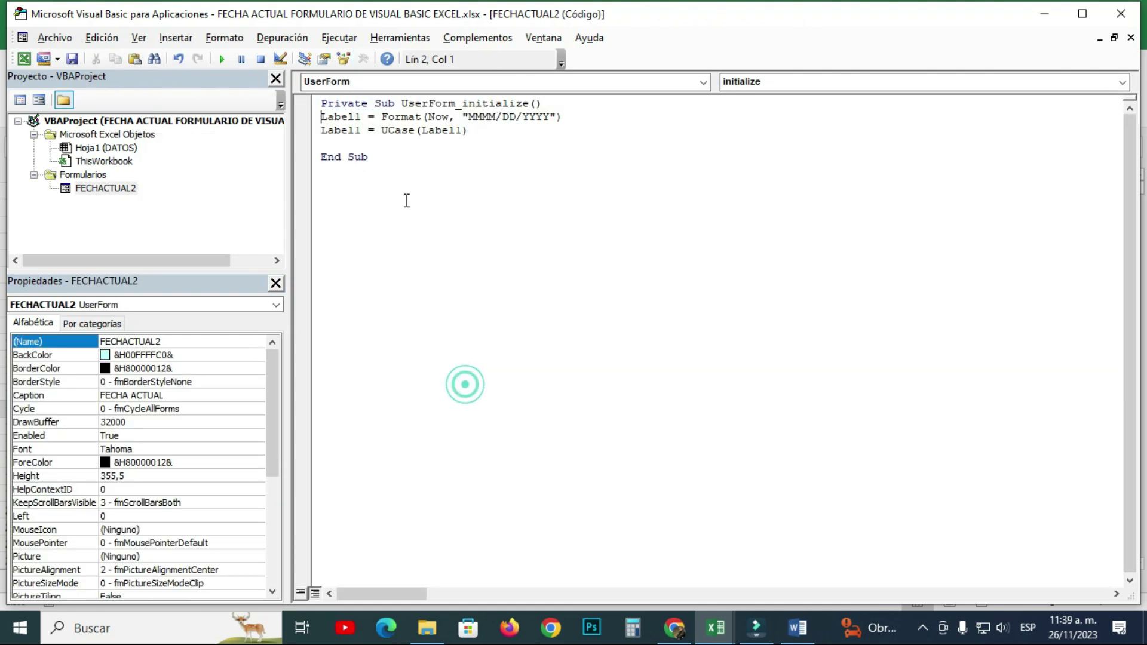
left_click(544, 104)
key("Return")
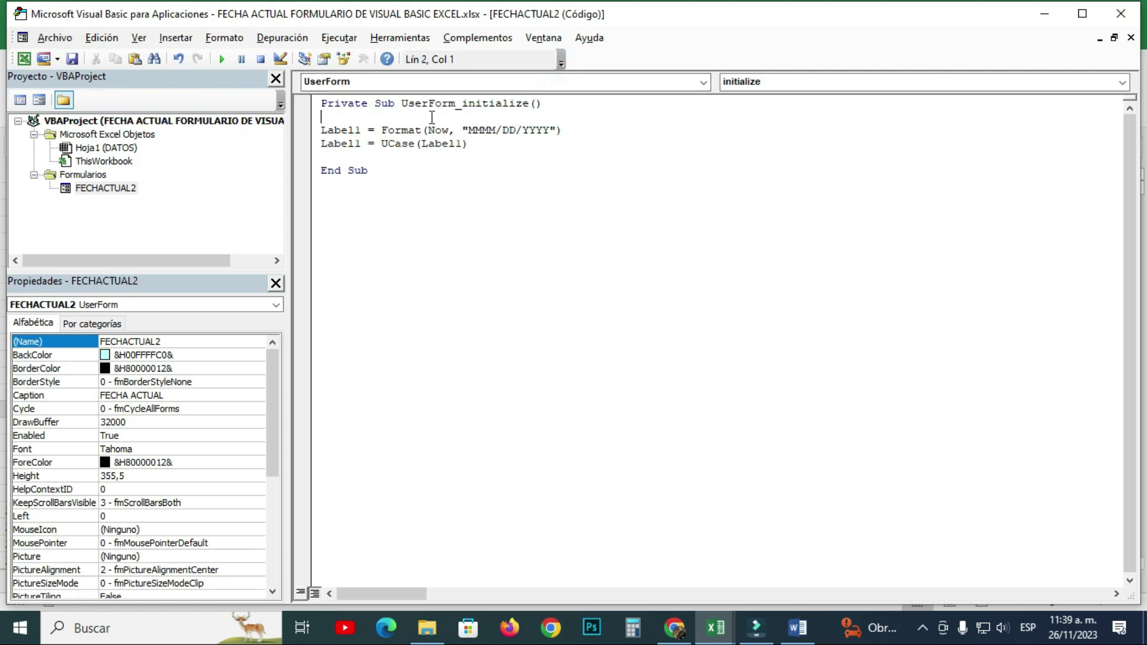
left_click(490, 143)
key("Return")
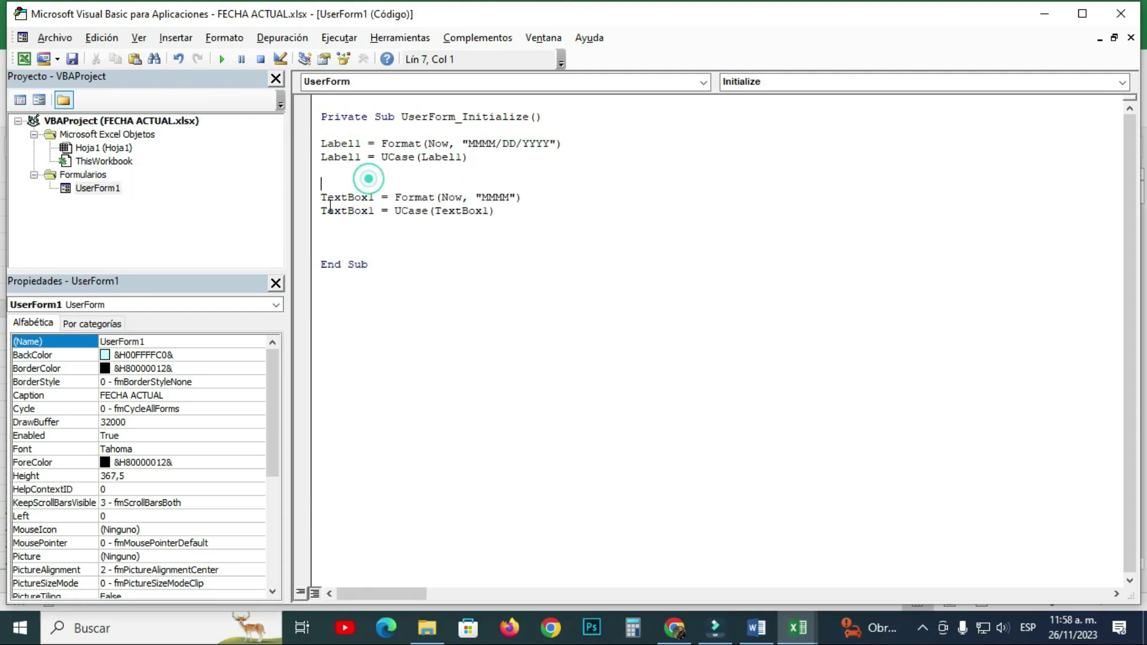
- Add TextBox1 = Format(Now, "MMMM") and TextBox1 = UCase(TextBox1) to UserForm_Initialize, then run it
left_click_drag(322, 198, 430, 196)
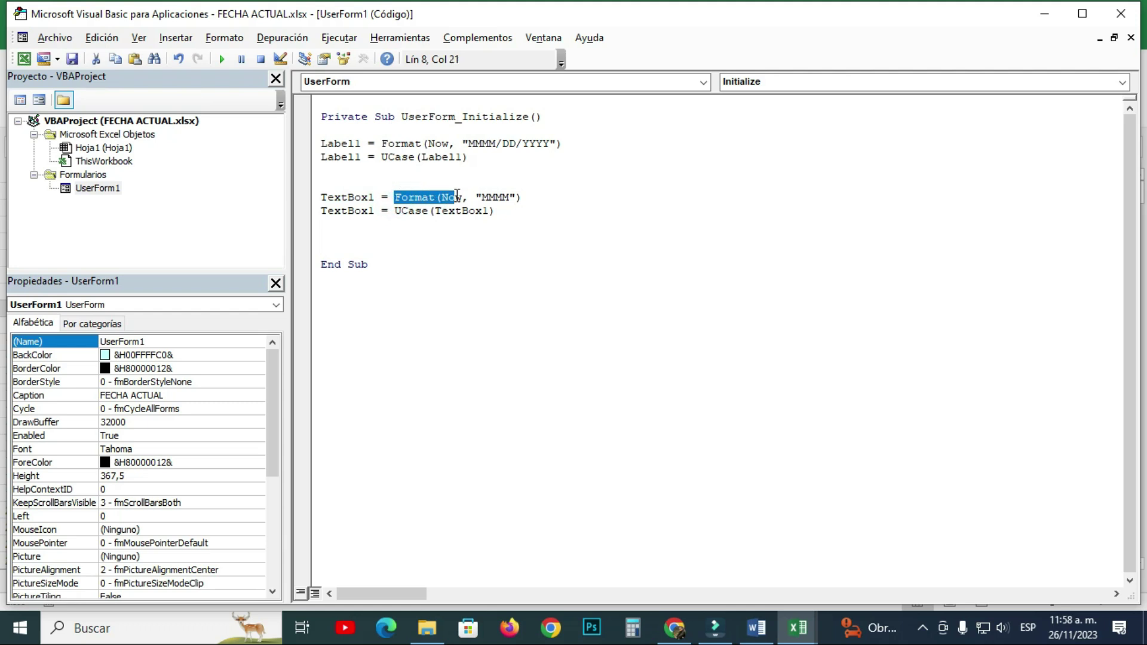
left_click_drag(443, 198, 525, 197)
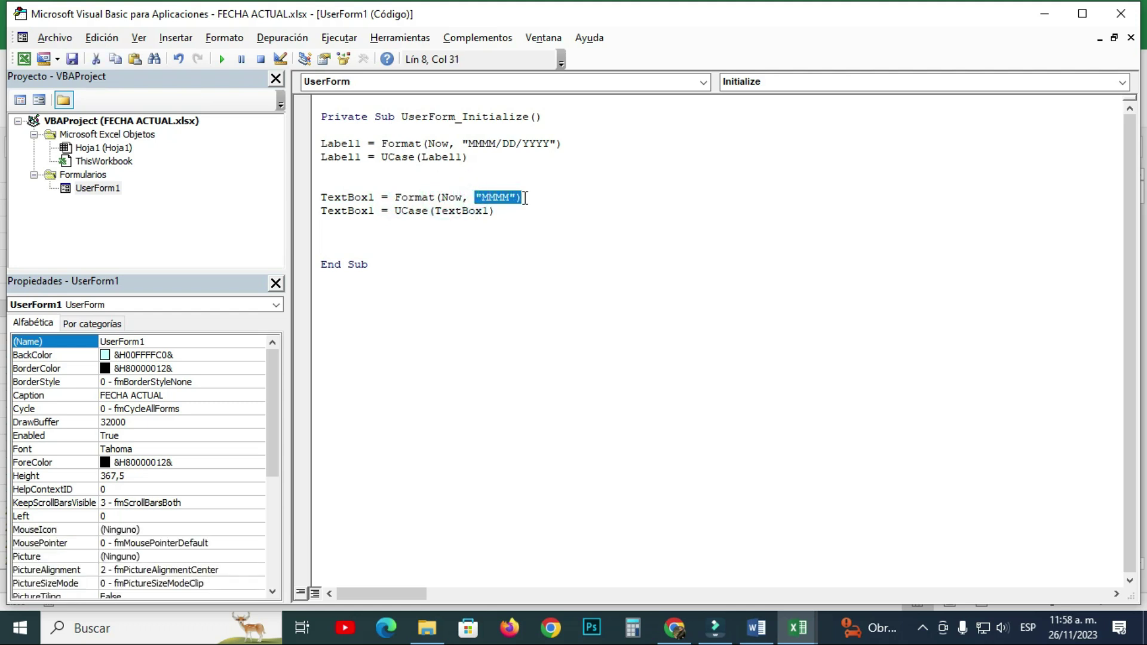
left_click_drag(321, 211, 378, 213)
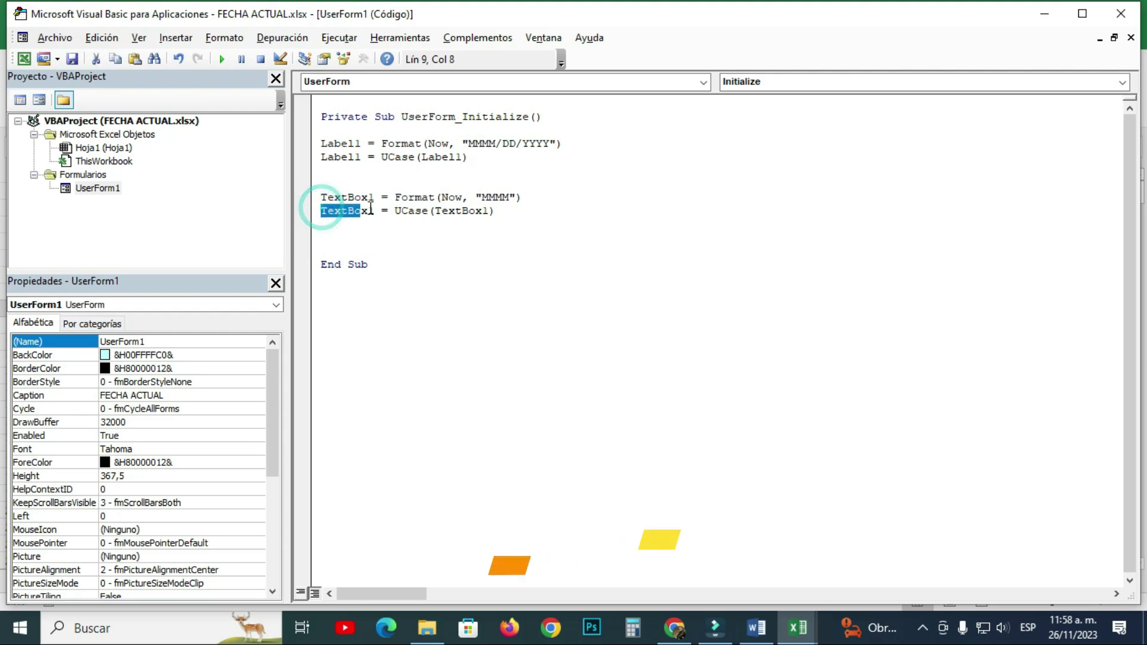
left_click_drag(394, 210, 428, 211)
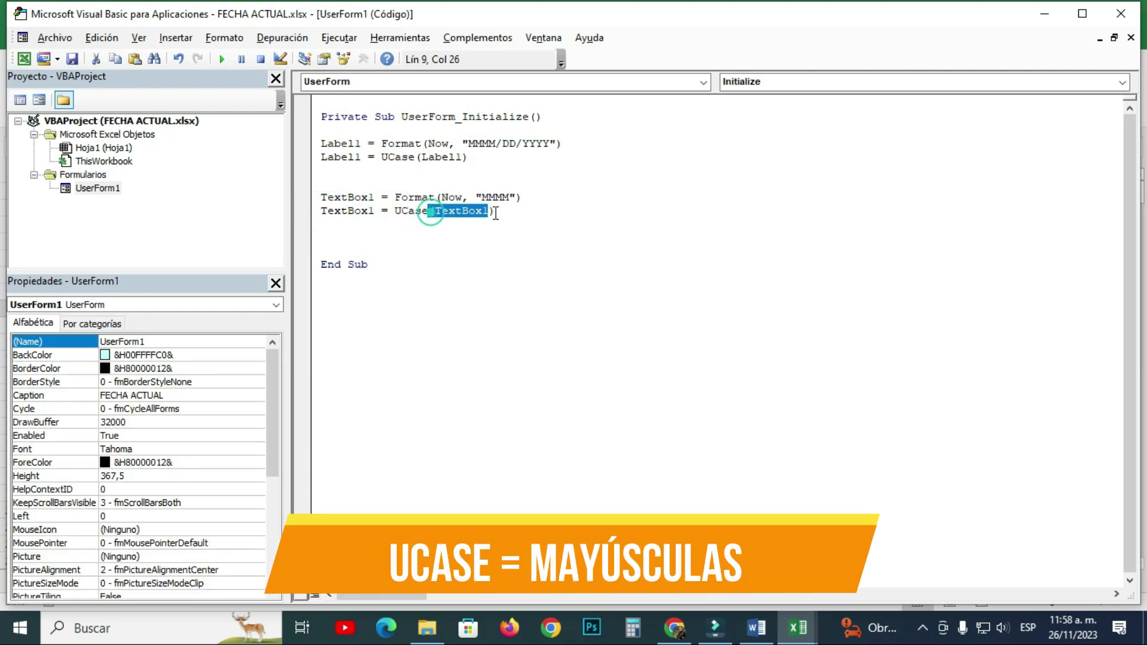
left_click(439, 233)
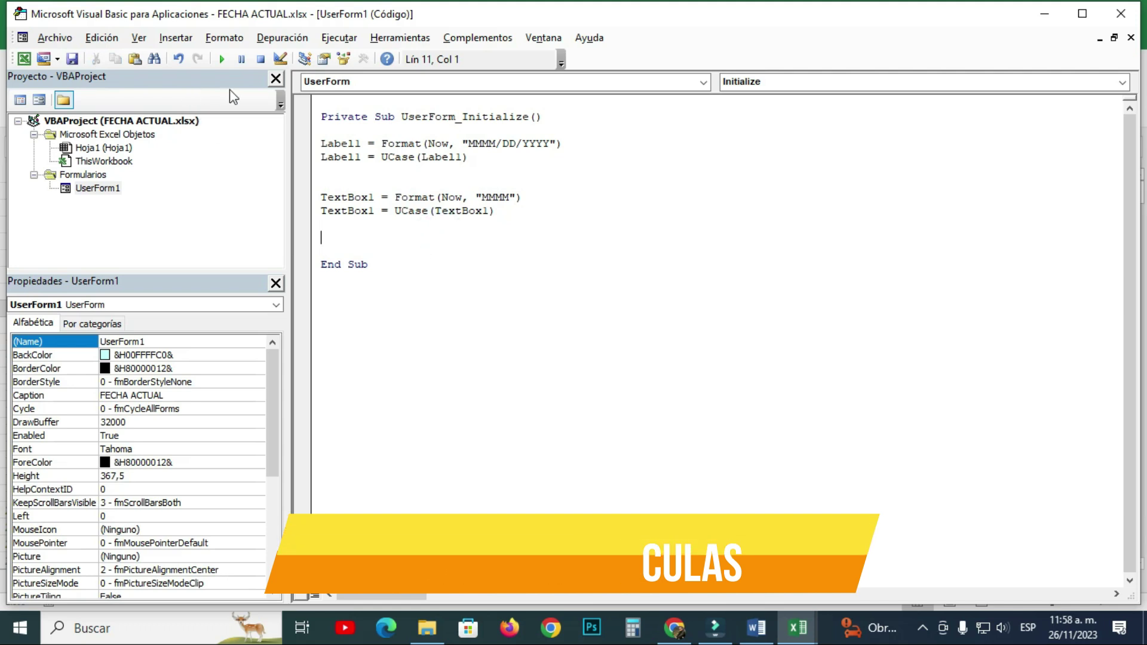
left_click(222, 58)
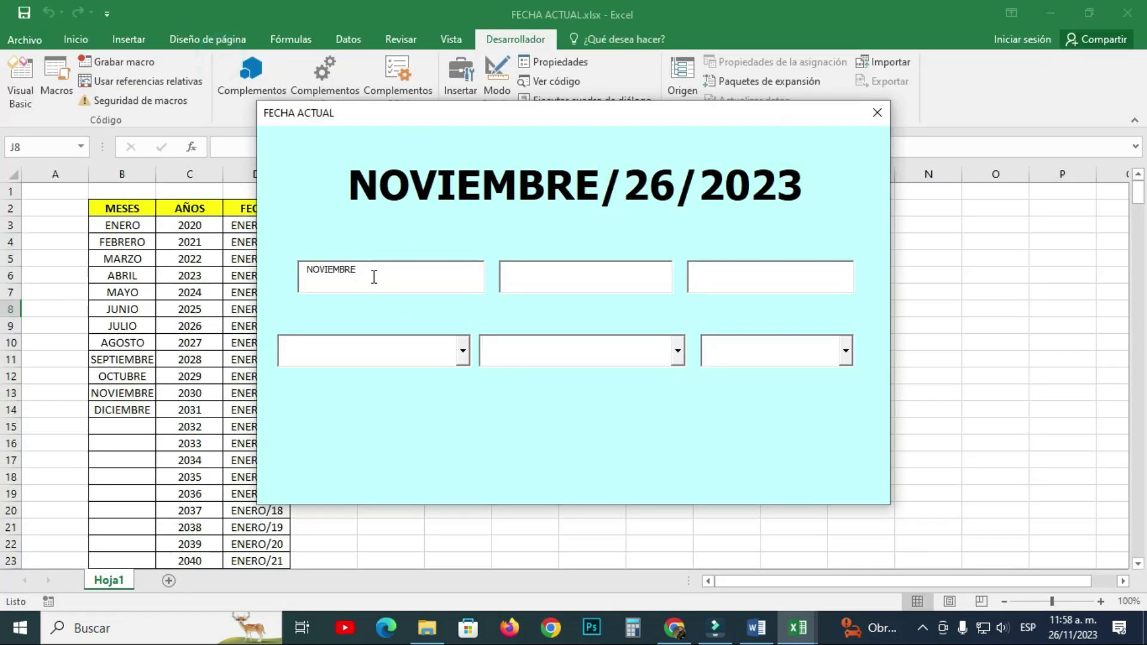
- Confirm the first box shows NOVIEMBRE, close the test run, and select the three top text boxes
left_click(374, 276)
left_click(877, 112)
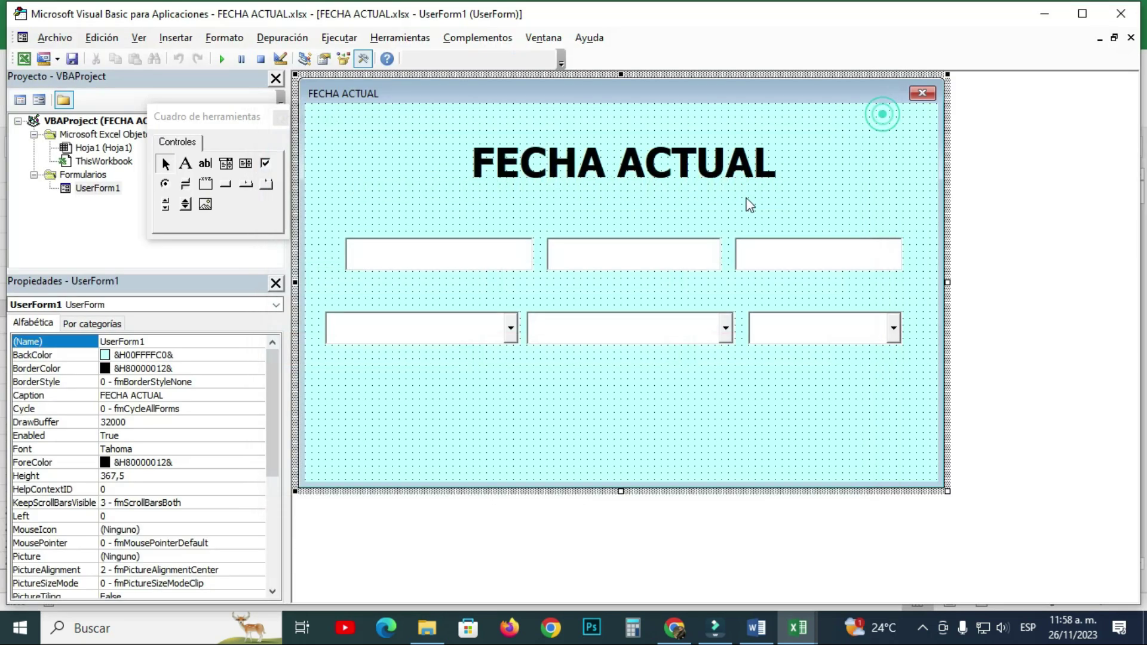
left_click(459, 254)
left_click(640, 254, "ctrl")
left_click(801, 256, "ctrl")
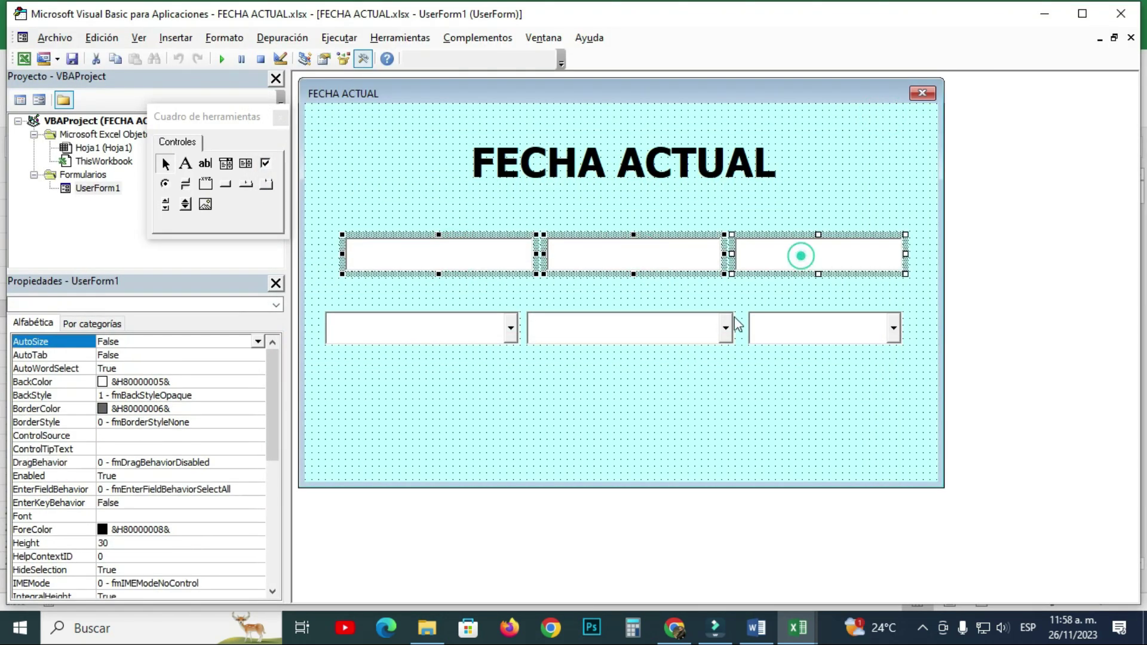
- Give the three text boxes and three combo boxes Cambria font, size 18
left_click(419, 330, "ctrl")
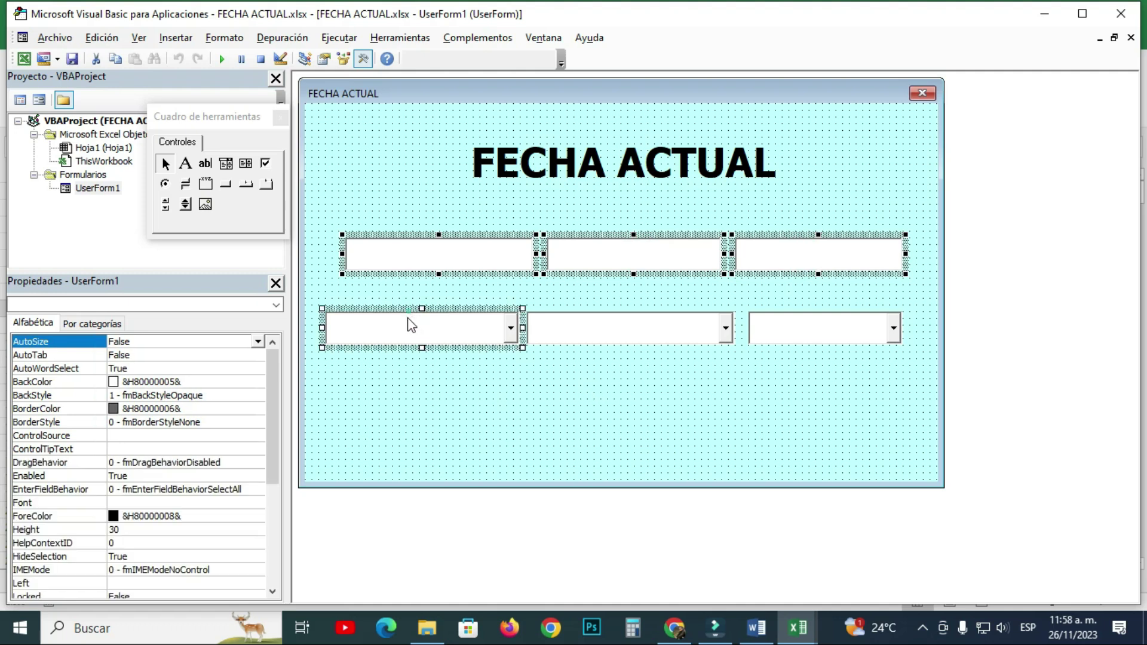
left_click(607, 307, "ctrl")
left_click(816, 333, "ctrl")
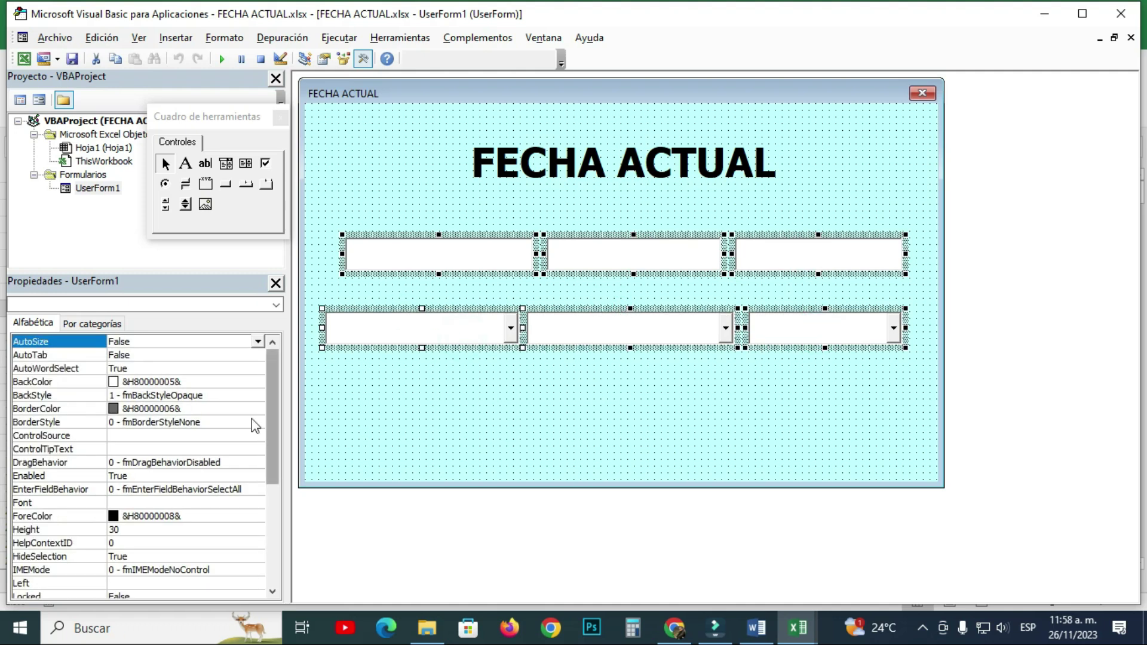
left_click(247, 504)
left_click(258, 503)
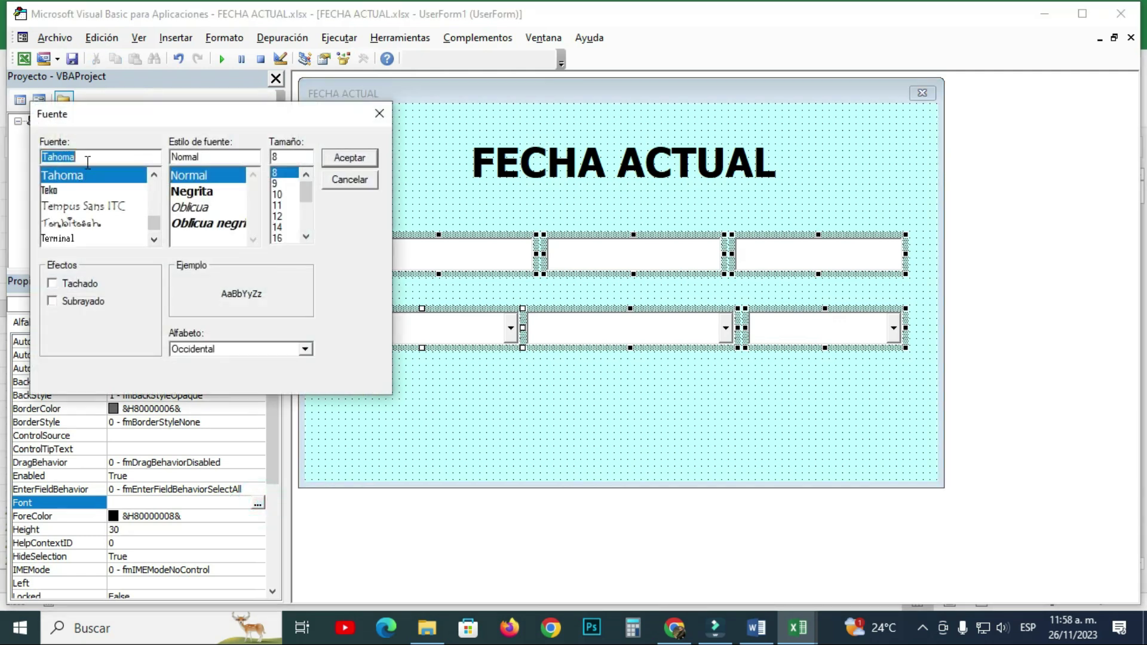
type("CAMBR")
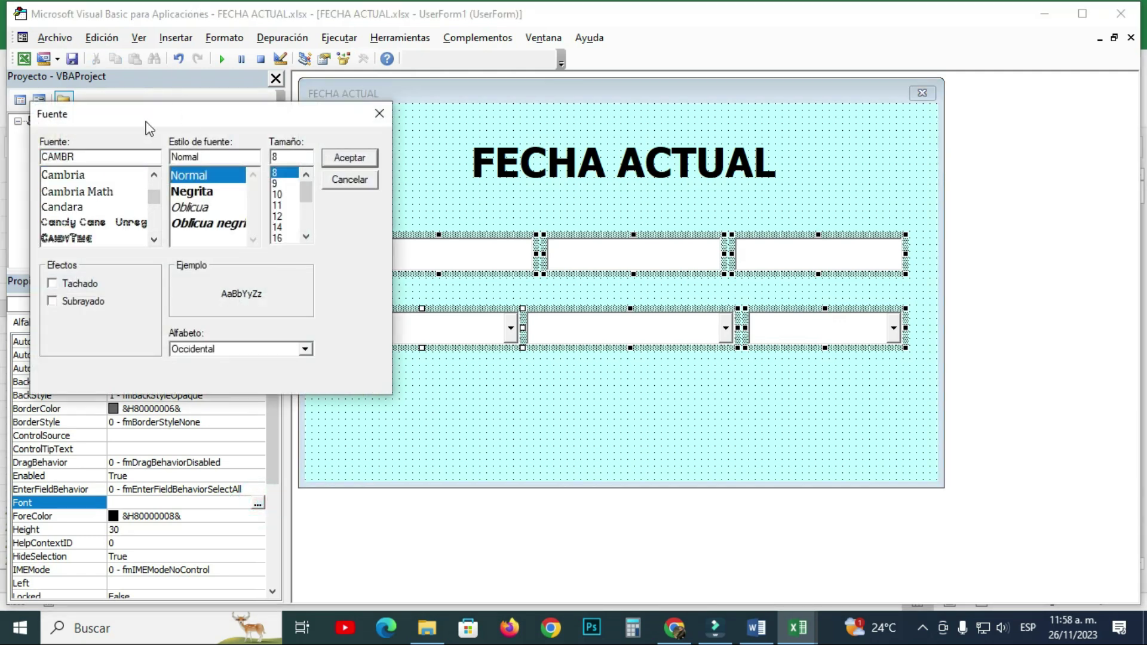
left_click(77, 174)
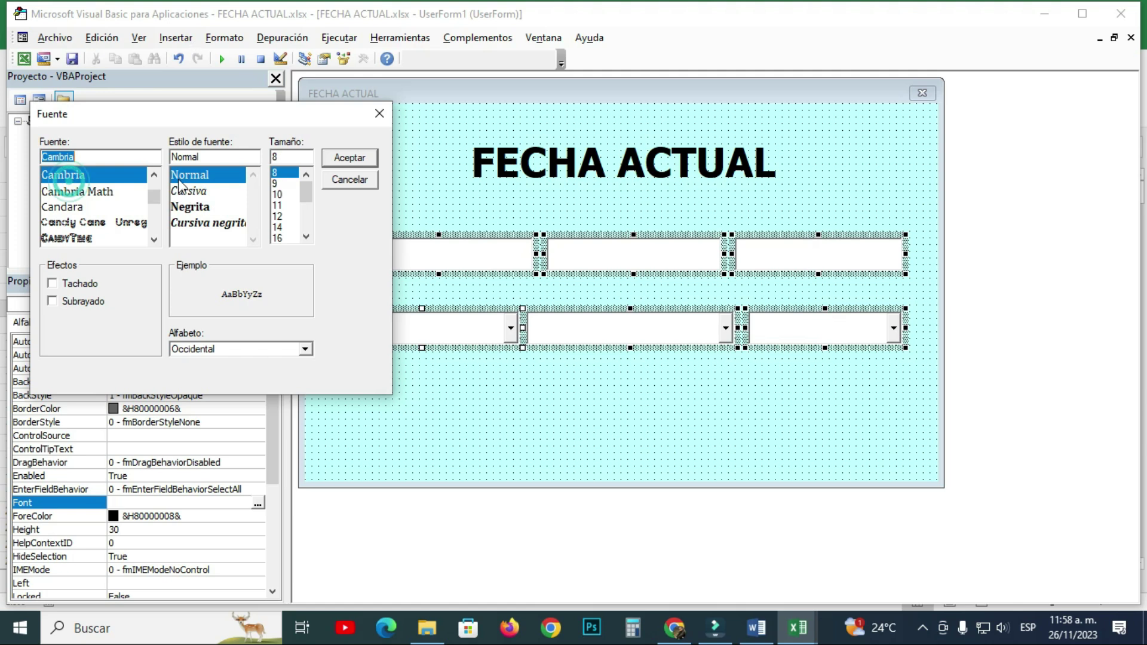
left_click(305, 237)
left_click(284, 237)
left_click(350, 157)
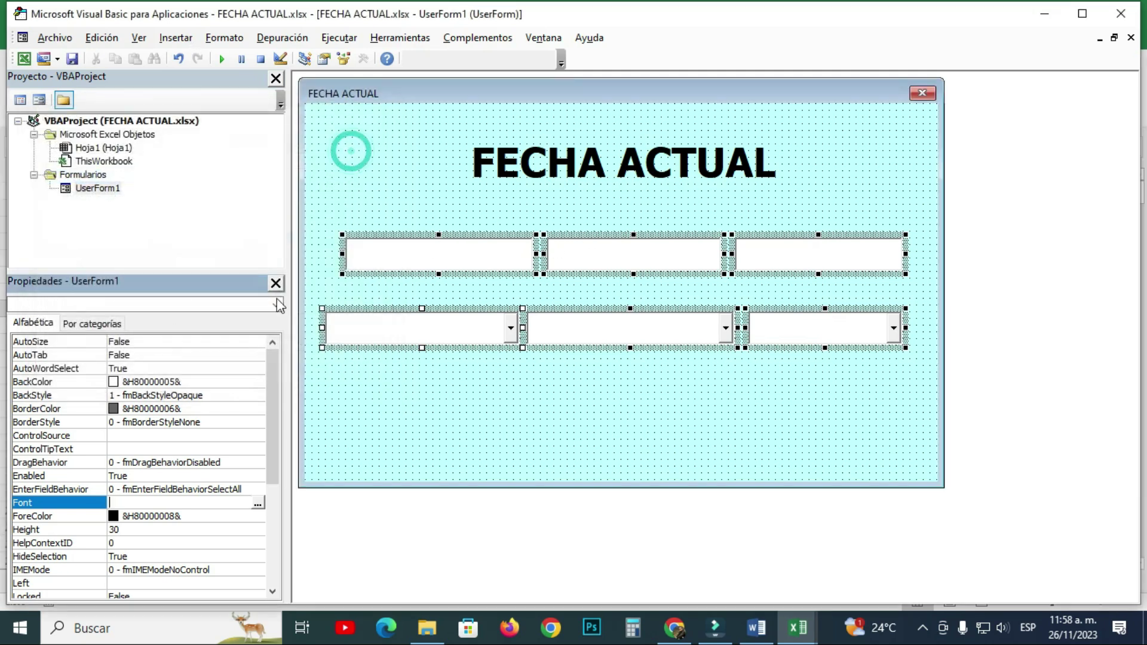
left_click(270, 378)
- Set the boxes' TextAlign to 2 - fmTextAlignCenter and test-run the form twice
left_click(45, 530)
left_click(257, 529)
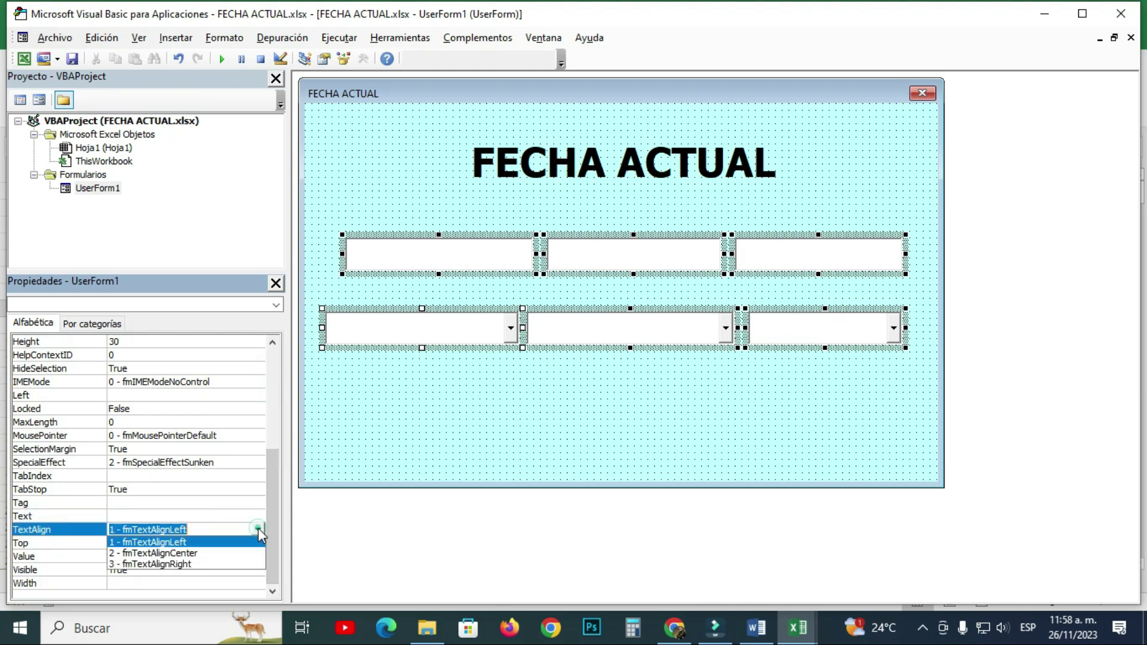
left_click(191, 553)
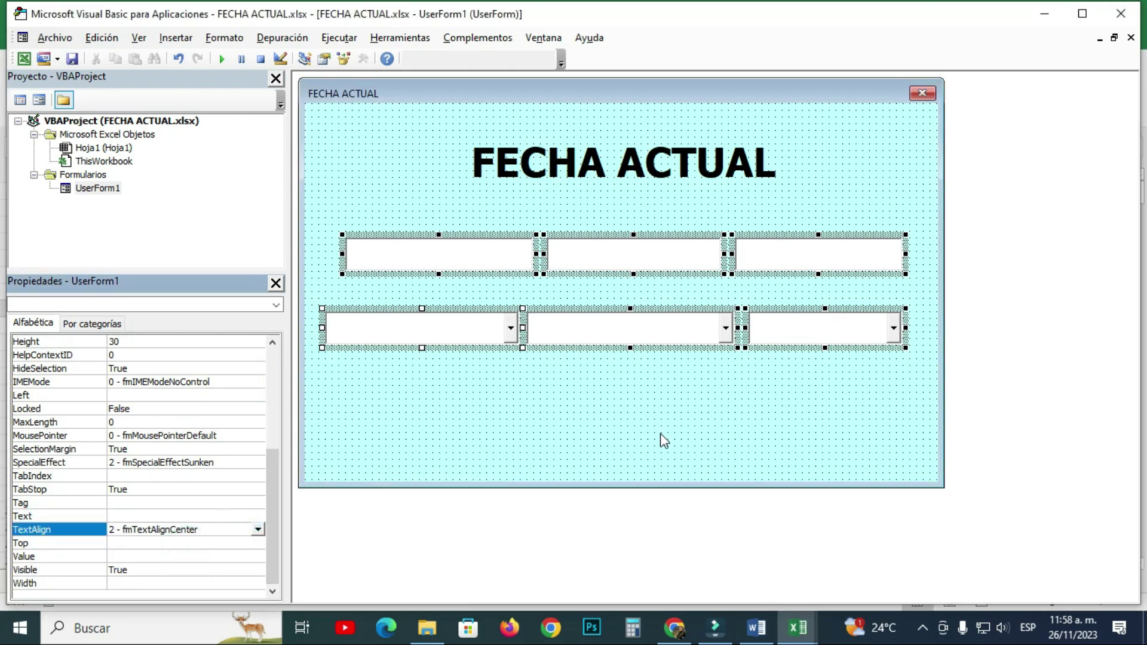
left_click(661, 434)
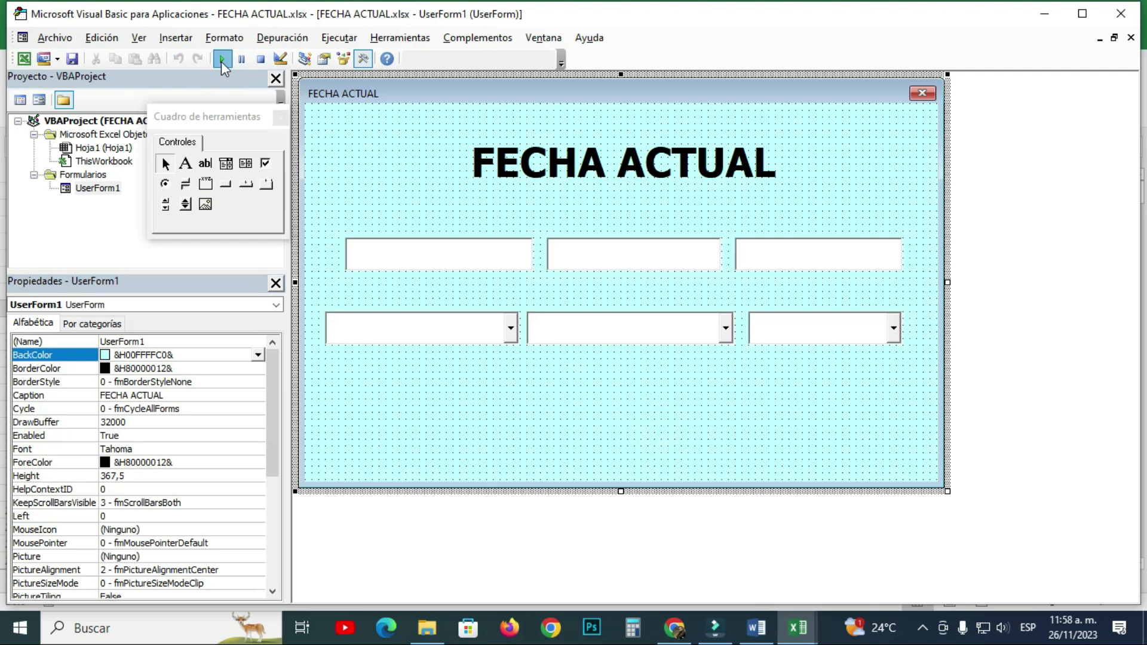
left_click(221, 62)
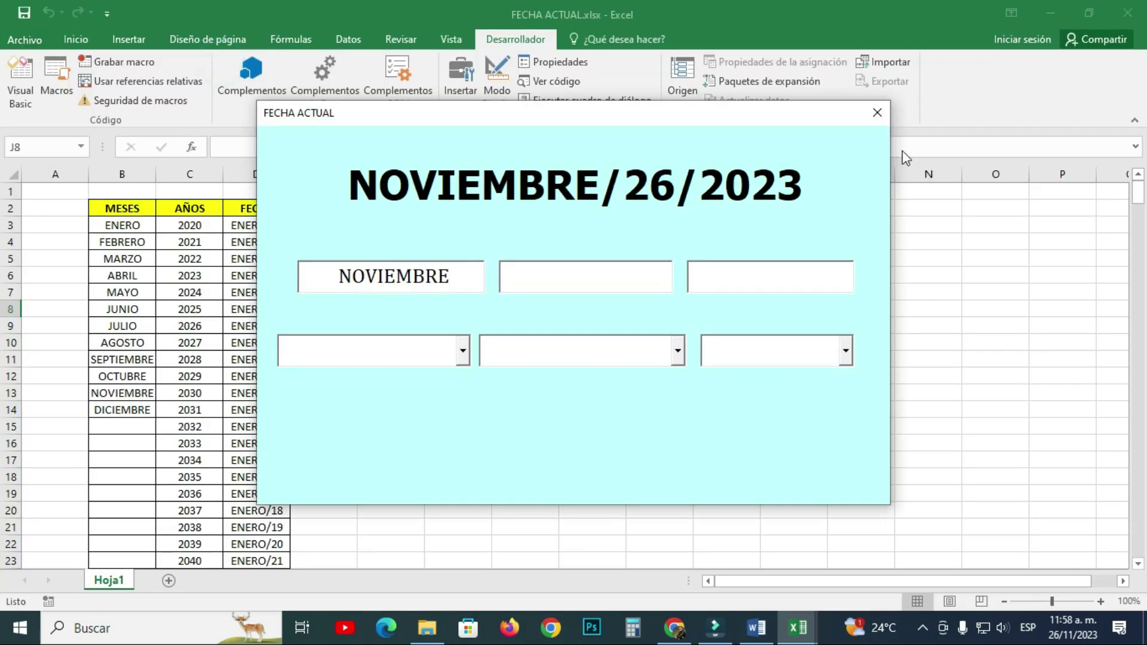
left_click(877, 113)
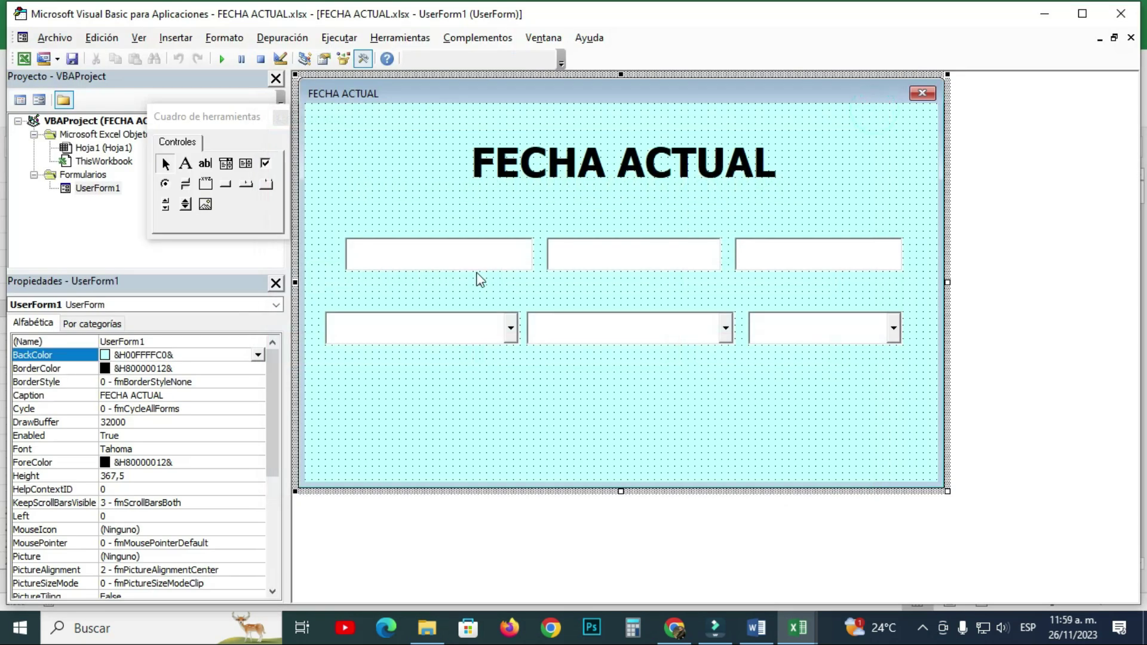
left_click(221, 59)
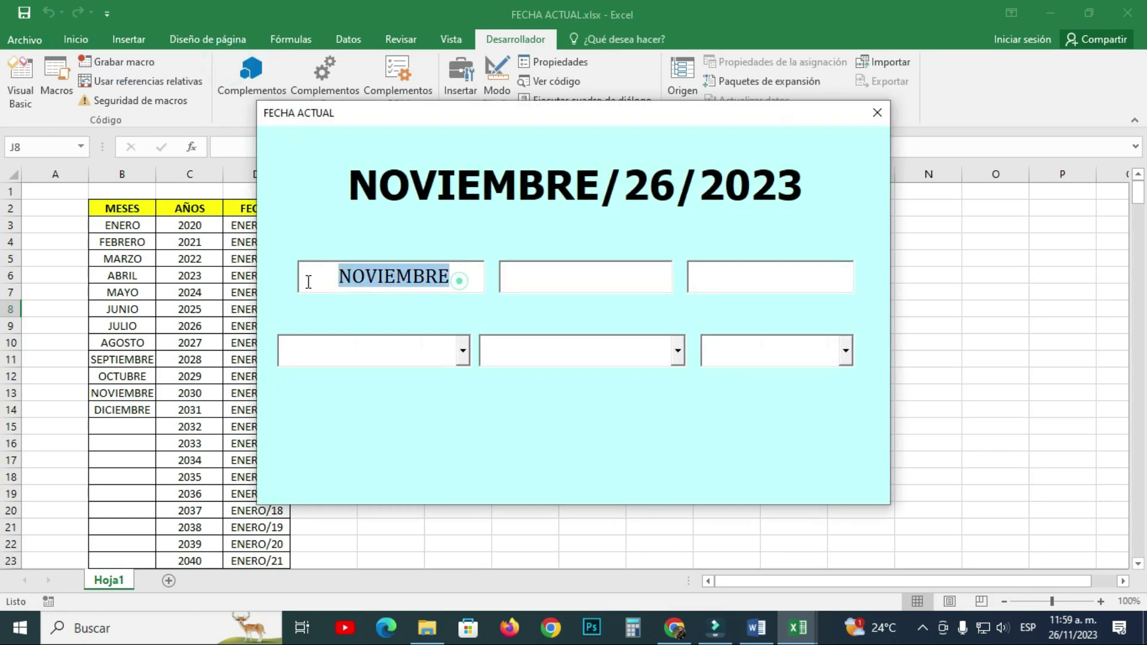
key("alt+F4")
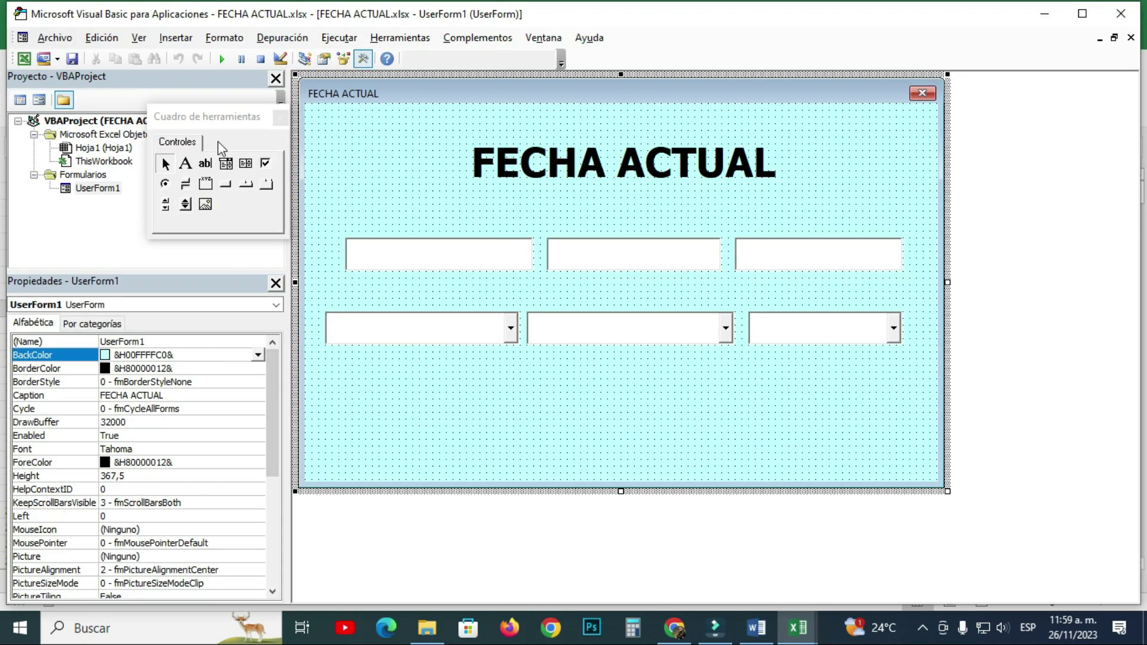
left_click(185, 164)
- Draw a label above the first text box captioned MES, with bold, larger font
left_click_drag(357, 210, 514, 230)
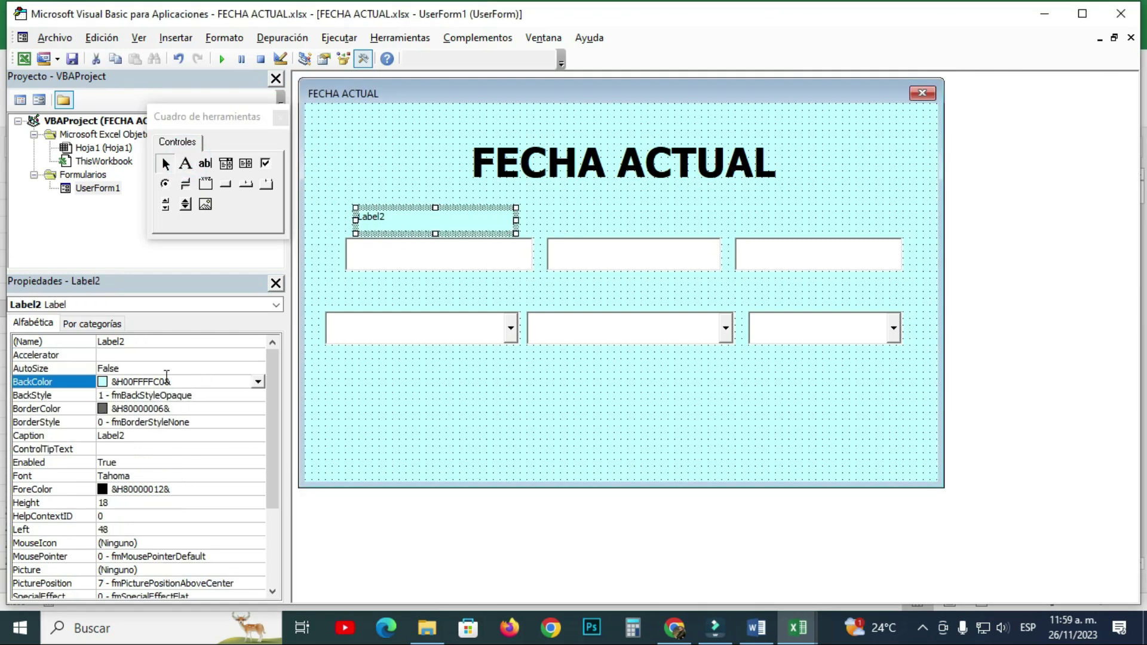
left_click(142, 435)
double_click(122, 435)
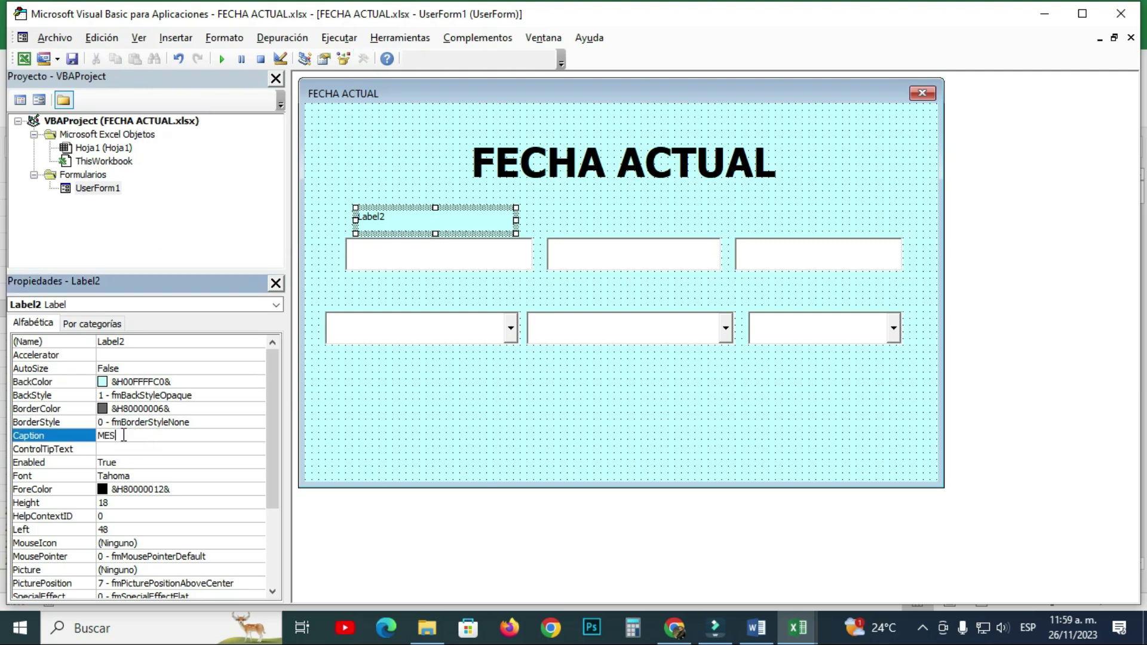
double_click(255, 476)
left_click(227, 191)
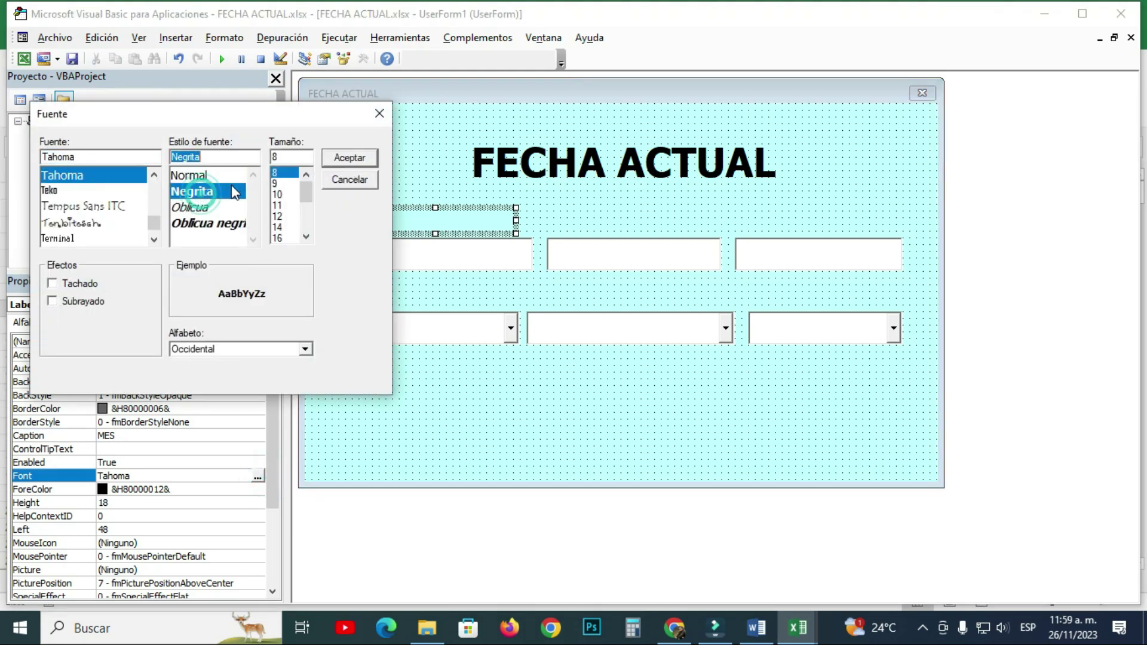
left_click(306, 237)
left_click(278, 173)
left_click(348, 157)
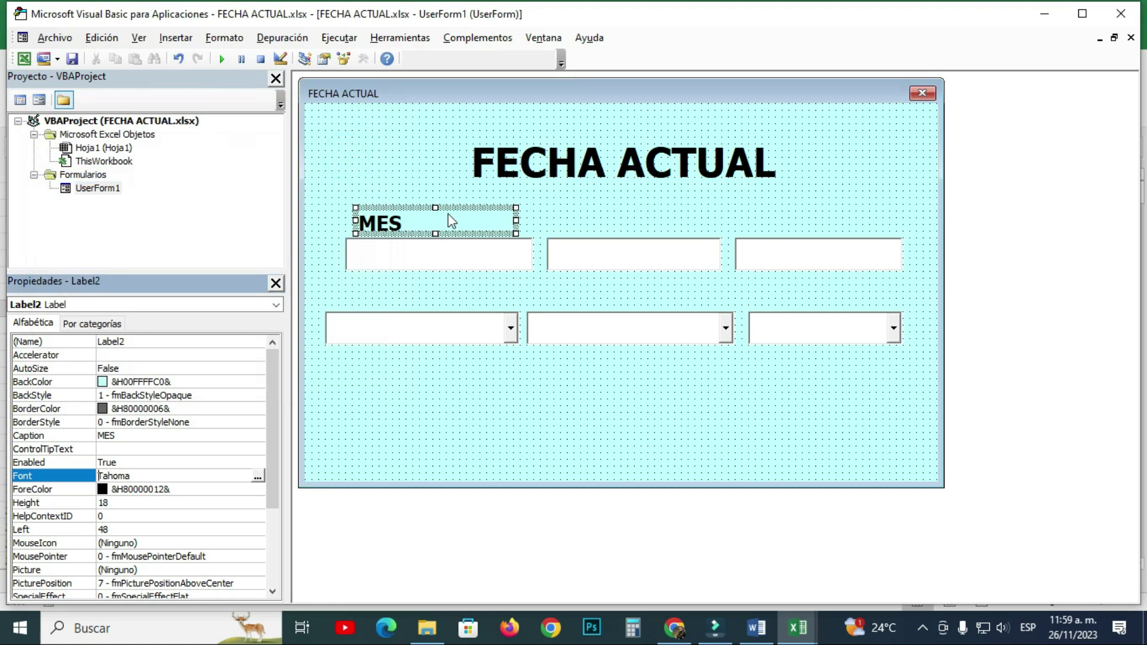
- Centre the MES label's text and make its background transparent
scroll(269, 489, "down", 3)
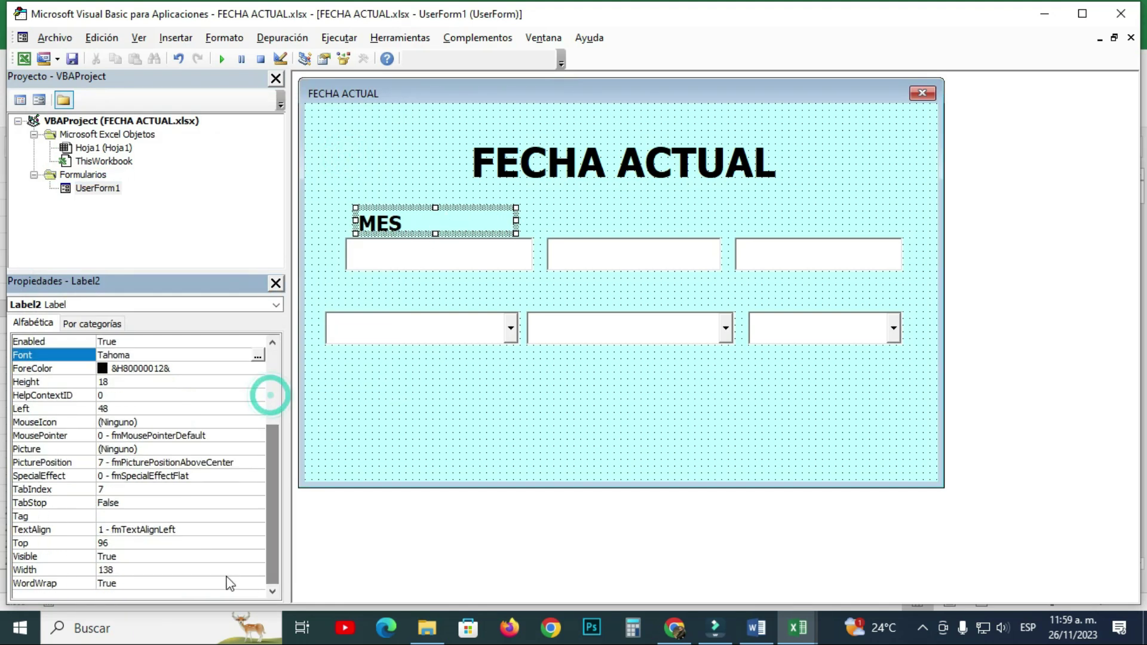
left_click(248, 530)
left_click(257, 529)
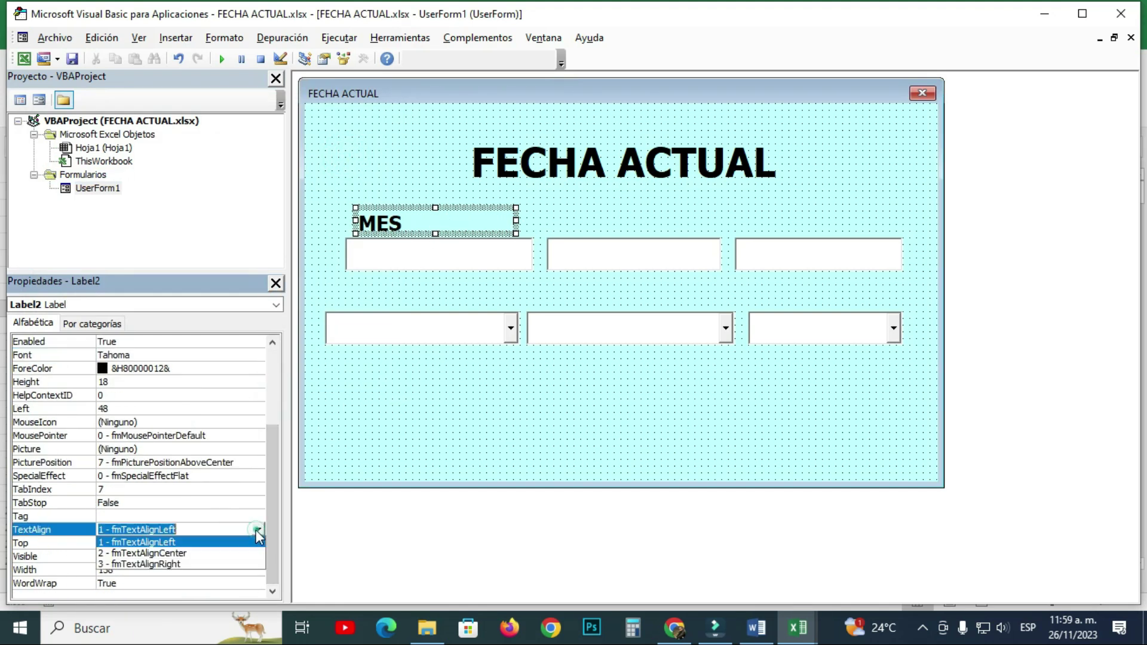
left_click(176, 550)
left_click(392, 408)
left_click(436, 225)
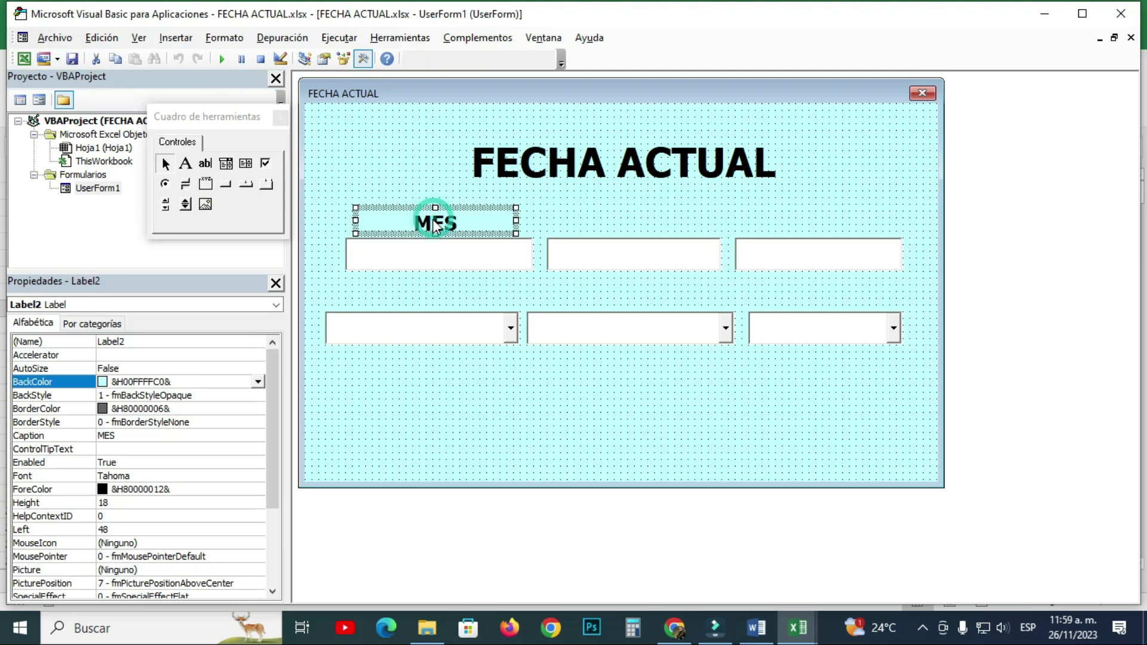
left_click(262, 396)
left_click(258, 395)
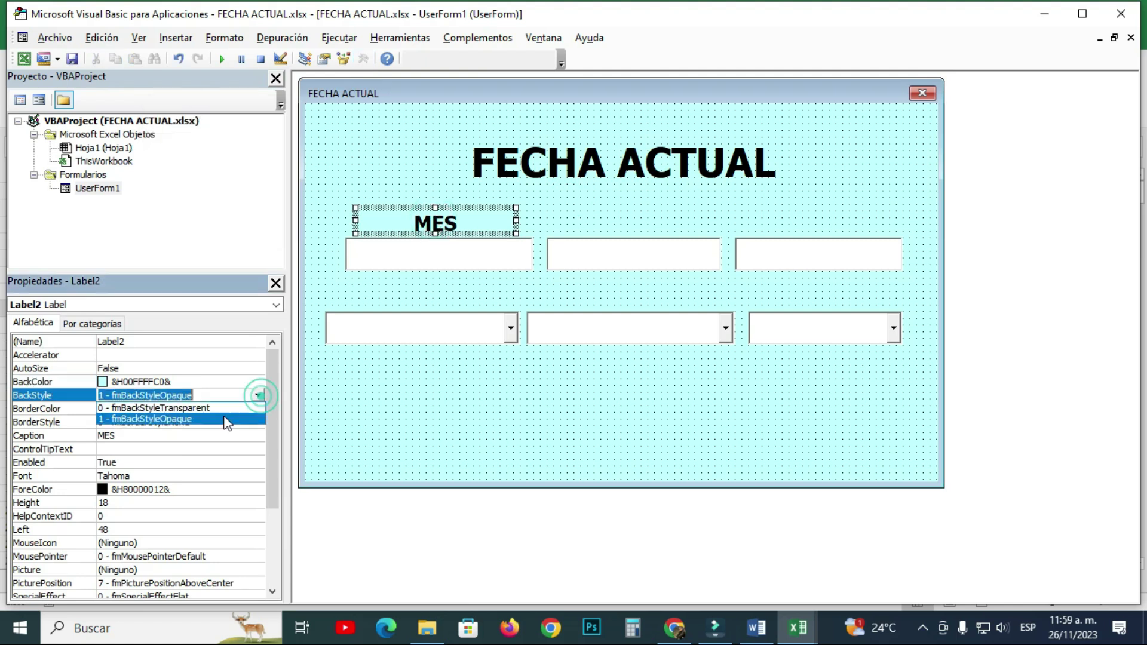
left_click(200, 404)
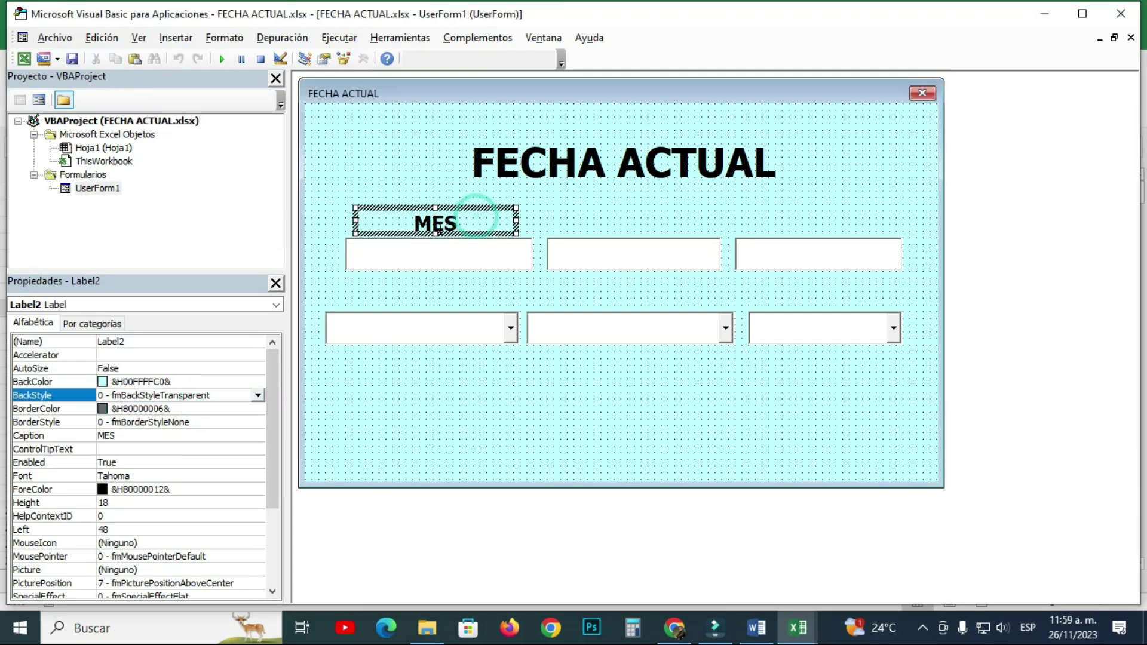
- Copy the MES label and paste a copy onto the form
left_click(493, 268)
left_click(445, 226)
right_click(443, 226)
left_click(492, 250)
left_click(615, 409)
right_click(615, 409)
left_click(639, 431)
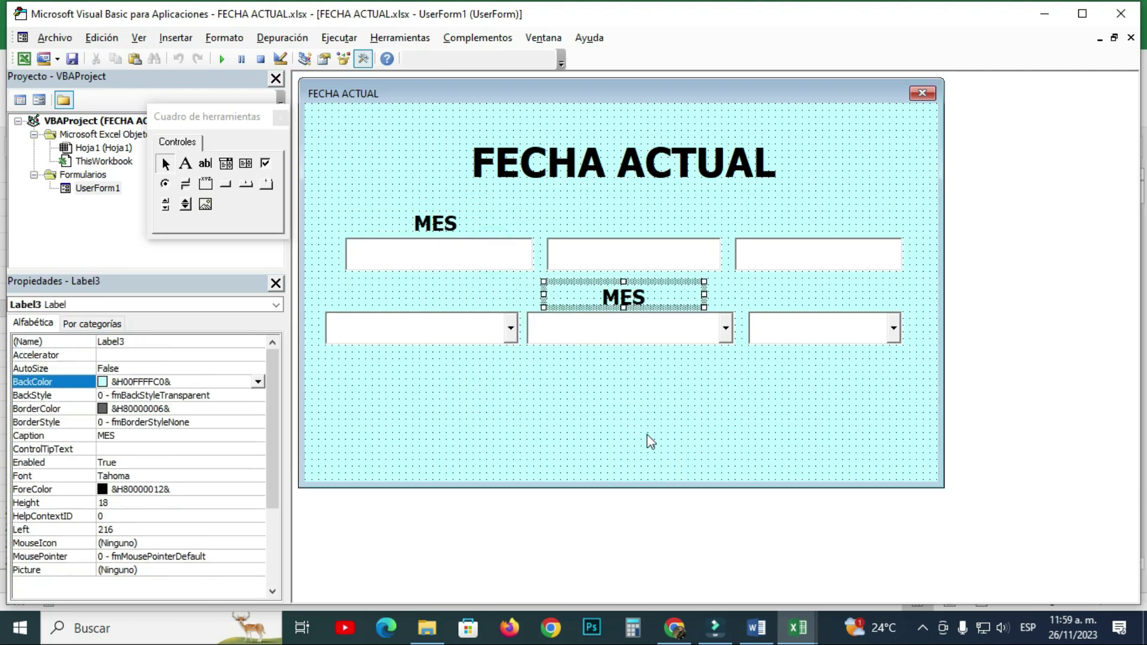
- Paste more MES label copies and place them above the text boxes and combo boxes
left_click_drag(606, 302, 618, 225)
right_click(666, 380)
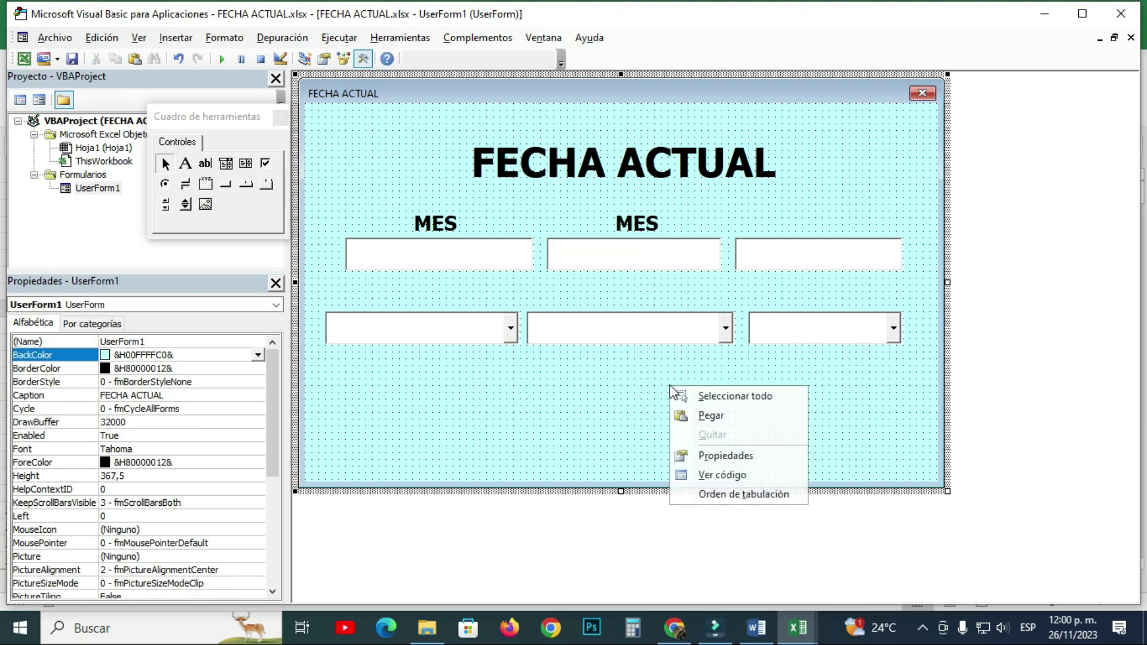
left_click(706, 419)
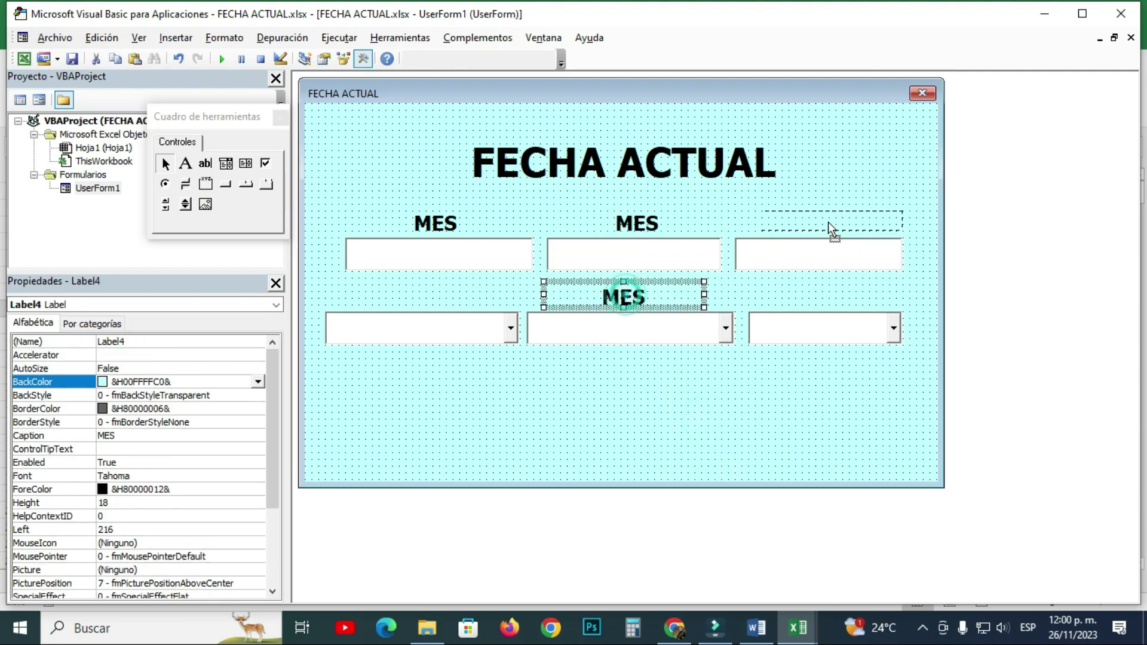
left_click_drag(828, 221, 815, 221)
right_click(449, 434)
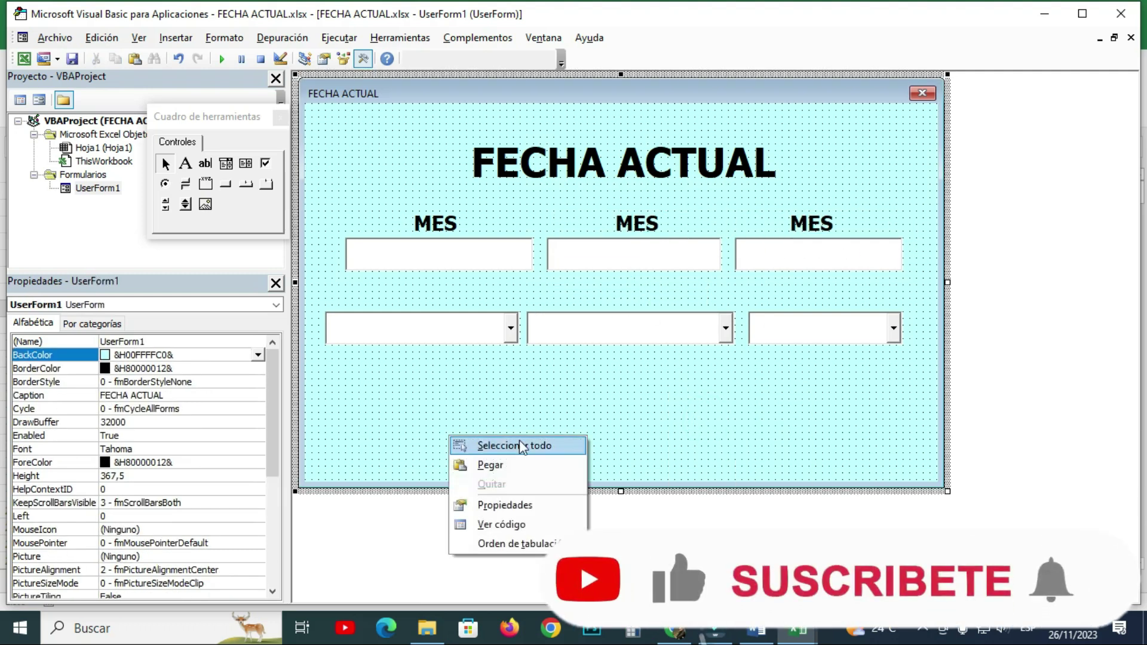
left_click(499, 464)
left_click_drag(548, 302, 346, 309)
right_click(650, 411)
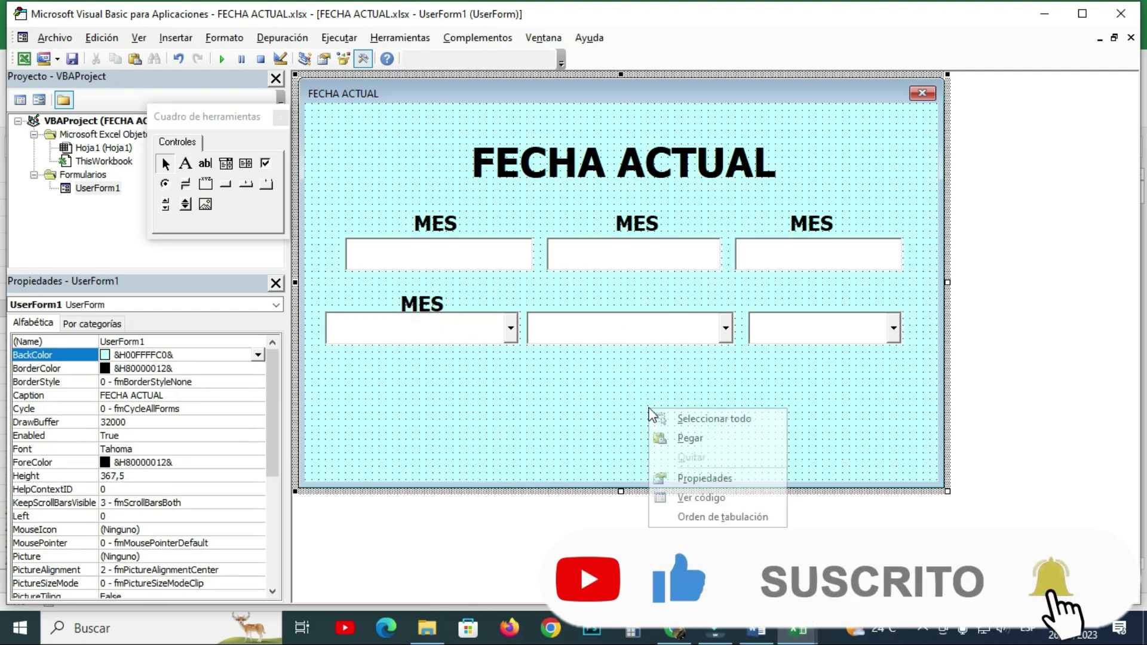
left_click(693, 441)
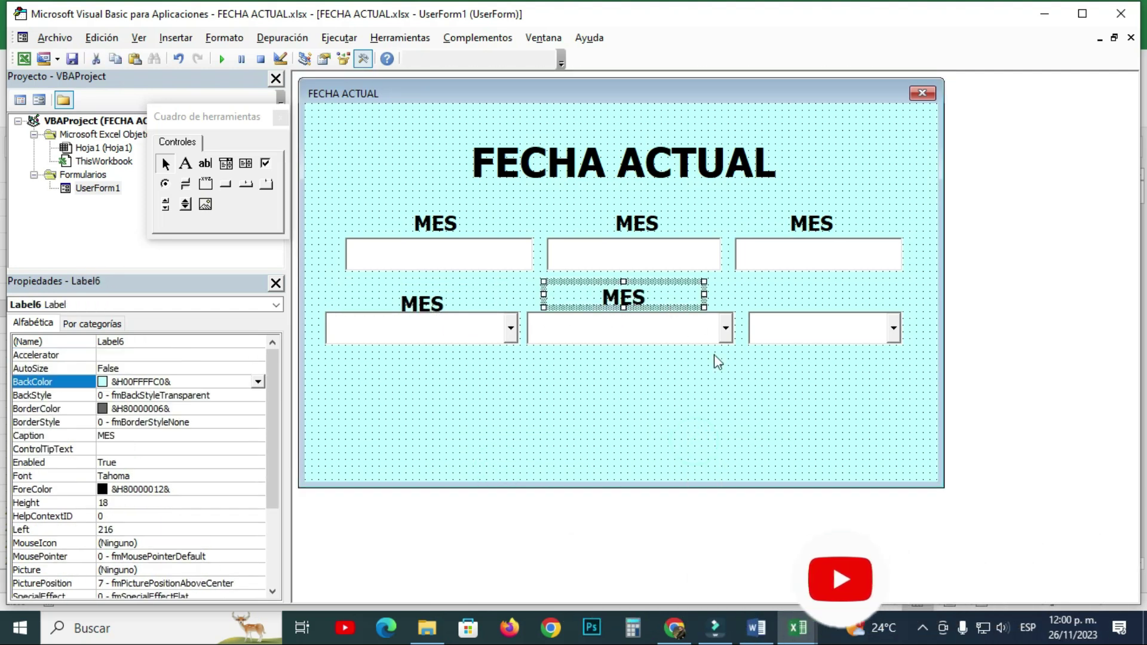
right_click(747, 422)
left_click(769, 456)
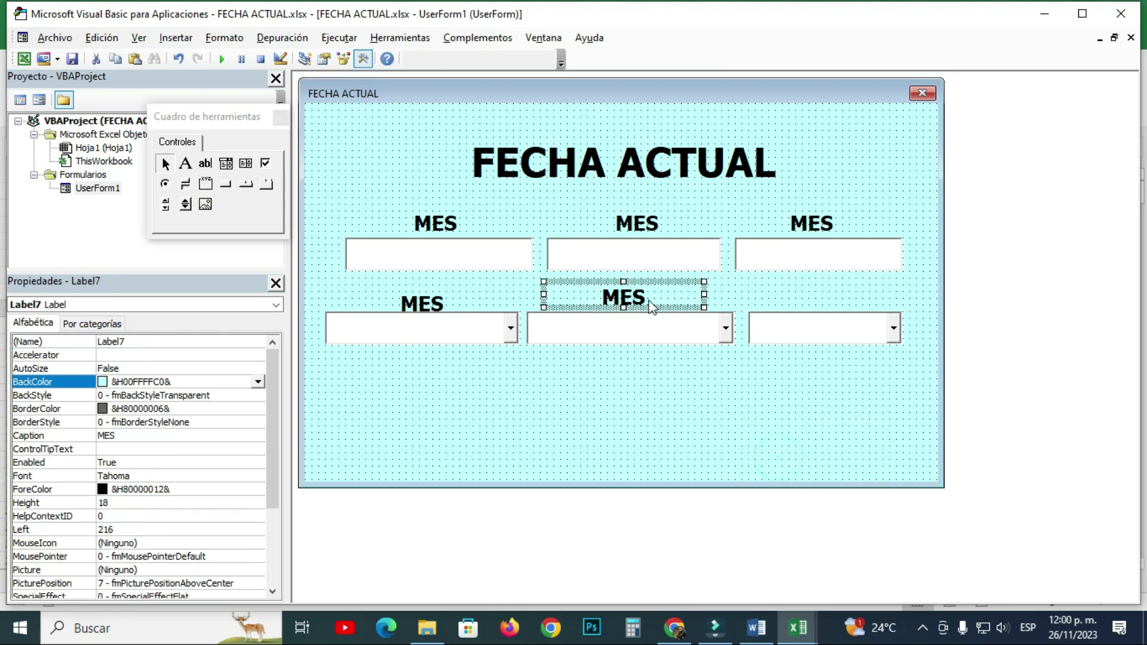
left_click_drag(857, 303, 844, 301)
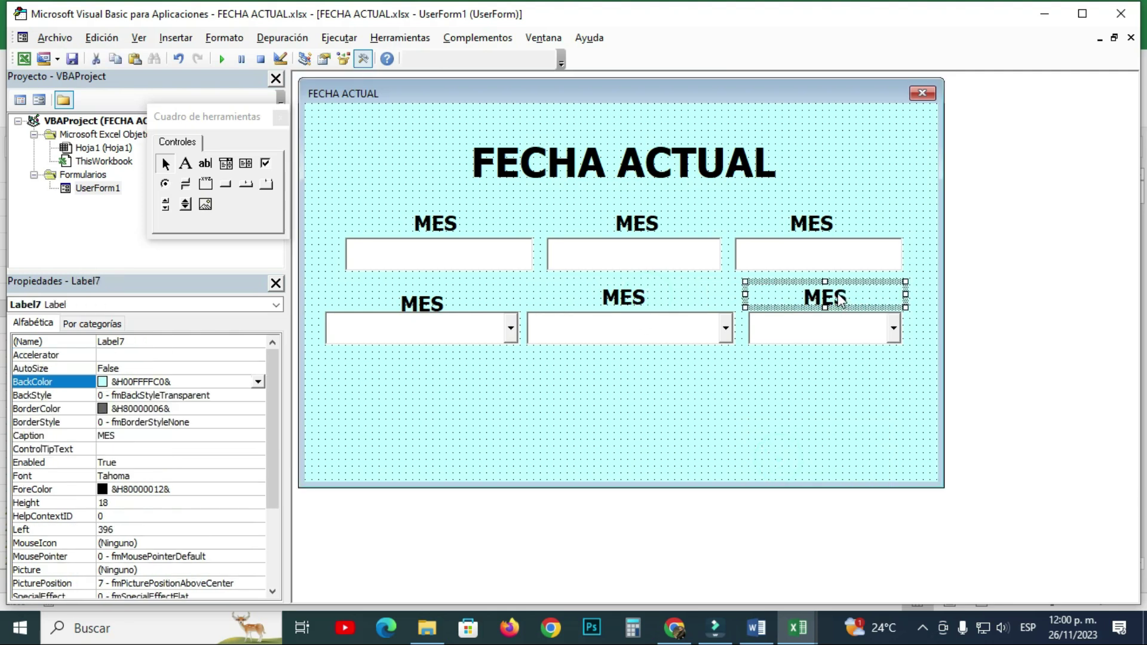
- Caption the middle top label FECHA and the right top label AÑO
left_click(718, 416)
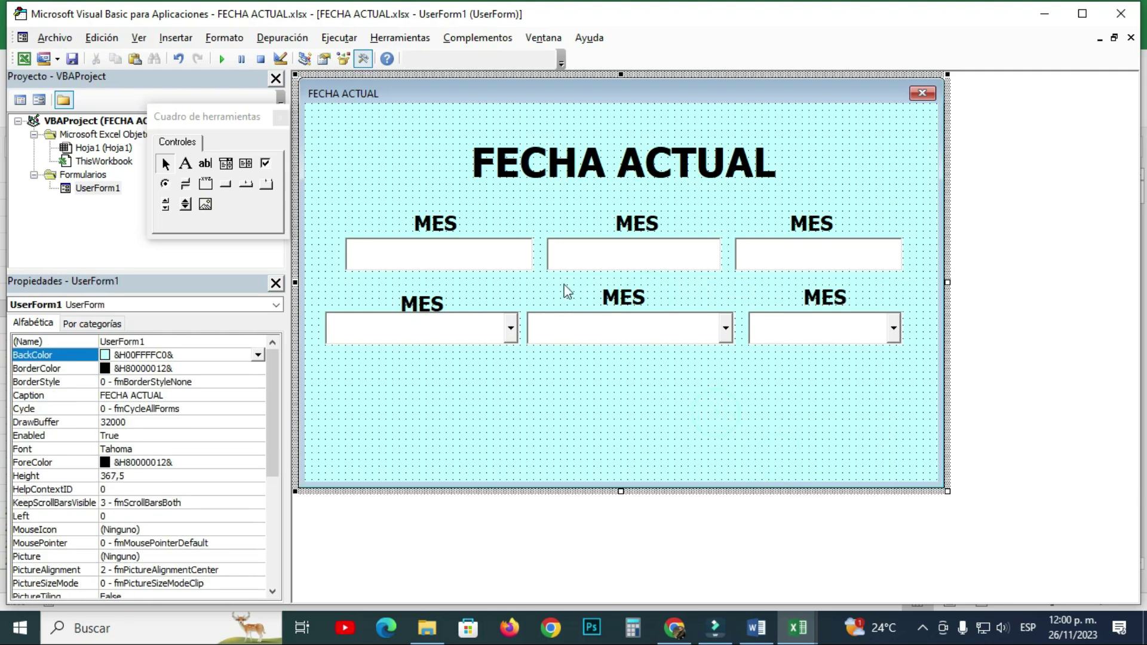
left_click(653, 224)
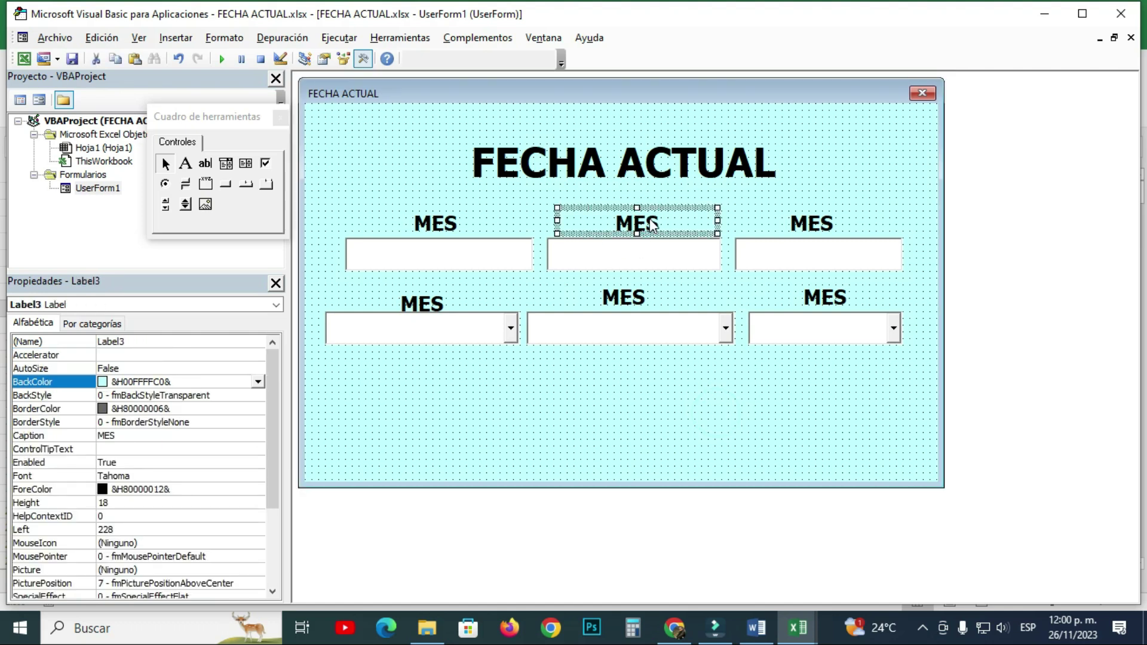
left_click(125, 436)
double_click(126, 435)
type("FRCHA")
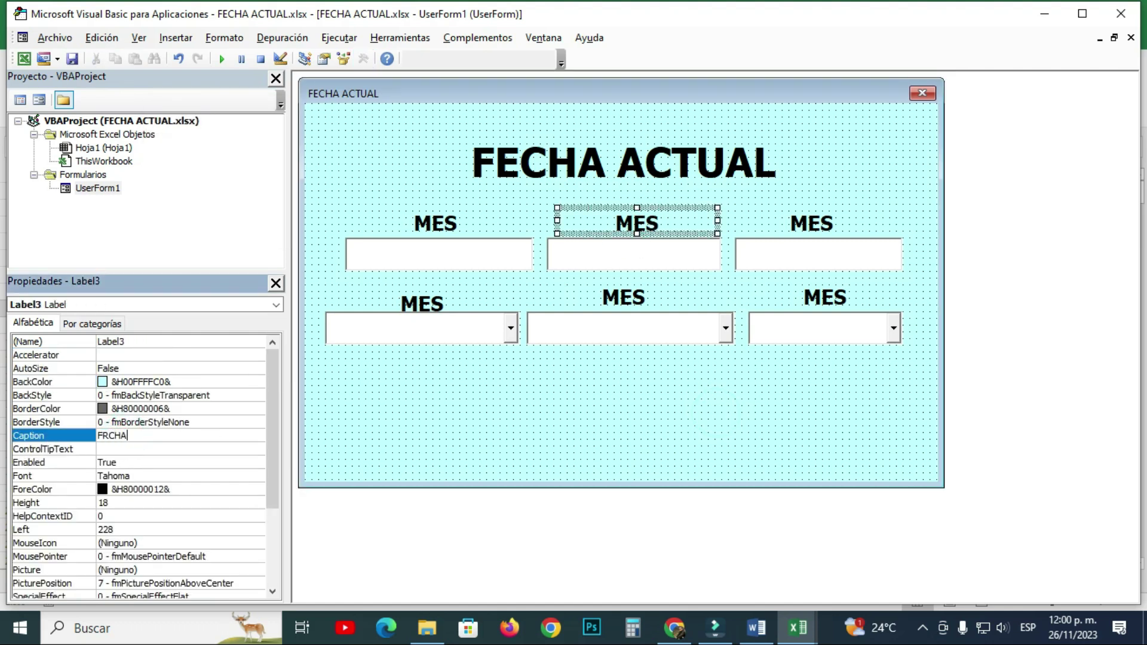
left_click(827, 223)
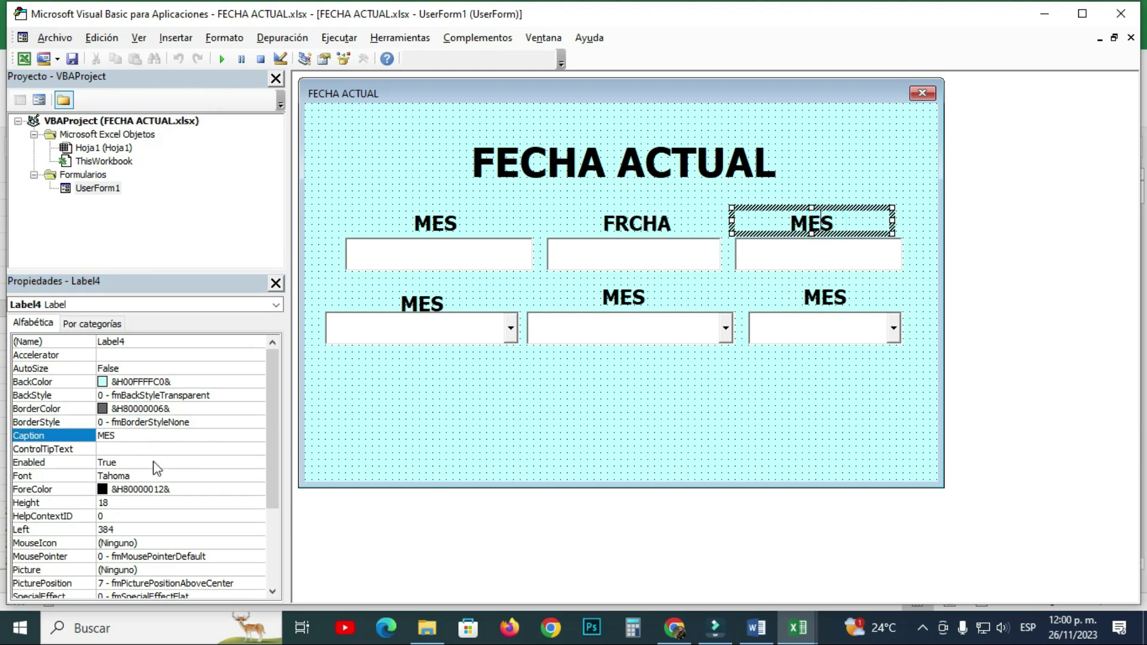
double_click(130, 436)
type("AÑO")
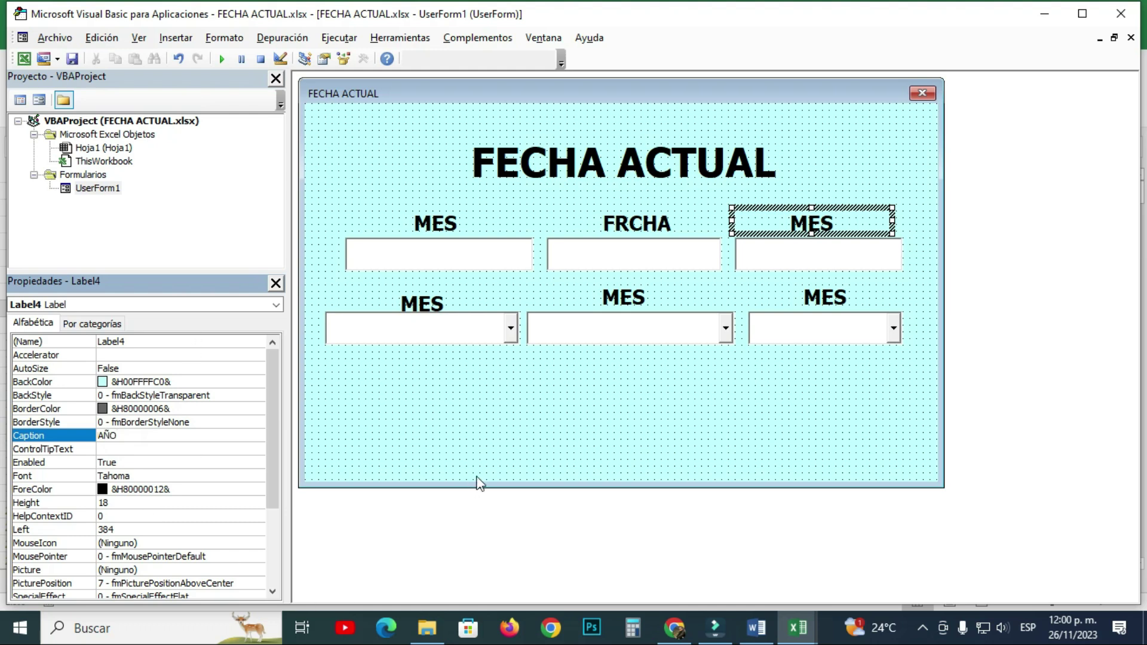
left_click(478, 483)
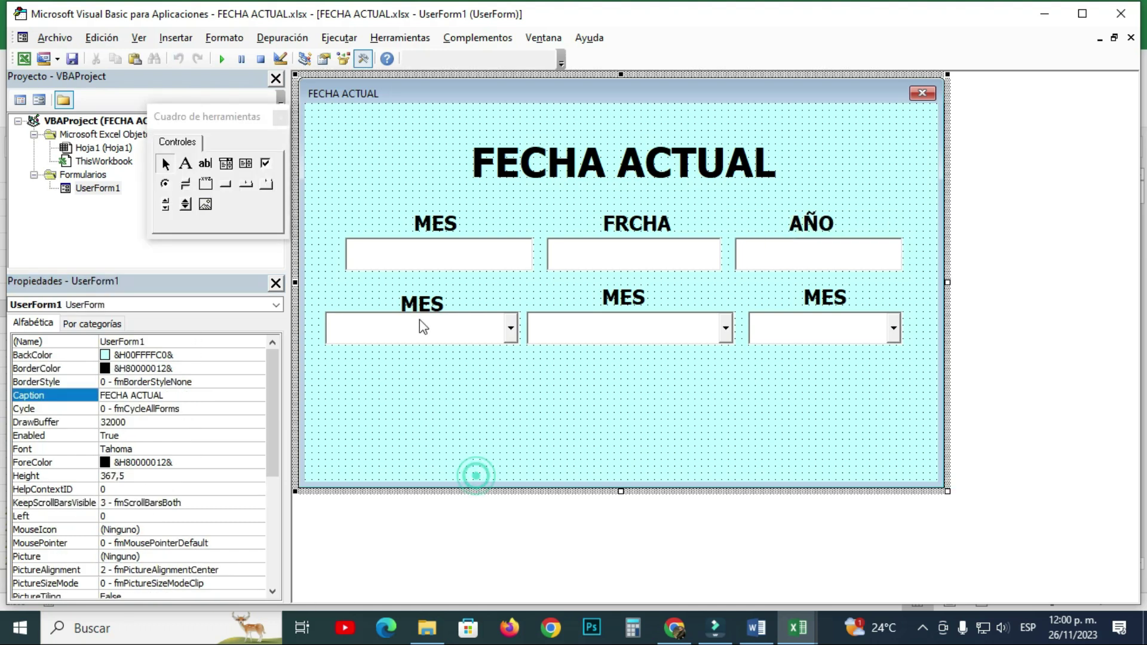
- Nudge the lower FECHA label into line and run the form to test it
left_click(421, 305)
left_click_drag(638, 304, 638, 297)
left_click(476, 259)
left_click(518, 400)
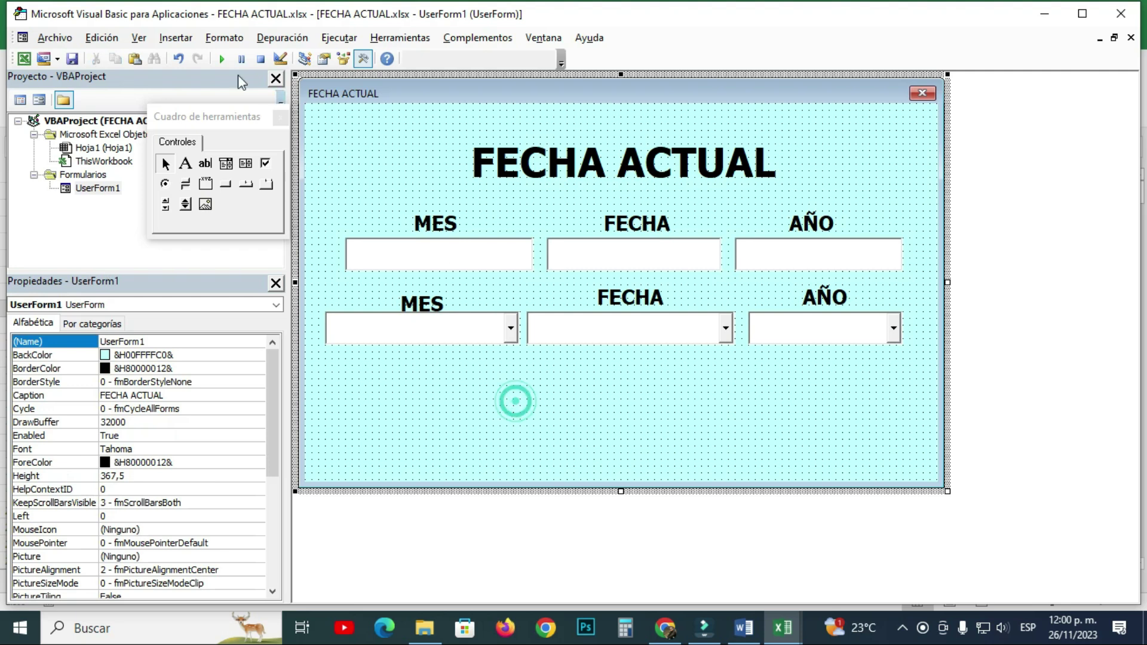
left_click(221, 58)
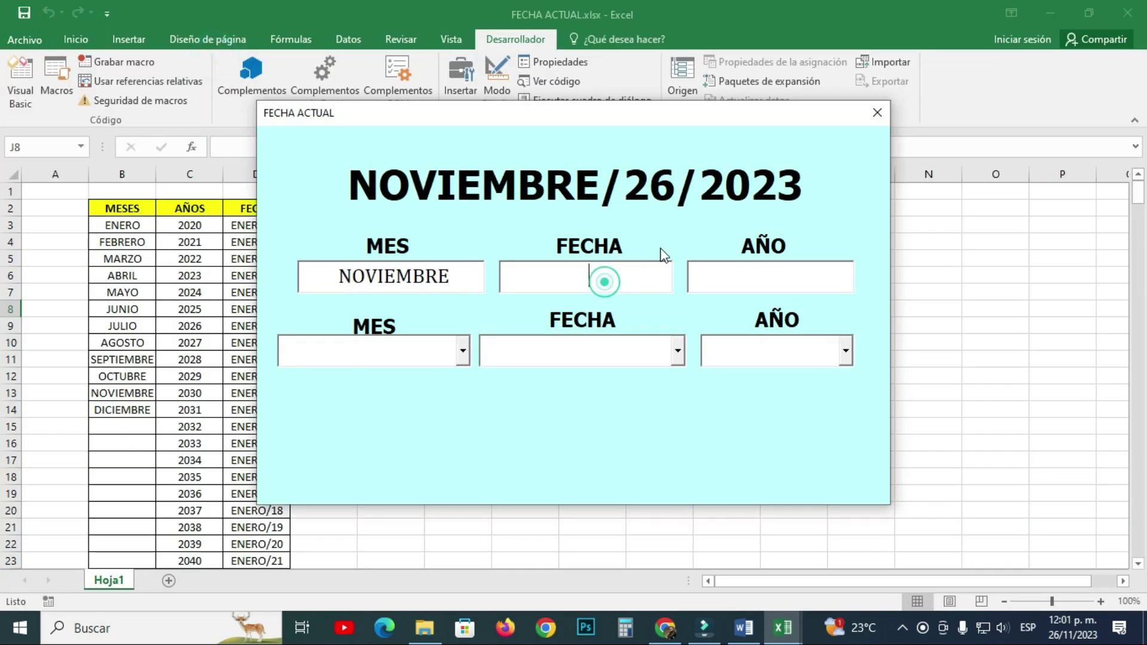
- Add uppercased TextBox2 = Format(Now, "MMMM/DD") to UserForm_Initialize and test the FECHA box
left_click(877, 113)
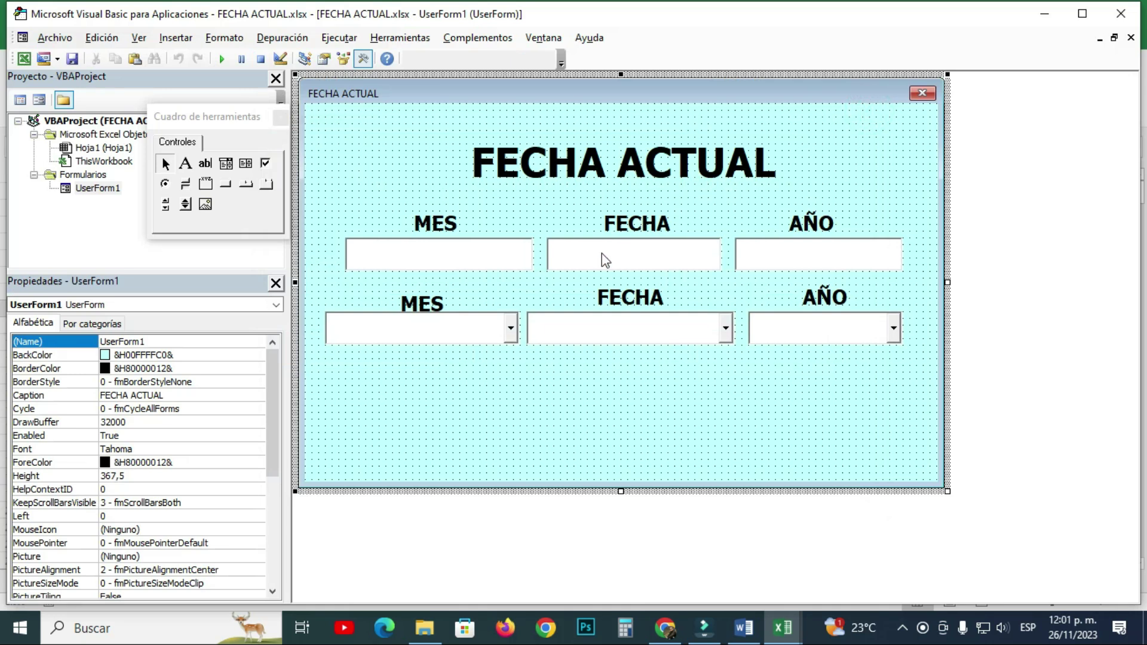
double_click(608, 404)
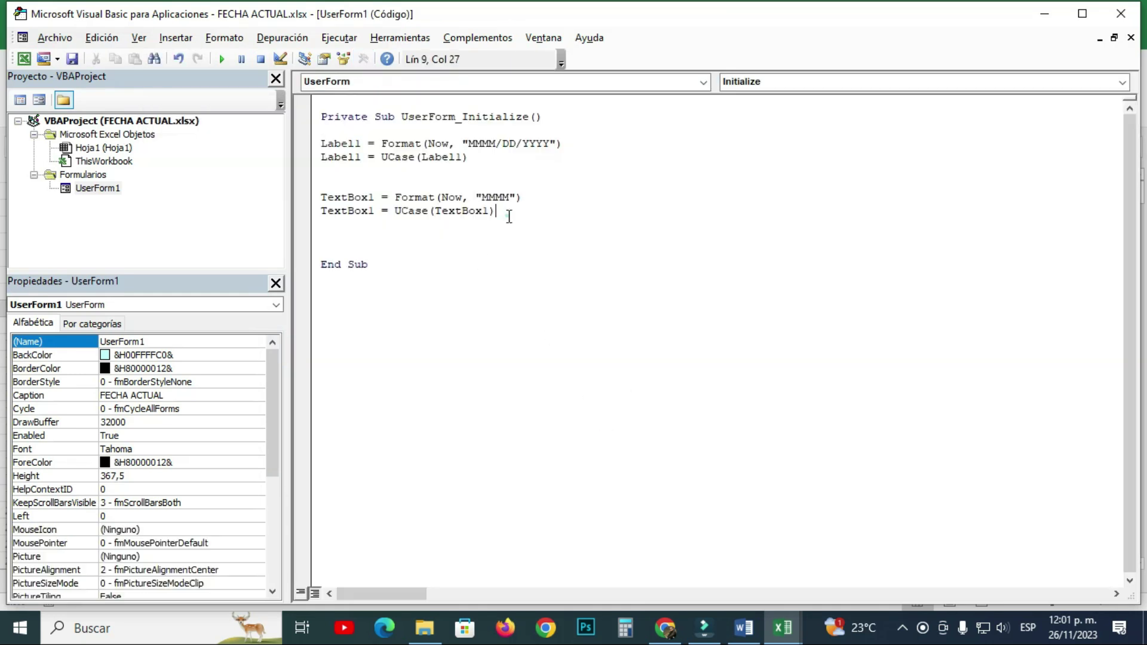
type("TextBox2 = Format(Now, \"MMMM/DD\") TextBox2 = UCase(TextBox2)")
left_click_drag(318, 224, 566, 225)
left_click(532, 225)
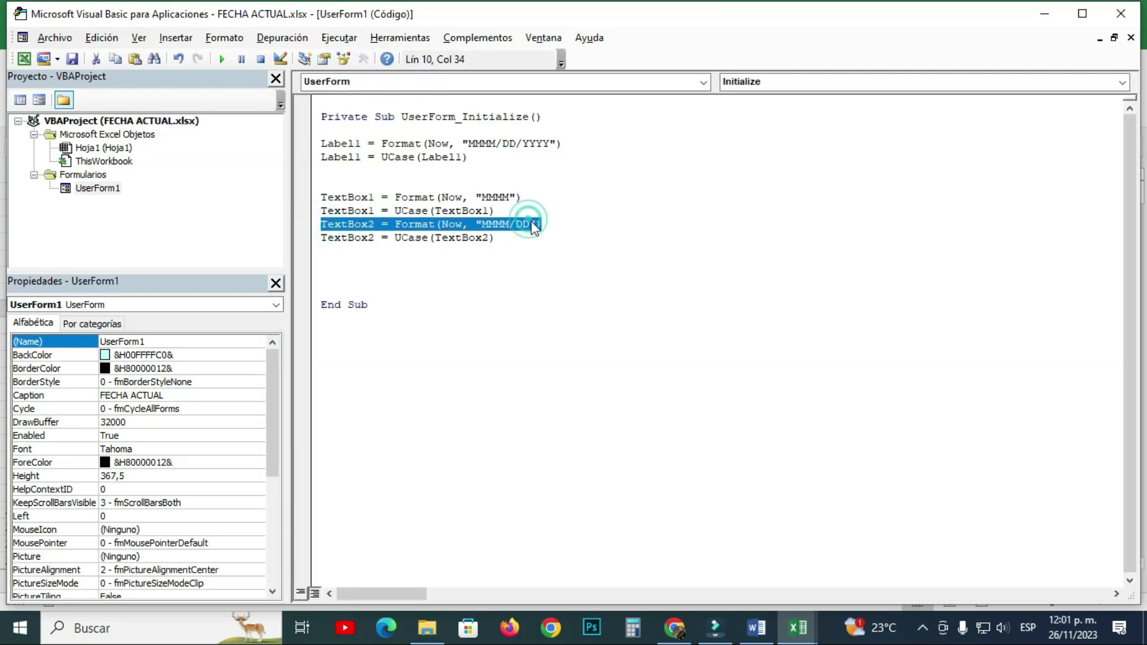
left_click(518, 224)
double_click(519, 225)
left_click(534, 251)
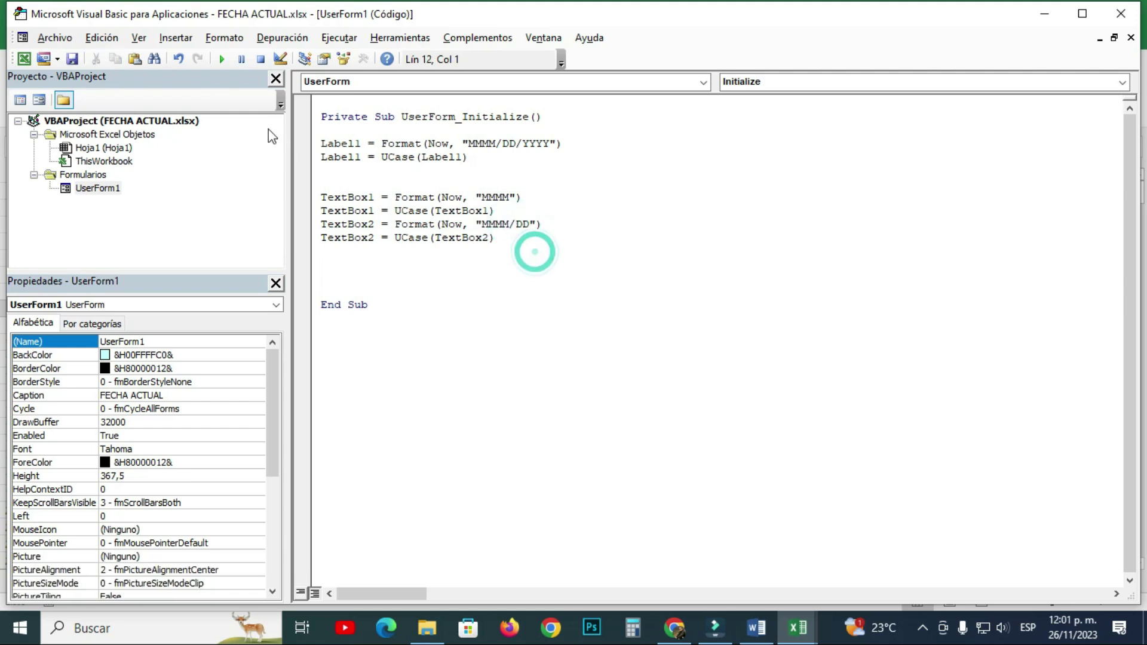
left_click(227, 62)
left_click(626, 276)
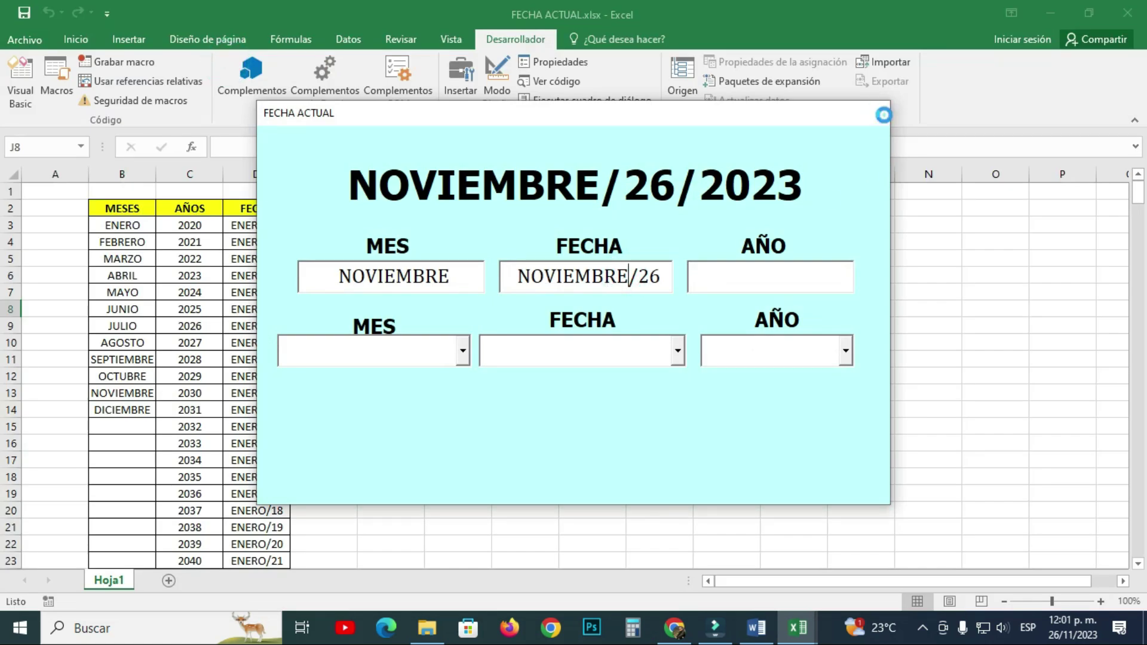
left_click(883, 115)
- Add uppercased TextBox3 = Format(Now, "YYYY") for the AÑO box and run the form
left_click(752, 258)
left_click(544, 402)
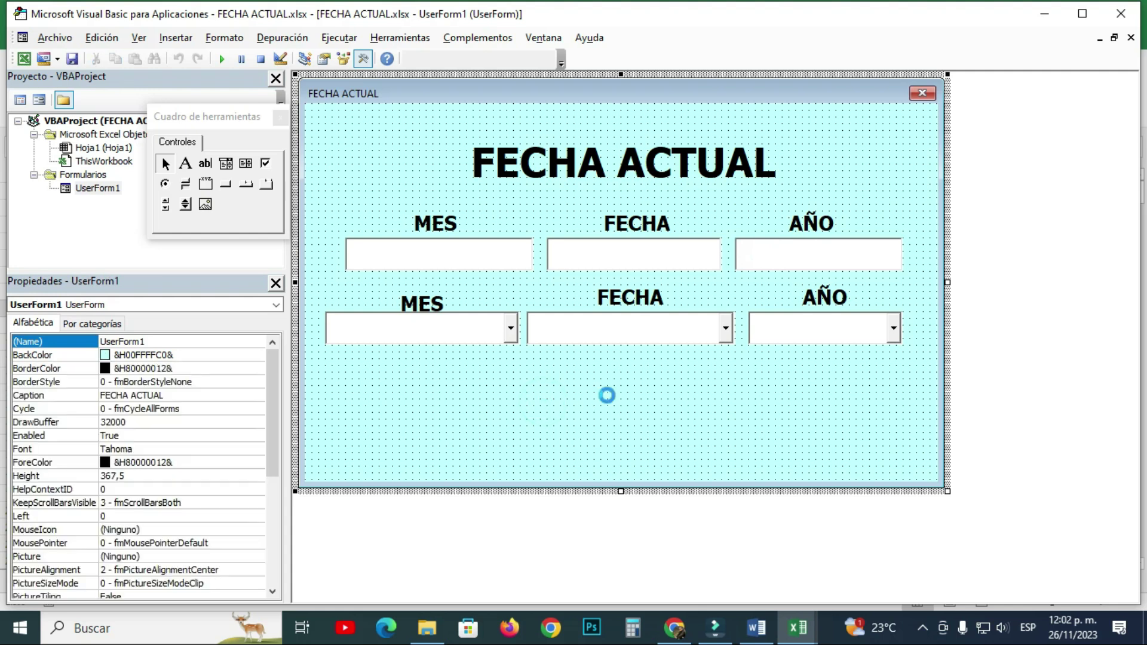
double_click(611, 403)
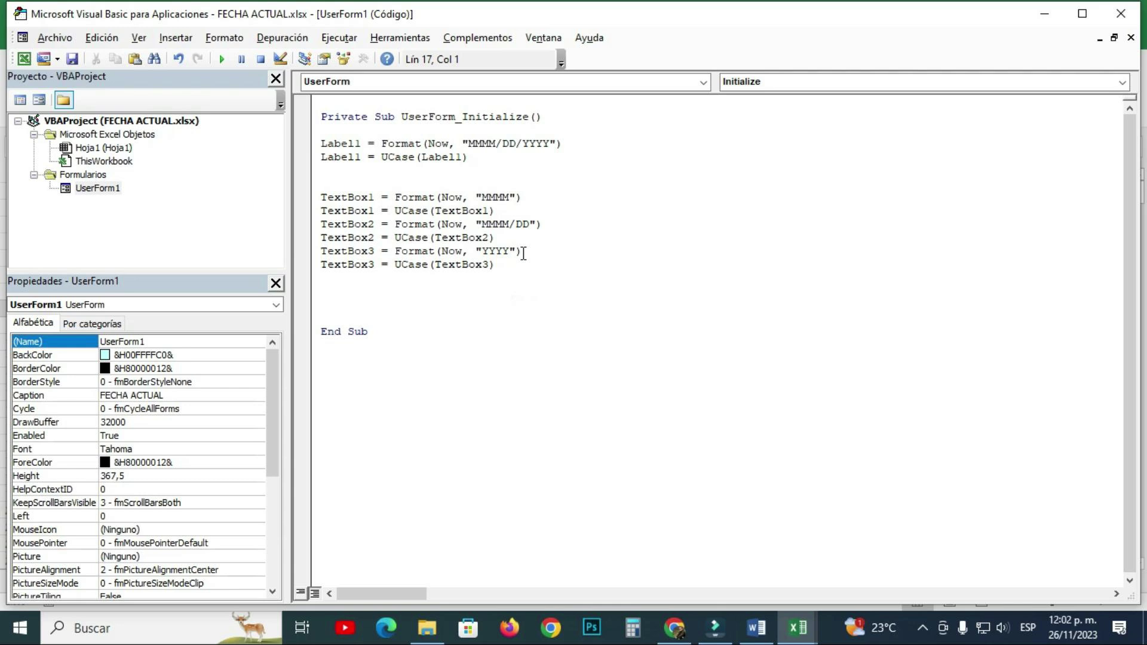
left_click(522, 253)
key("shift+Home")
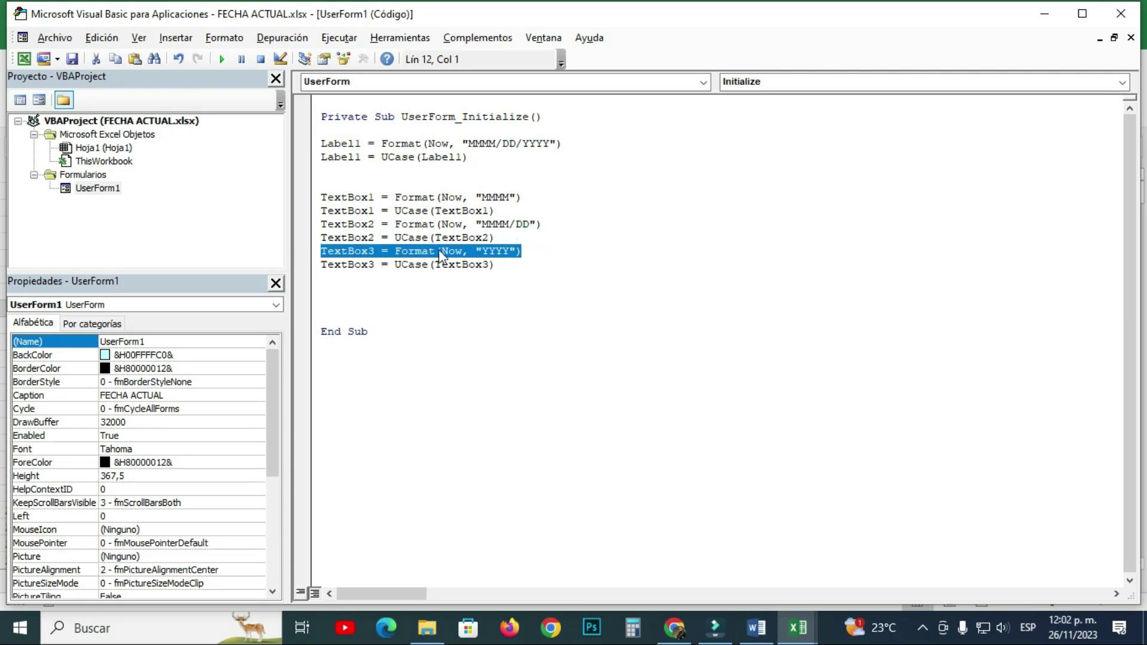
left_click(462, 252)
left_click_drag(482, 251, 515, 252)
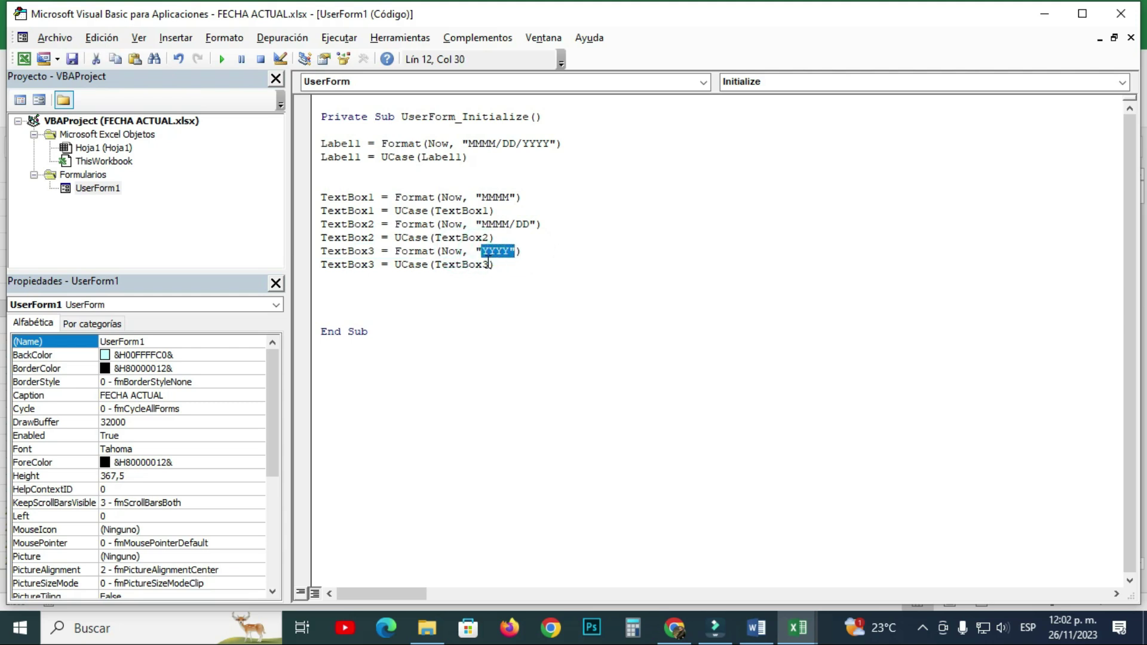
left_click_drag(489, 265, 323, 265)
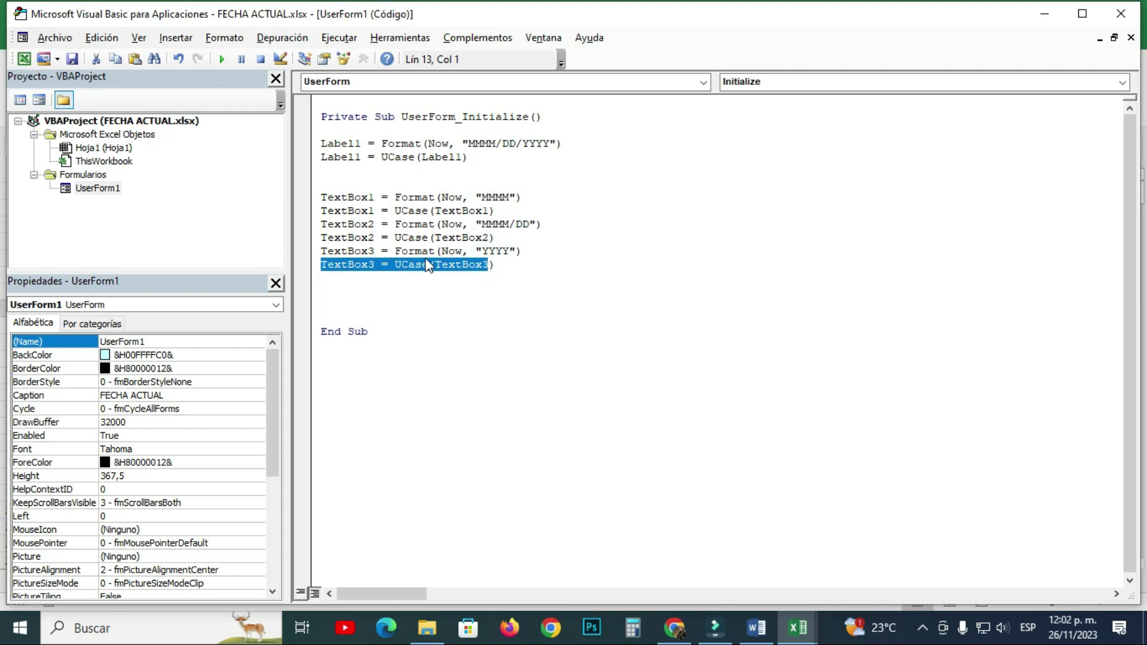
left_click_drag(498, 237, 321, 237)
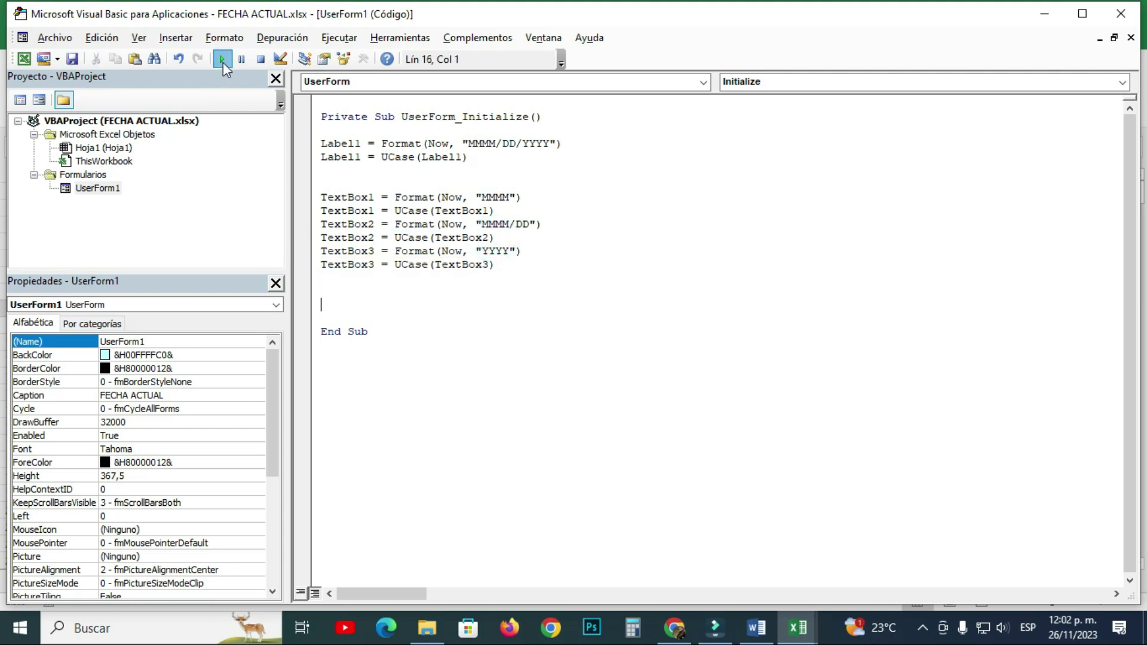
left_click(223, 62)
- Check the 2023 and NOVIEMBRE/26 boxes and the empty MES/FECHA lists, then close the form
left_click(779, 280)
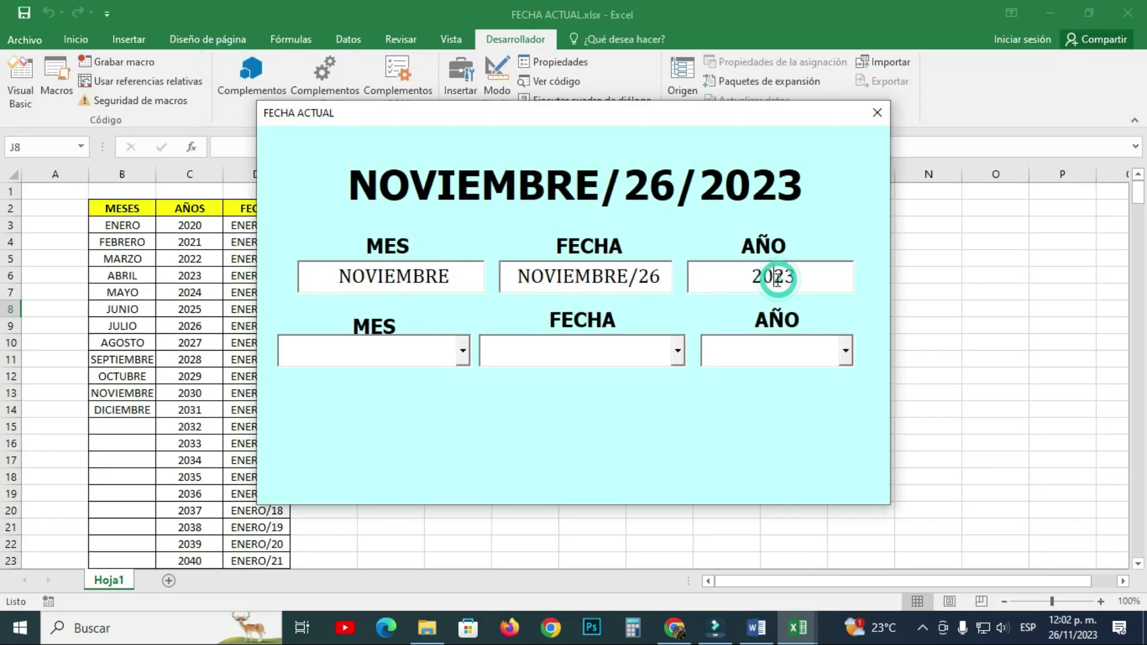
left_click(550, 276)
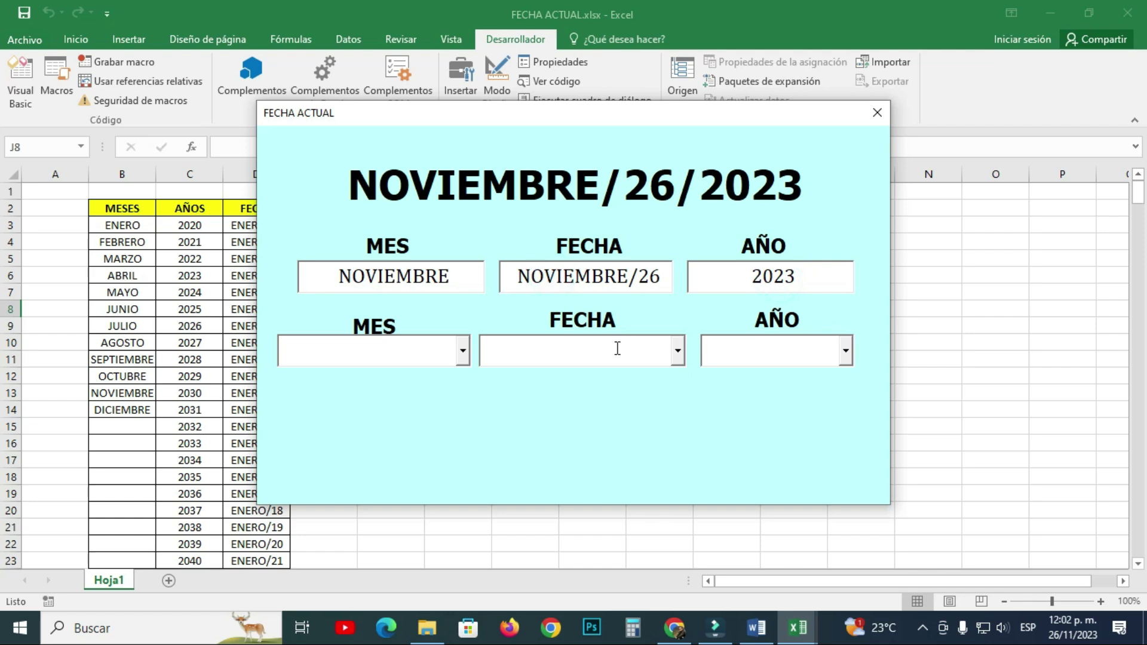
left_click(353, 351)
left_click(568, 348)
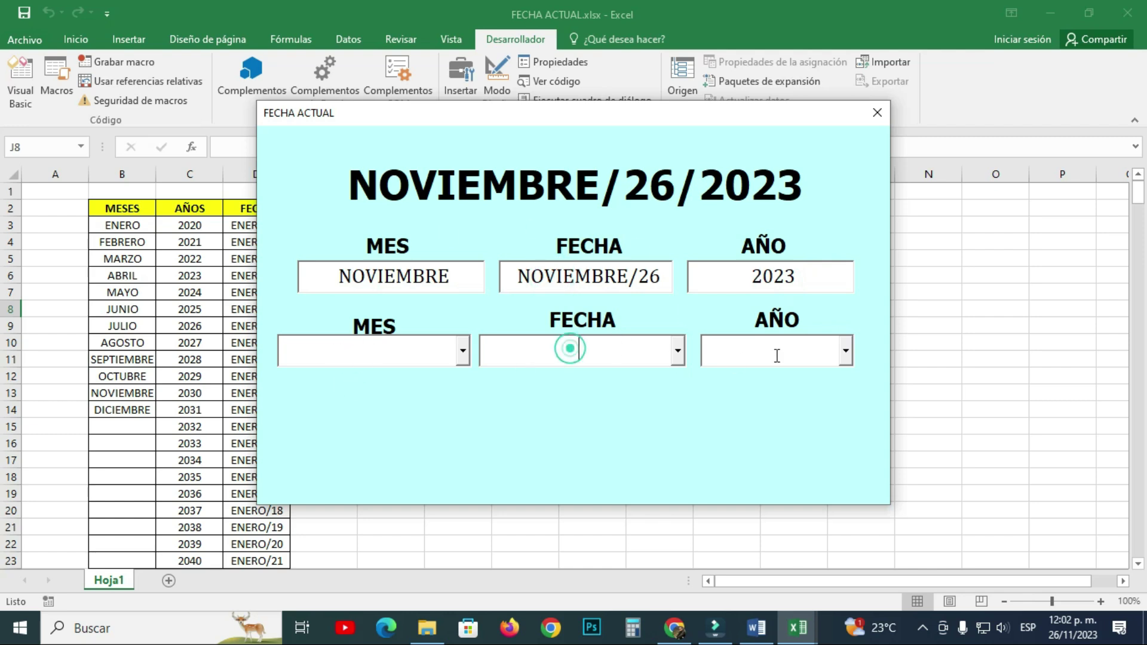
left_click(878, 112)
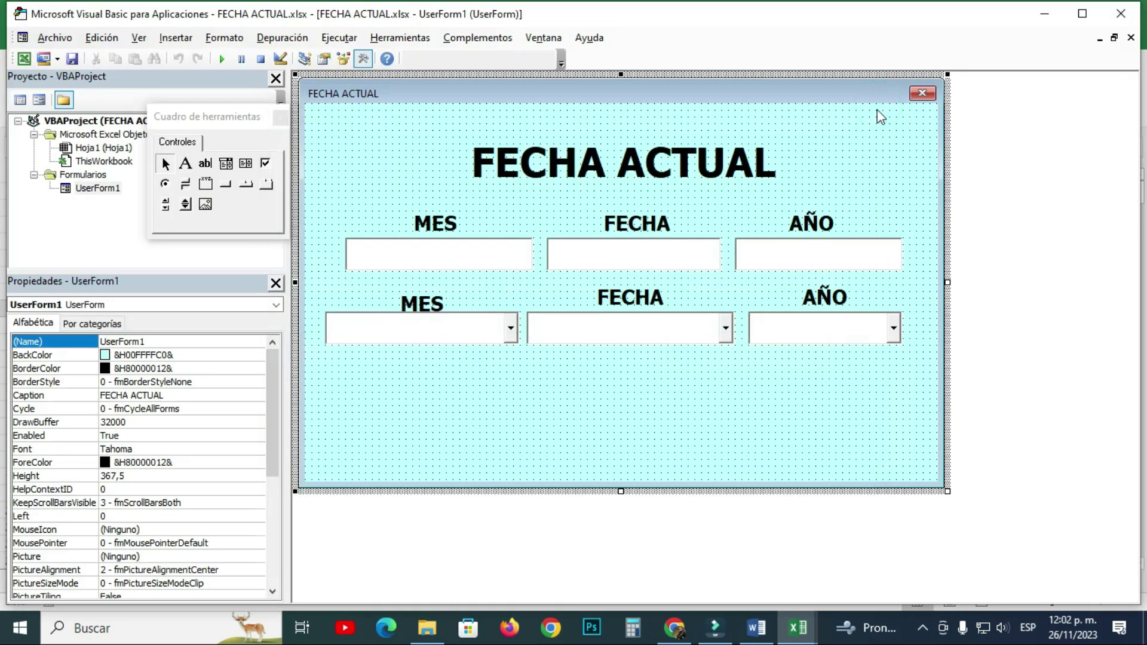
- Switch to the Excel workbook and review the MESES, AÑOS and FECHA columns down to DICIEMBRE
left_click(710, 549)
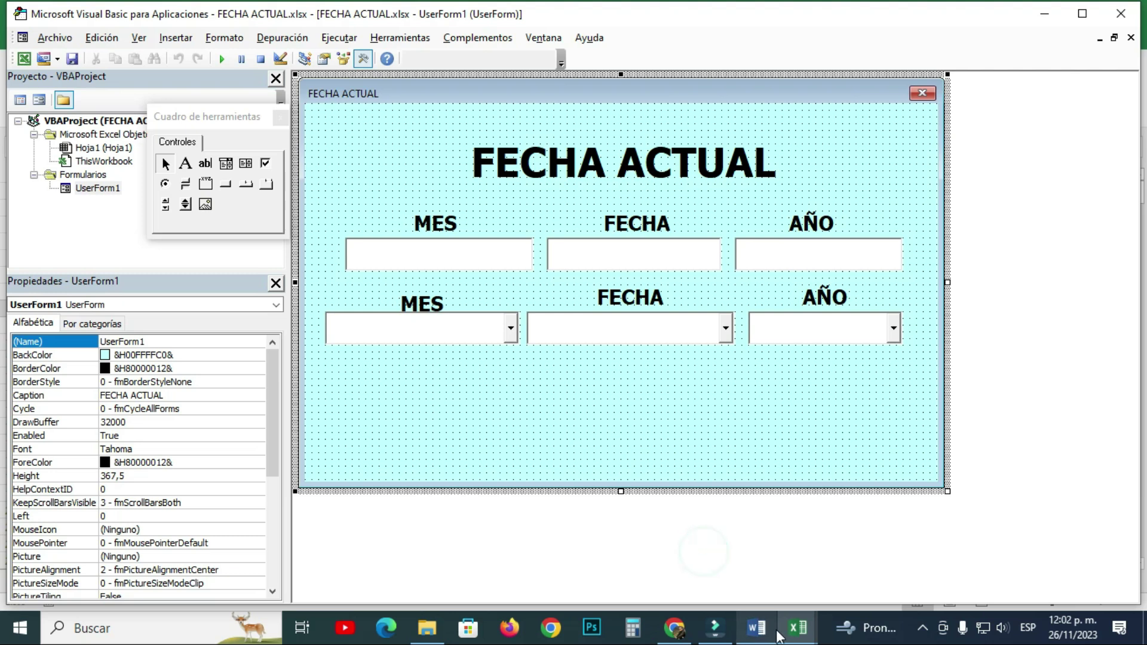
left_click(797, 627)
left_click(715, 570)
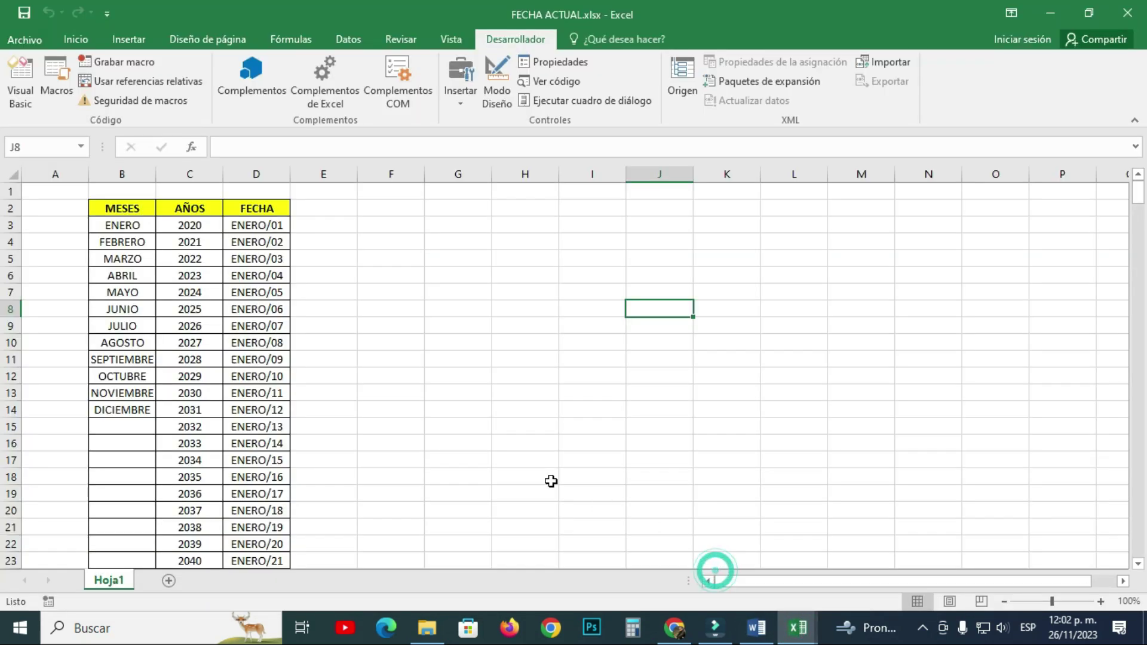
left_click(127, 174)
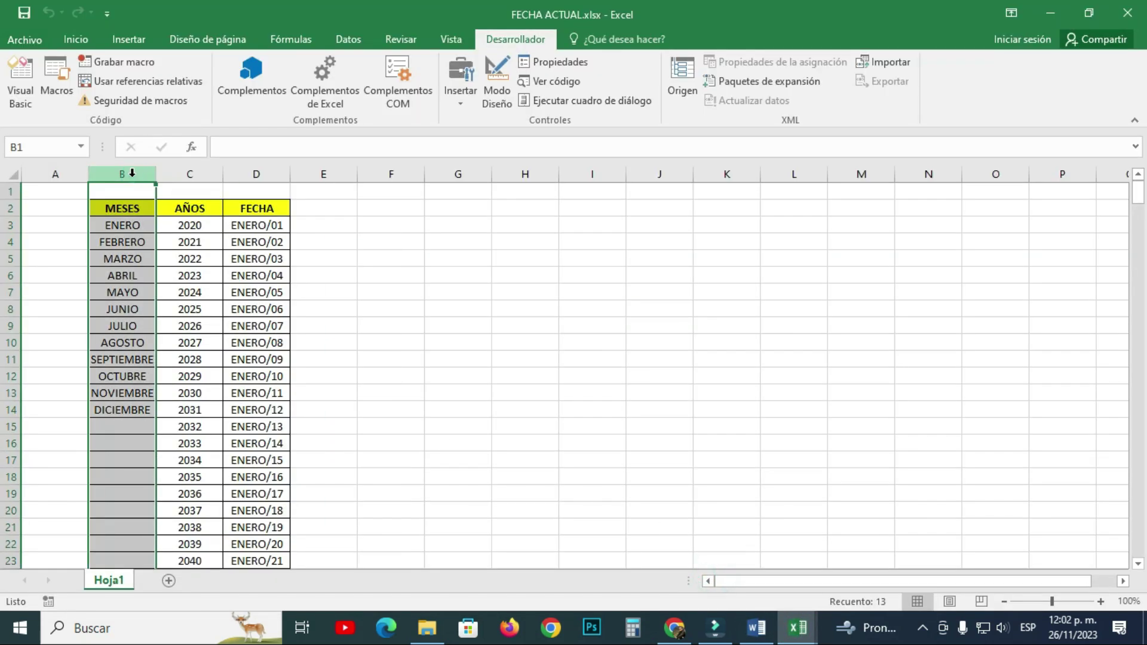
left_click(190, 174)
left_click(257, 174)
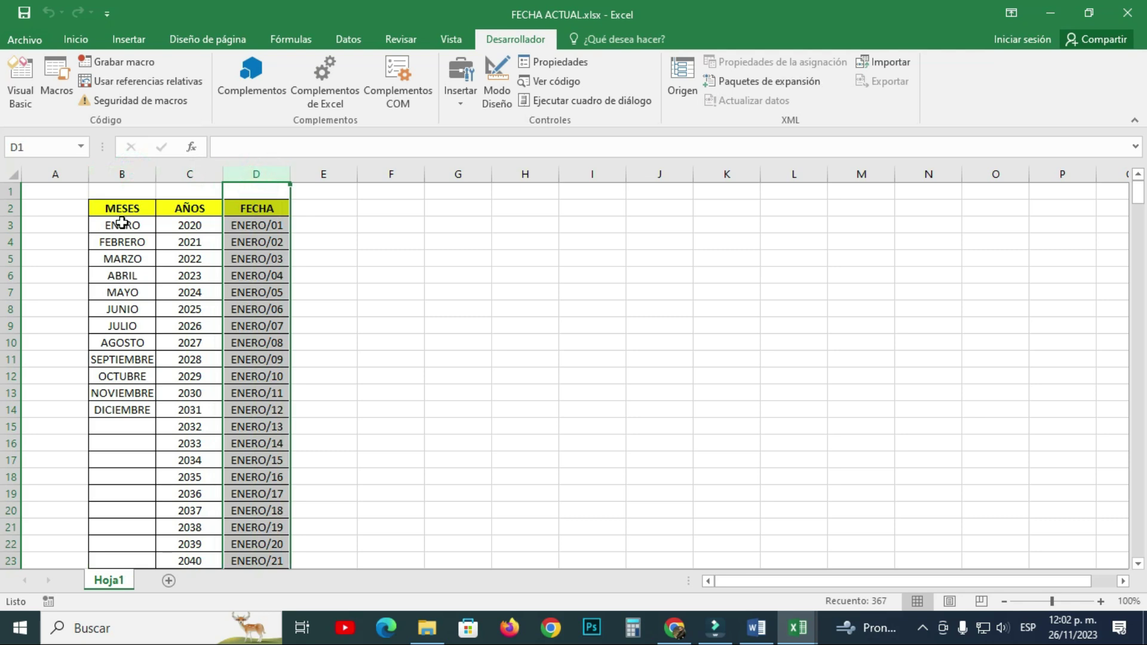
left_click(132, 176)
left_click(123, 410)
- Rename the Hoja1 sheet to DATOS
right_click(107, 580)
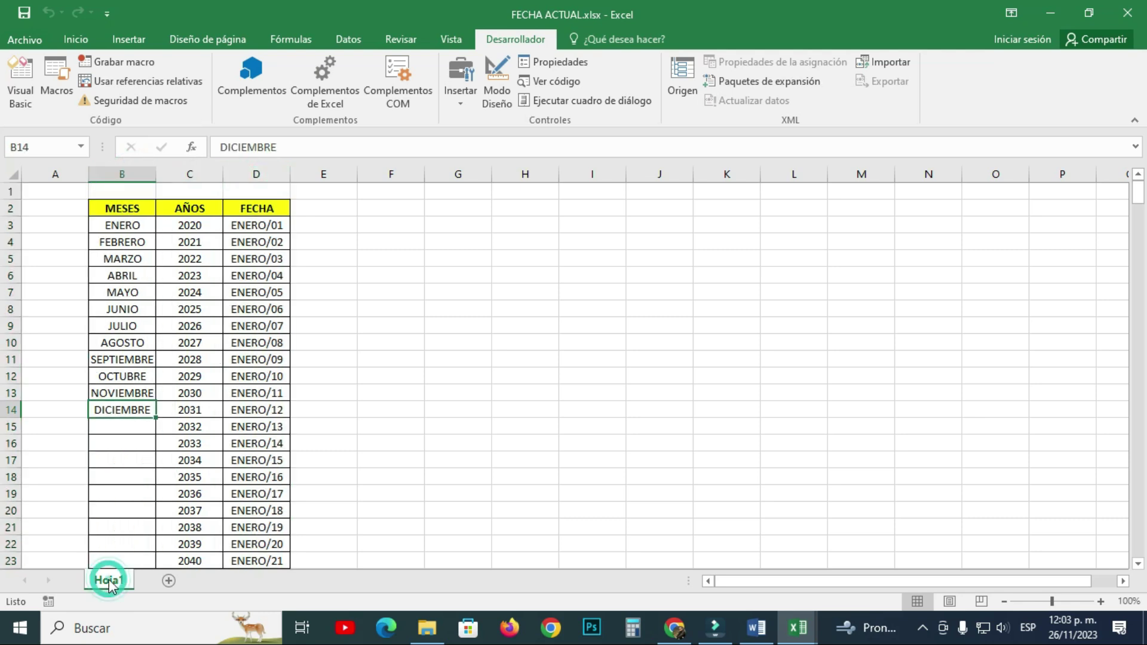
left_click(206, 424)
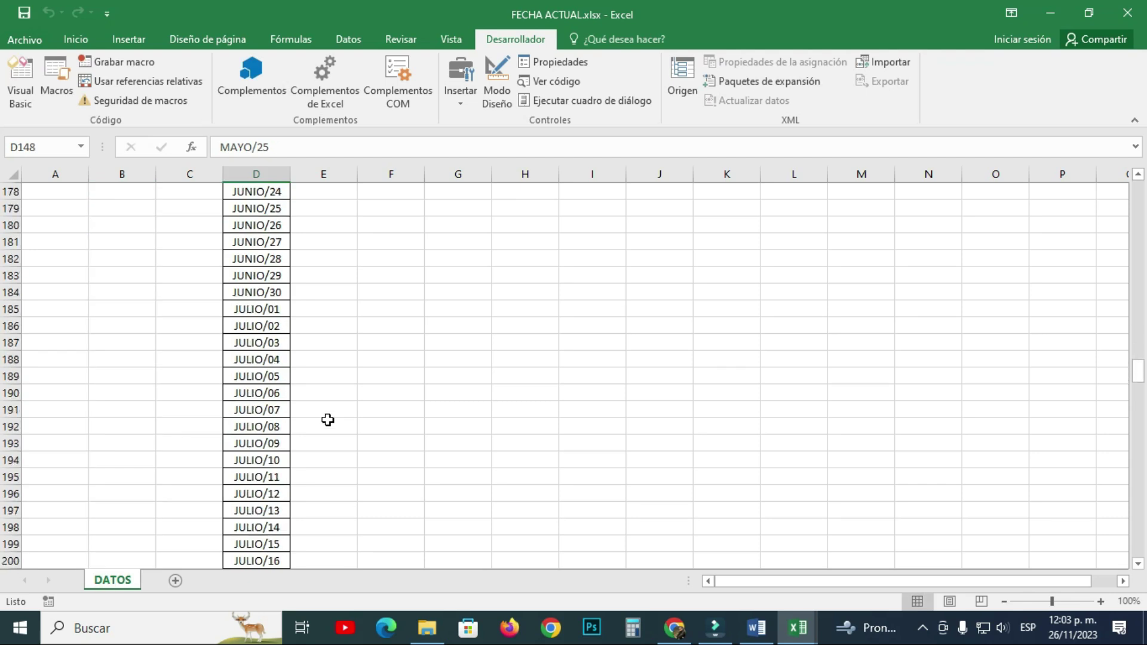
scroll(328, 419, "down", 10)
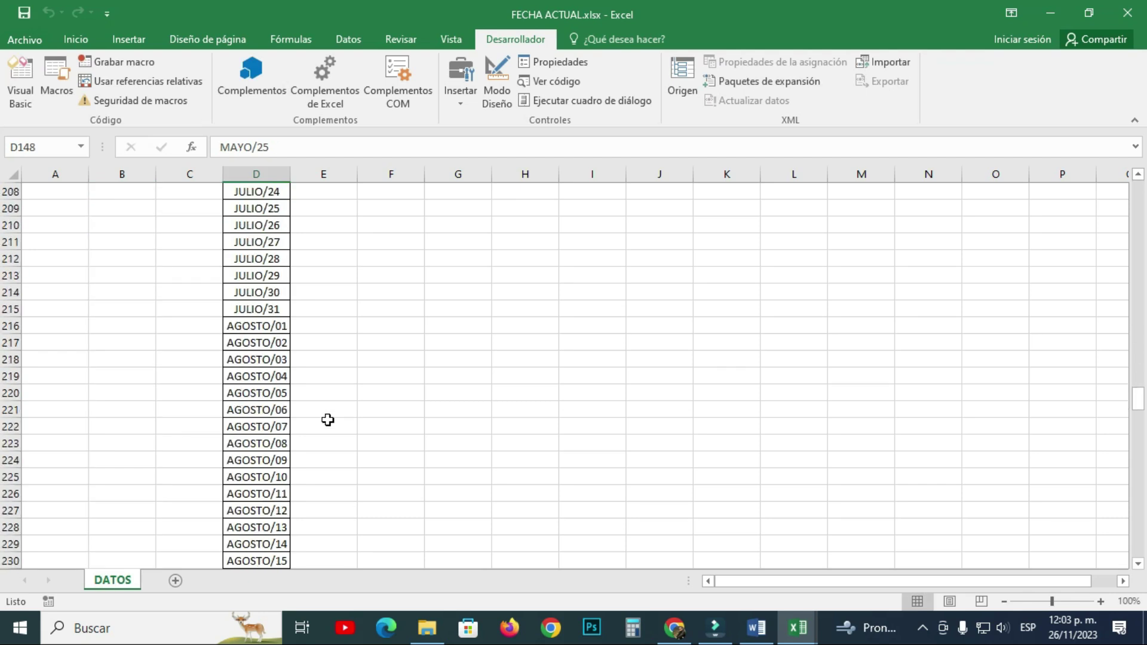
scroll(328, 419, "down", 10)
scroll(331, 424, "down", 6)
scroll(331, 424, "down", 9)
scroll(330, 424, "down", 5)
scroll(330, 424, "down", 3)
- Widen the FECHA column, check the end of its list, and return to the form designer
left_click_drag(295, 175, 326, 175)
scroll(308, 462, "down", 3)
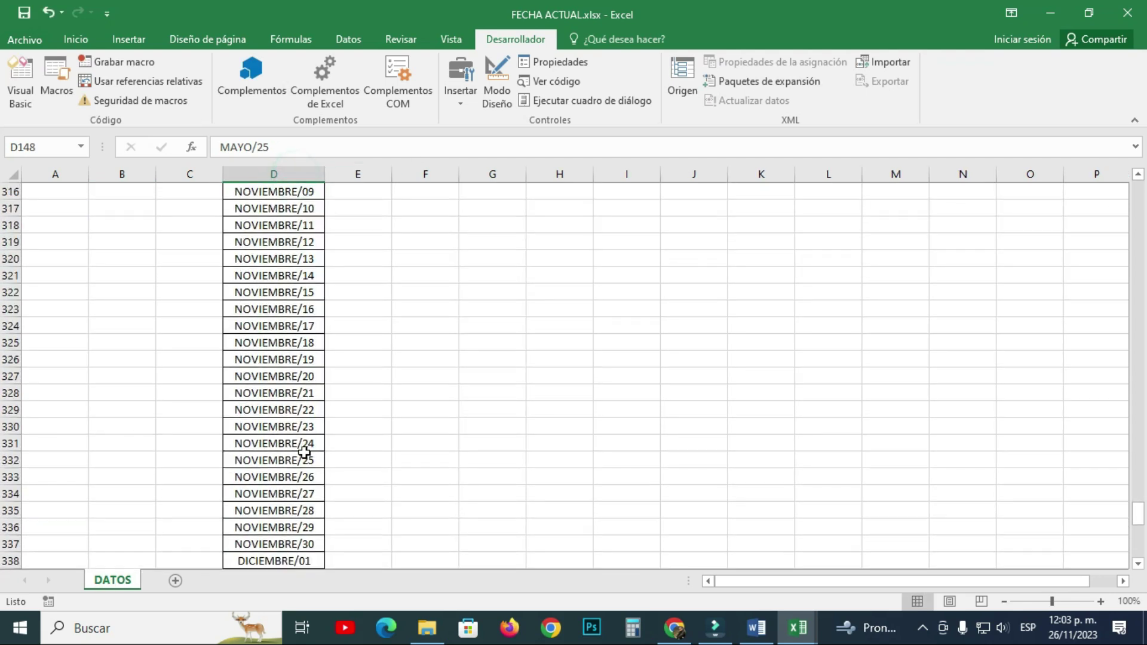
scroll(308, 461, "down", 6)
scroll(307, 461, "down", 5)
key("ctrl+Down")
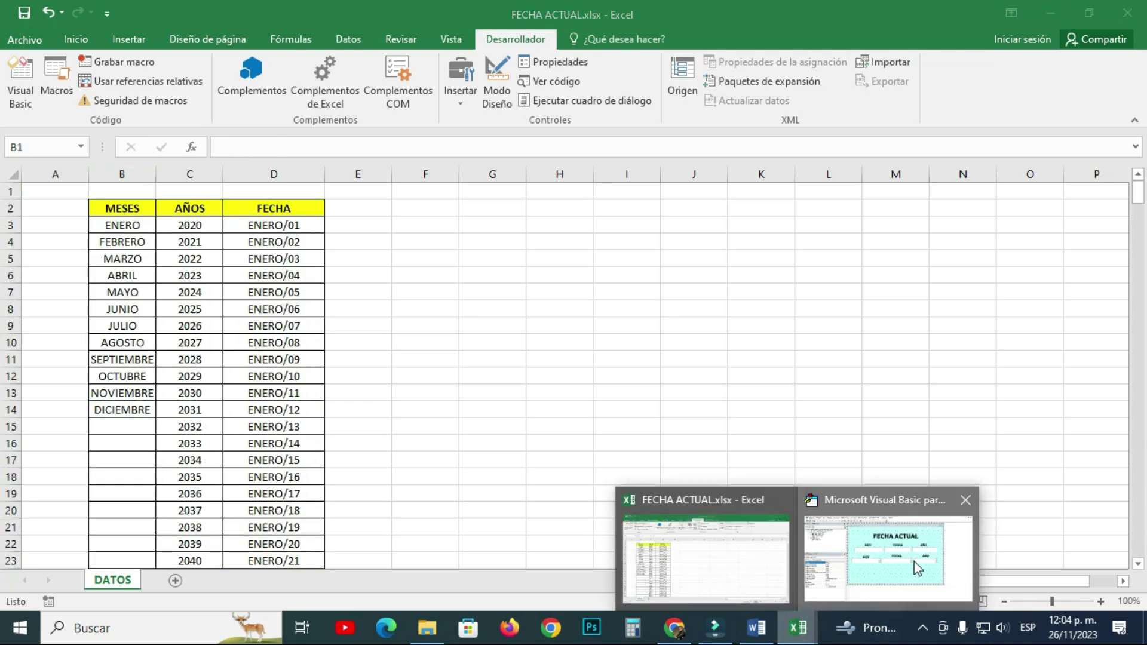
mouse_move(797, 627)
left_click(913, 558)
left_click(432, 330)
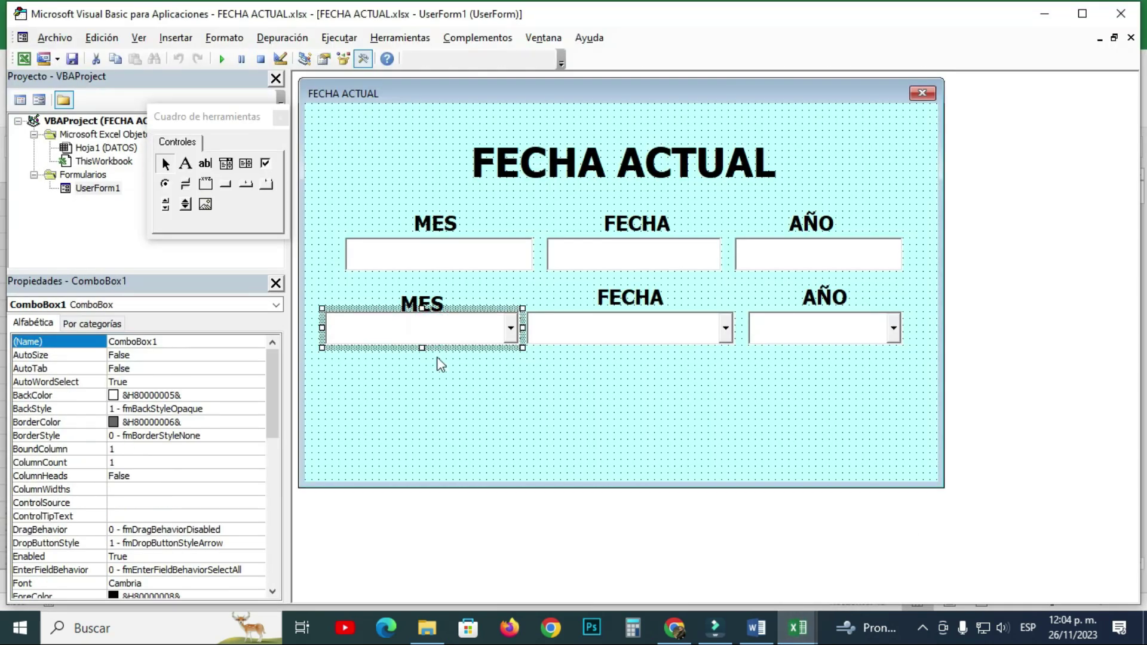
- Align the lower MES heading with the FECHA heading
left_click(434, 306)
left_click(504, 392)
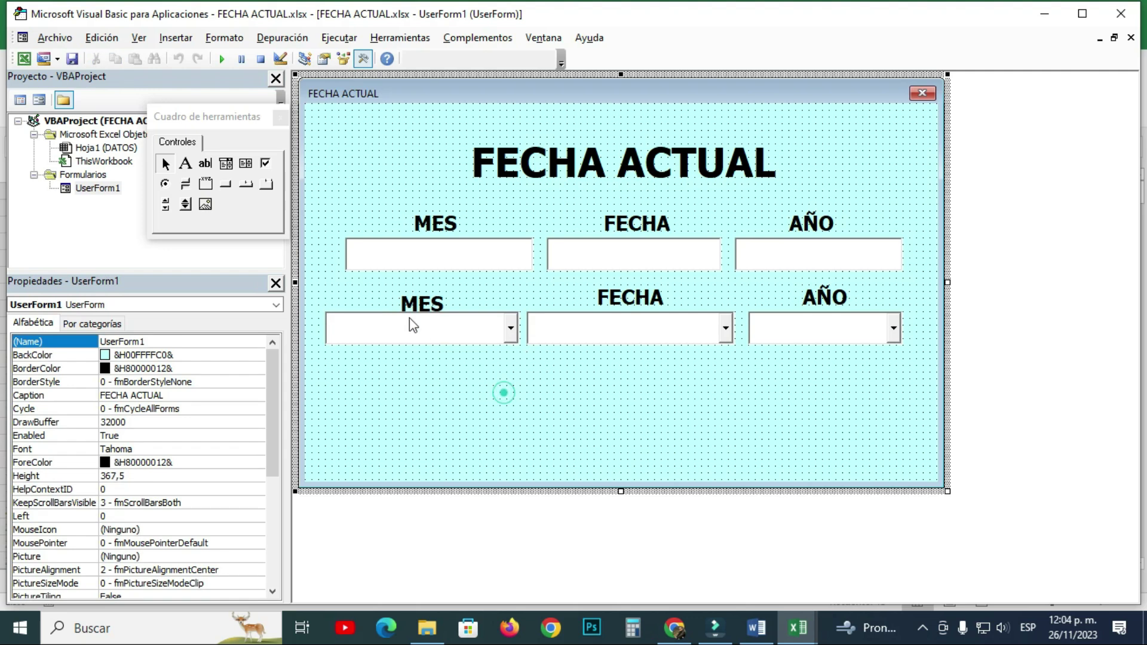
left_click(424, 302)
left_click_drag(425, 305, 425, 301)
left_click(482, 399)
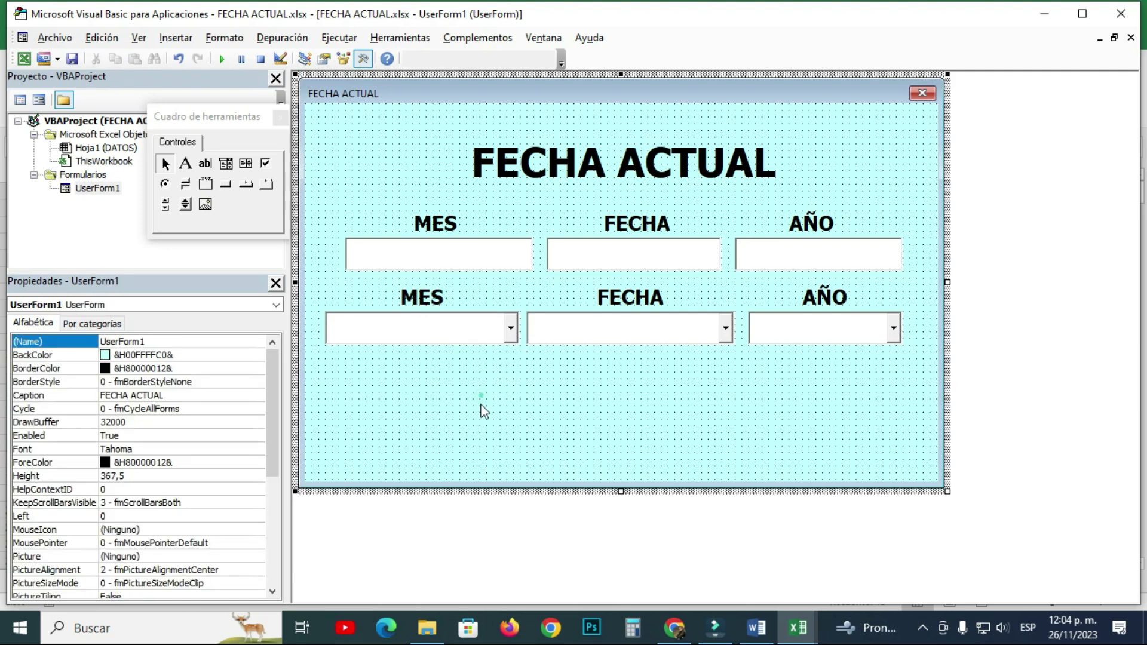
left_click(396, 327)
left_click(429, 408)
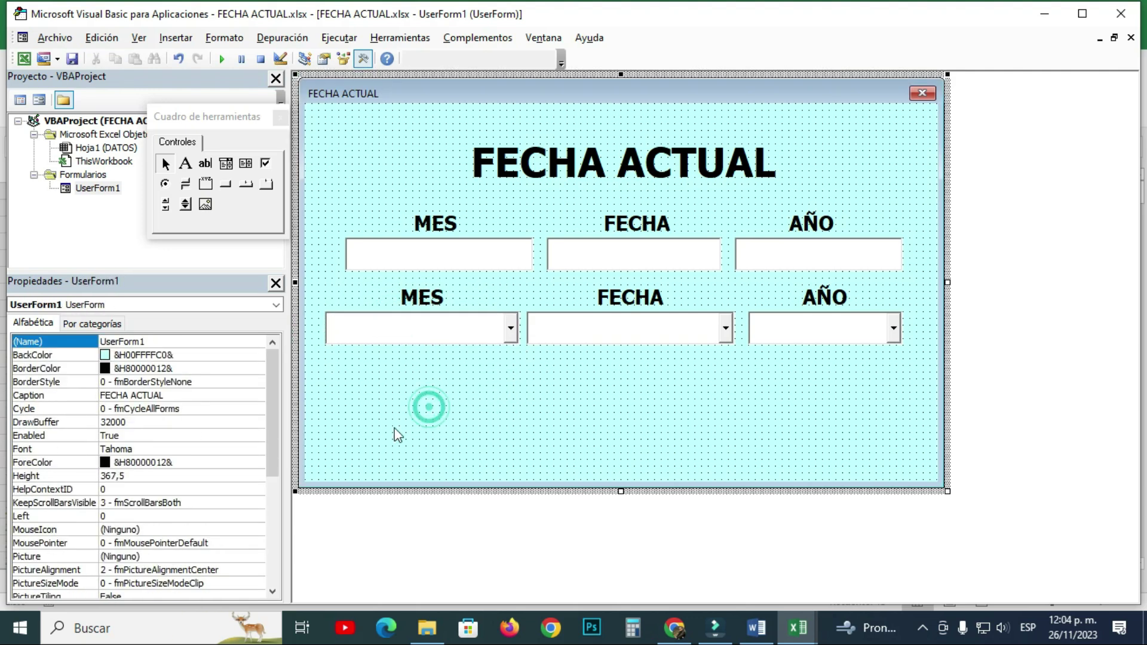
- Paste Format/UCase lines for ComboBox1–3 into UserForm_Initialize below the TextBox lines
double_click(499, 415)
left_click(519, 272)
key("Return")
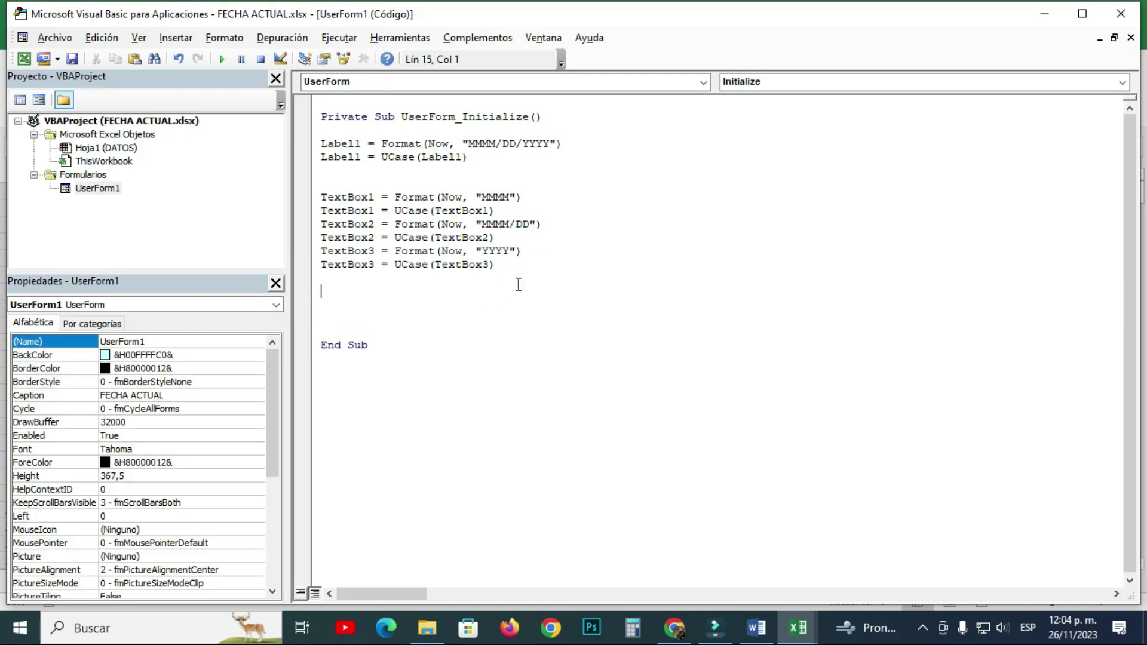
type("ComboBox1 = Format(Now, \"MMMM\") ComboBox1 = UCase(ComboBox1) ComboBox2 = Format(Now, \"MMMM/DD\") ComboBox2 = UCase(ComboBox2) ComboBox3 = Format(Now, \"YYYY\") ComboBox3 = UCase(ComboBox3)")
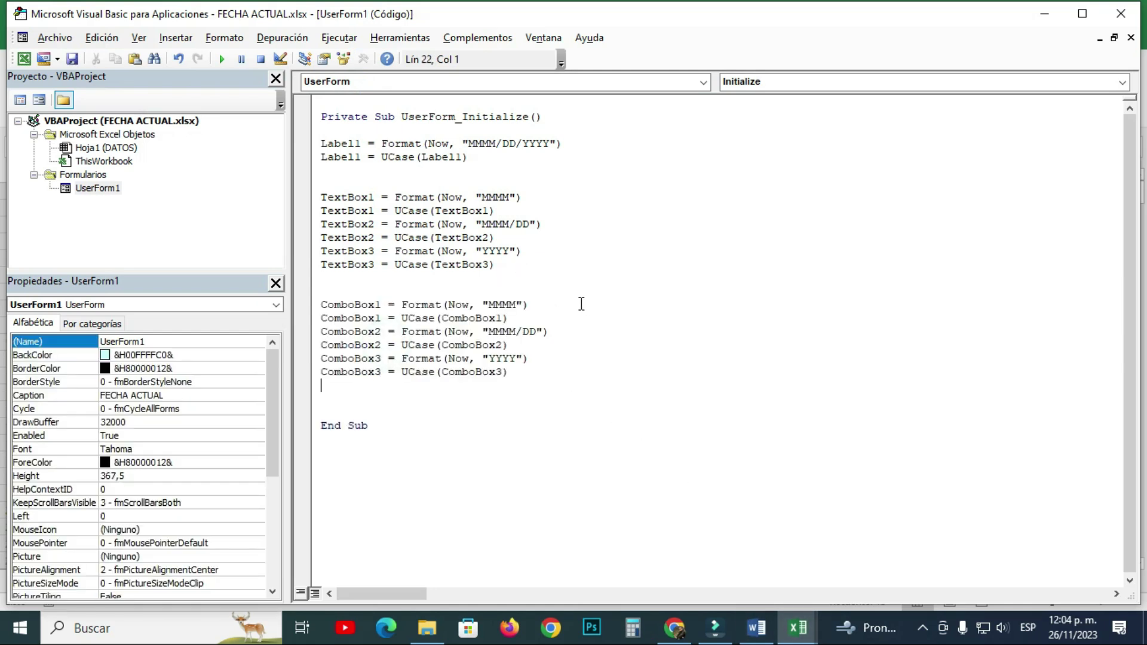
left_click(565, 306)
left_click_drag(321, 305, 557, 304)
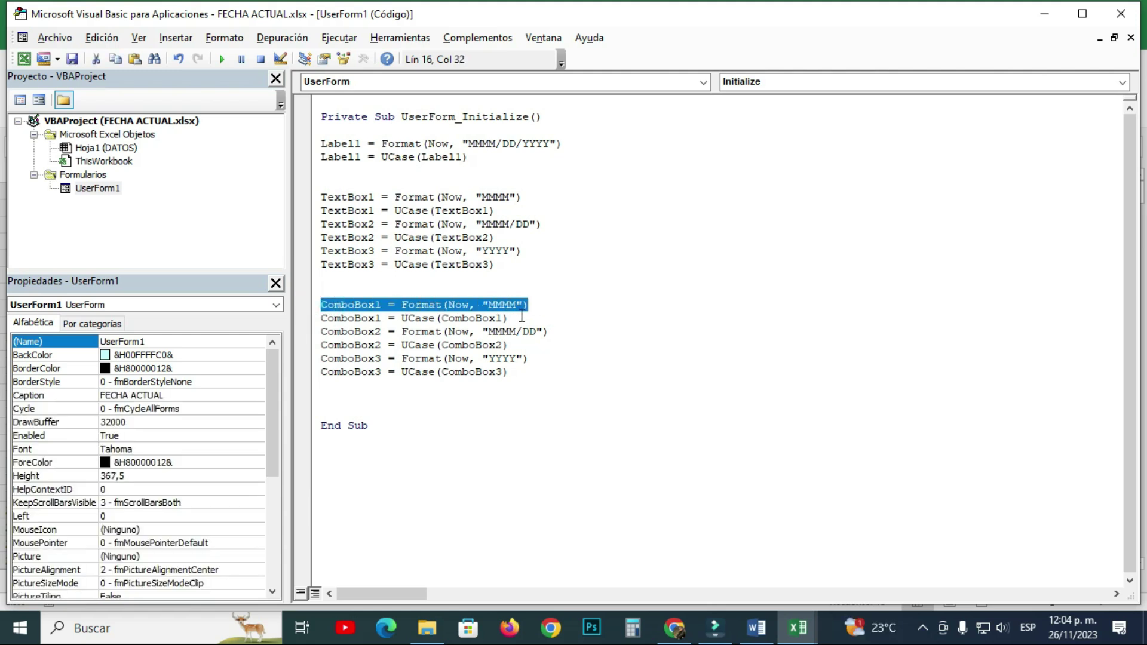
left_click(505, 197)
mouse_move(525, 185)
left_mouse_down()
mouse_move(339, 191)
mouse_move(578, 203)
left_mouse_up()
- Walk through the ComboBox1 MMMM line, its UCase line, and the ComboBox2 and ComboBox3 lines
double_click(327, 303)
left_click_drag(509, 318, 303, 323)
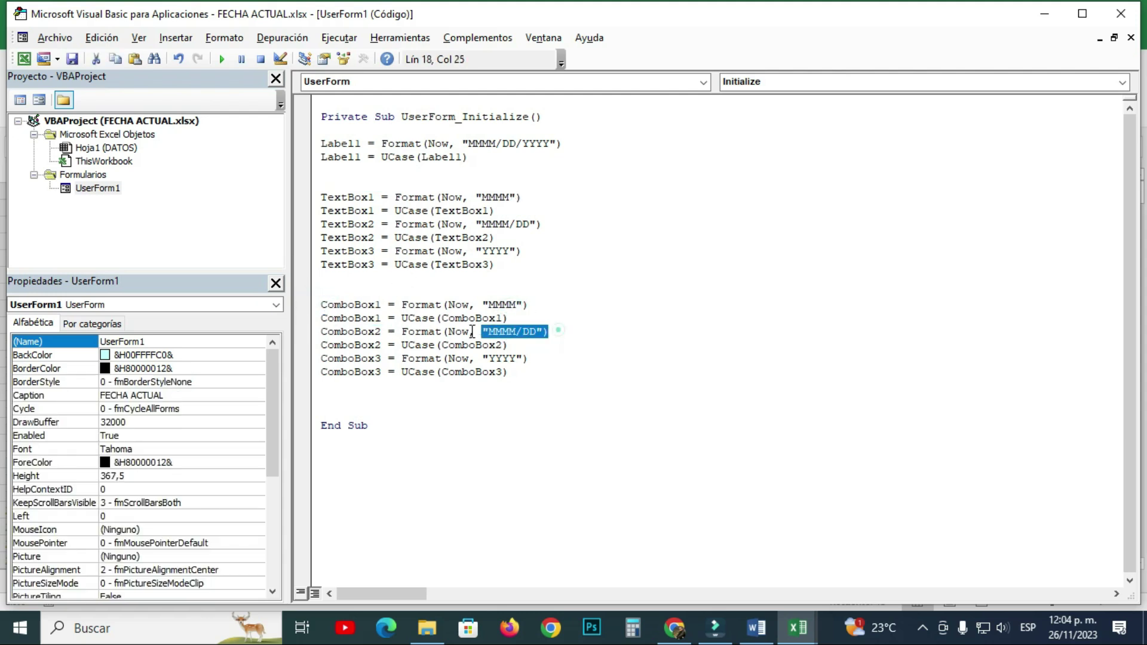
left_click_drag(550, 331, 310, 333)
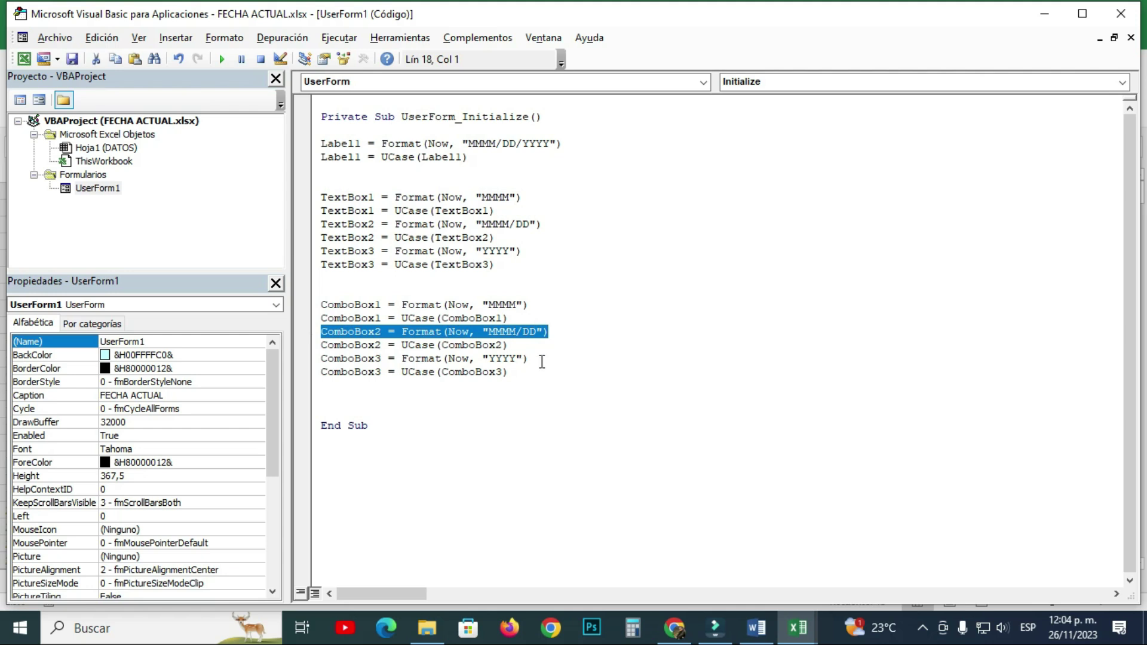
left_click_drag(541, 360, 315, 357)
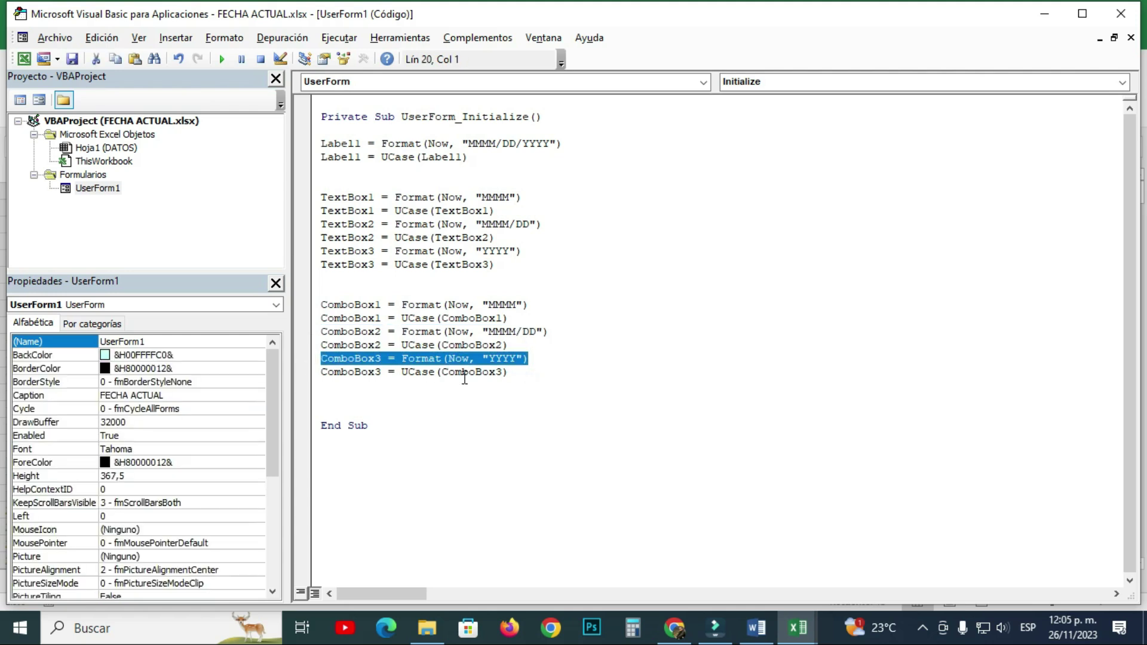
left_click(510, 373)
left_click_drag(531, 305, 323, 305)
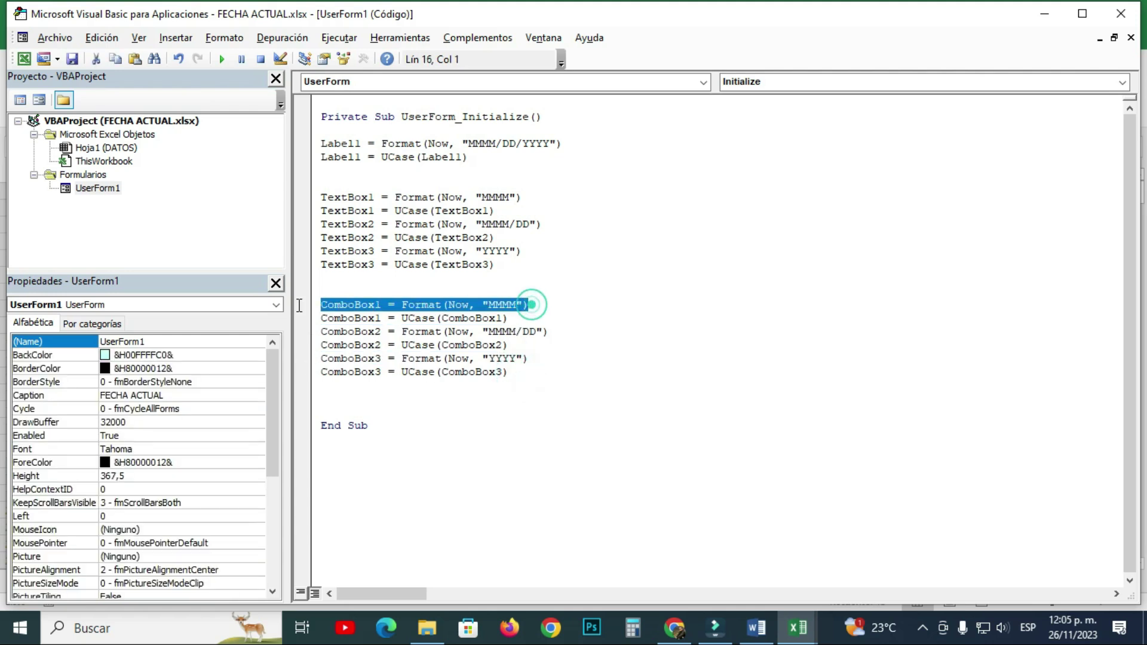
left_click_drag(488, 305, 521, 305)
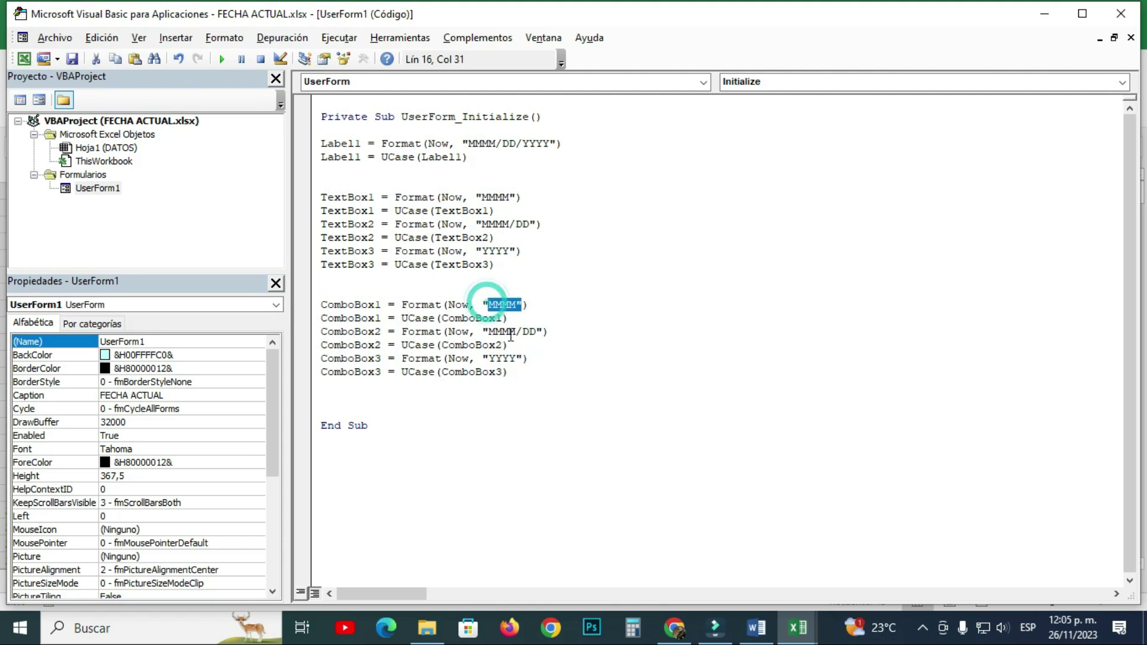
left_click(486, 330)
- Go over the ComboBox2 MMMM/DD and ComboBox3 format assignments, then run the form
left_click_drag(320, 332, 359, 330)
double_click(320, 332)
left_click_drag(488, 332, 549, 332)
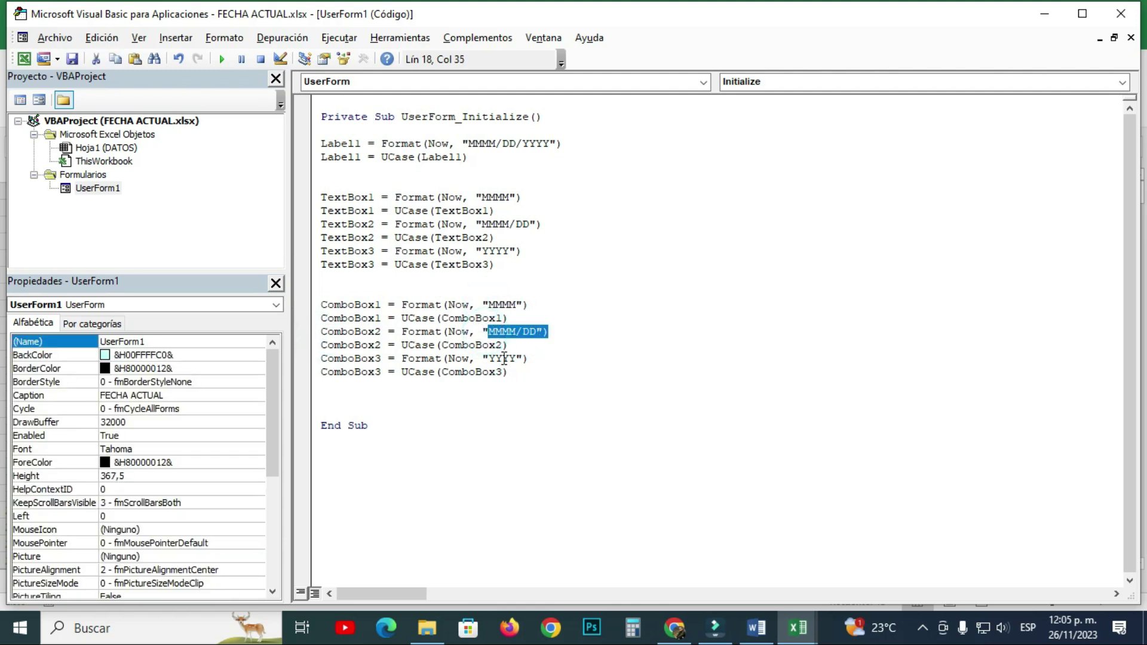
left_click_drag(327, 358, 535, 359)
left_click(612, 370)
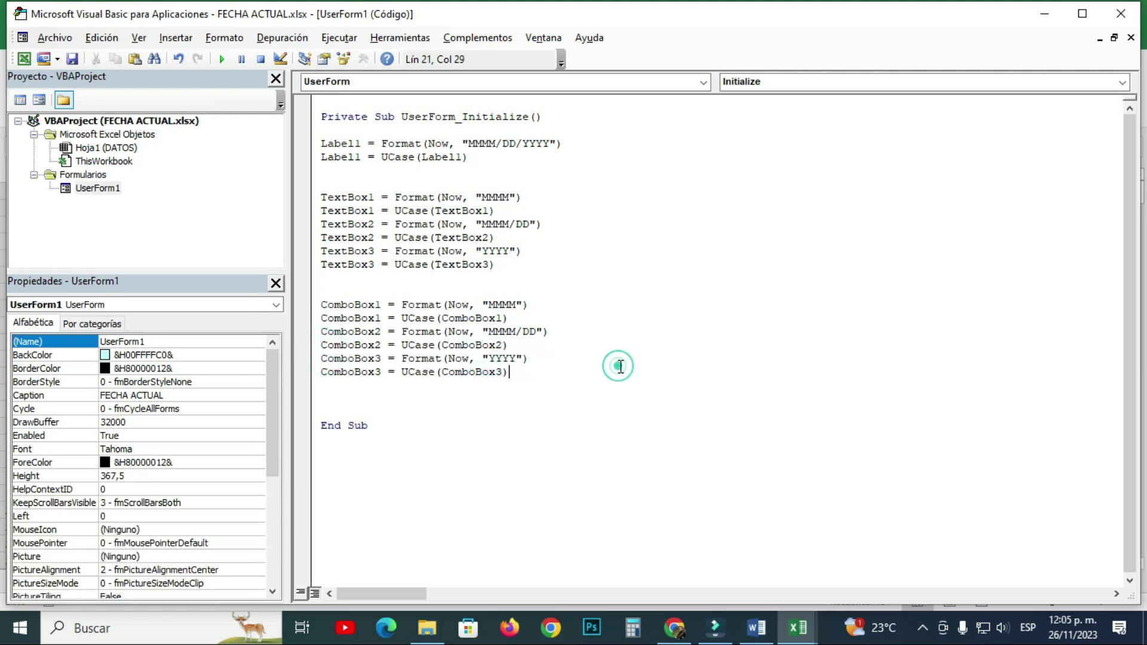
left_click(221, 60)
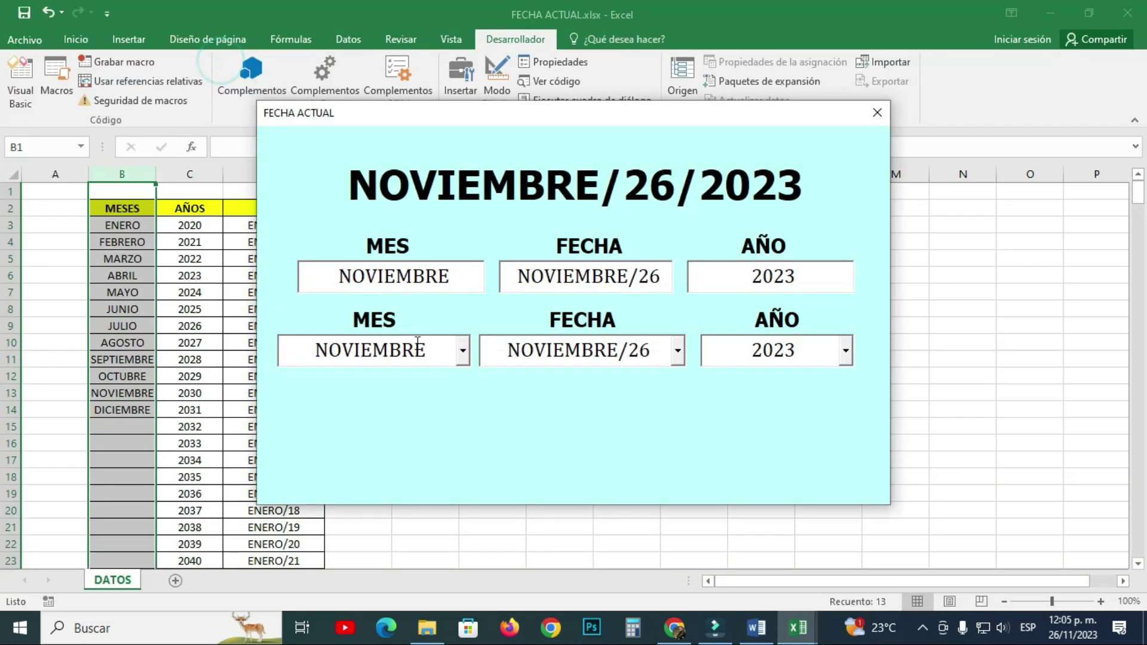
- Open the MES, FECHA and AÑO dropdowns, find them empty, close, and select the MES combobox
left_click(464, 352)
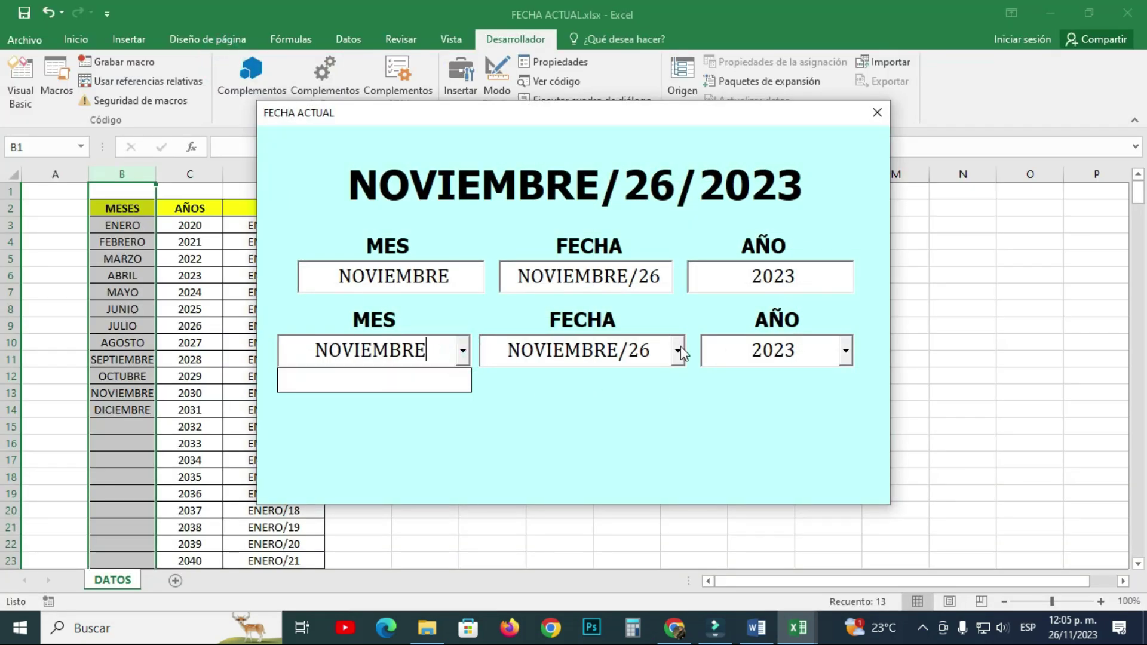
left_click(636, 353)
key("Tab")
key("Tab")
key("Tab")
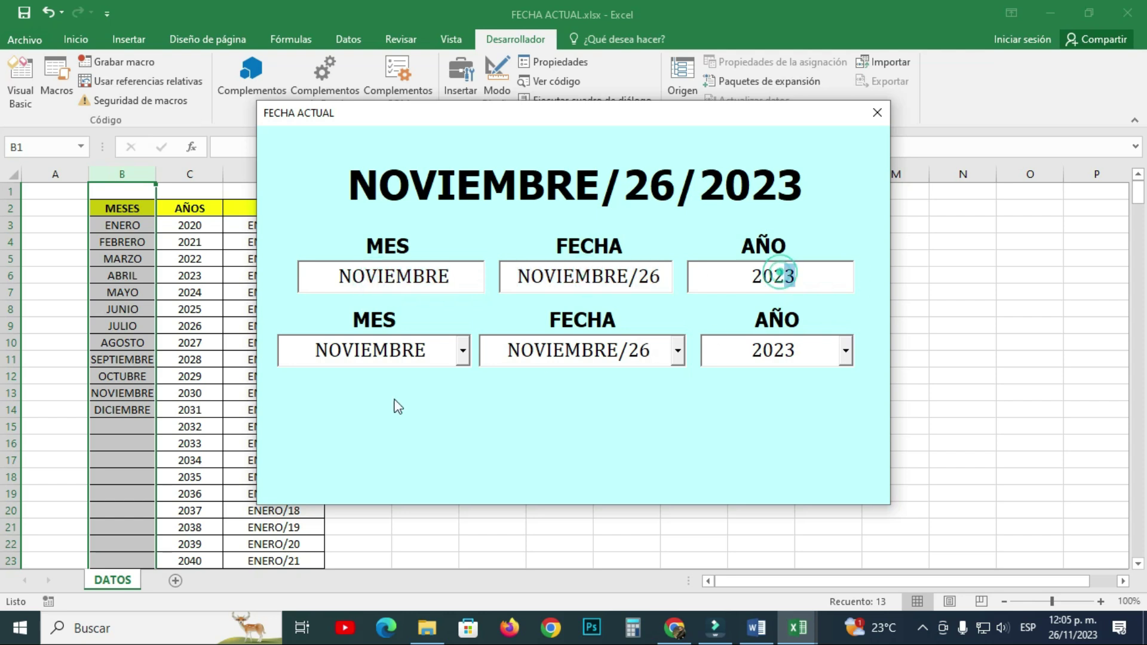
key("Tab")
key("Tab")
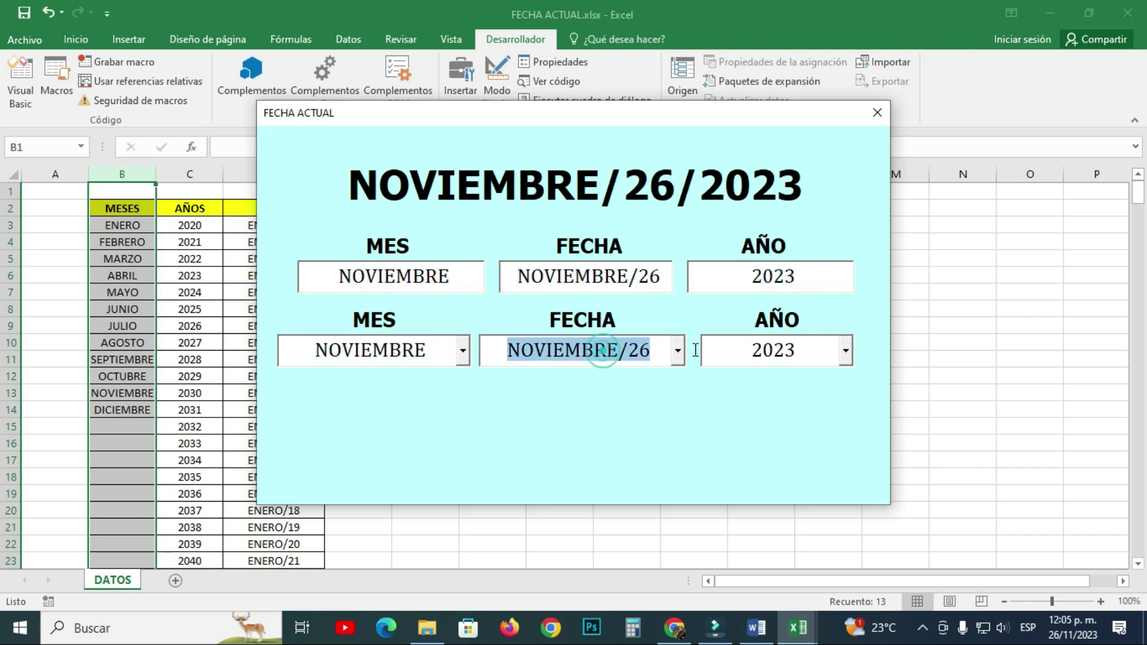
left_click(801, 347)
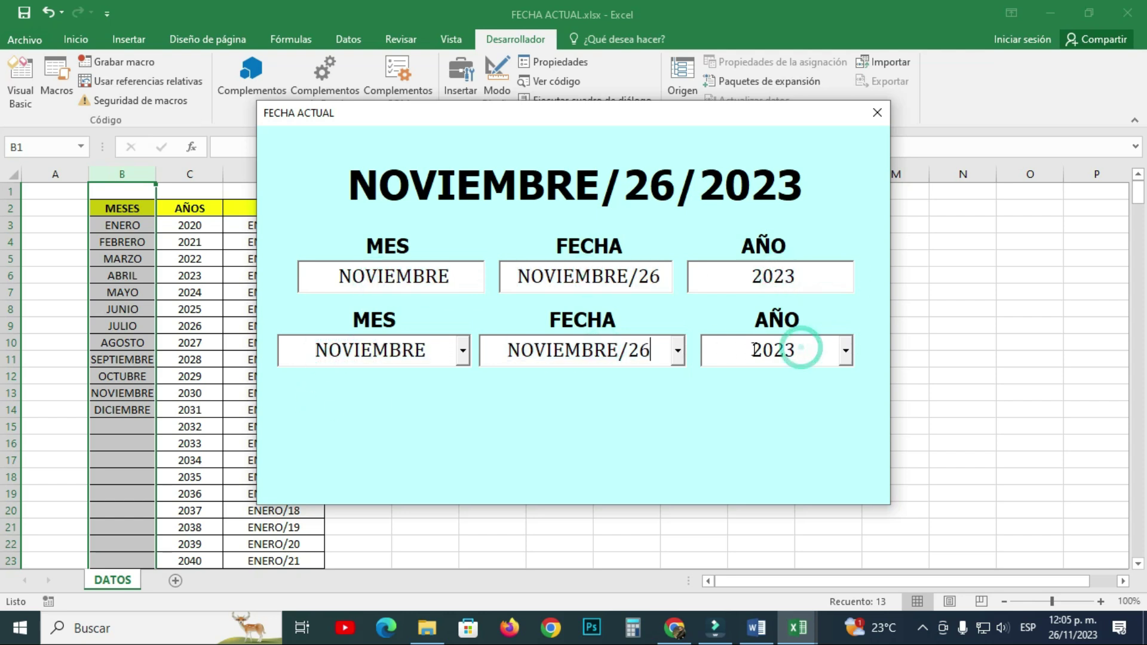
left_click(463, 353)
left_click(679, 355)
left_click(678, 355)
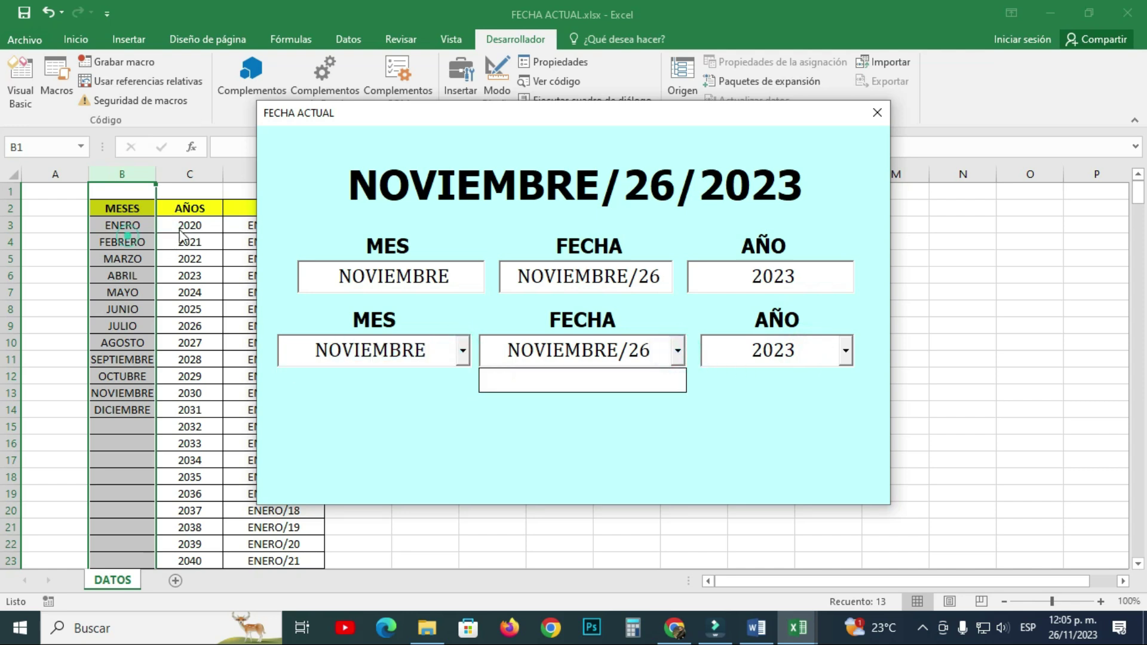
left_click(845, 351)
left_click(877, 113)
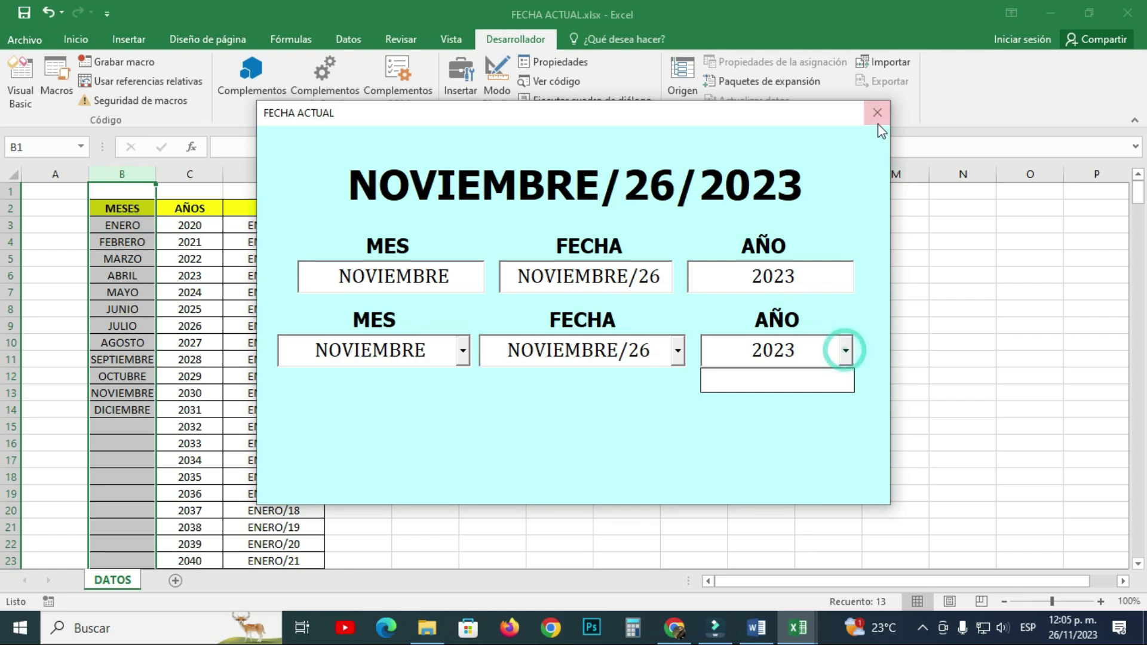
left_click(513, 399)
left_click(414, 328)
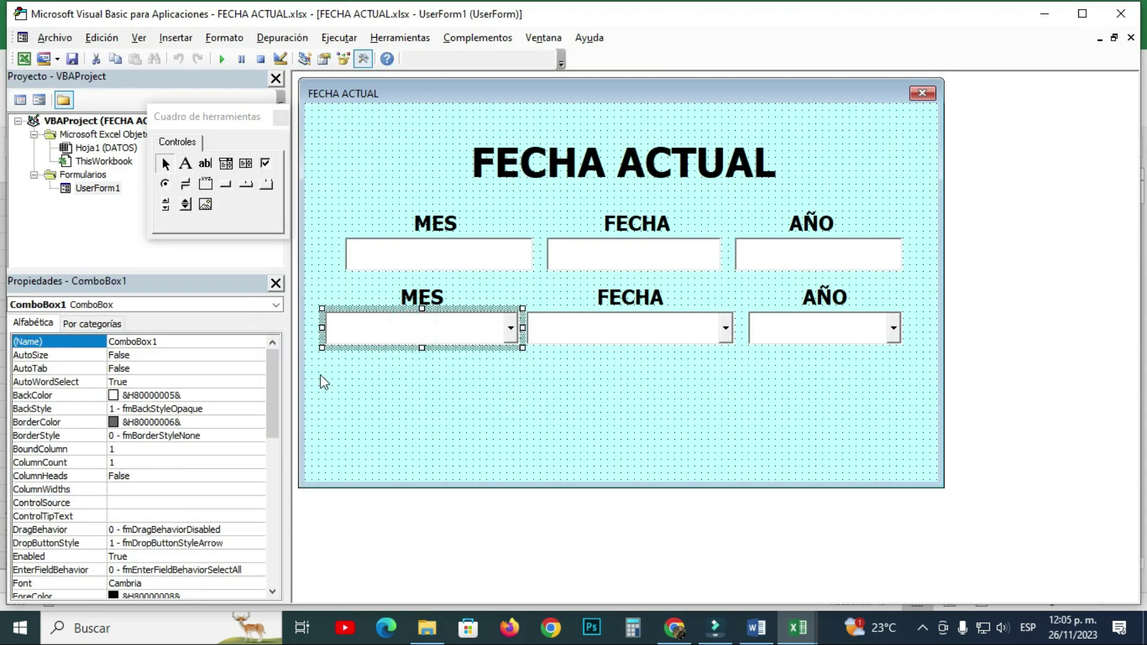
- Select ComboBox1's RowSource property and confirm the month names occupy DATOS!B3:B14
left_click_drag(274, 384, 263, 561)
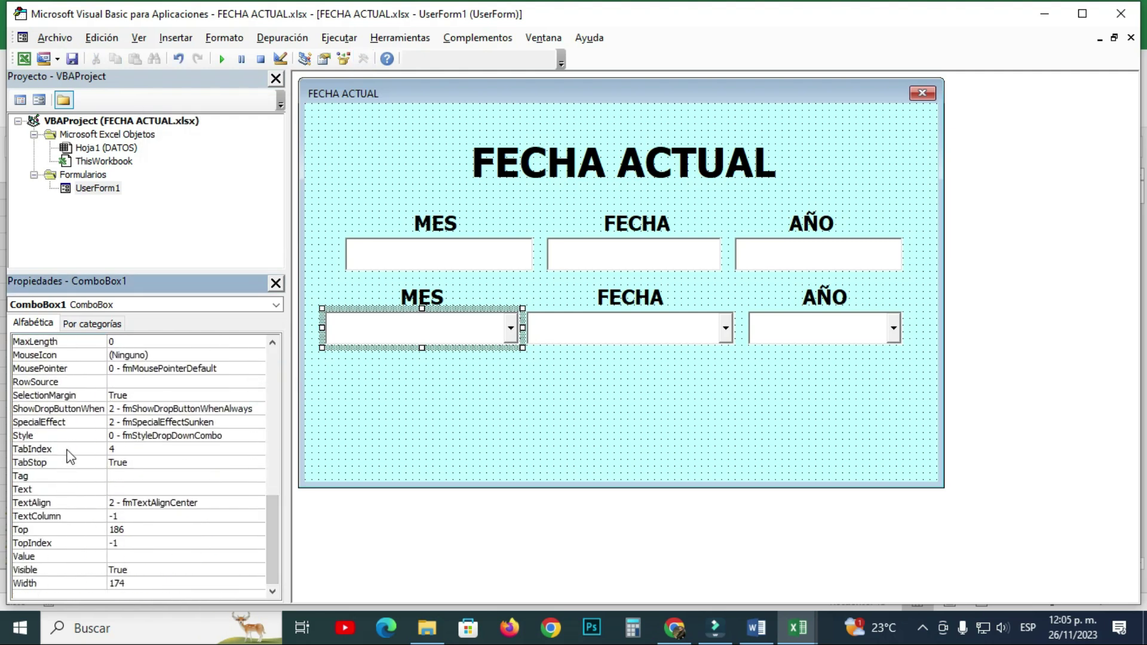
left_click(77, 381)
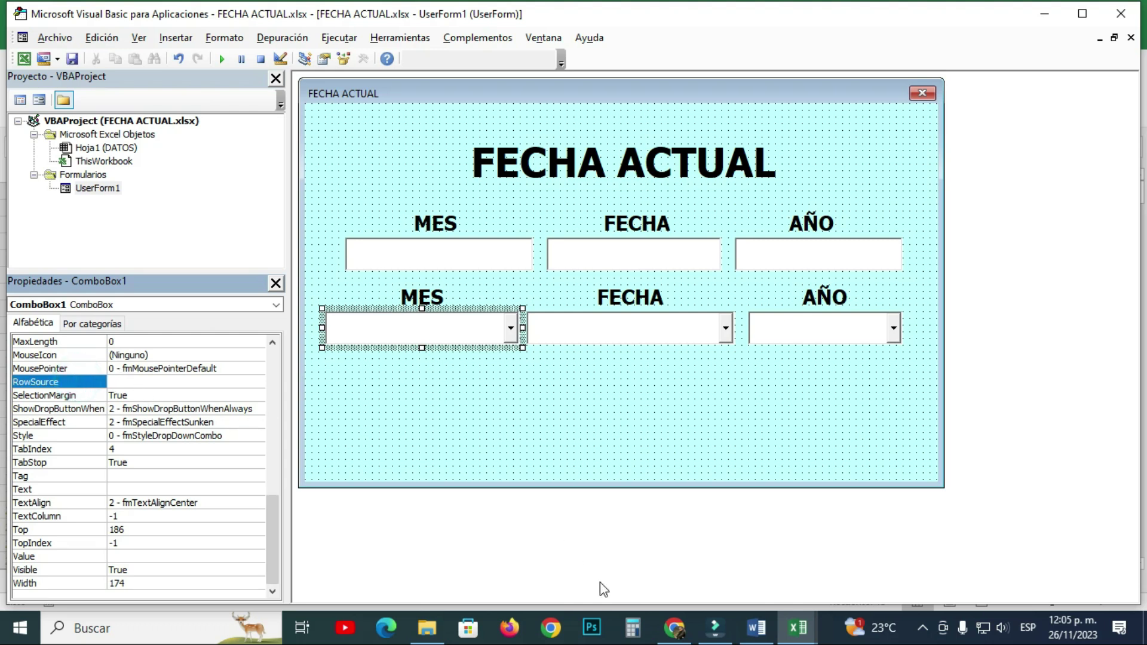
left_click(800, 628)
left_click(755, 597)
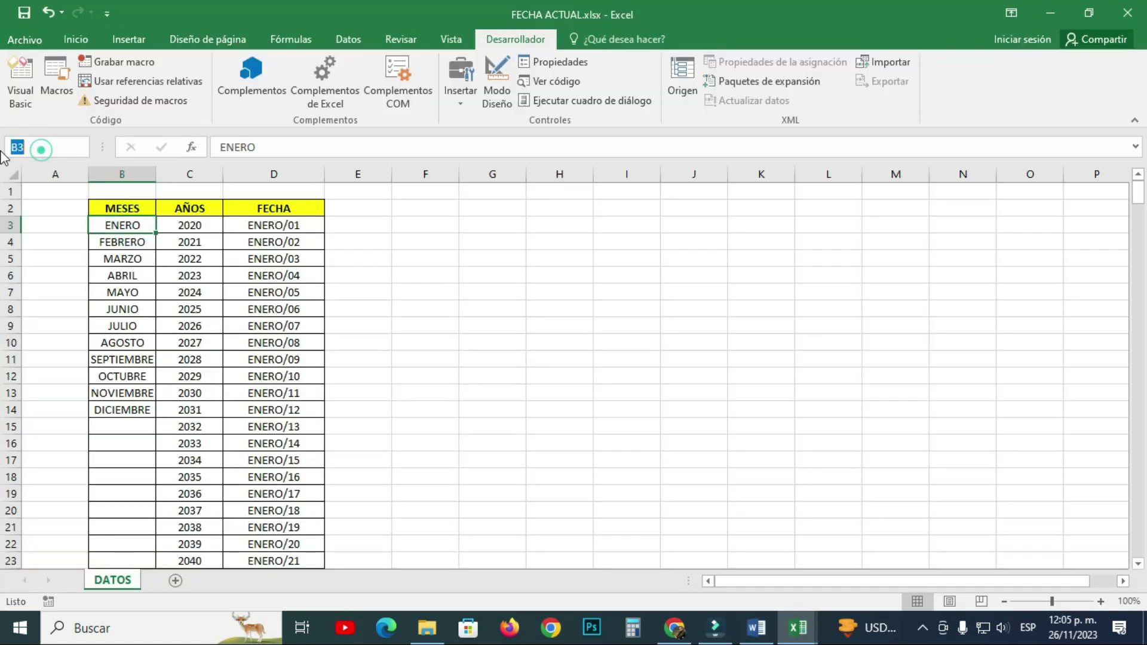
left_click(123, 410)
left_click(44, 148)
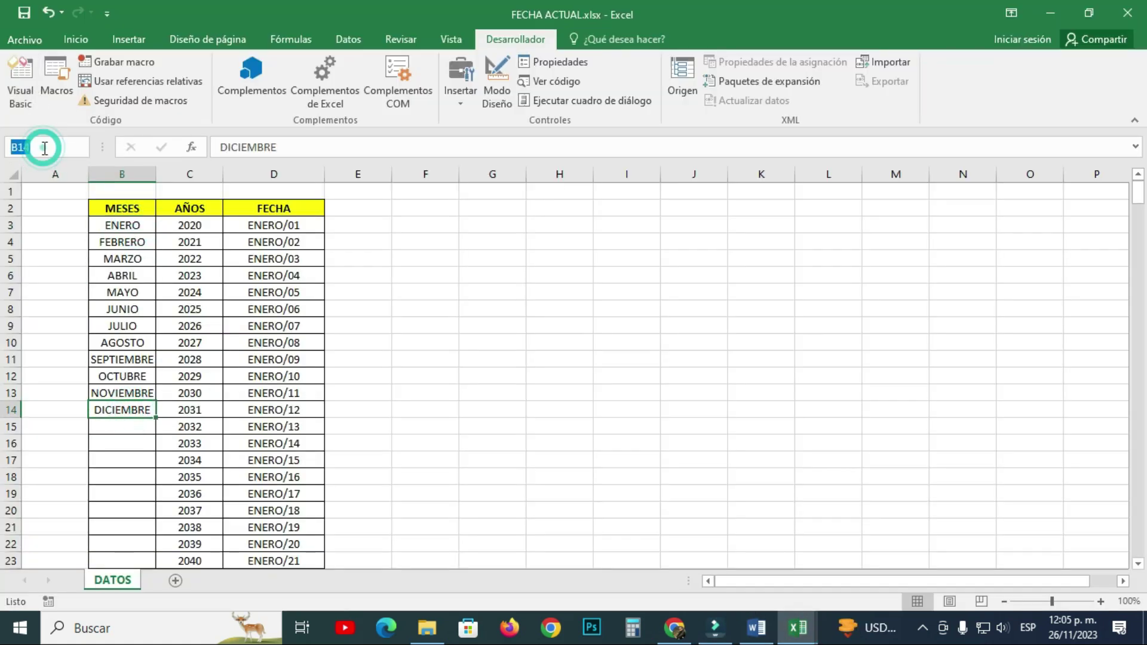
left_click(665, 258)
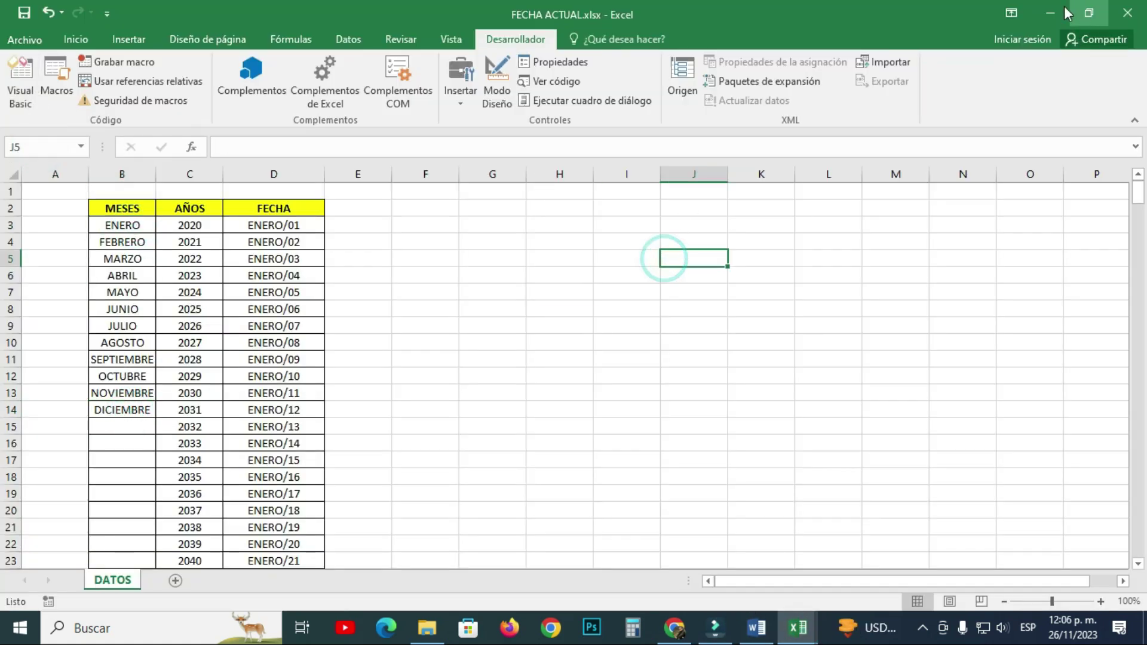
- Return to the editor and reselect ComboBox1's RowSource property, ready for DATOS!B3:B14
left_click(1051, 20)
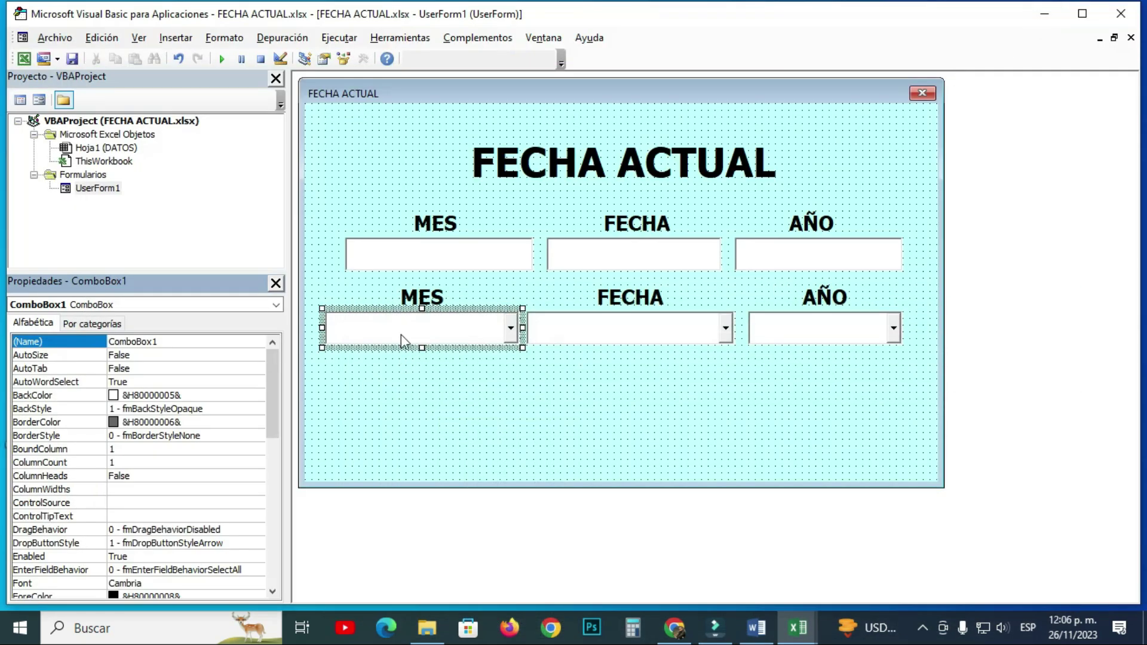
scroll(149, 496, "down", 3)
scroll(137, 508, "down", 3)
scroll(125, 523, "down", 4)
scroll(113, 537, "down", 1)
left_click(90, 381)
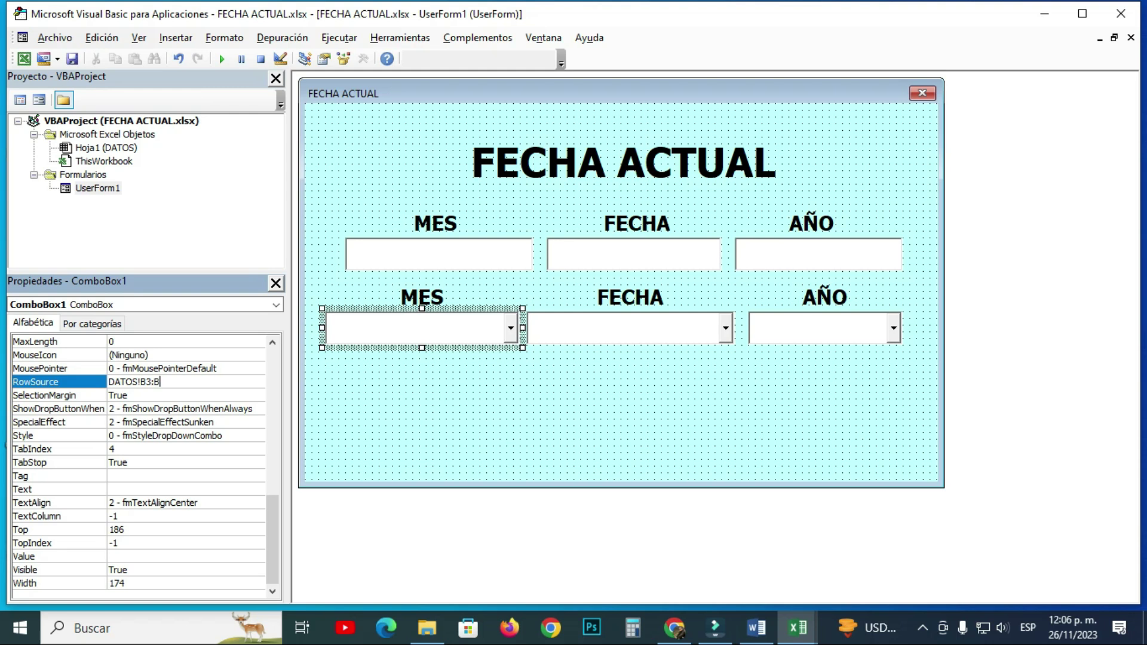
- Run the form and try ENERO, FEBRERO and ABRIL in the MES combo box
left_click(509, 380)
left_click(227, 60)
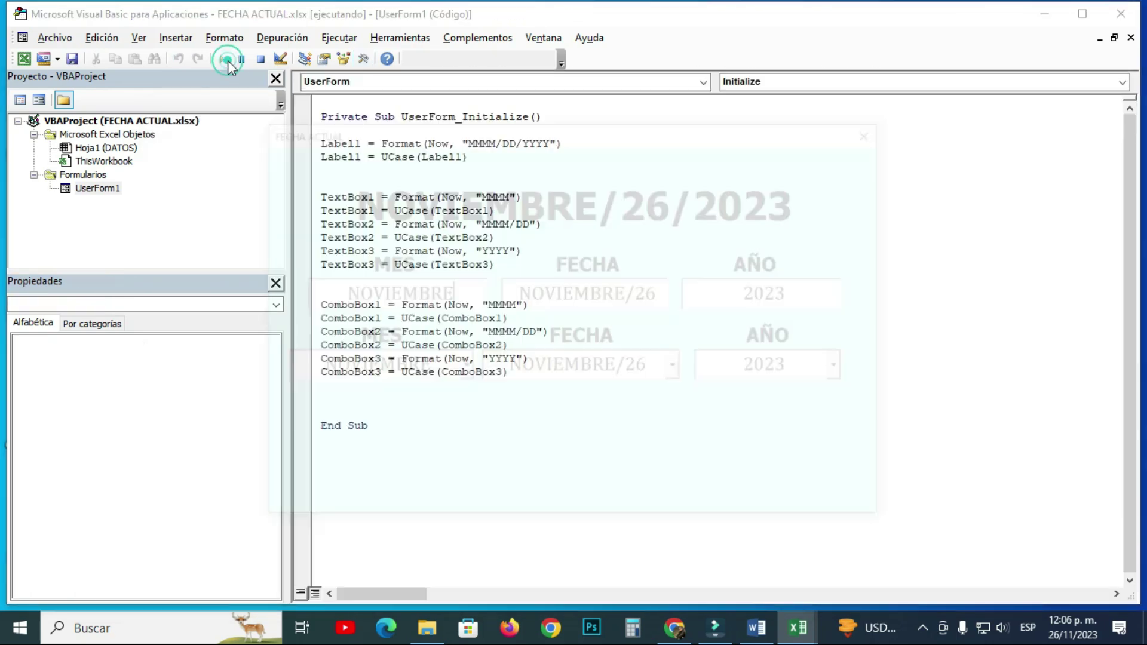
left_click(463, 368)
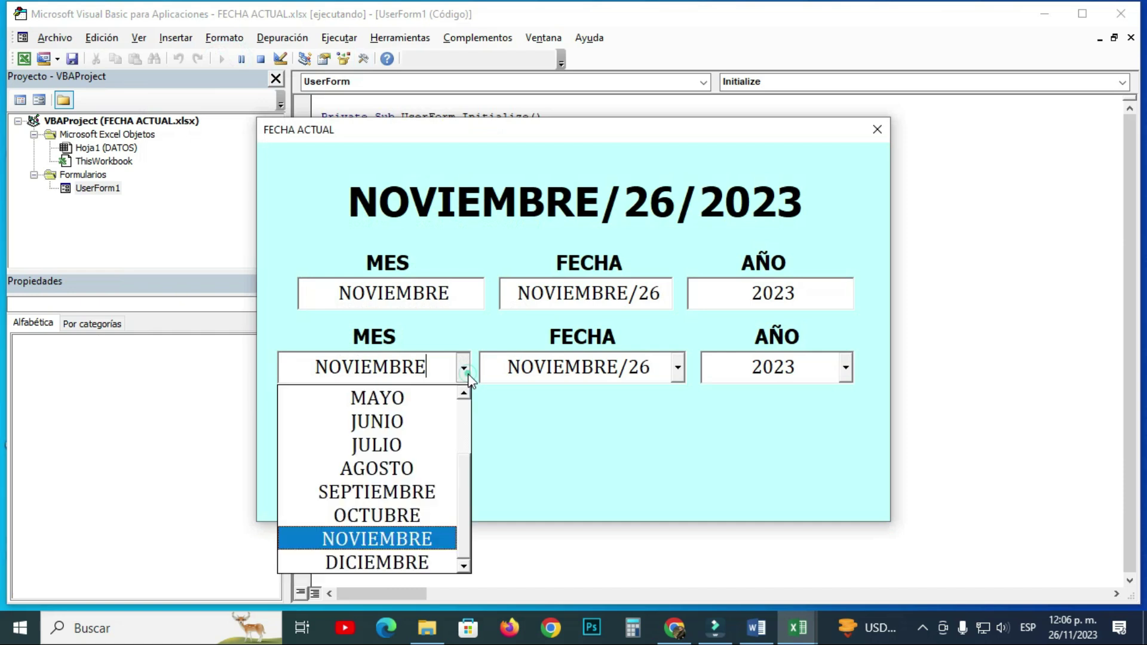
scroll(464, 459, "up", 1)
scroll(465, 472, "up", 1)
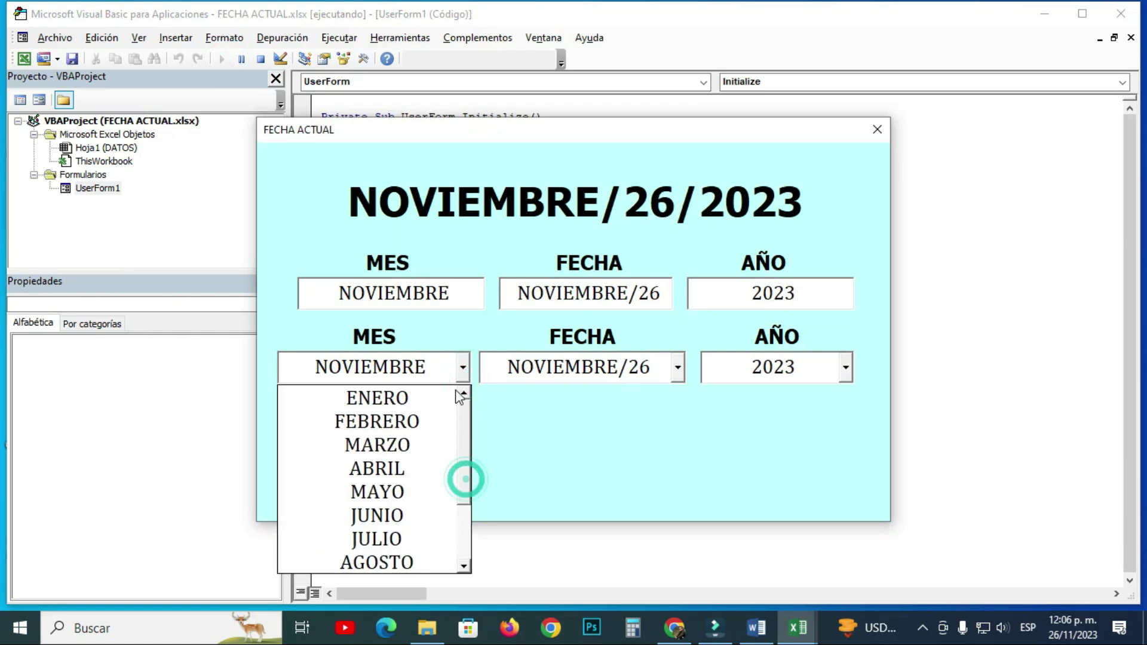
left_click(404, 407)
left_click(464, 368)
left_click(395, 422)
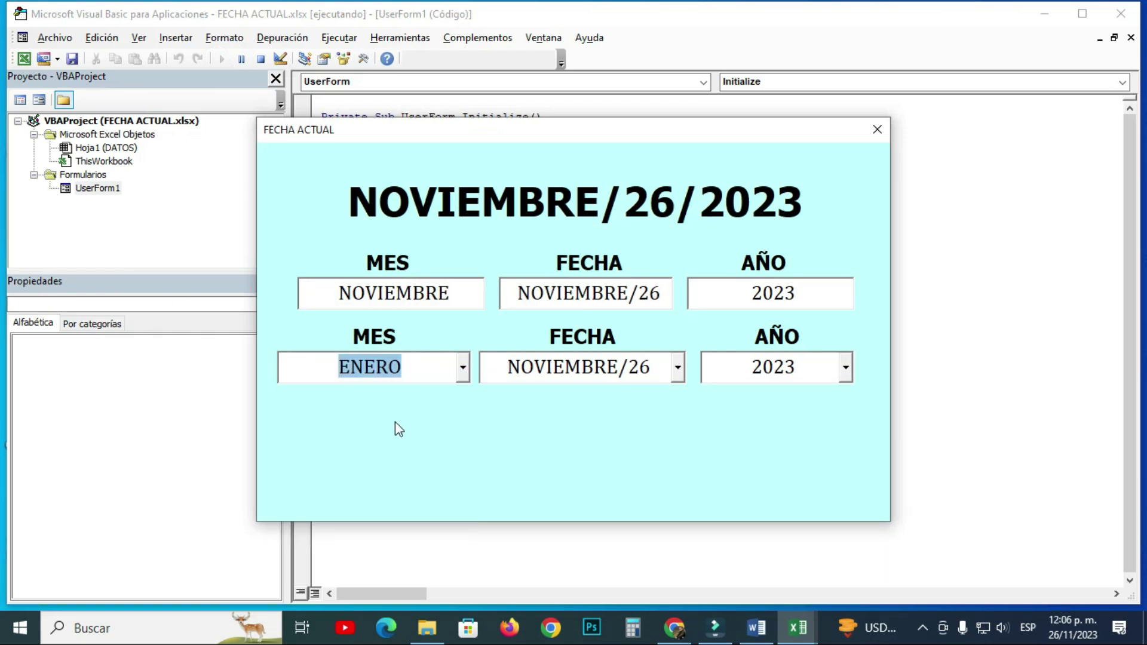
left_click(461, 375)
left_click(396, 453)
- Select the ABRIL text in MES and confirm the FECHA list is still empty
left_click(408, 365)
double_click(408, 366)
left_click(677, 368)
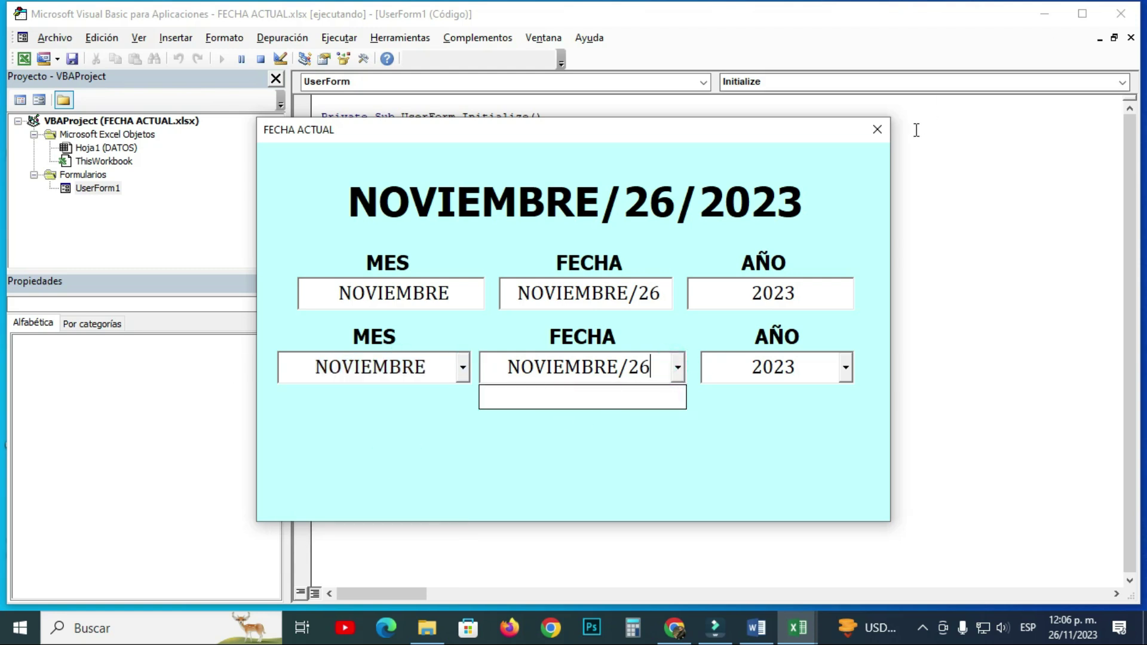
left_click(876, 130)
- Close the form, select the FECHA combo box, and find the date range D3 to D368 in Excel
left_click(877, 130)
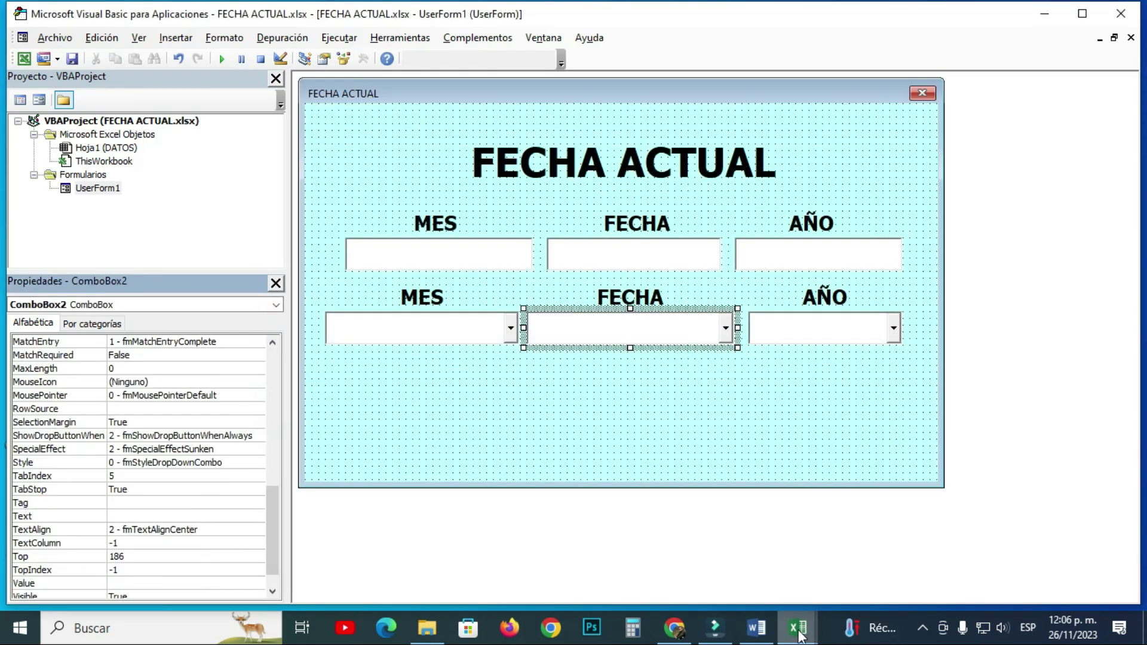
left_click(600, 334)
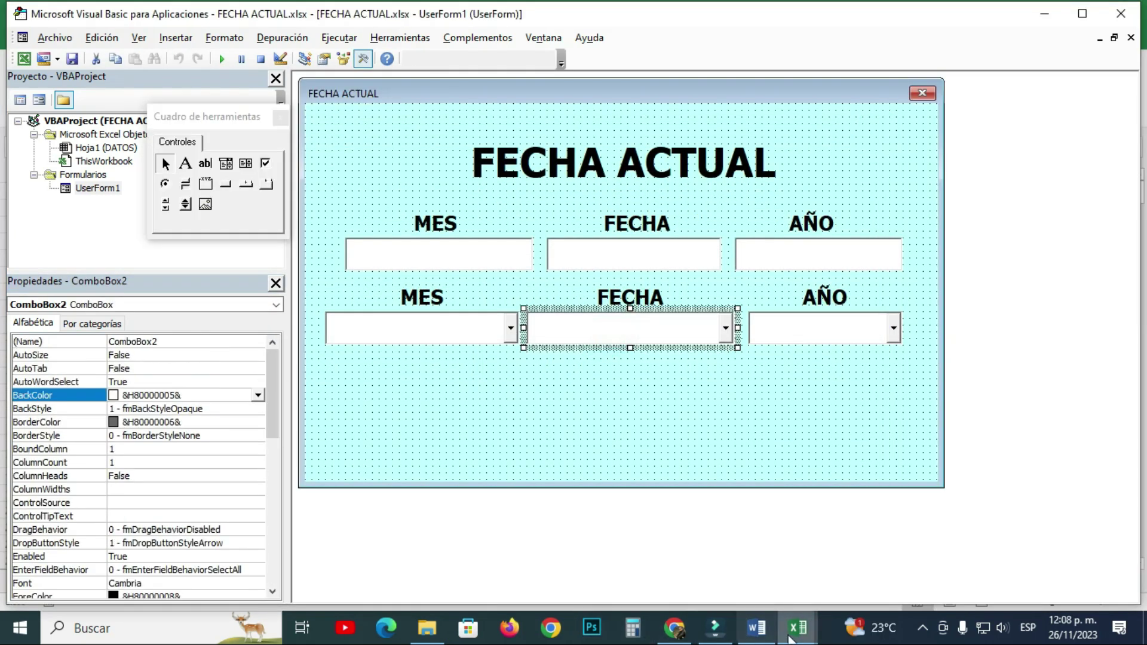
left_click(798, 628)
left_click(729, 582)
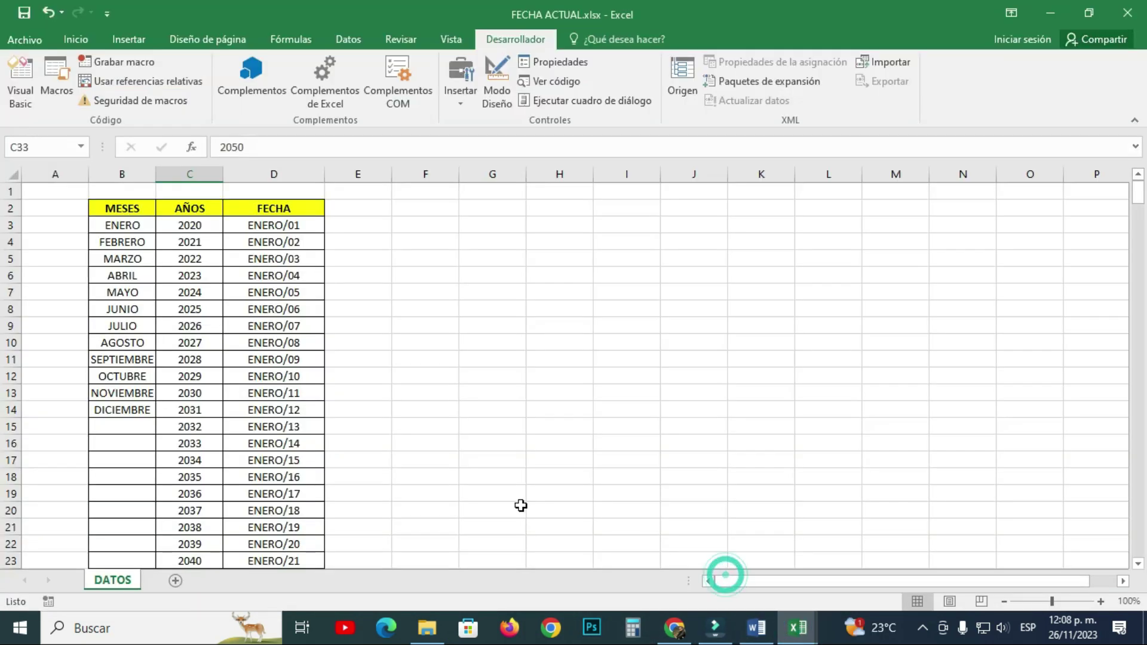
left_click(298, 173)
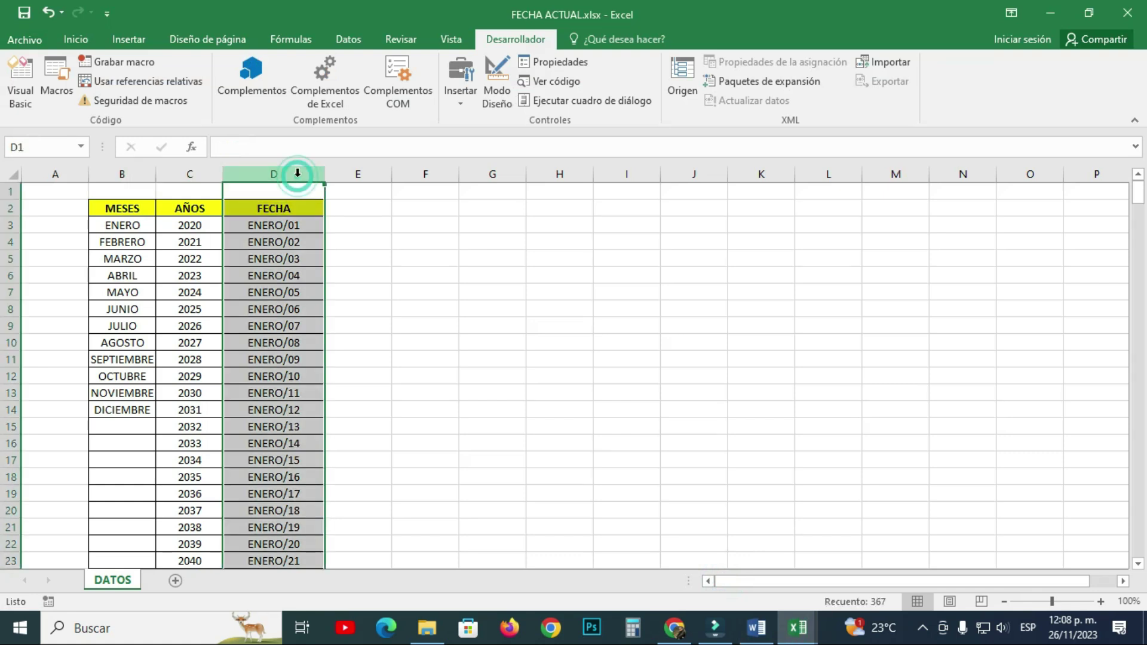
left_click(288, 222)
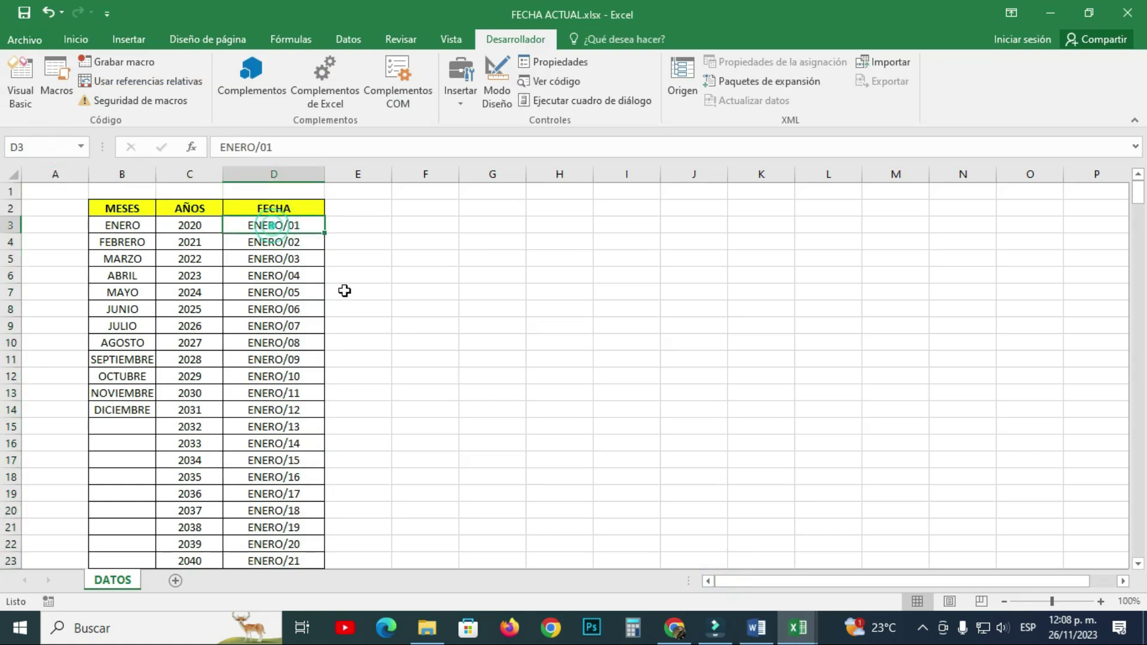
scroll(423, 436, "down", 4)
left_click(276, 308)
left_click(53, 148)
left_click_drag(1136, 554, 1093, 185)
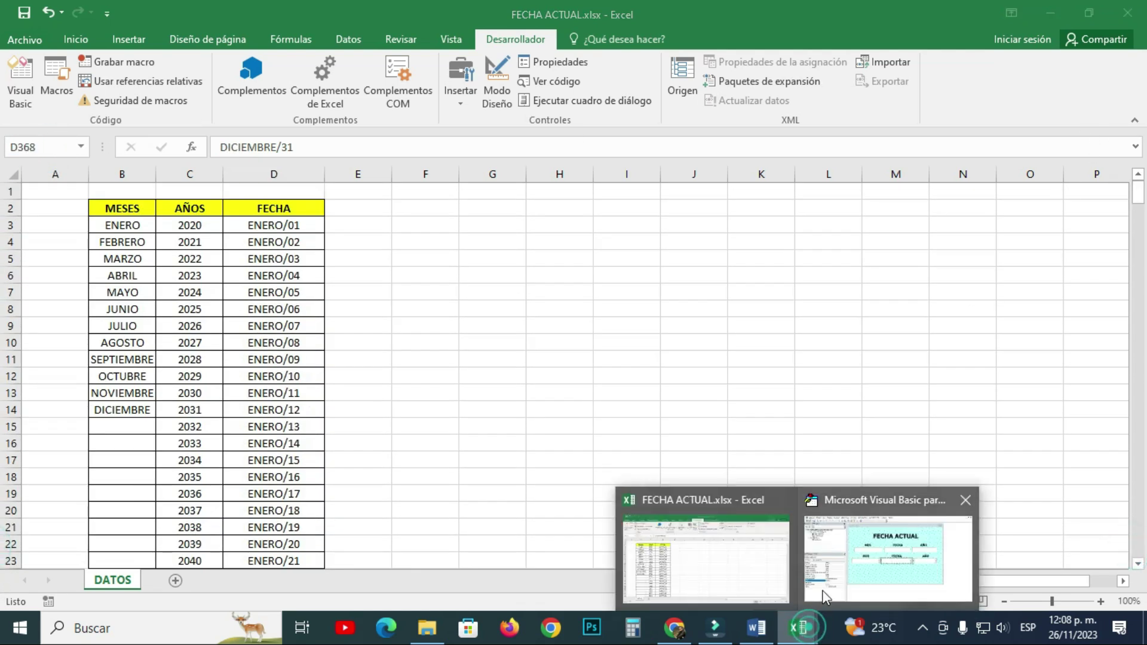
- Set the FECHA combo box's RowSource to DATOS column D and run the form
left_click(825, 598)
left_click(638, 329)
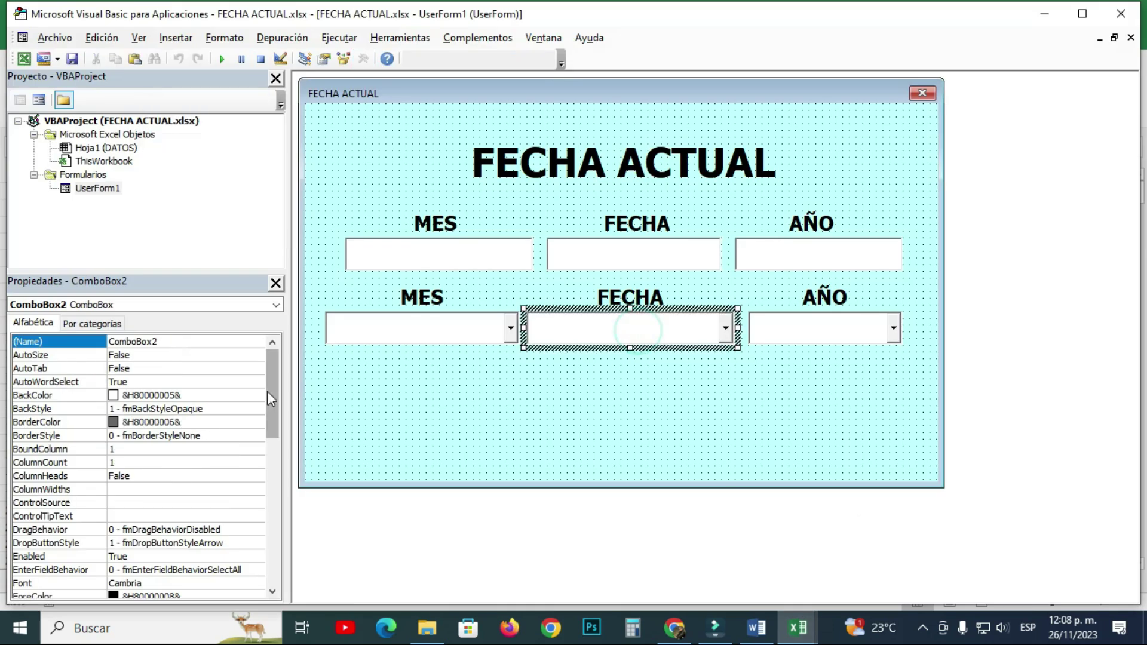
left_click_drag(269, 392, 269, 537)
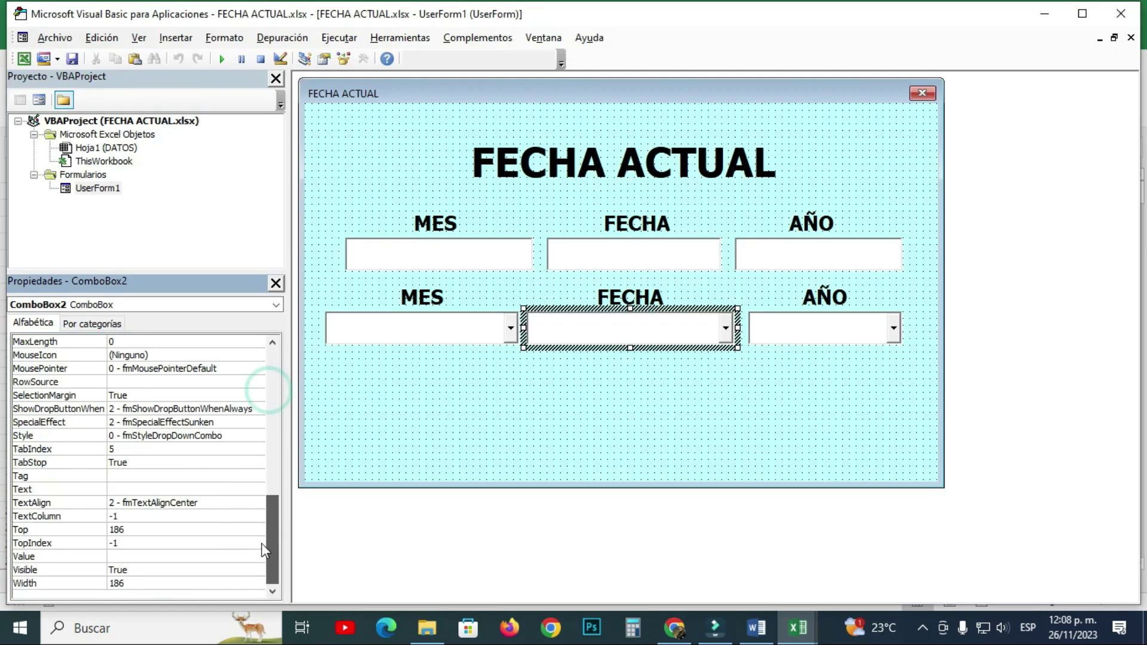
left_click(77, 381)
type("DATOS!D3:D368")
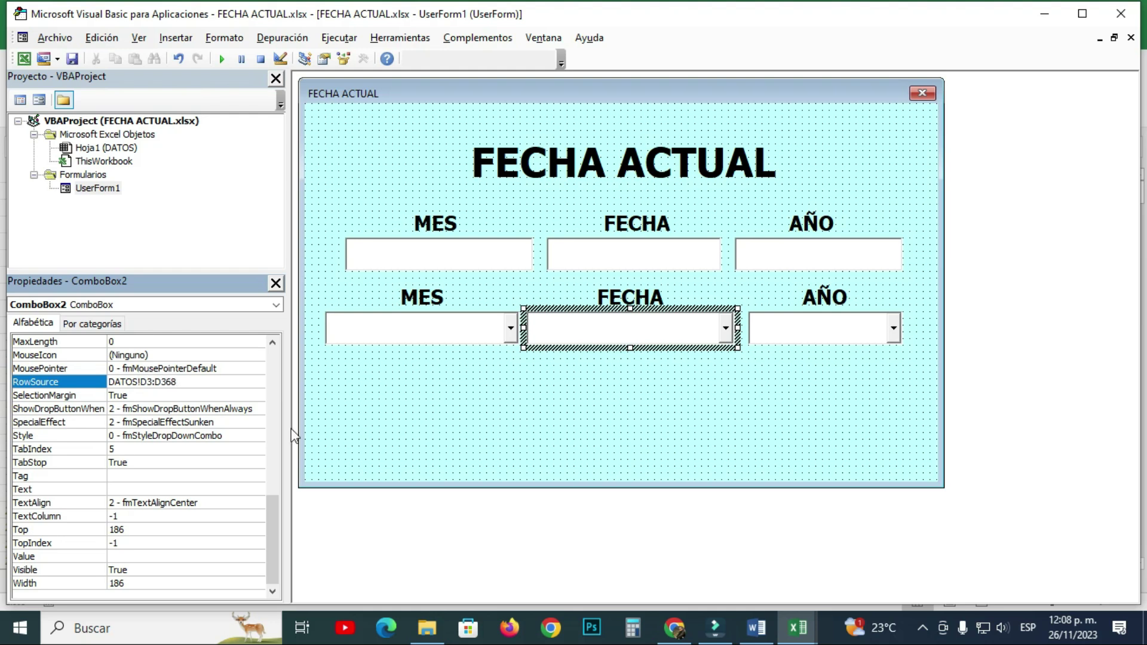
left_click(461, 401)
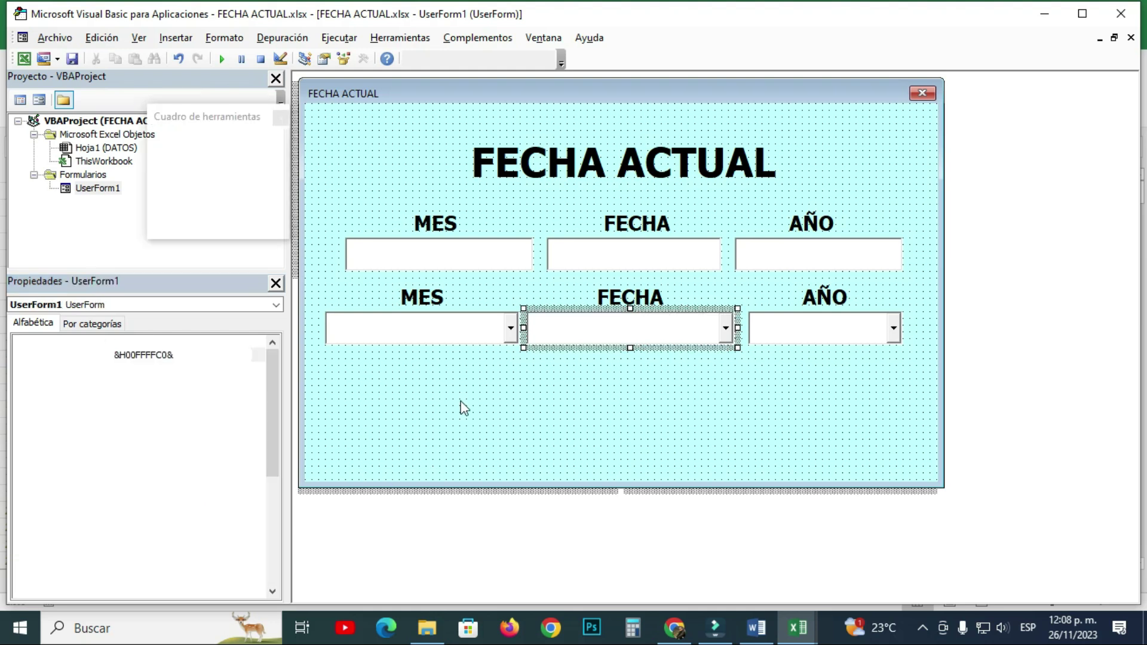
left_click(223, 58)
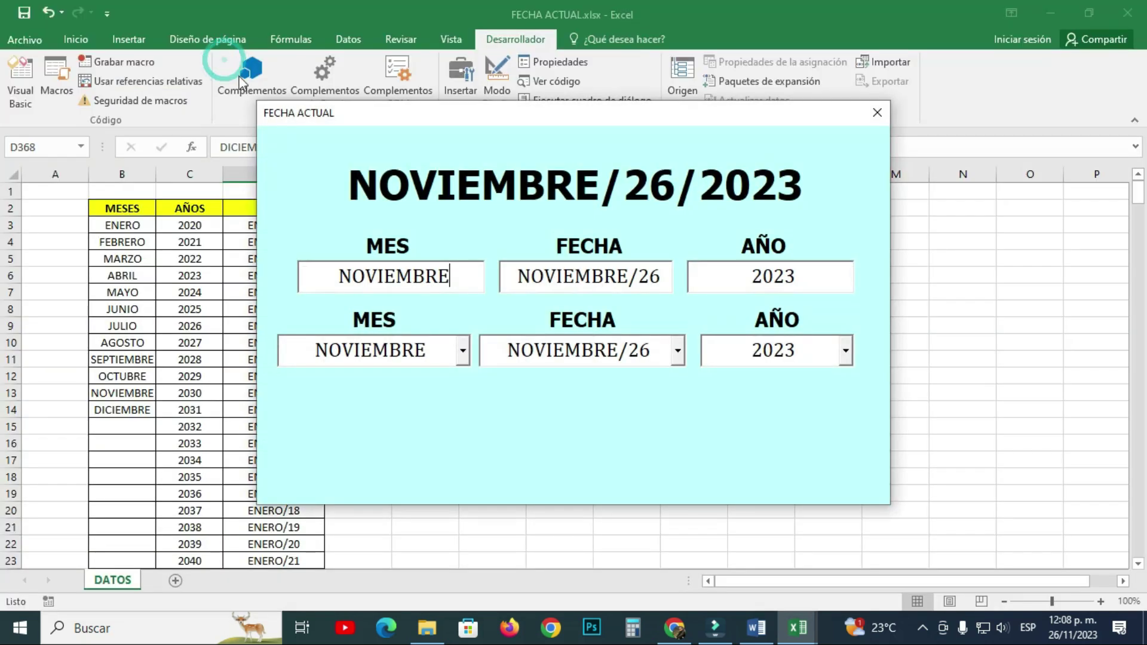
- Test FECHA autocomplete by typing EN, then FE over the date text
left_click(680, 357)
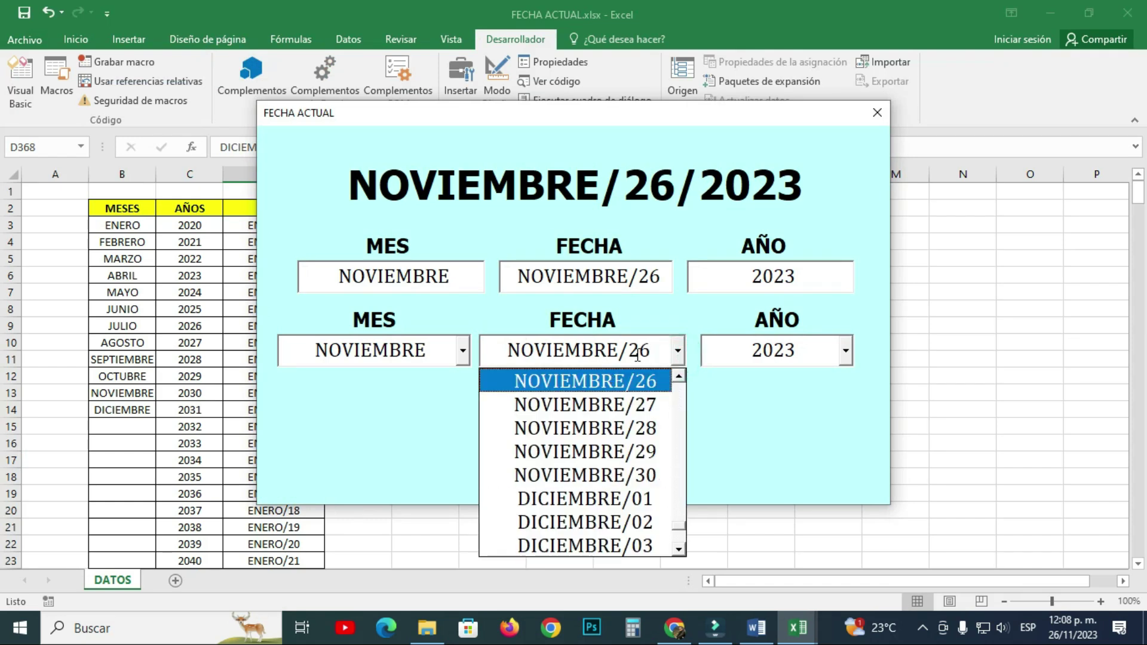
left_click(651, 350)
double_click(652, 350)
type("E")
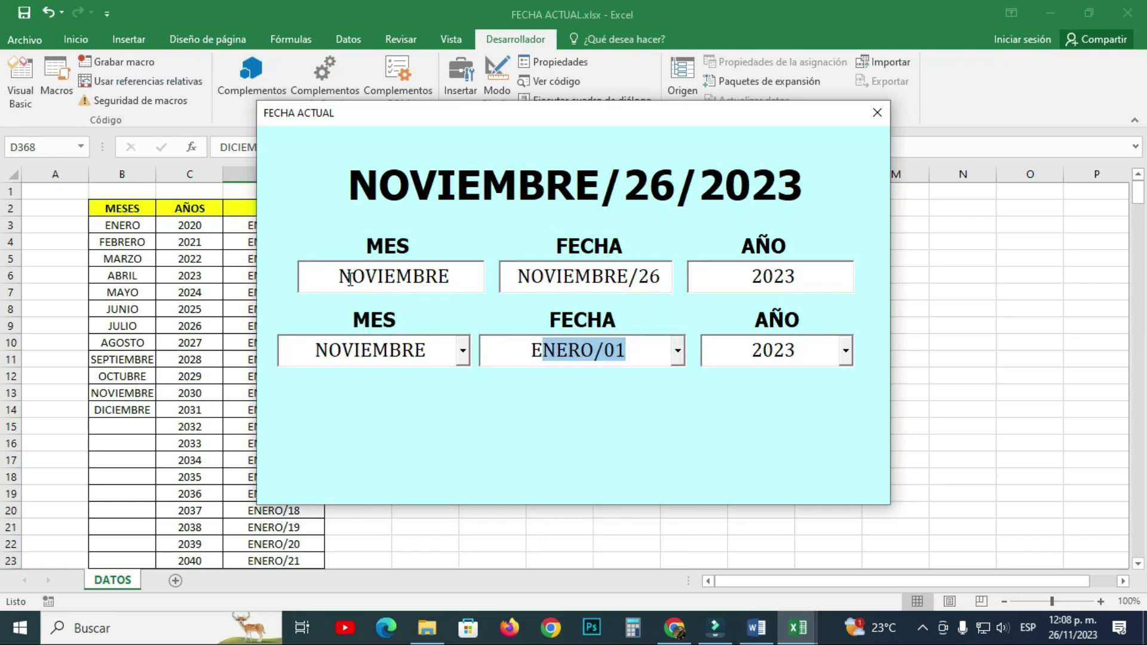
type("N")
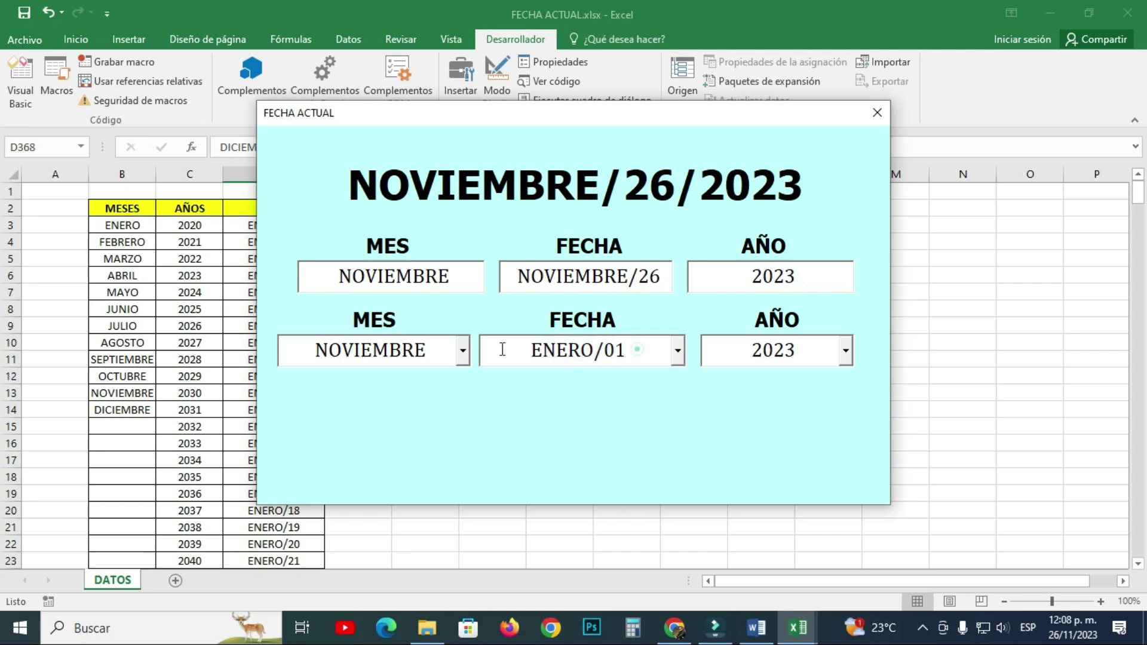
double_click(638, 351)
left_click(677, 350)
left_click(658, 350)
double_click(645, 350)
type("FEBR")
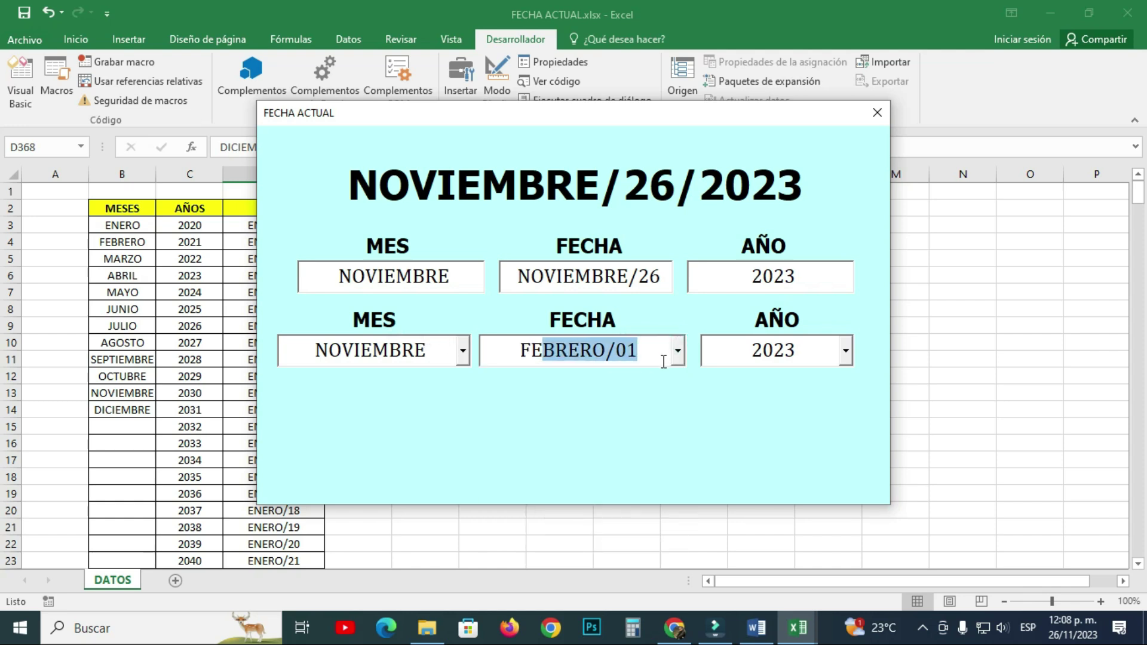
- Pick FEBRERO/02 in FECHA, confirm the AÑO list is empty, and close the form
left_click(679, 359)
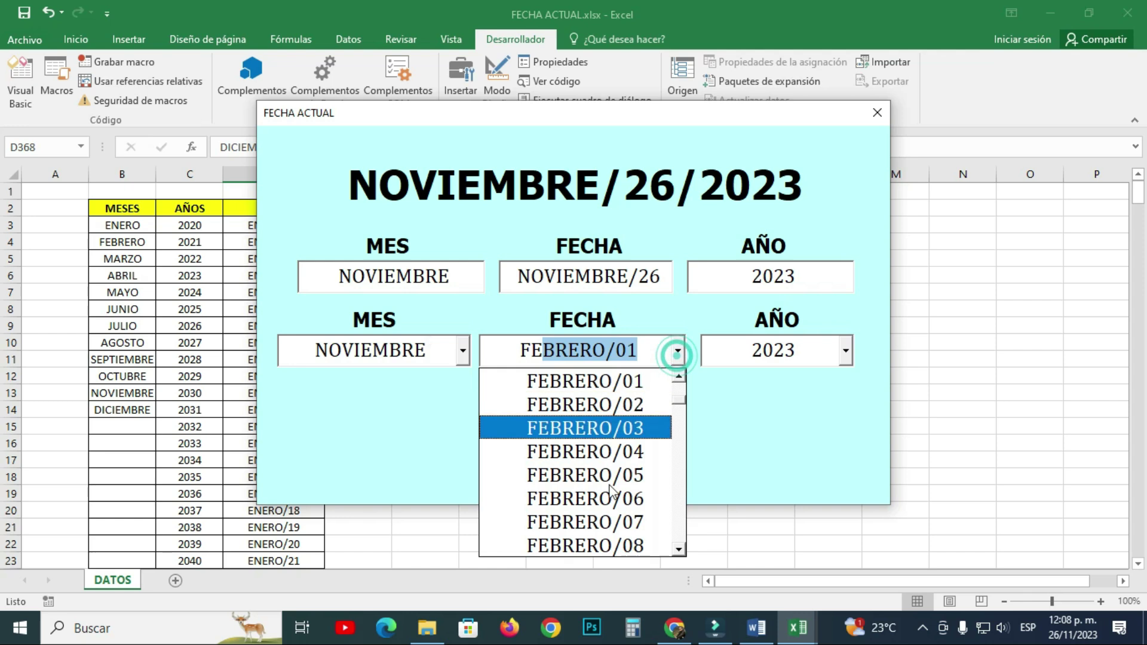
left_click(634, 408)
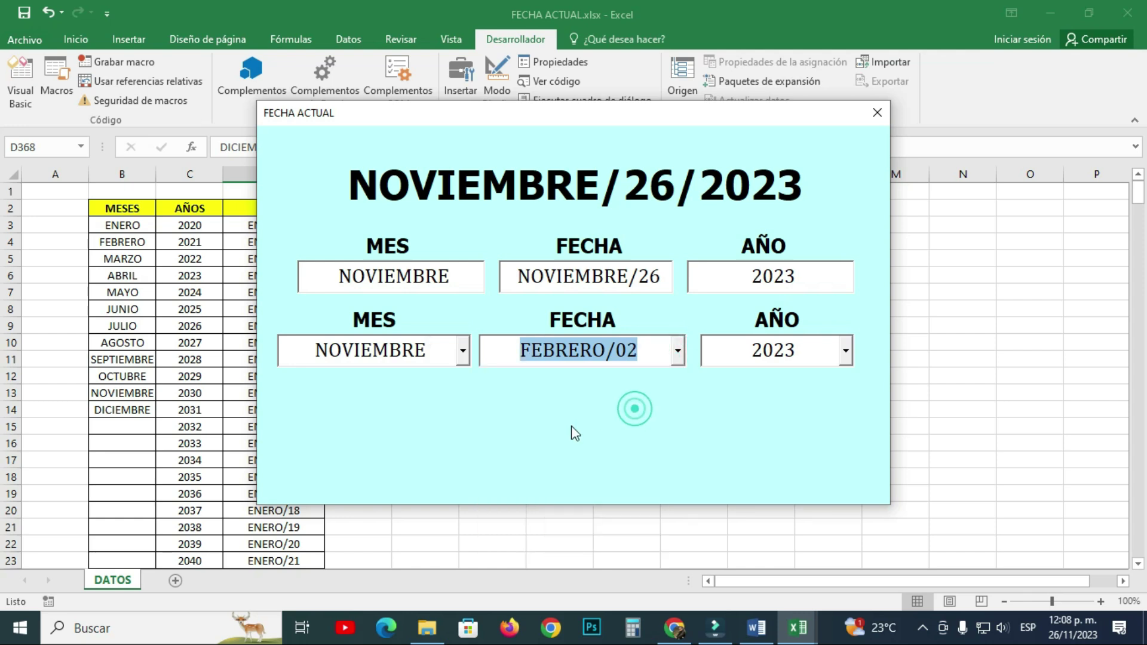
left_click(846, 353)
left_click(778, 427)
left_click(876, 112)
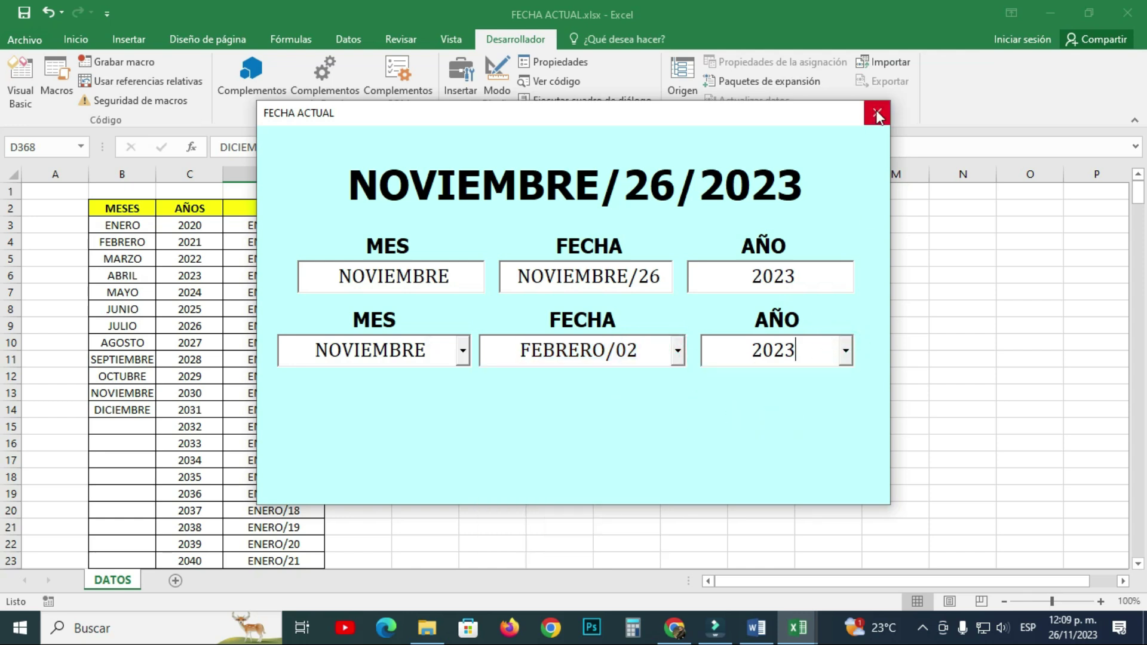
left_click(825, 327)
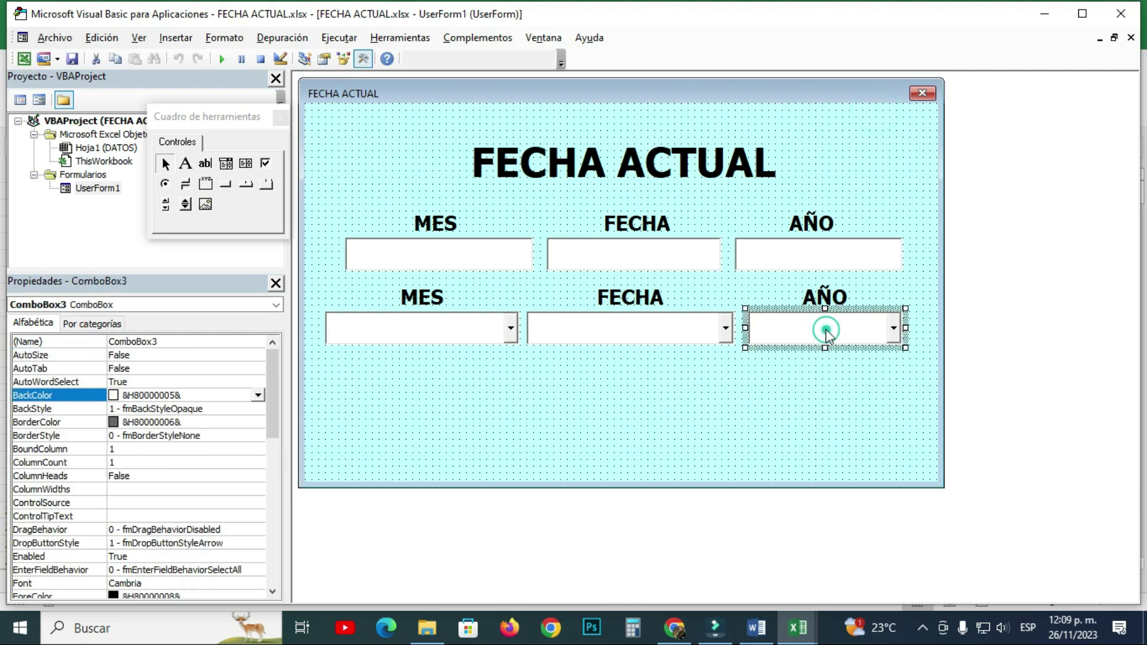
- In Excel, find the DATOS year range from C3 down to 2050 in C33
left_click(783, 629)
left_click(696, 564)
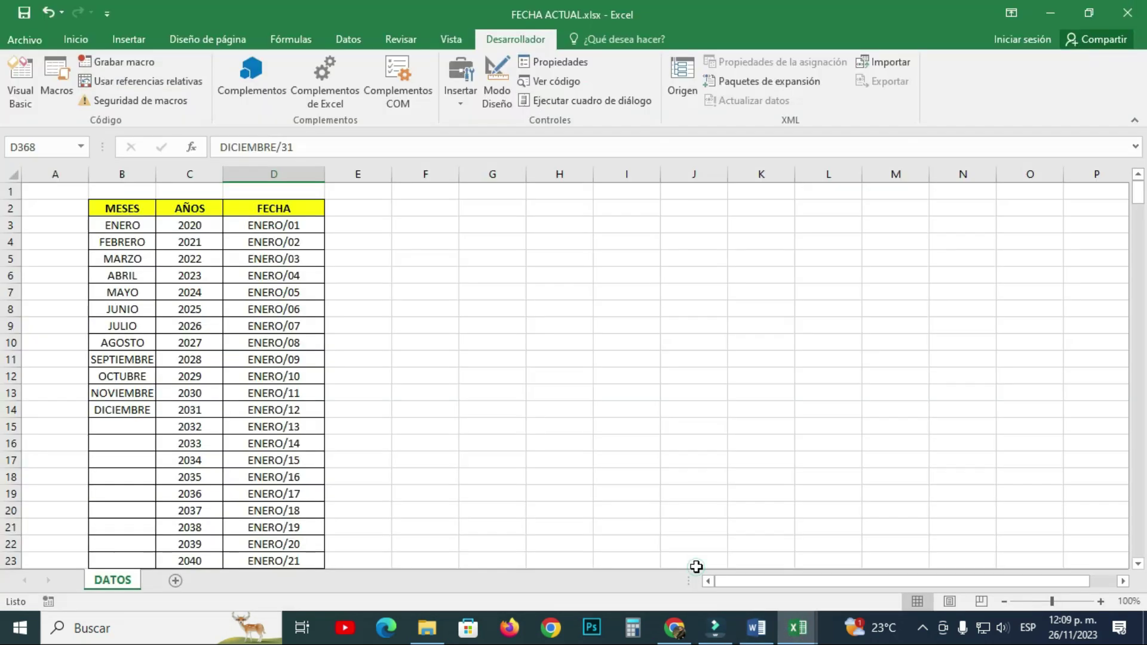
left_click(189, 174)
left_click(197, 231)
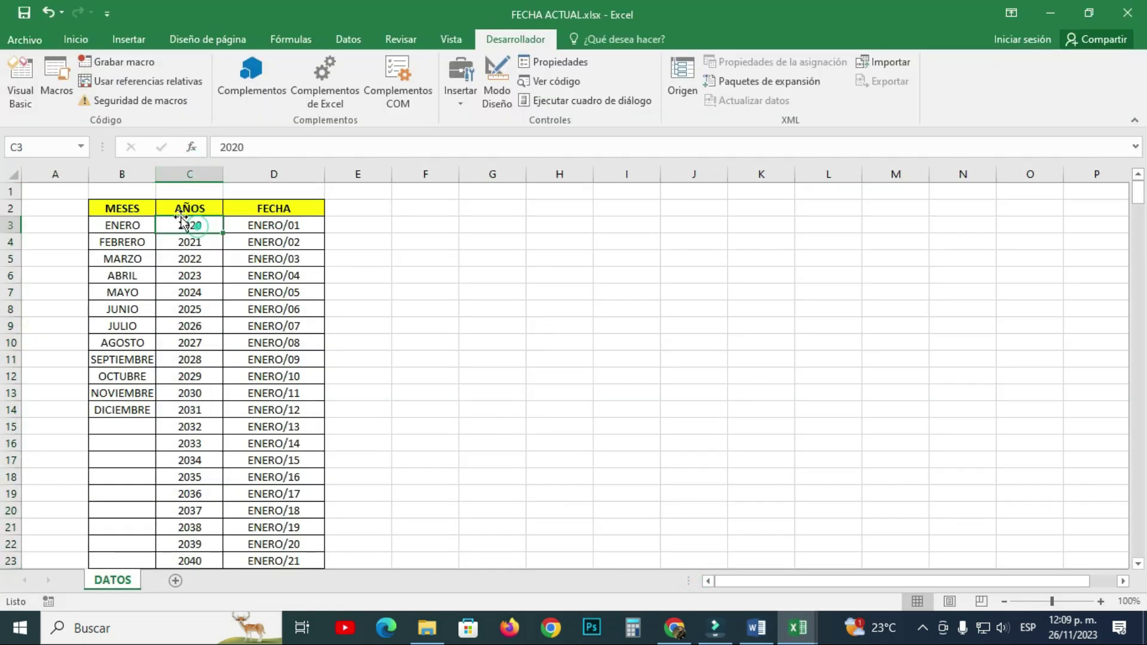
left_click(37, 148)
scroll(197, 430, "down", 6)
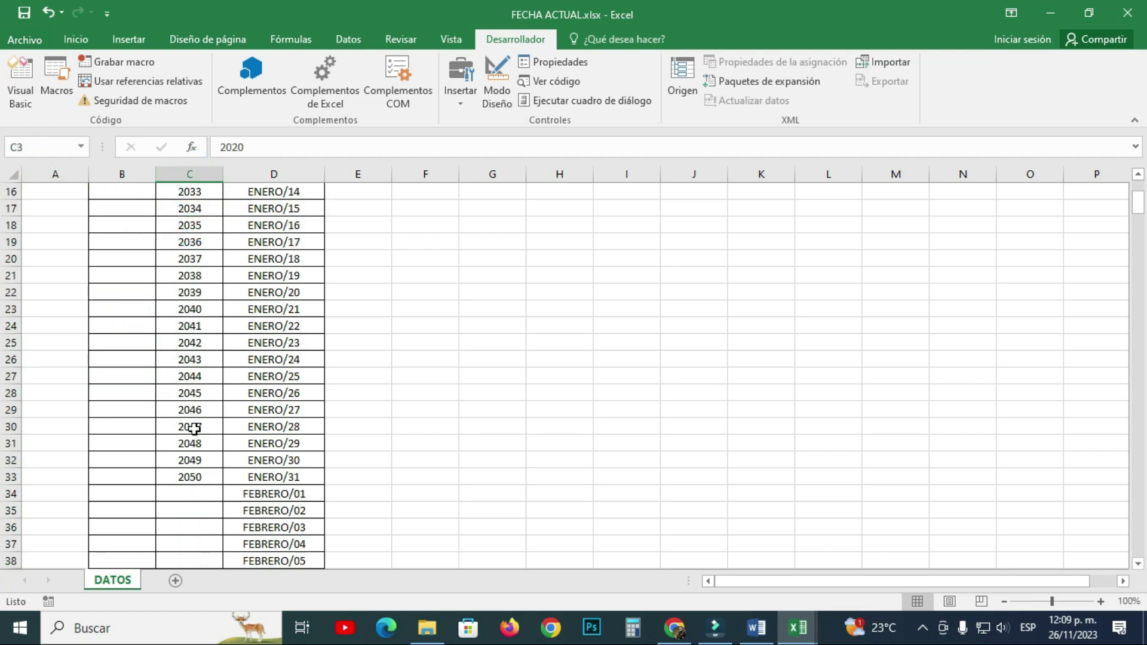
left_click(194, 428)
left_click(37, 146)
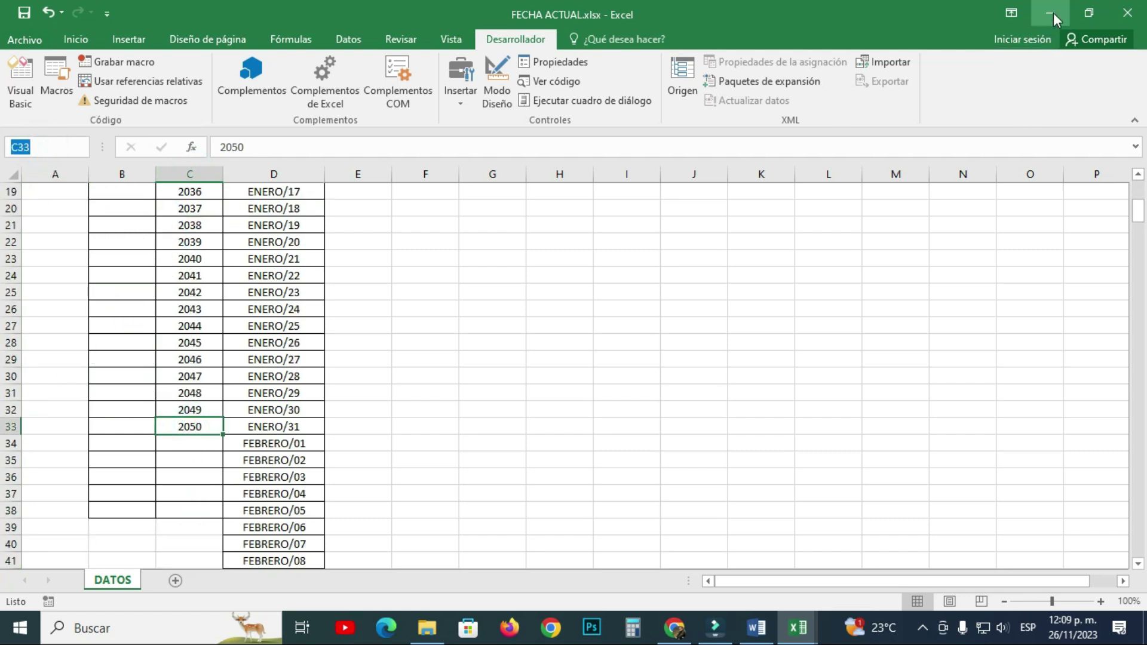
- Set the AÑO combo box's RowSource to DATOS!C3:C33
left_click(1052, 12)
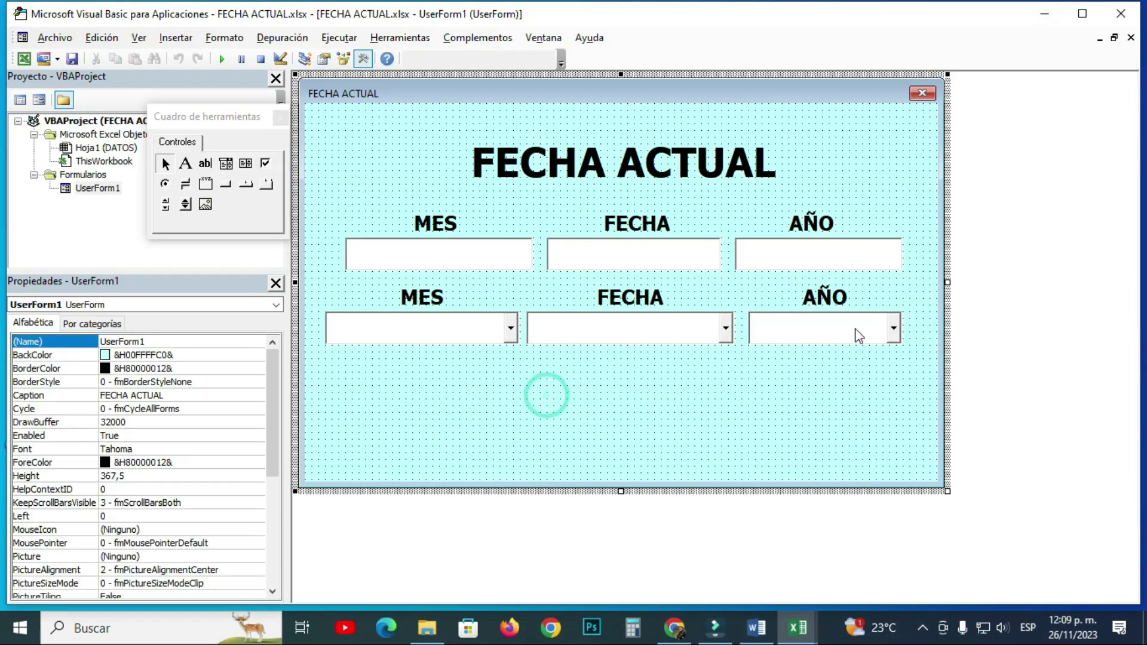
left_click(836, 328)
left_click_drag(269, 392, 270, 532)
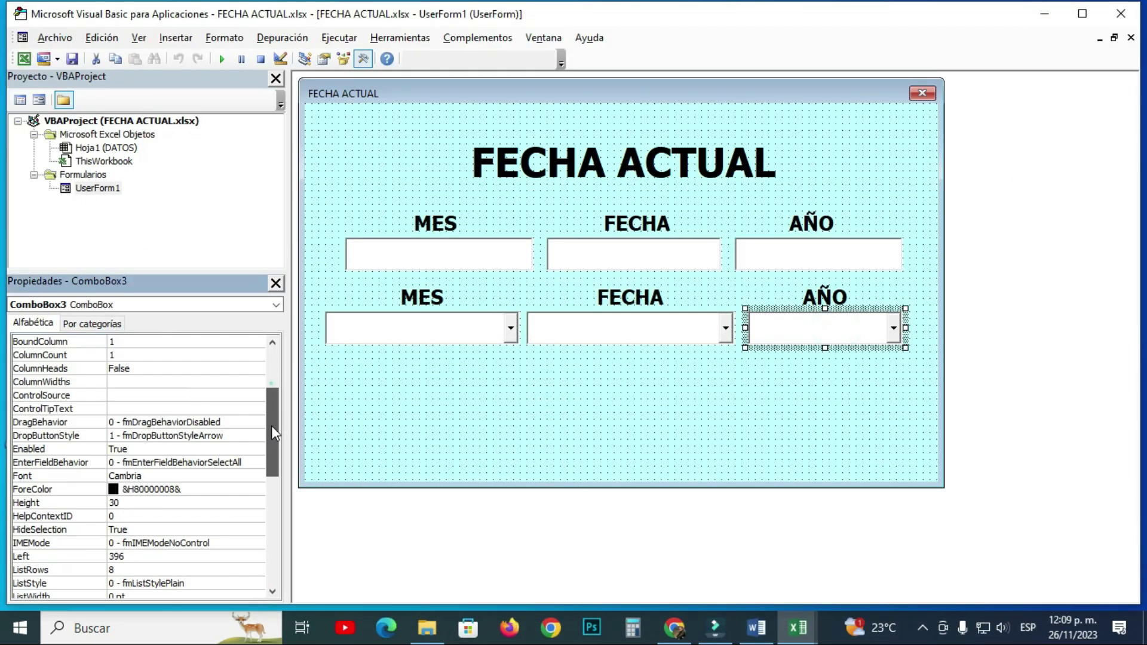
left_click(71, 395)
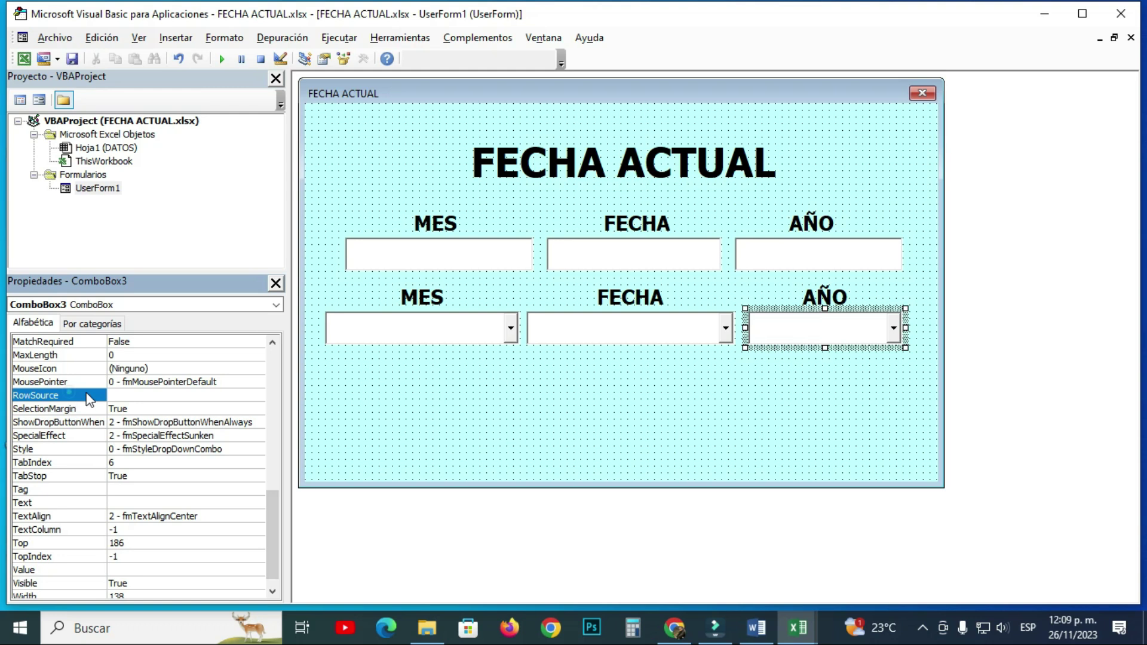
type("DATOS!C3:C33")
left_click(449, 417)
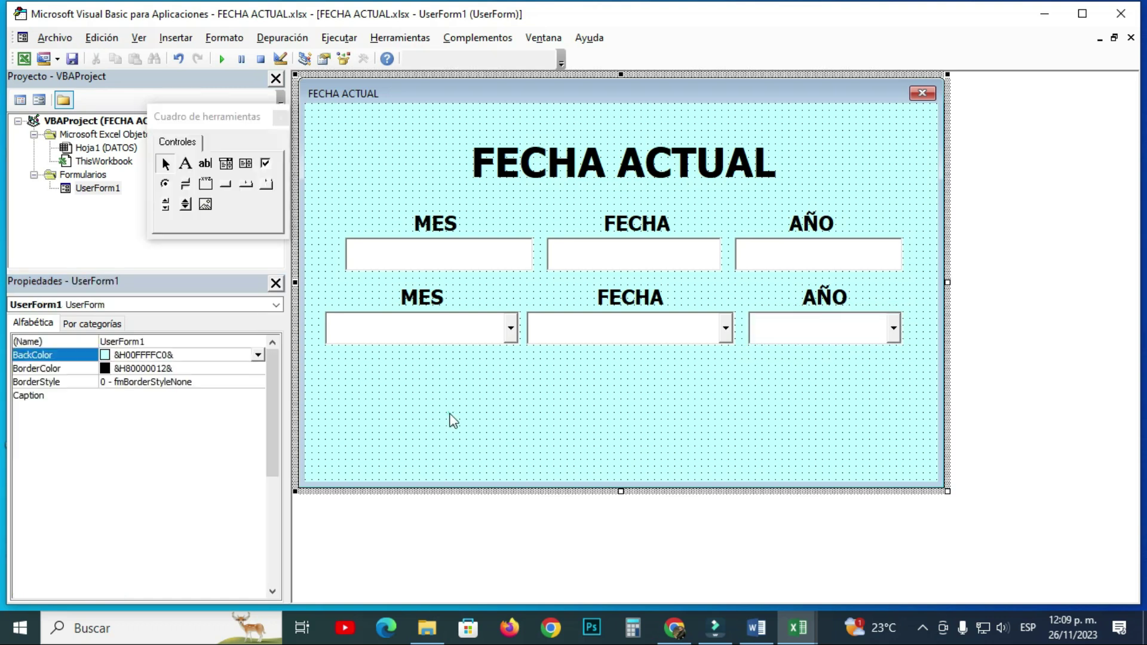
- Run the form, pick 2050 from the AÑO list, then close it and go back to Excel
left_click(222, 62)
left_click(847, 371)
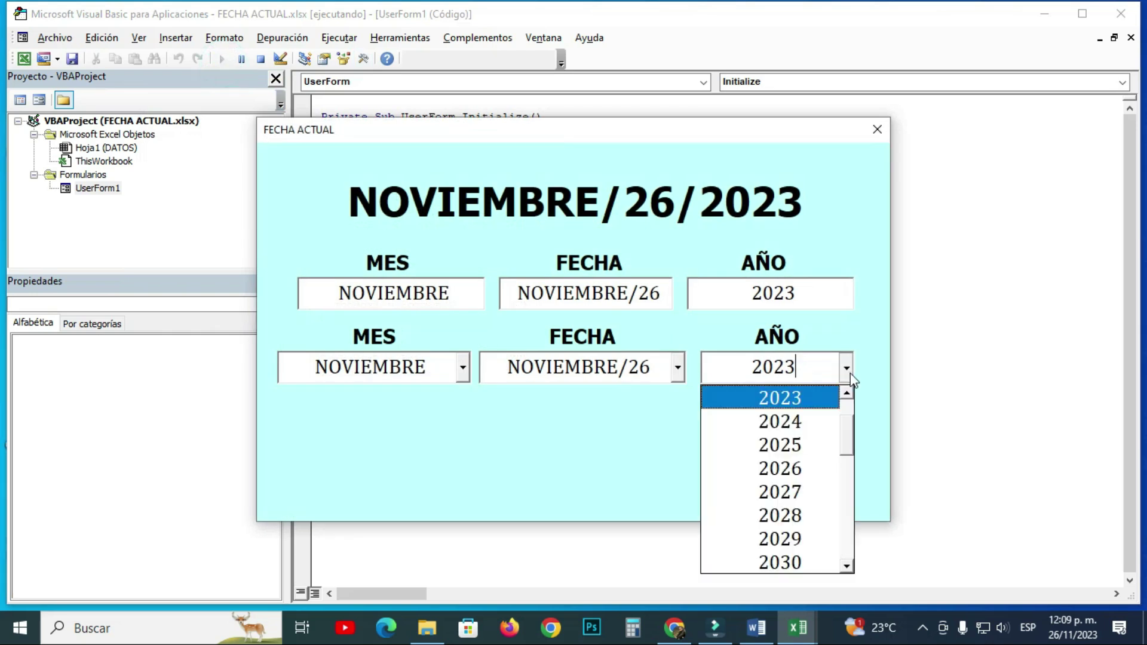
left_click_drag(850, 440, 855, 550)
left_click(798, 561)
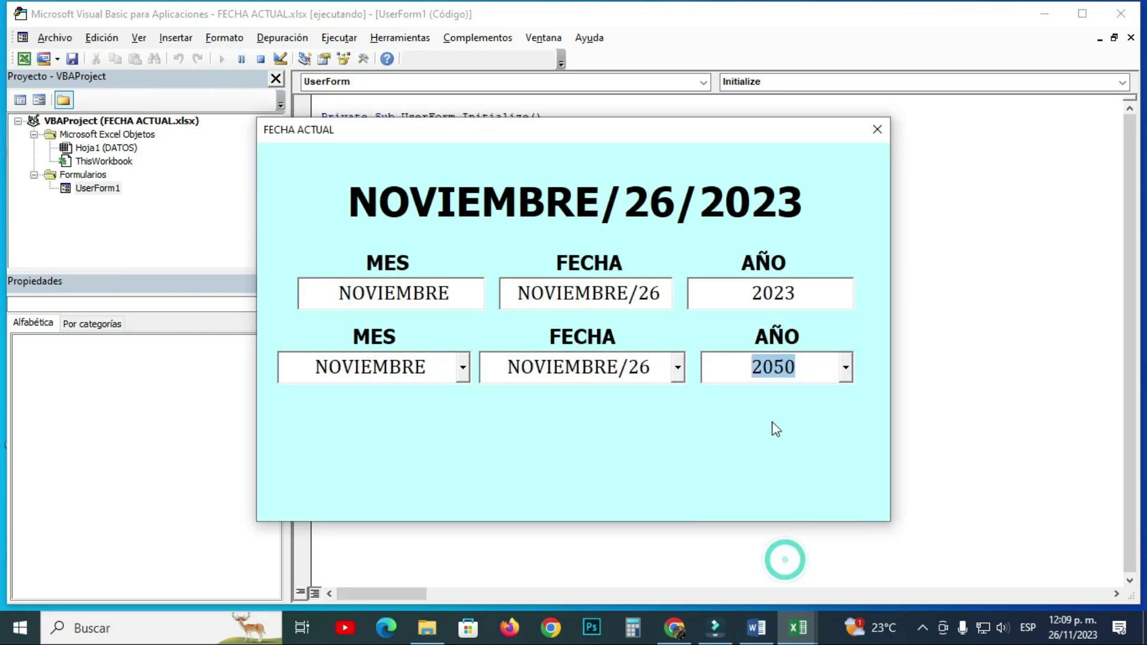
left_click(798, 627)
left_click(877, 129)
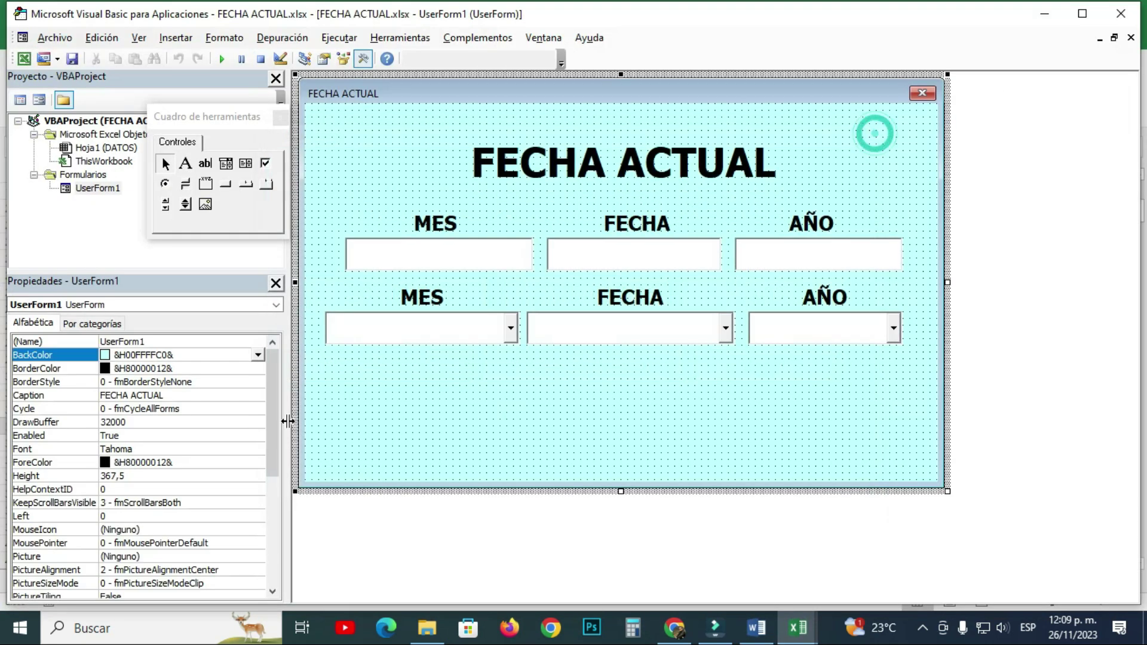
mouse_move(797, 627)
left_click(681, 538)
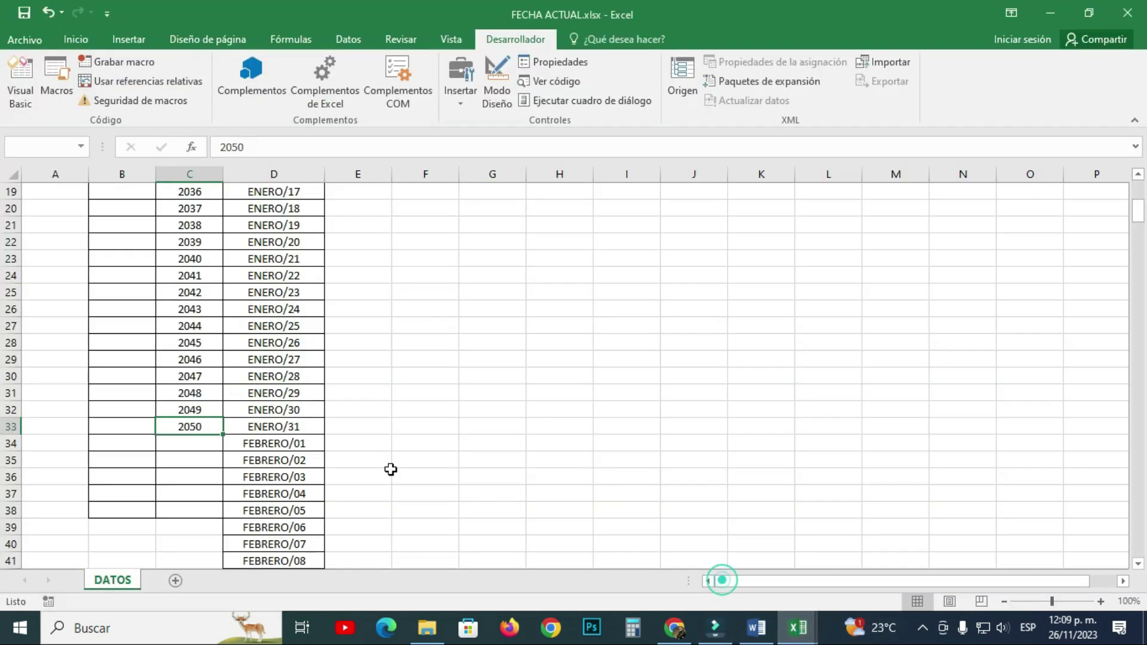
- Draw an ActiveX command button over F5:I8 on the DATOS sheet and open its Click code
left_click(206, 374)
scroll(215, 320, "up", 5)
scroll(174, 263, "up", 1)
scroll(164, 284, "down", 3)
scroll(172, 334, "down", 5)
scroll(179, 331, "up", 5)
scroll(187, 328, "up", 3)
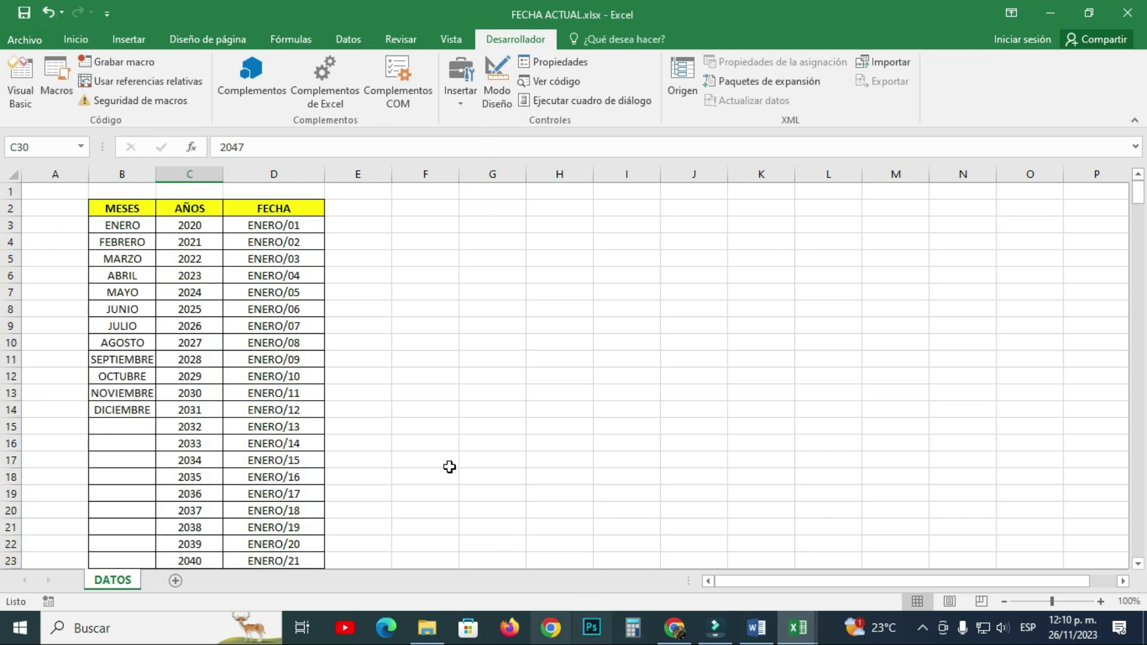
left_click(469, 102)
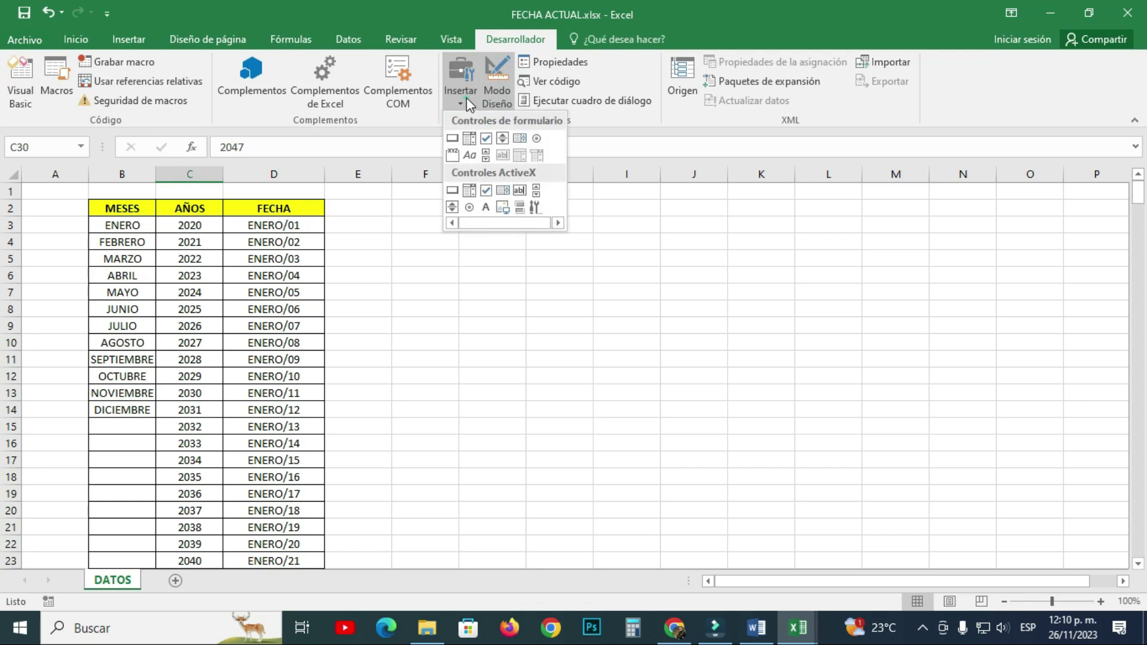
left_click(453, 192)
mouse_move(407, 260)
left_mouse_down()
mouse_move(717, 340)
mouse_move(679, 323)
left_mouse_up()
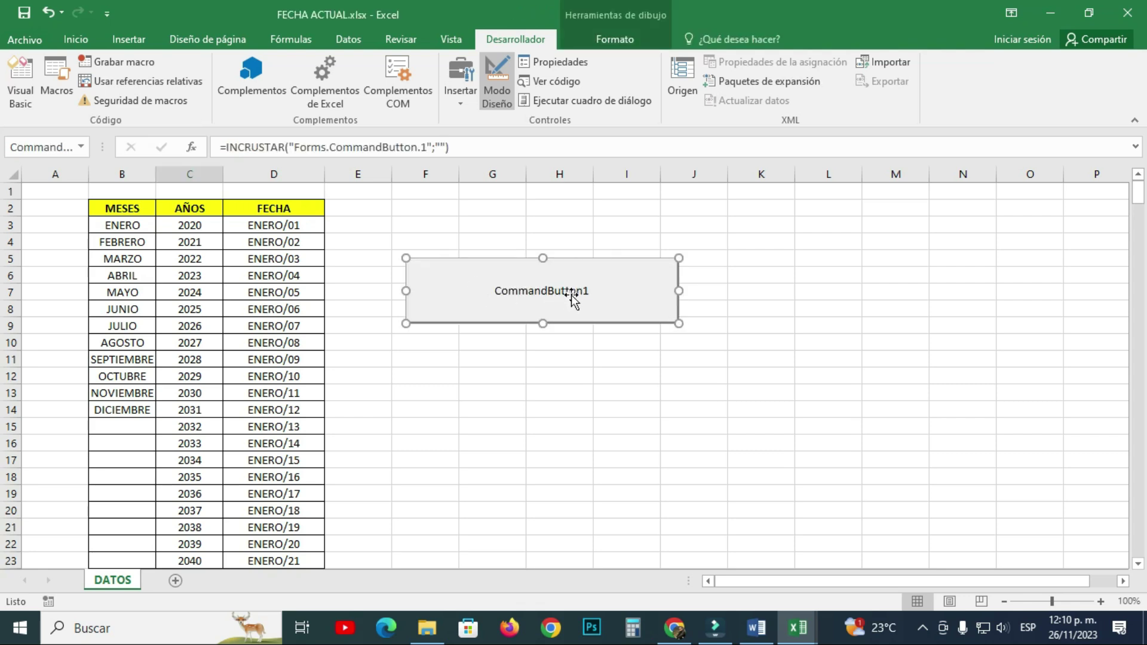
double_click(563, 293)
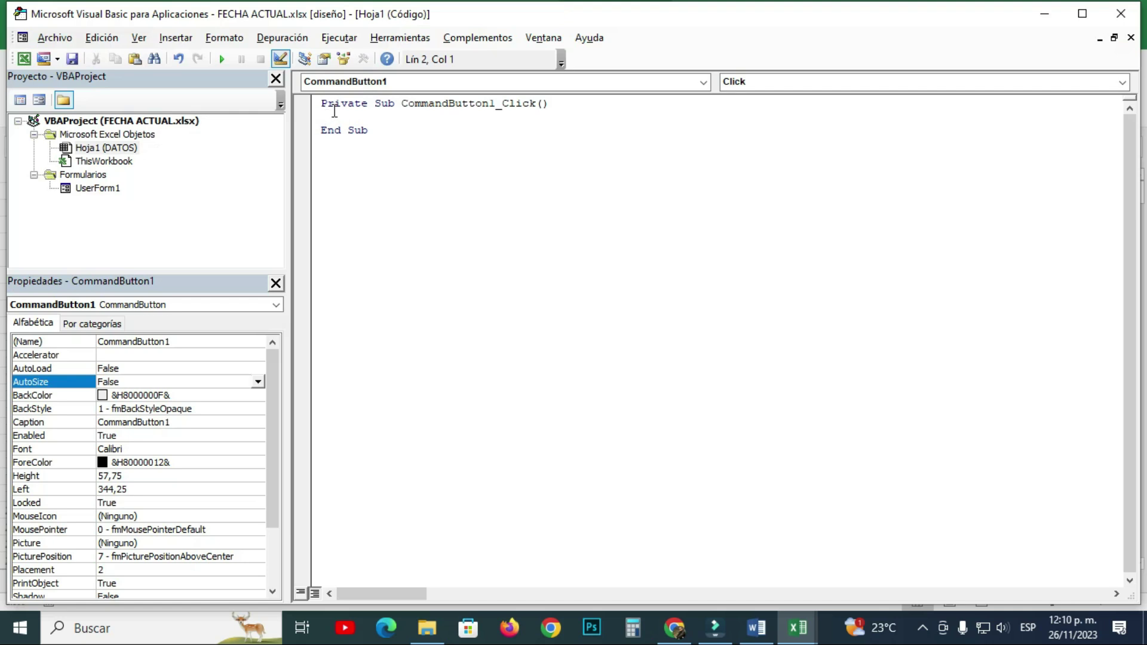
- Rename the UserForm to FECHAACTUAL
left_click(102, 190)
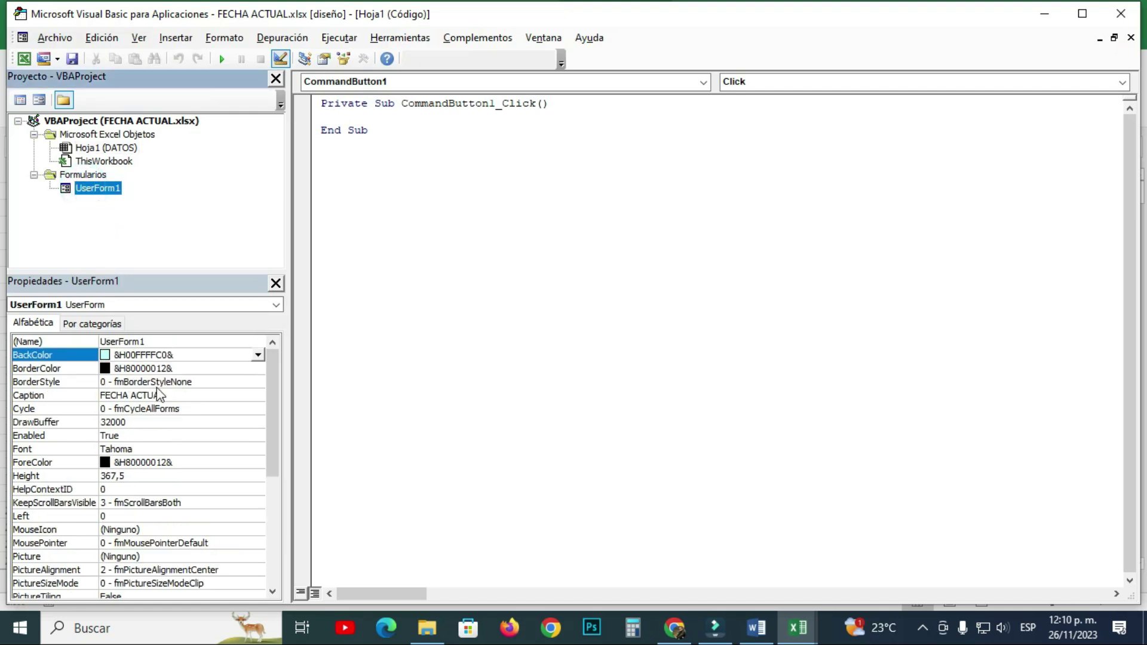
left_click(45, 341)
left_click_drag(141, 341, 103, 342)
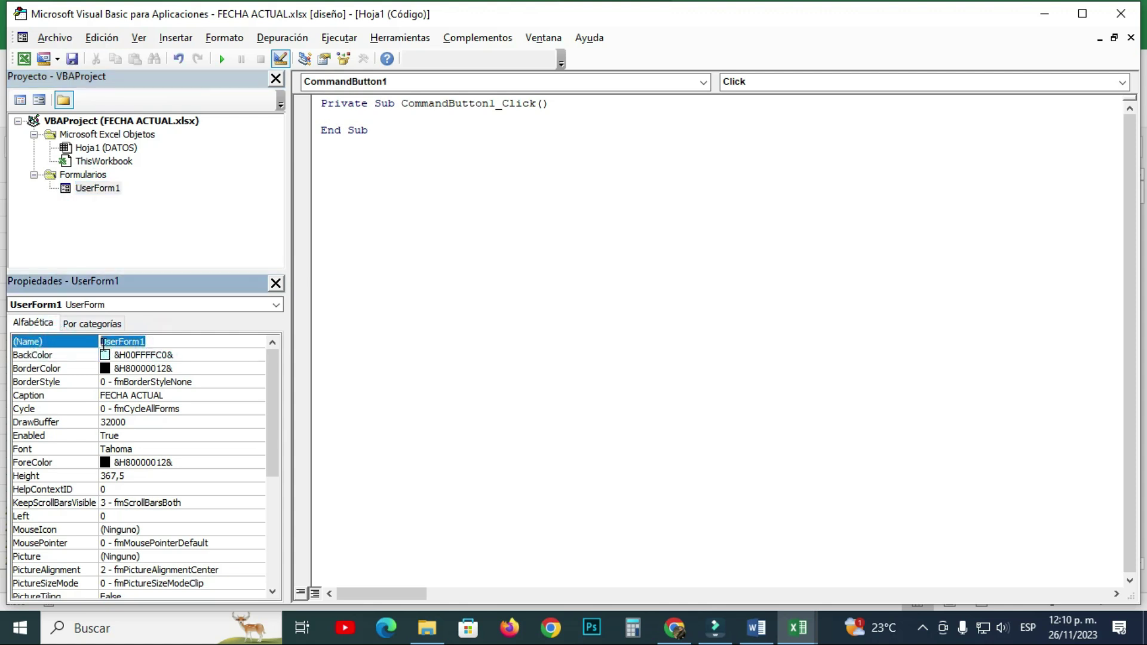
type("FECHAACTUAL")
left_click(421, 232)
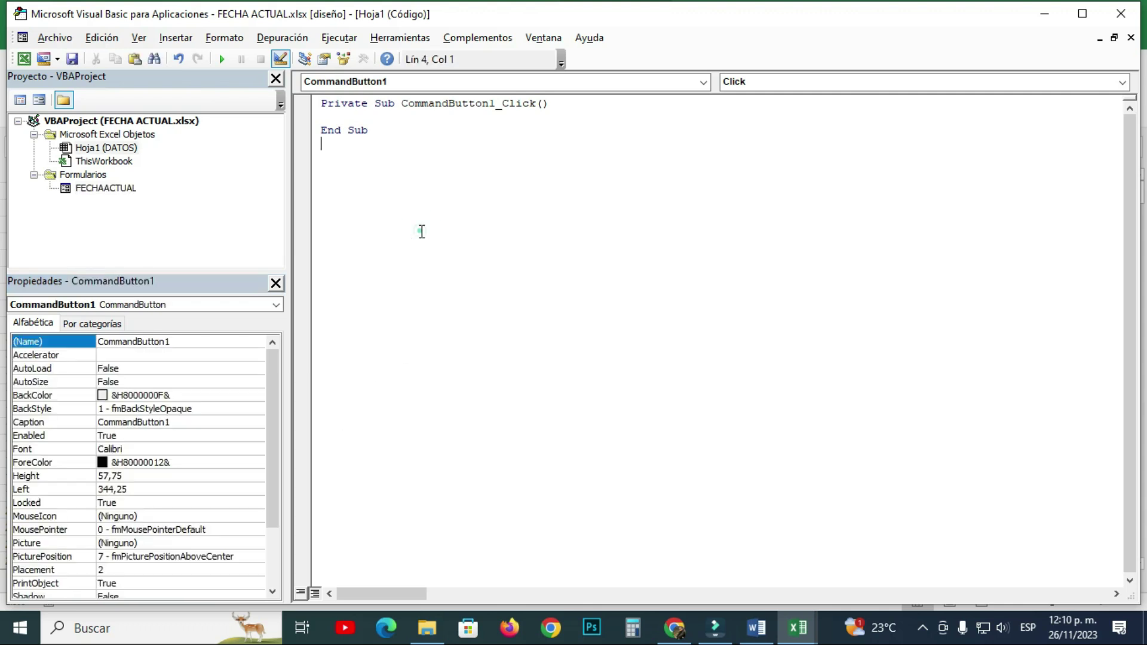
- Write FECHAACTUAL.Show in the CommandButton1_Click procedure
left_click(344, 119)
left_click(108, 186)
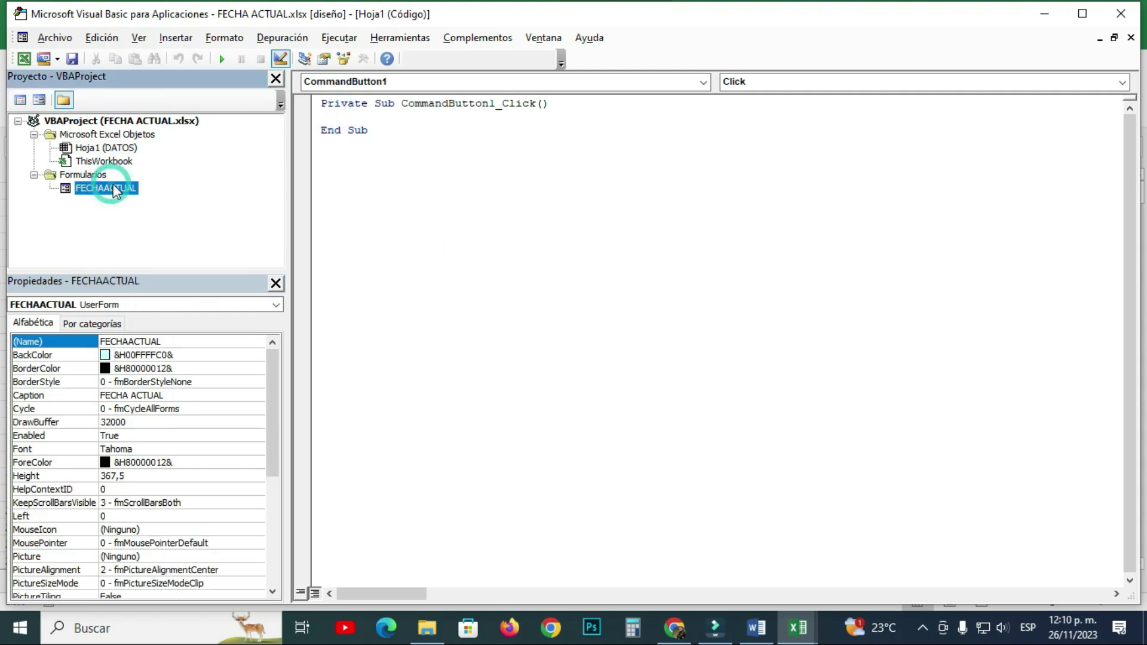
left_click(336, 120)
type("FECHAACTUAL")
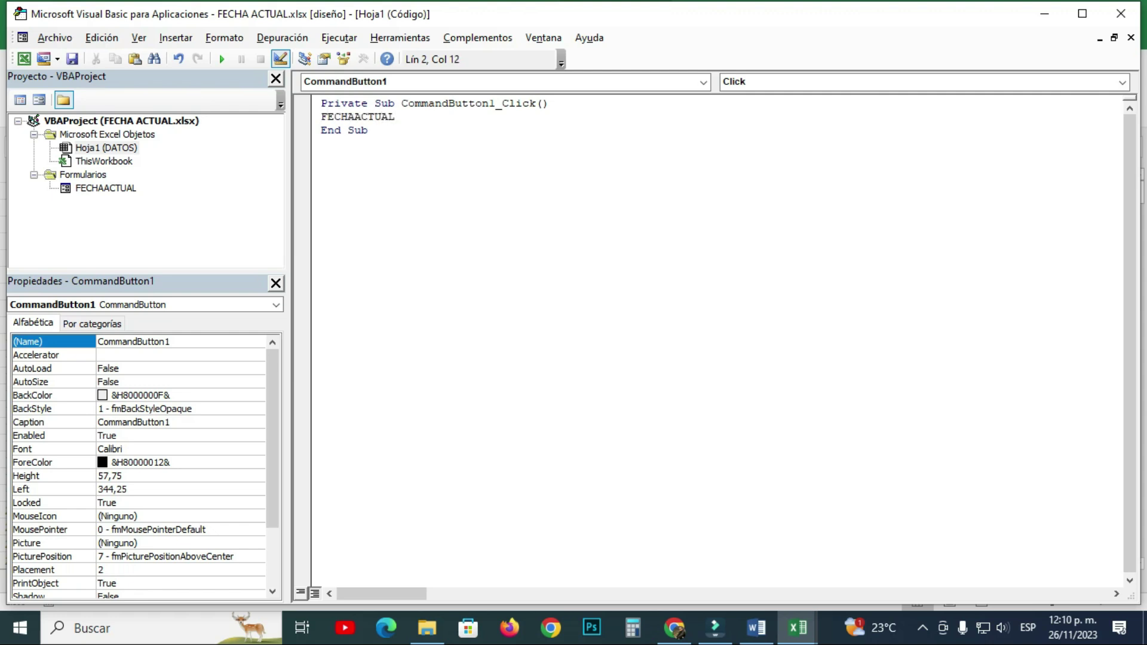
type(".SHOW")
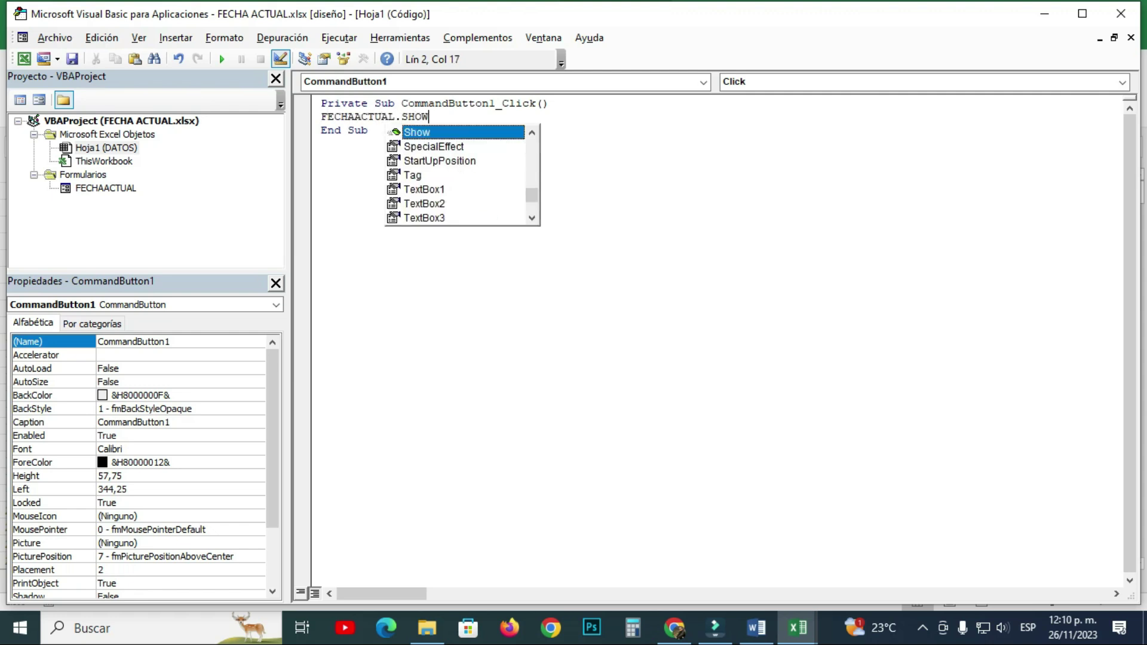
double_click(410, 133)
left_click_drag(429, 116, 398, 117)
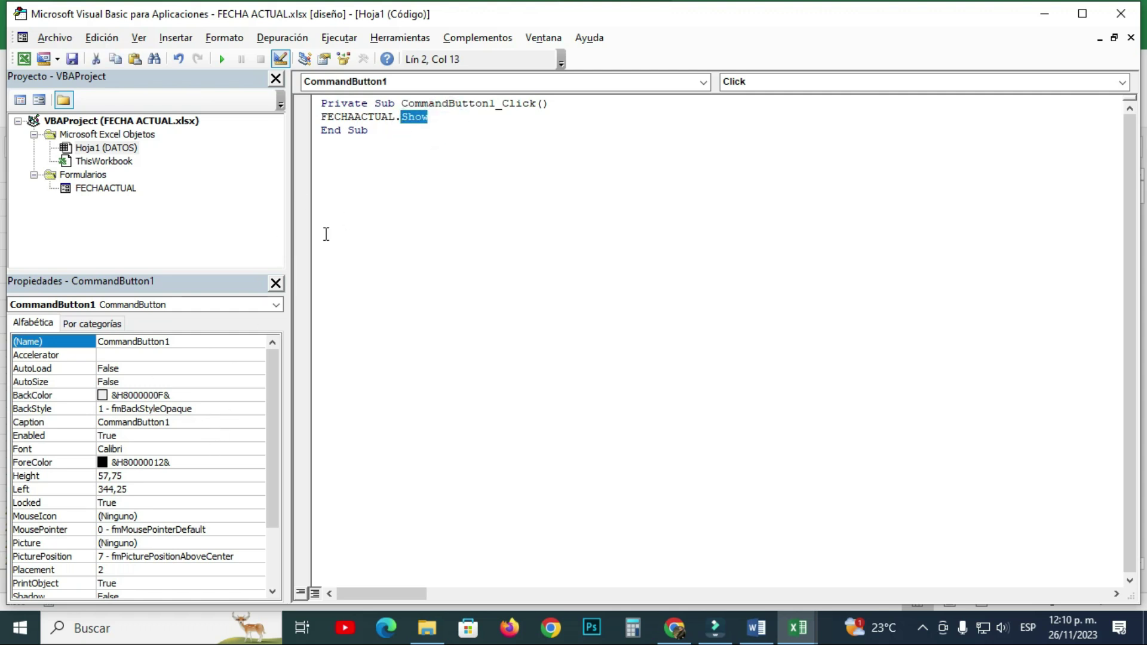
- Set the button caption to FECHA ACTUAL and its font to bold 20 point
left_click(174, 421)
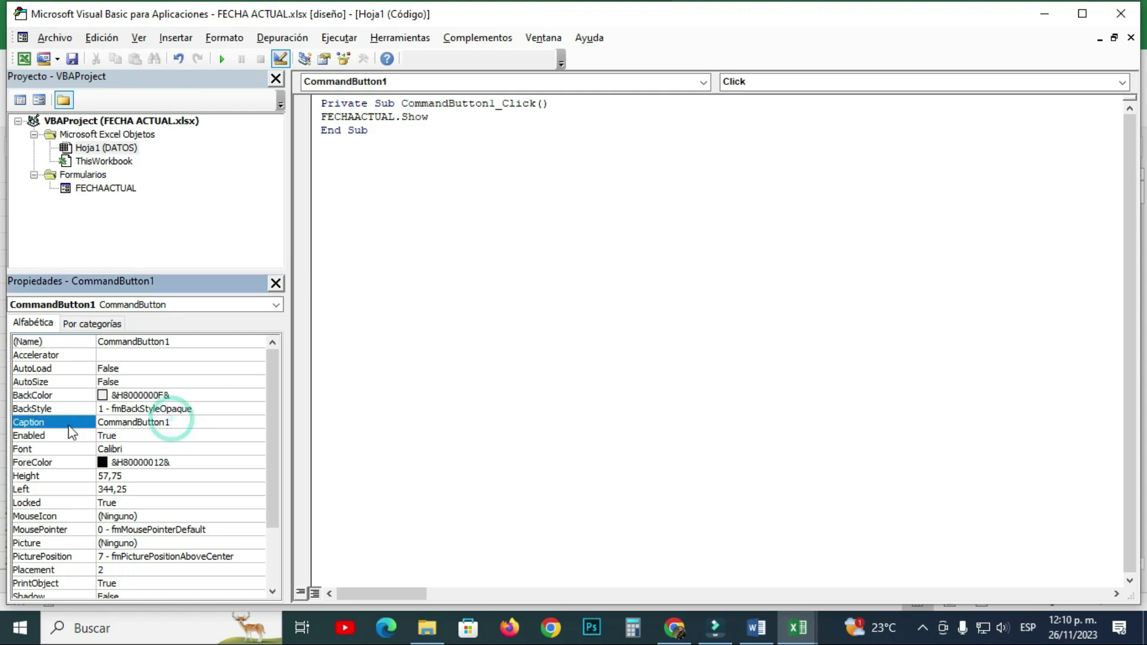
double_click(178, 422)
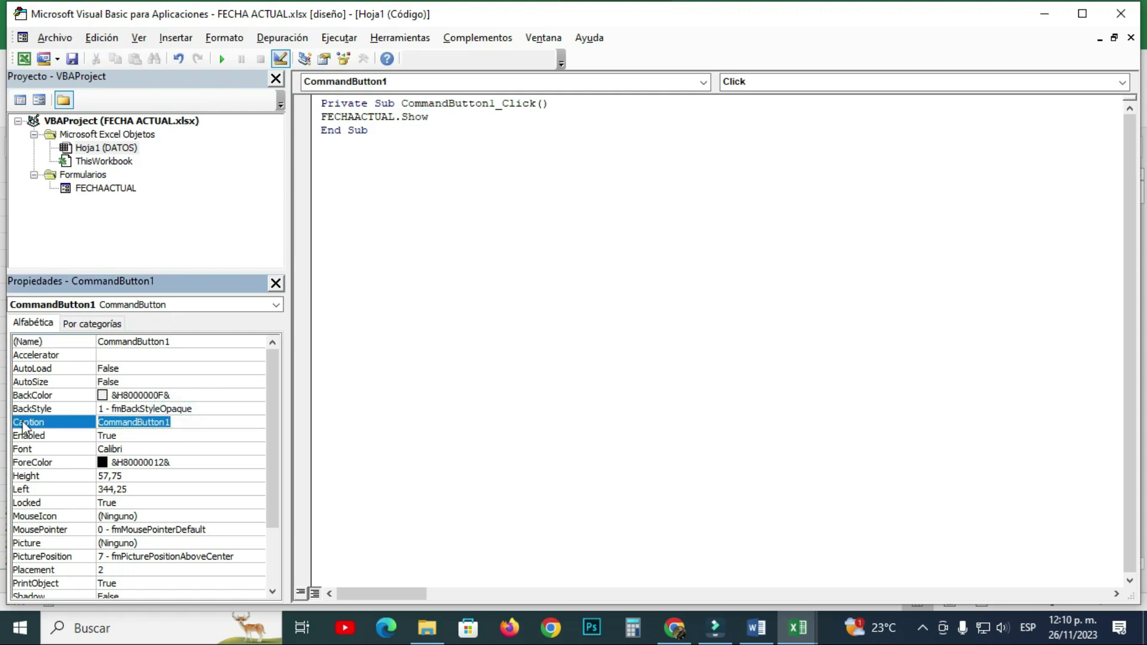
type("FECHA ACTUAL")
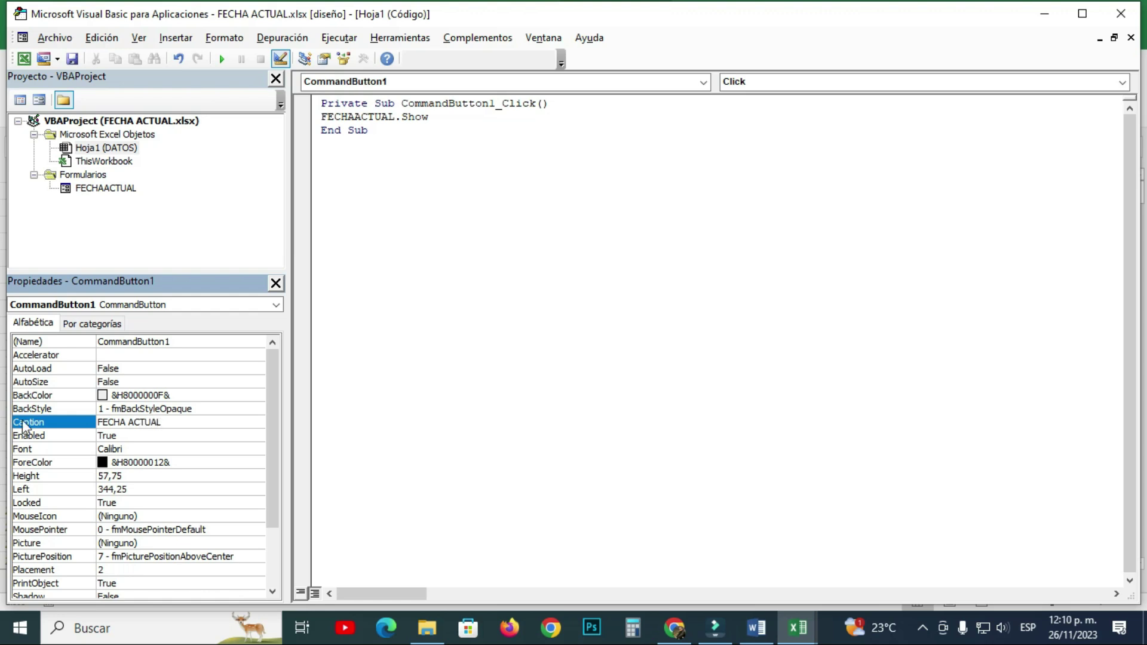
left_click(156, 449)
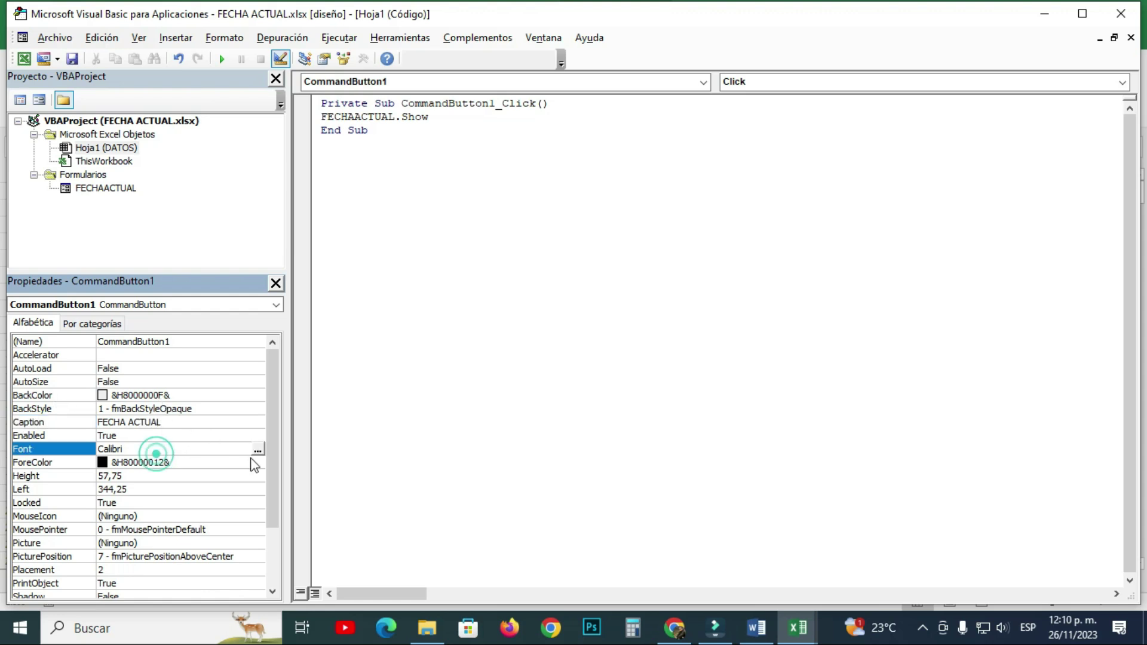
left_click(258, 449)
left_click(189, 222)
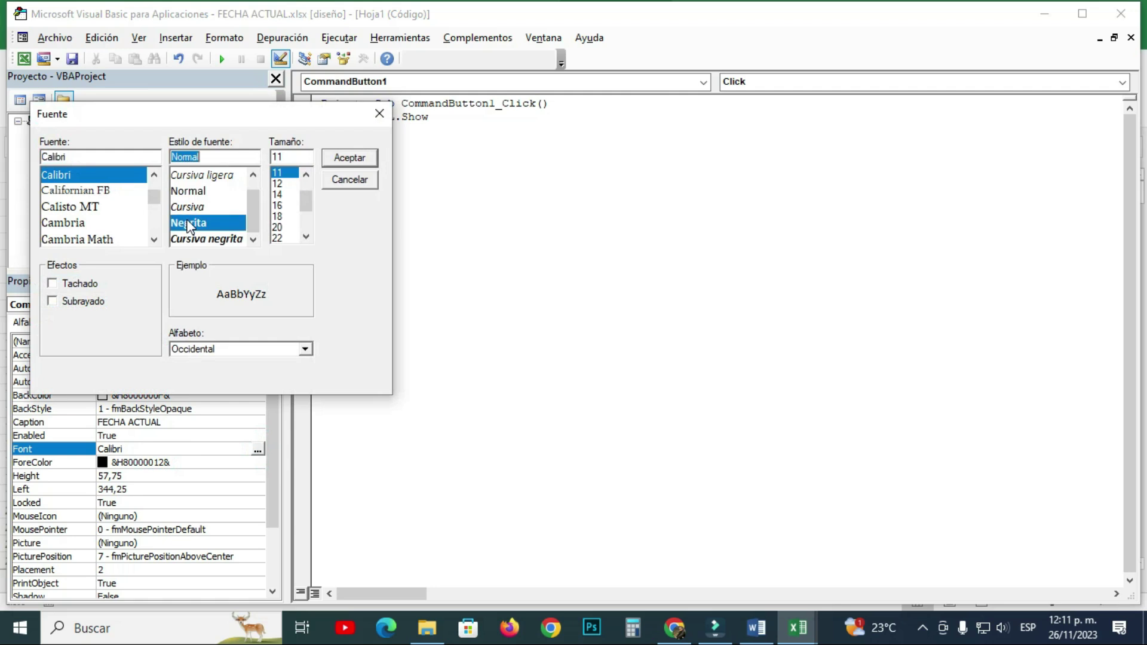
left_click(306, 237)
left_click(306, 237)
left_click(306, 237)
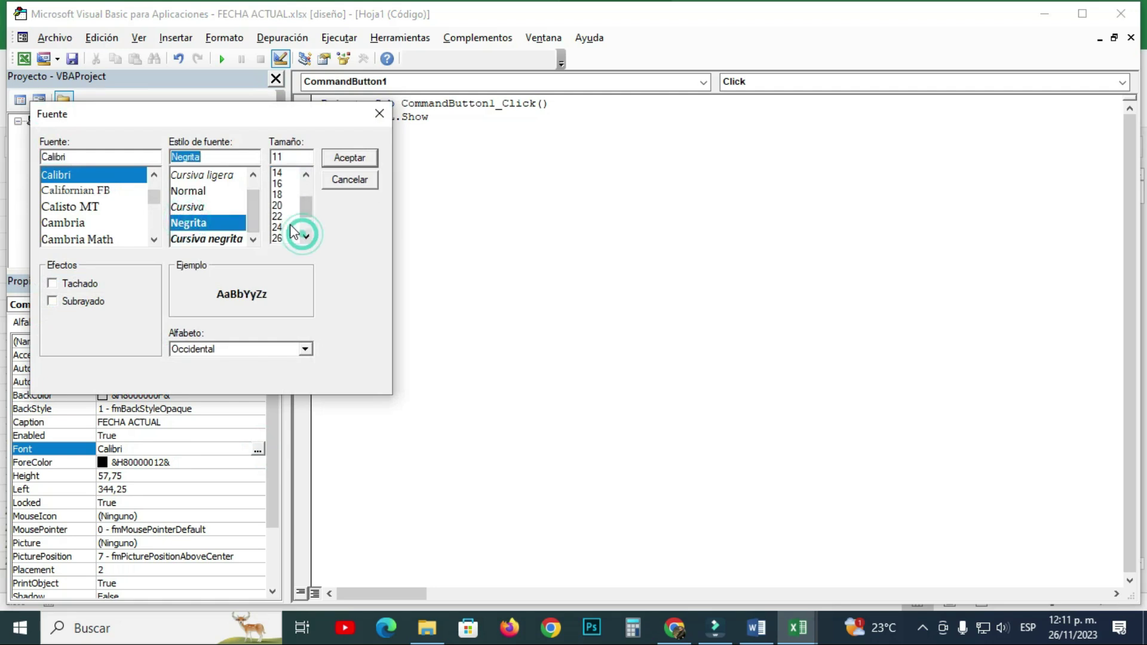
left_click(278, 206)
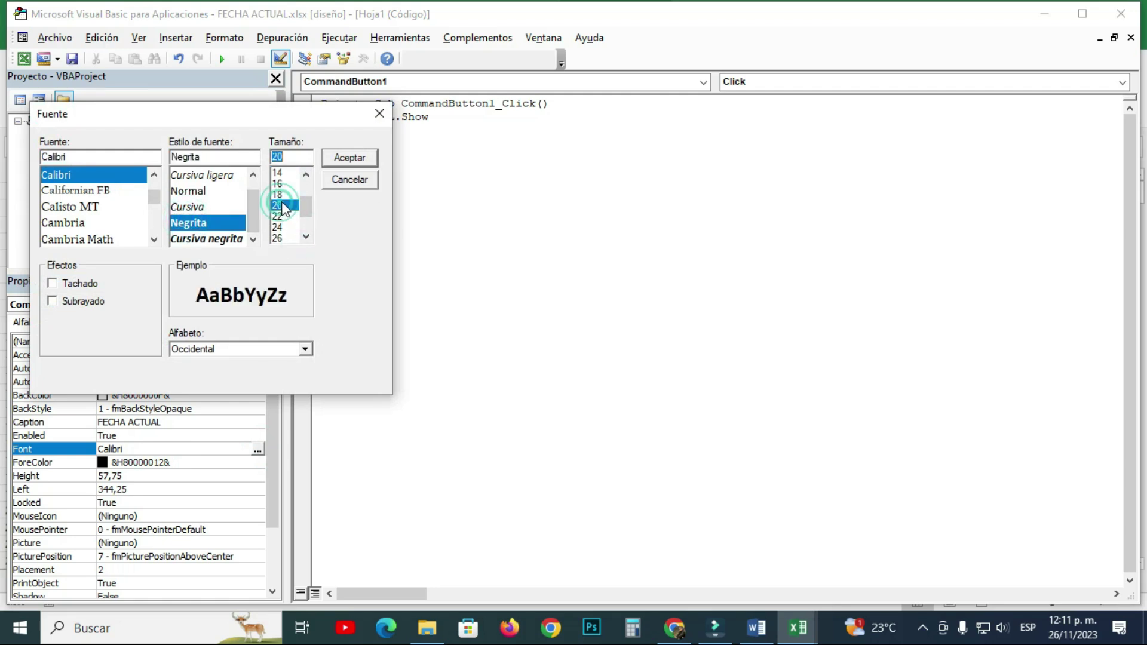
left_click(351, 158)
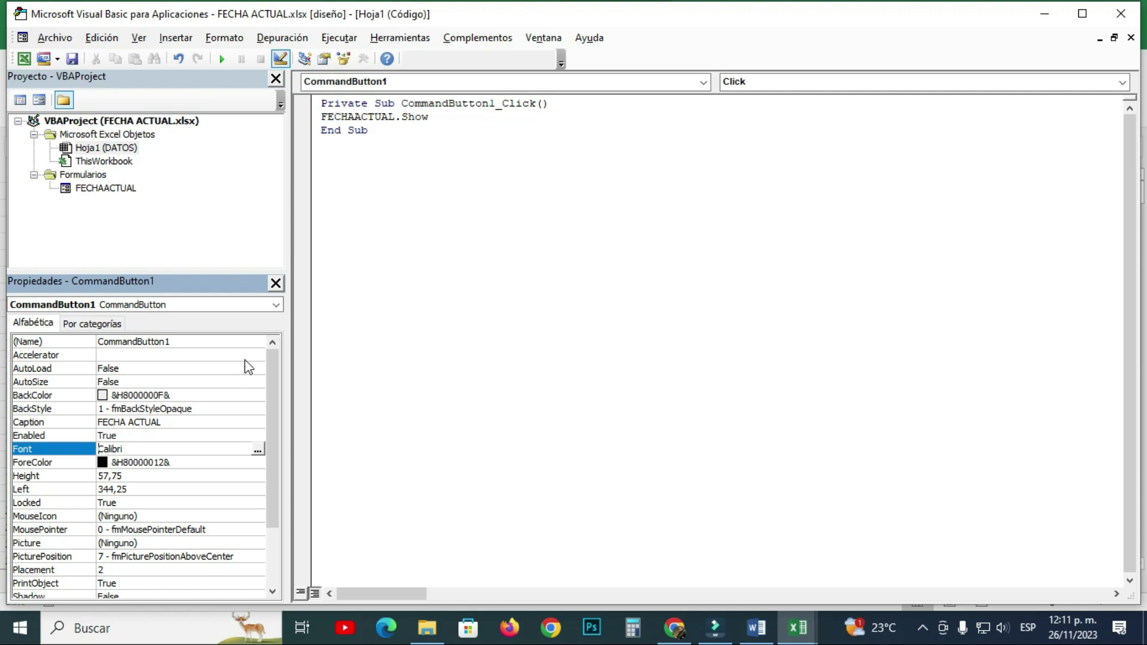
- Give the button a light cyan background from the palette and return to Excel
left_click(60, 399)
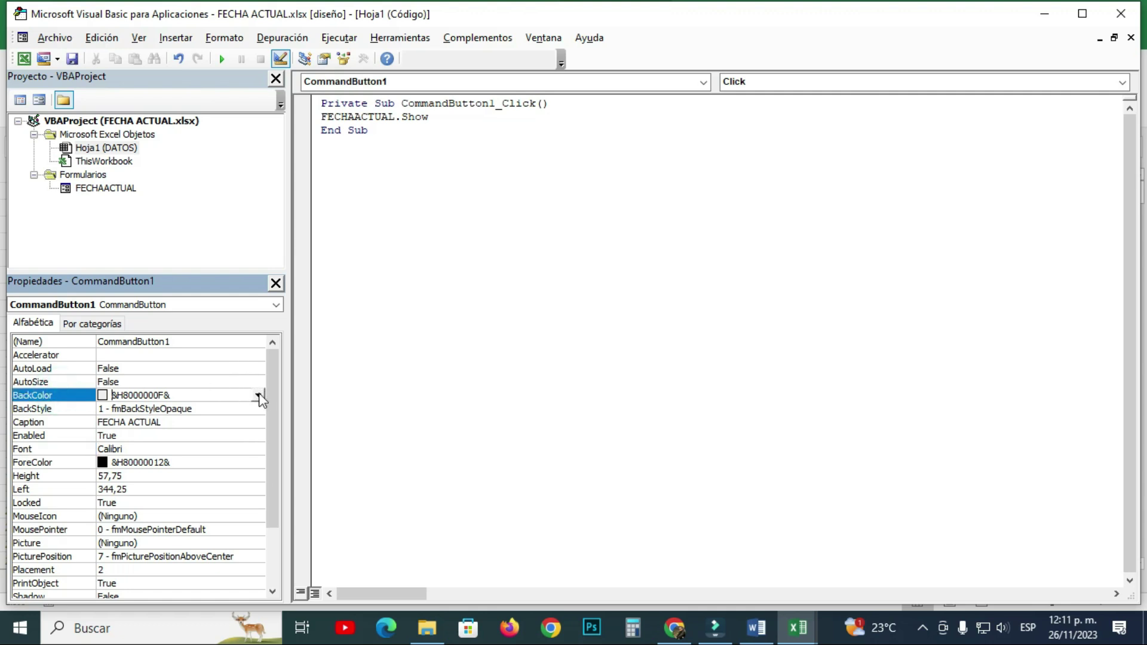
left_click(258, 395)
left_click(56, 413)
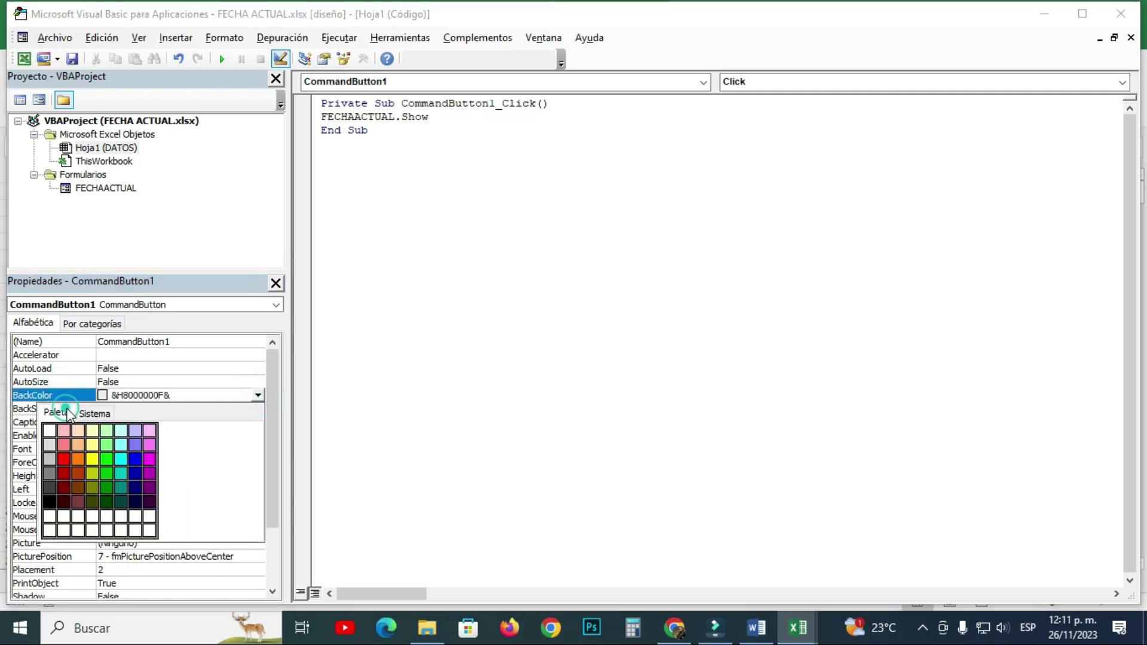
left_click(126, 435)
left_click(470, 373)
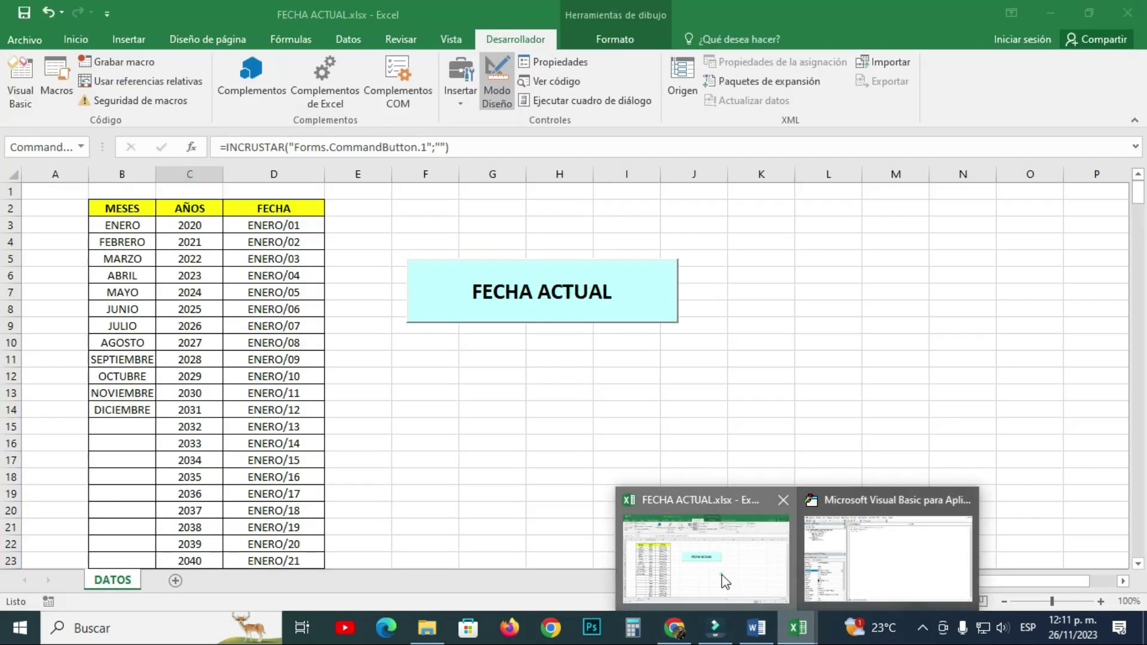
mouse_move(797, 627)
left_click(720, 570)
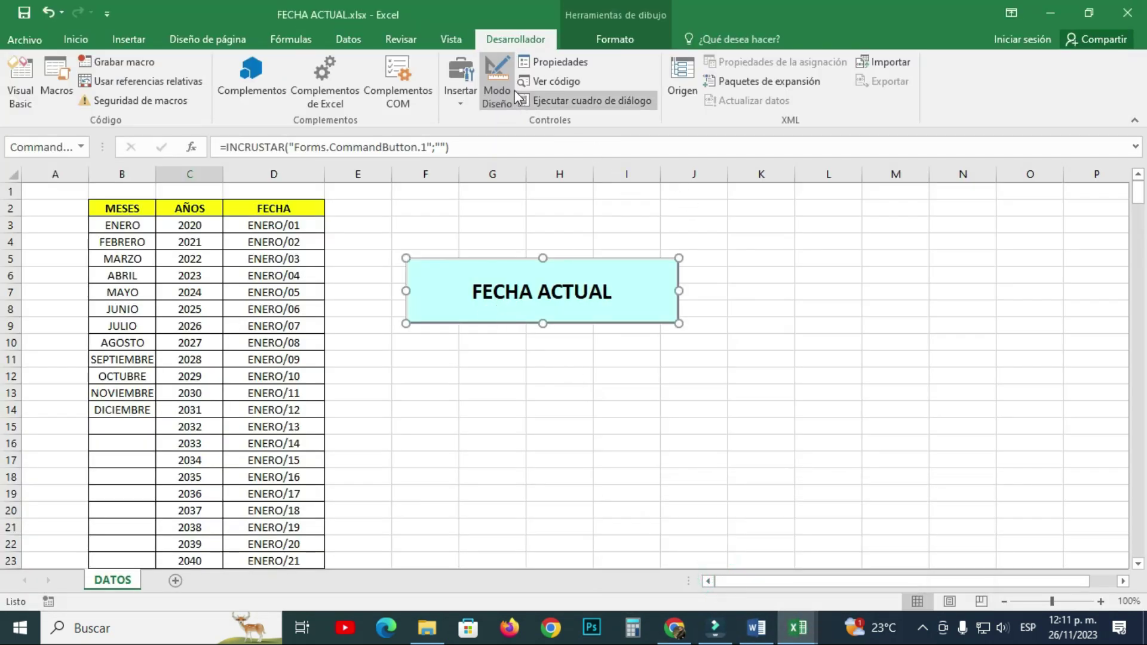
- Exit design mode, open the date form with the button, and choose MAYO as the month
left_click(494, 84)
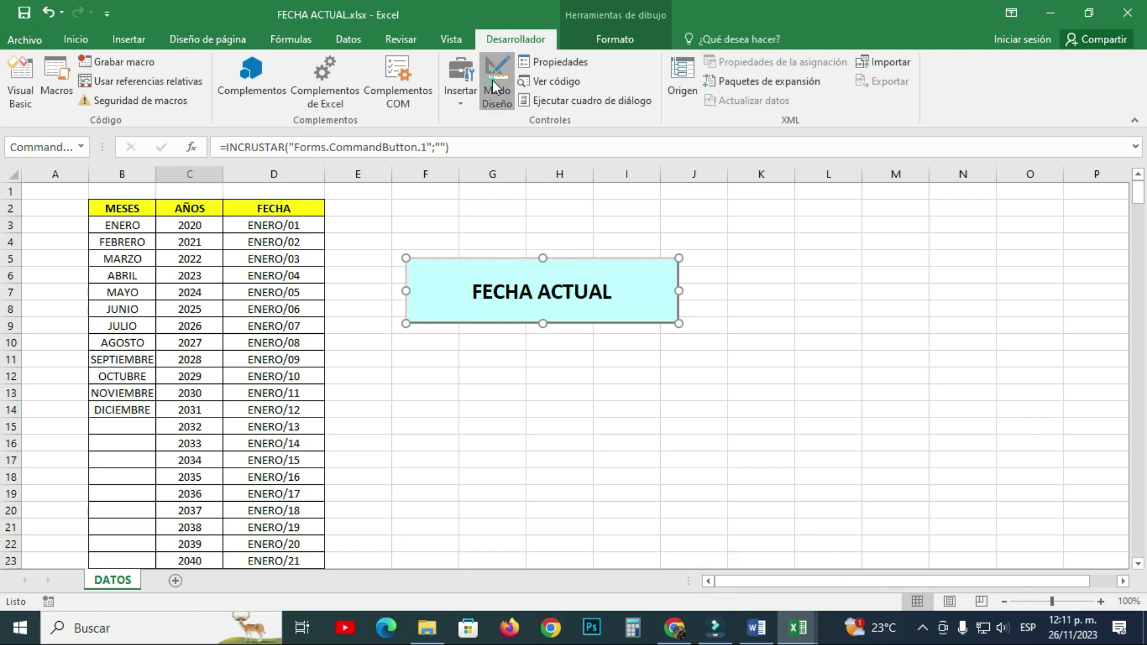
left_click(559, 298)
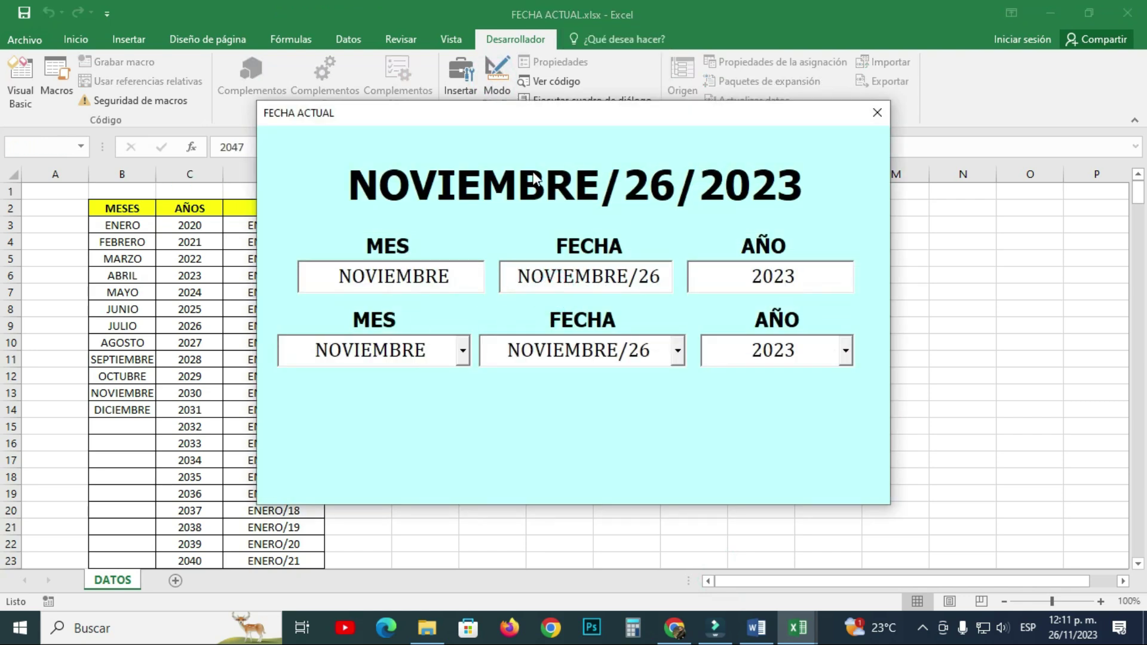
left_click(464, 356)
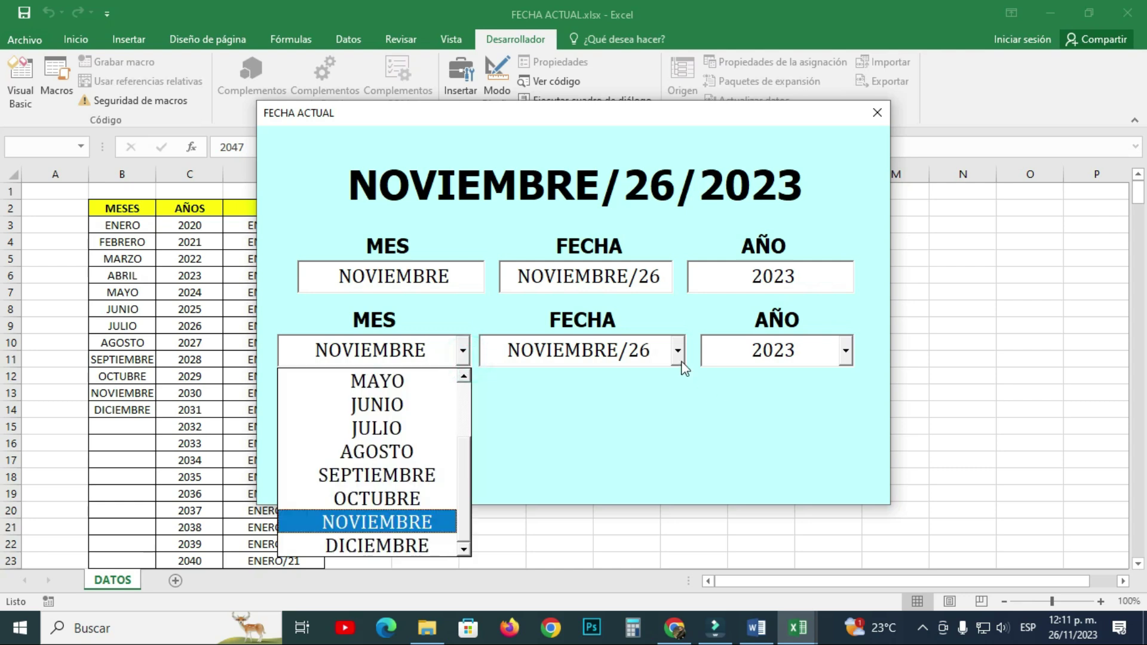
mouse_move(462, 504)
left_mouse_down()
mouse_move(455, 408)
mouse_move(461, 500)
left_mouse_up()
left_click(378, 401)
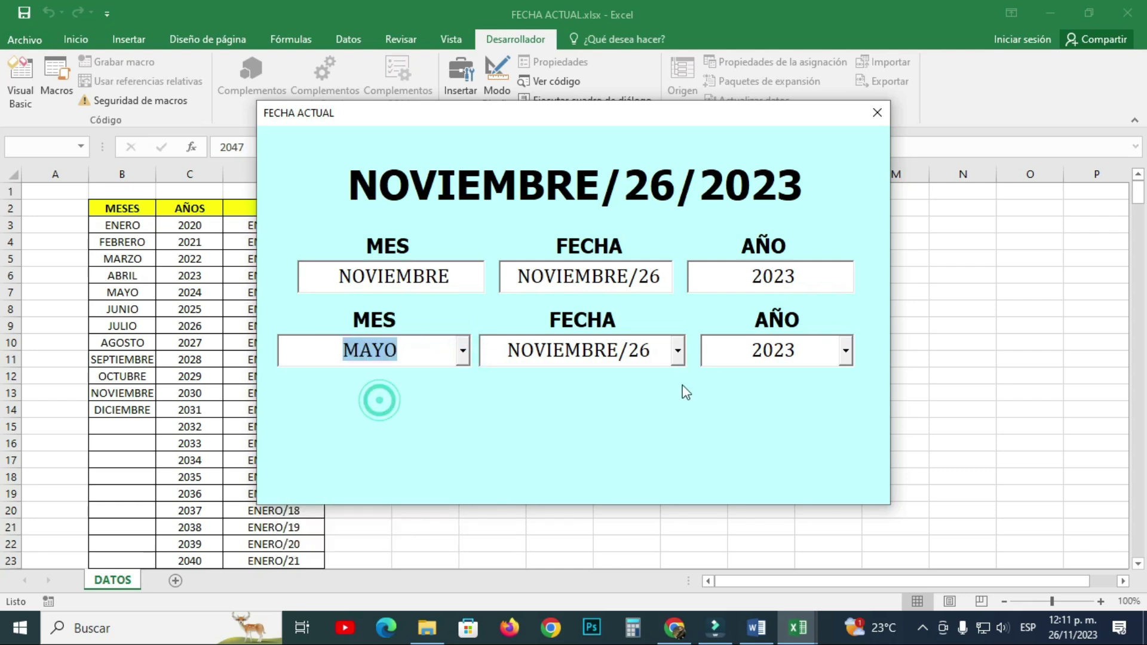
- Browse the FECHA list, then try years 2020, 2022 and 2024 in AÑO
left_click(678, 351)
mouse_move(680, 531)
left_mouse_down()
mouse_move(680, 385)
mouse_move(691, 550)
left_mouse_up()
left_click(787, 391)
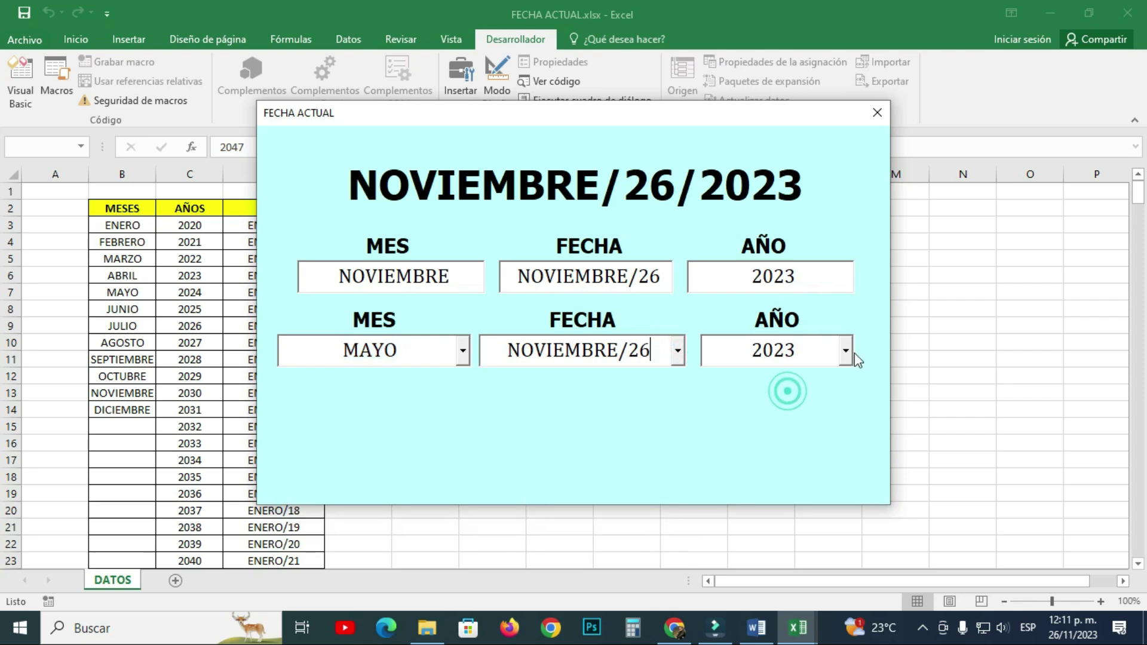
left_click(845, 350)
mouse_move(843, 423)
left_mouse_down()
mouse_move(841, 550)
mouse_move(841, 379)
left_mouse_up()
left_click(799, 384)
left_click(845, 351)
left_click(802, 427)
left_click(842, 356)
left_click(795, 429)
- Close and reopen the form to show today's date, then switch to the YouTube channel in Chrome
left_click(877, 113)
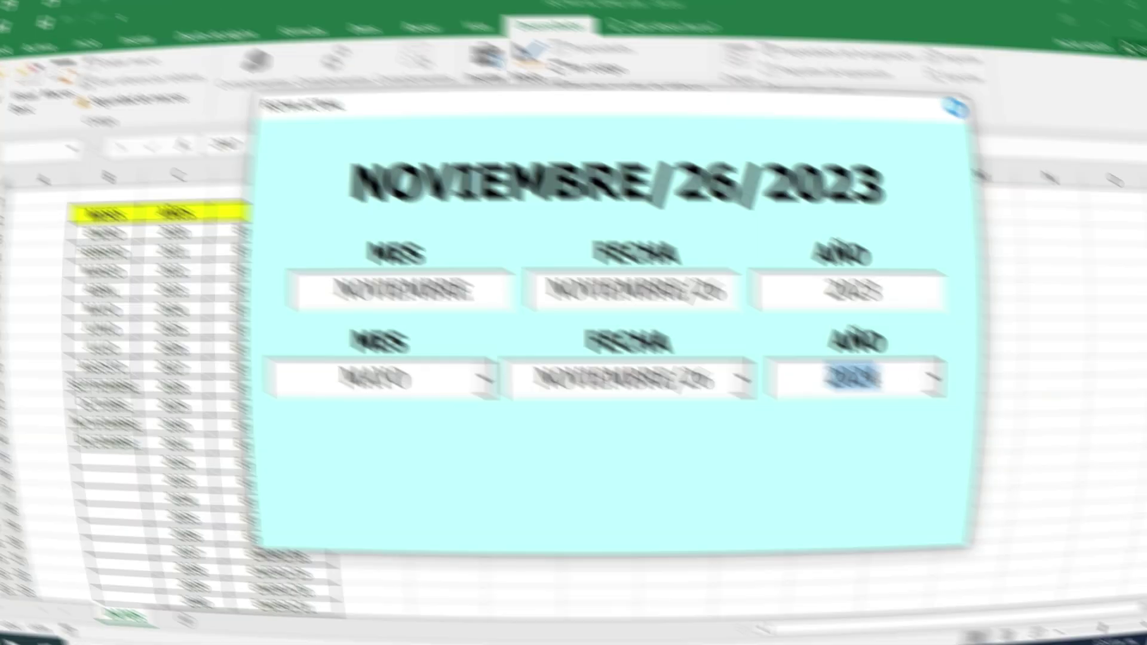
left_click(560, 311)
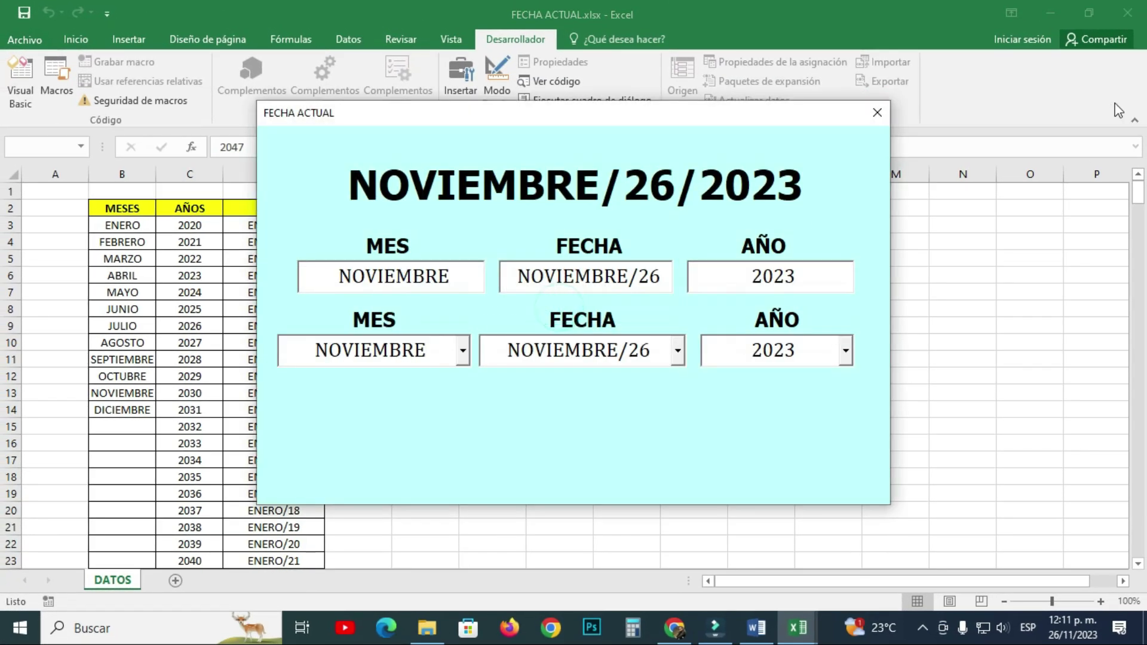
left_click(877, 112)
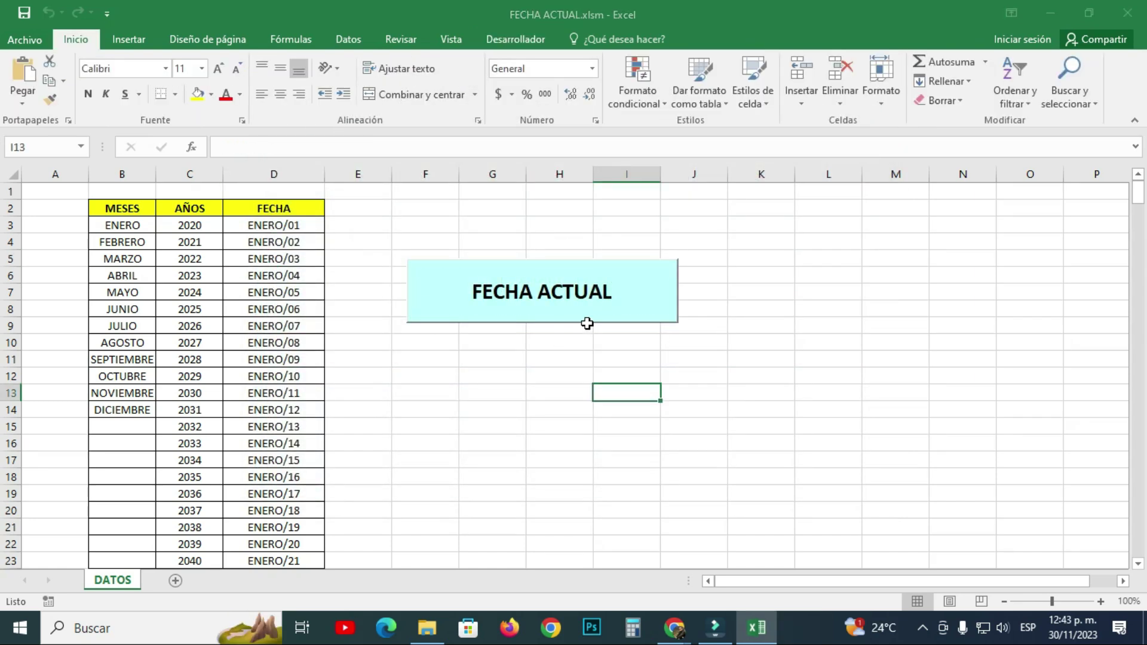
left_click(560, 308)
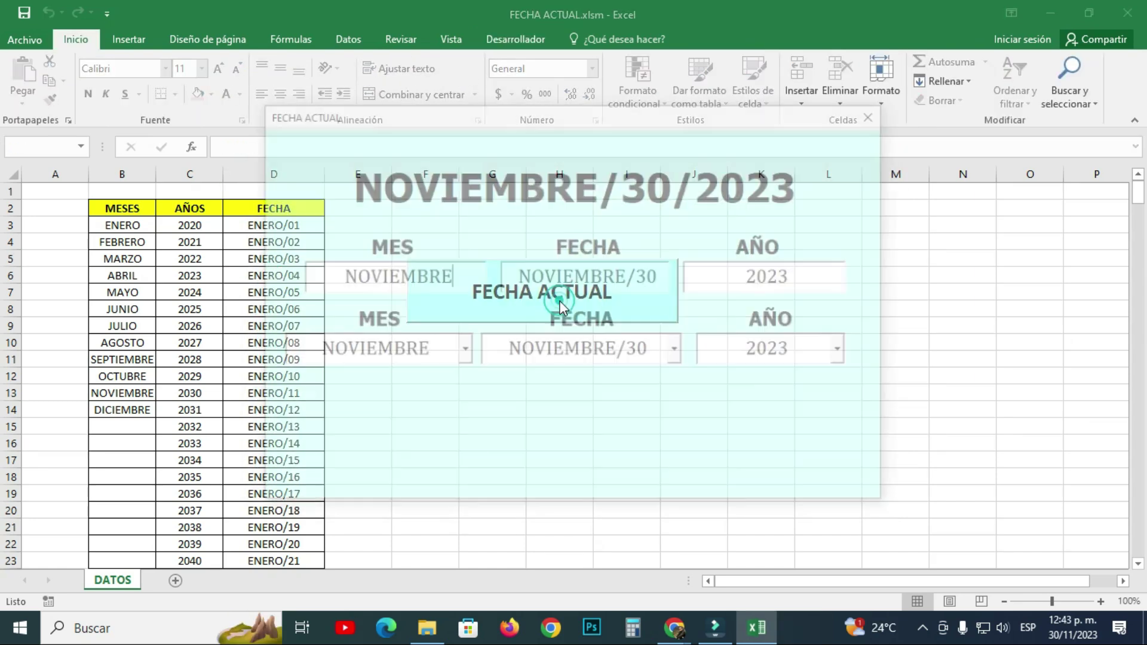
mouse_move(674, 629)
left_click(764, 567)
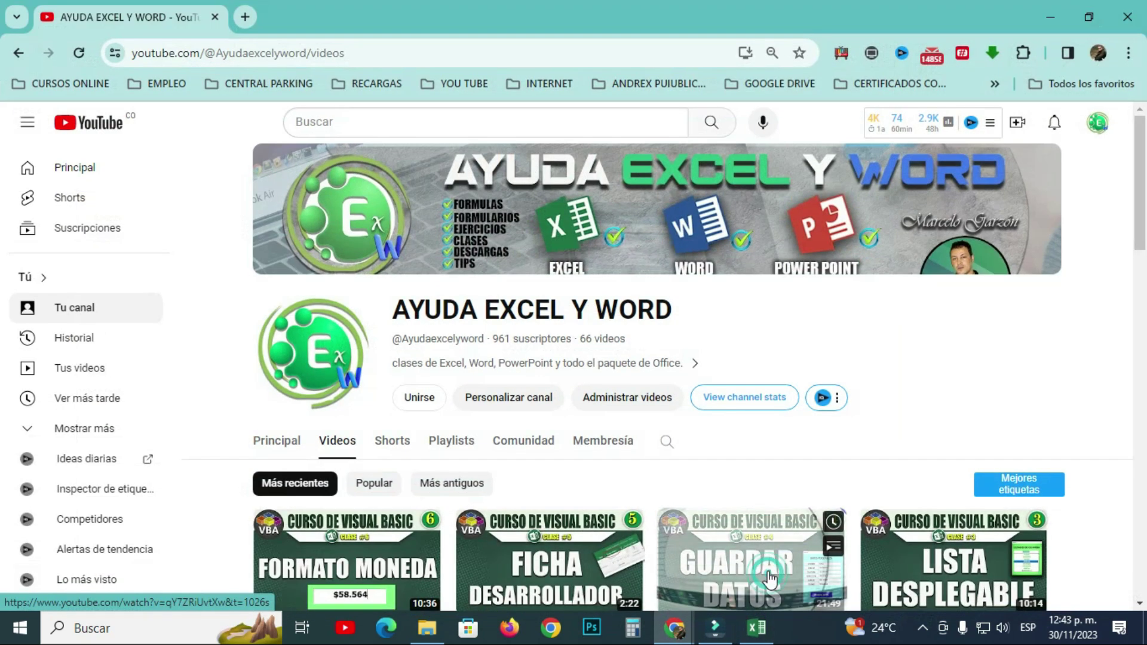
scroll(592, 237, "down", 3)
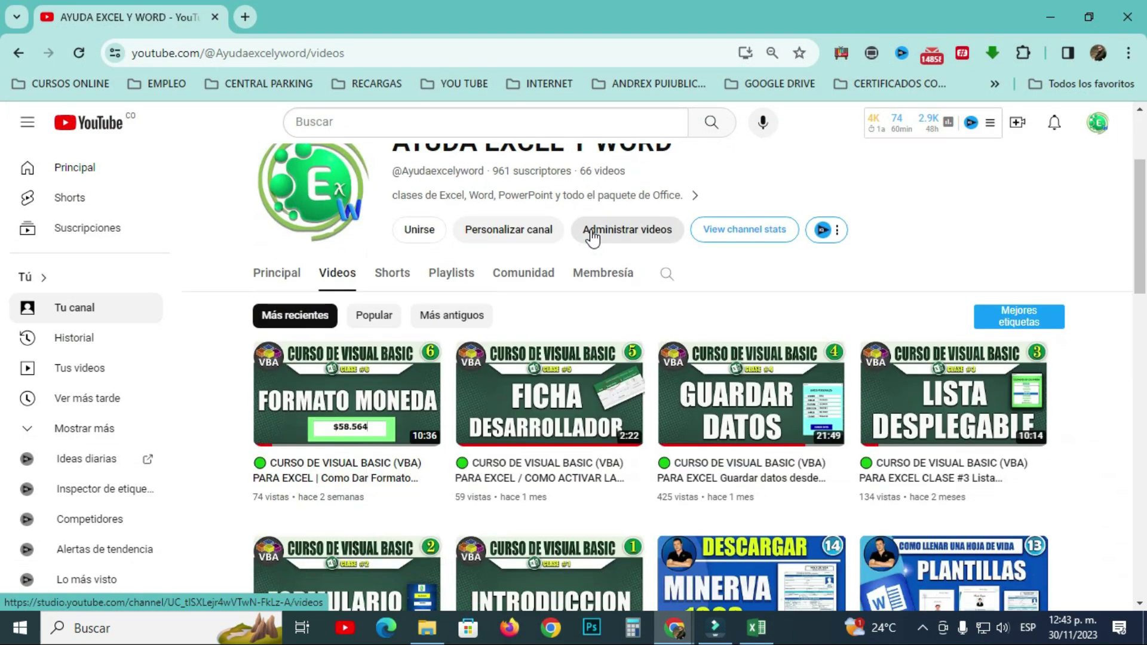
scroll(823, 273, "down", 4)
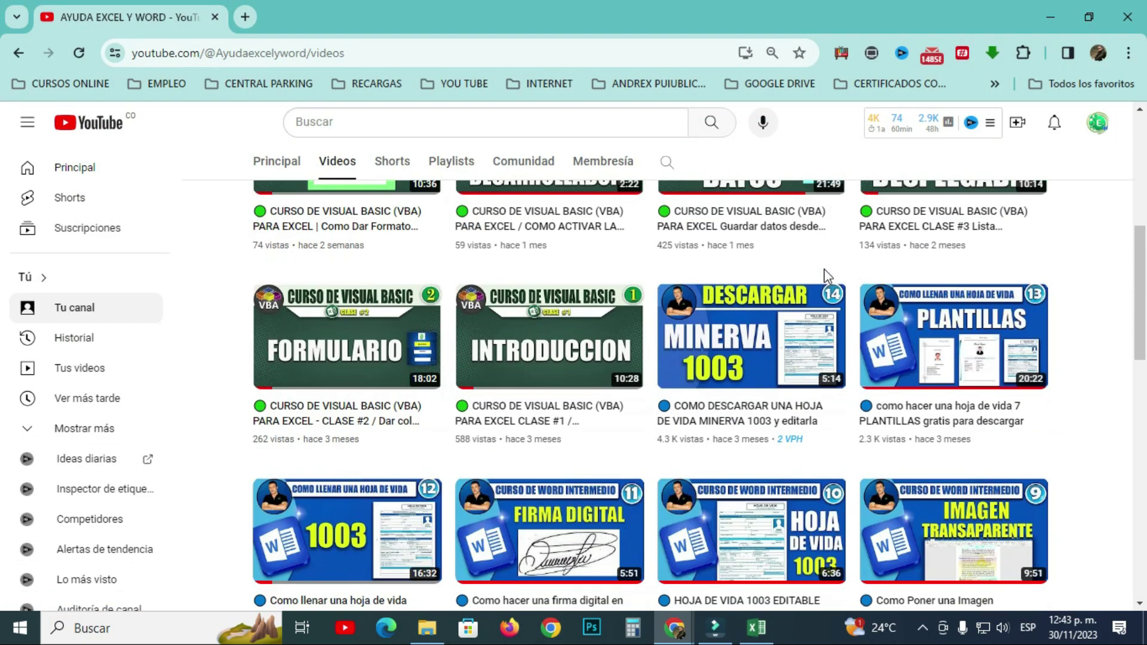
scroll(825, 276, "down", 1)
scroll(824, 276, "down", 3)
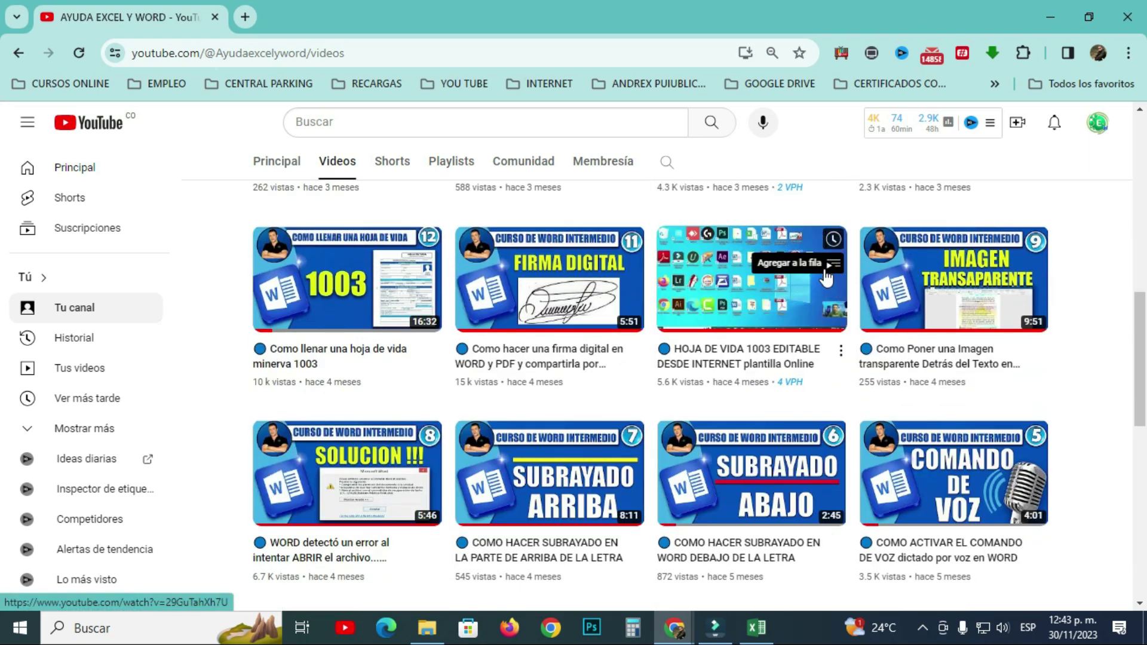
scroll(826, 277, "down", 4)
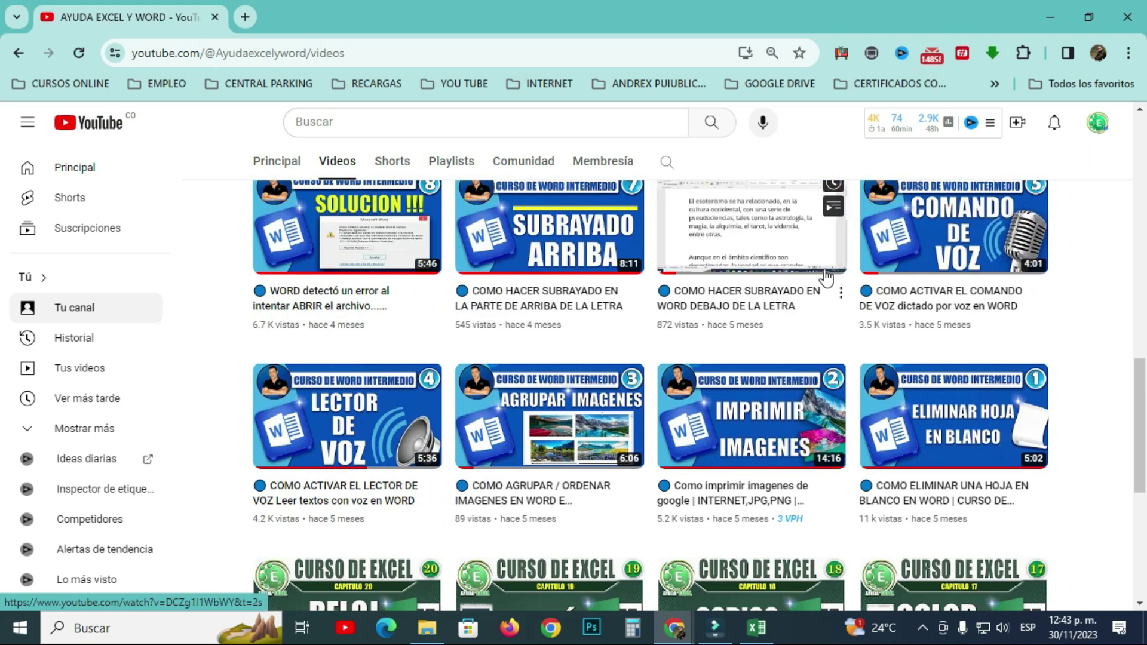
scroll(826, 277, "down", 4)
scroll(826, 276, "down", 1)
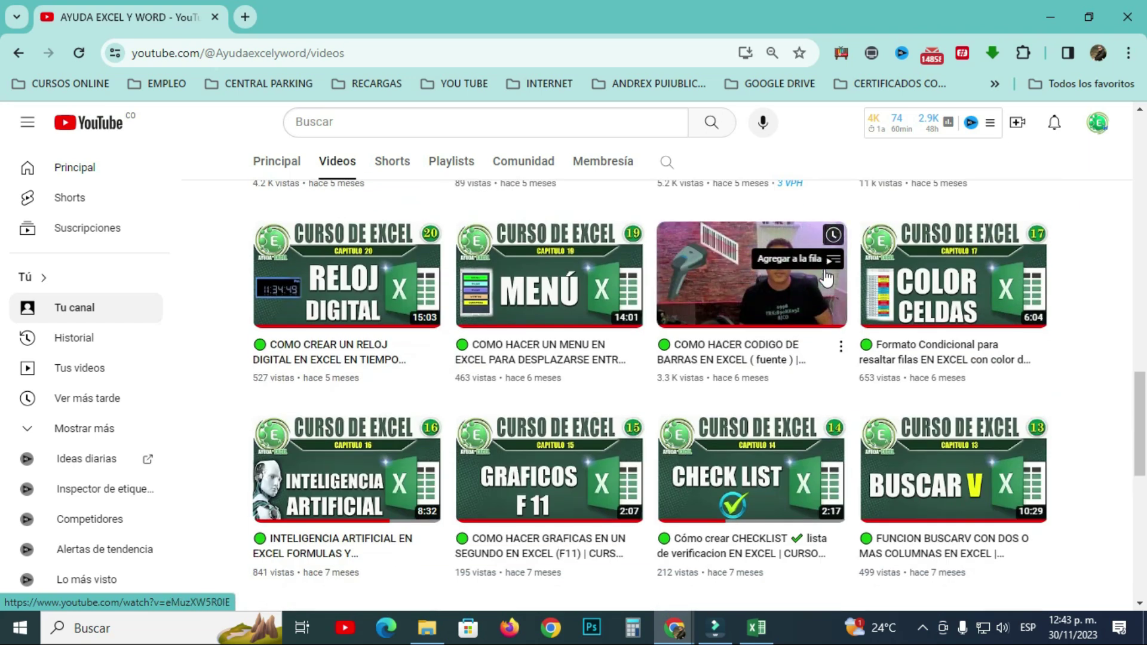
scroll(826, 277, "down", 3)
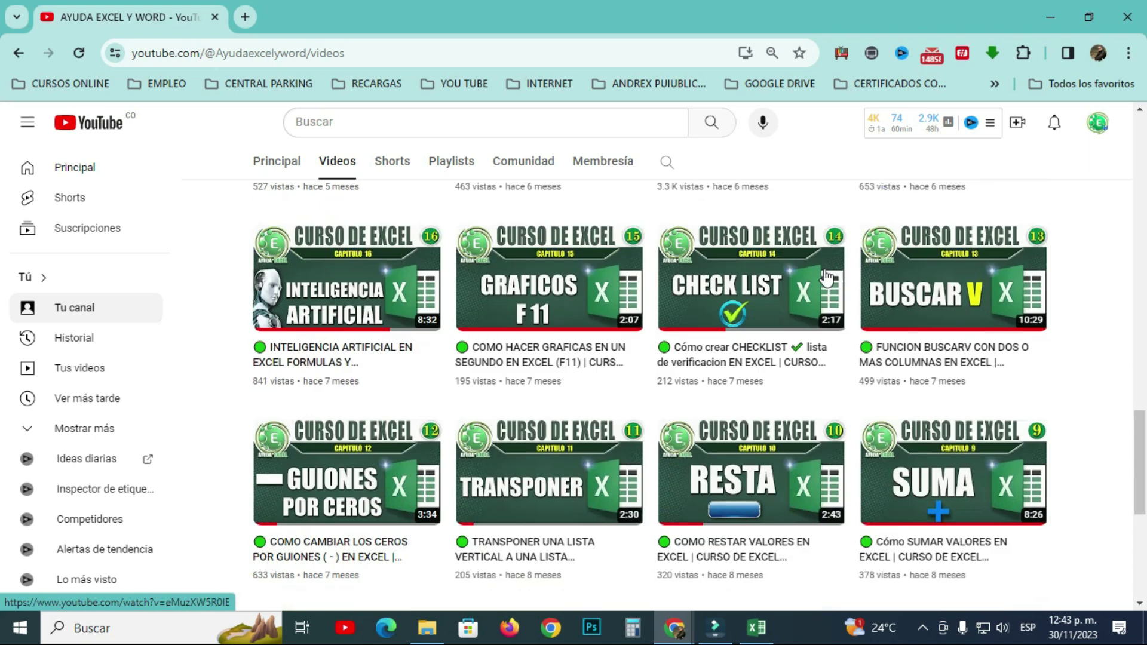
scroll(826, 276, "down", 1)
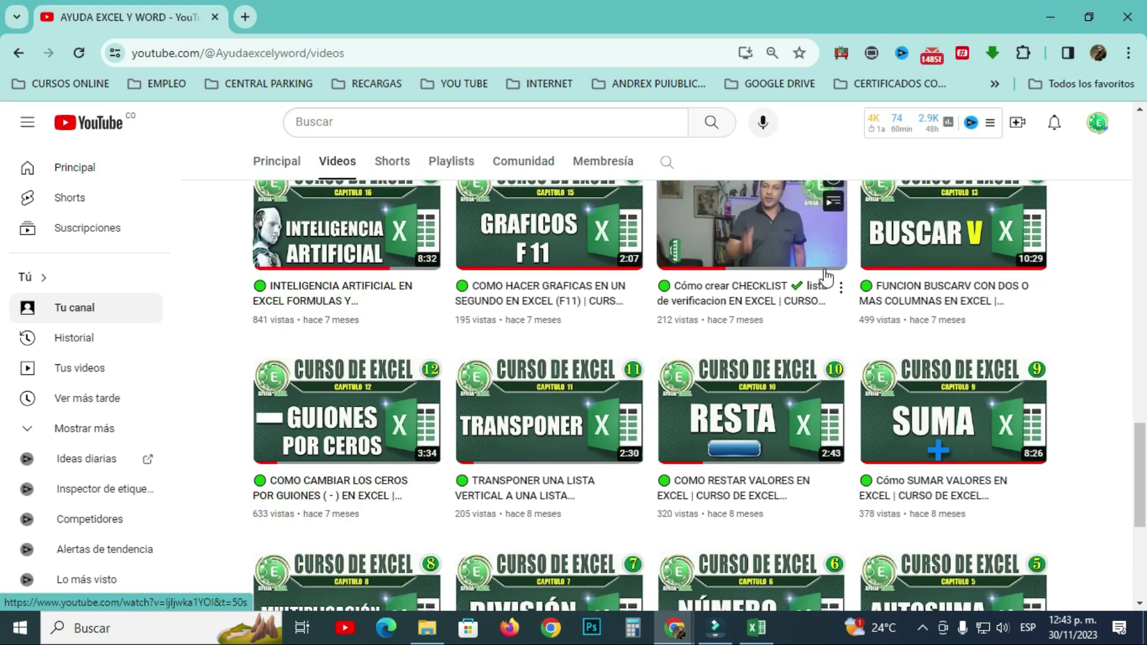
scroll(826, 276, "down", 3)
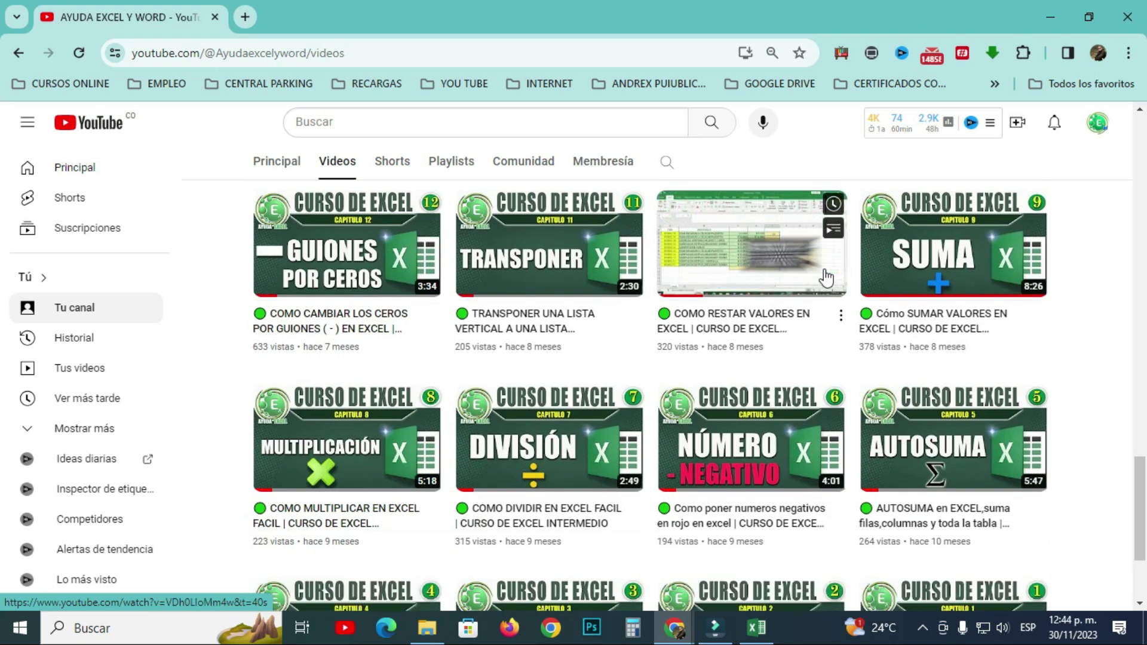
scroll(826, 277, "down", 3)
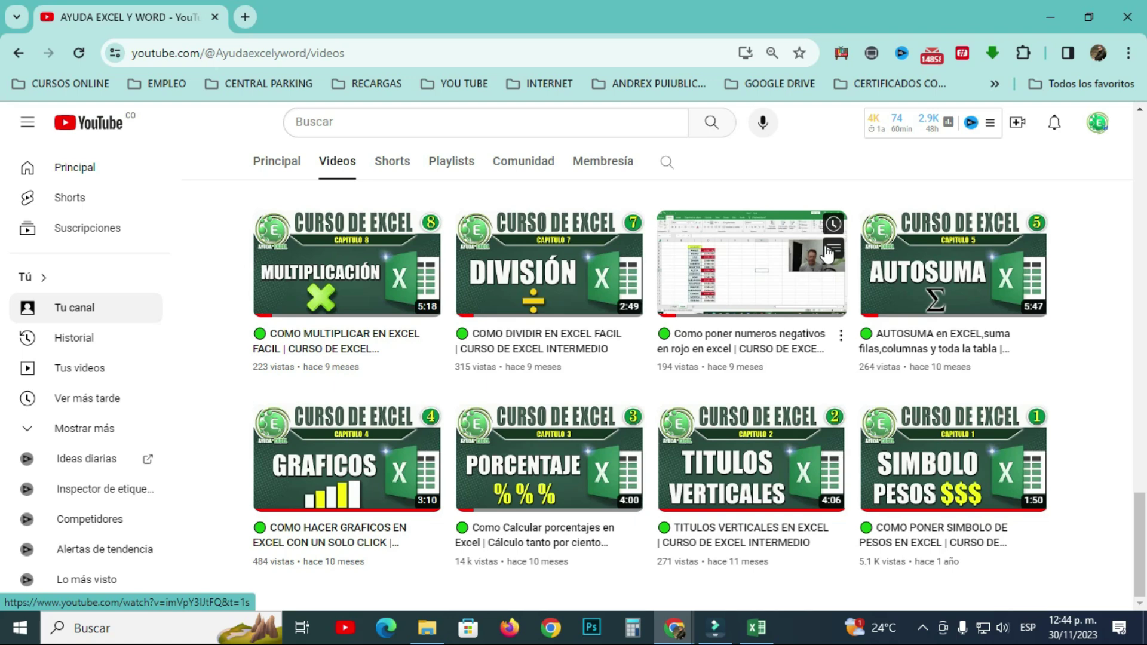
scroll(646, 262, "down", 3)
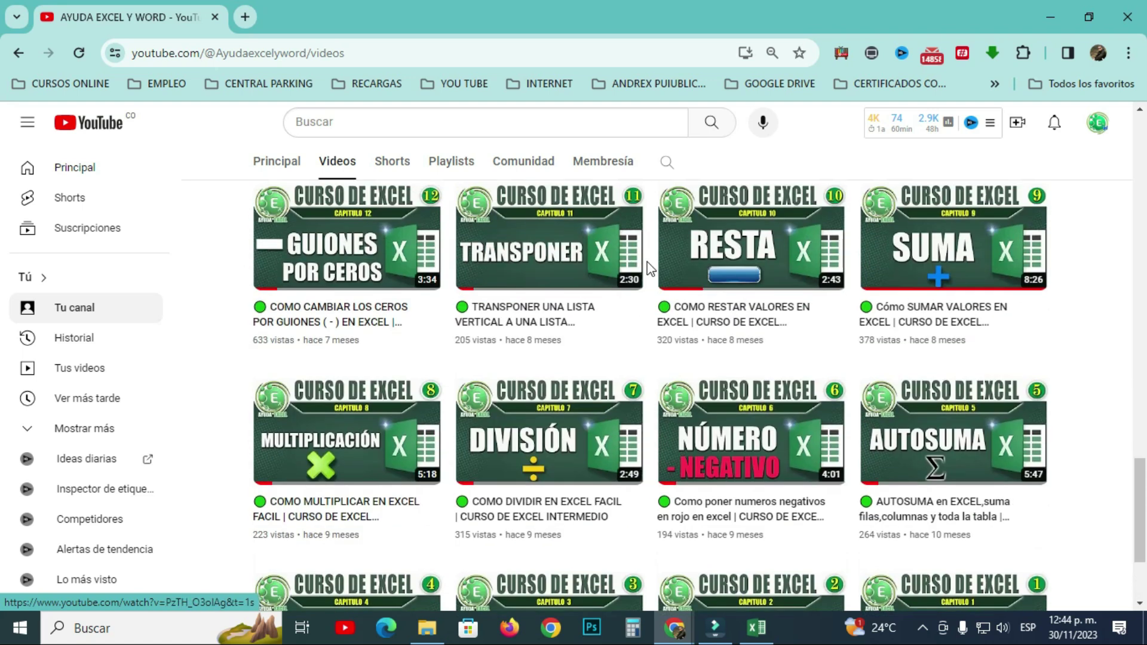
scroll(647, 262, "down", 3)
scroll(649, 266, "down", 3)
scroll(650, 270, "up", 7)
scroll(649, 270, "up", 6)
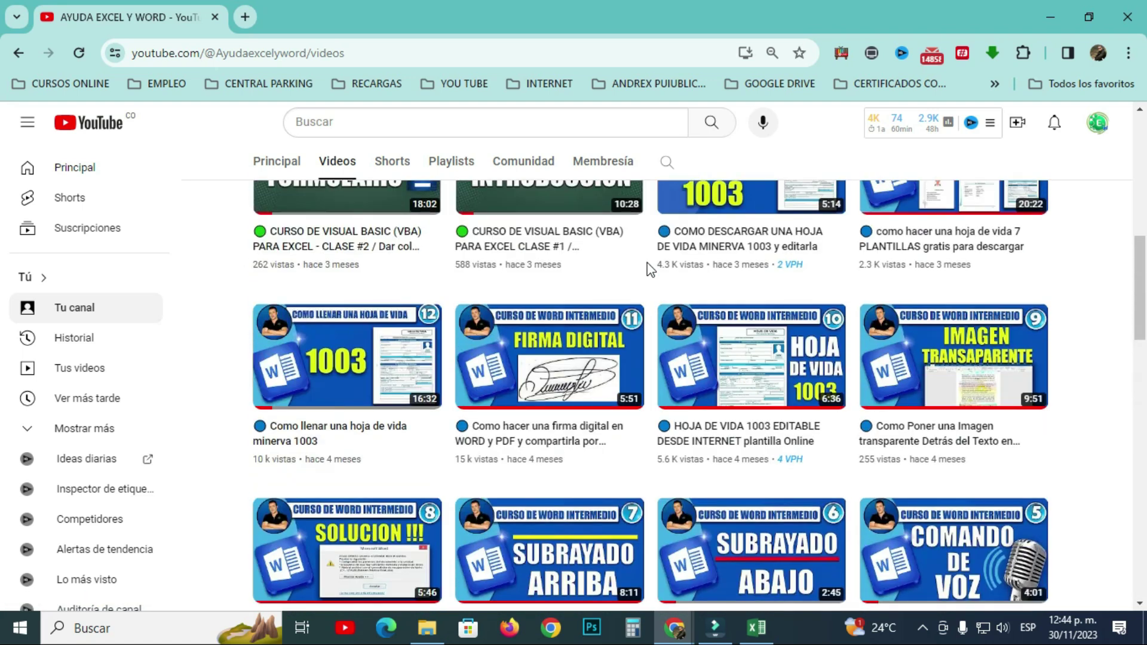
scroll(650, 270, "up", 4)
scroll(650, 270, "up", 4)
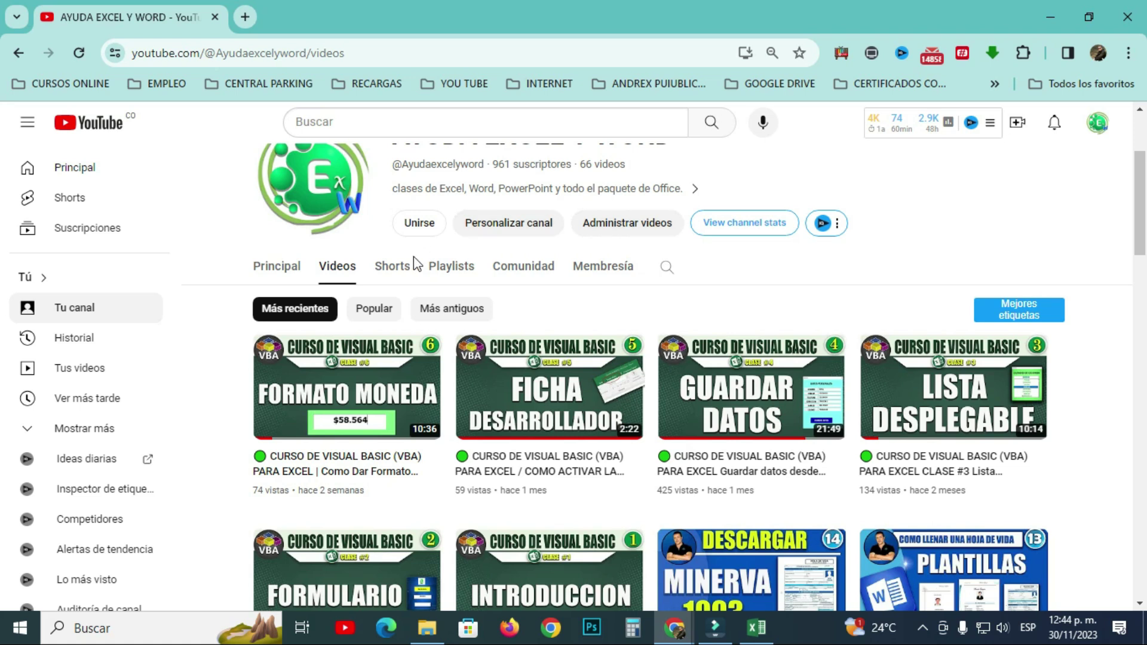
left_click(395, 266)
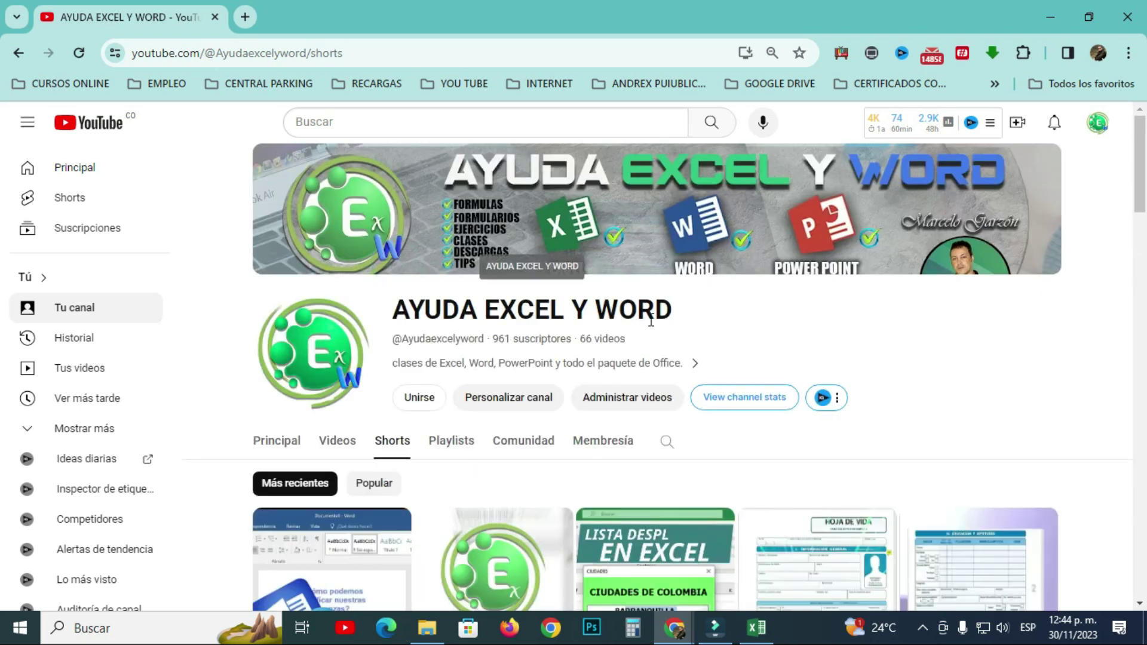
- Scroll down through the AYUDA EXCEL Y WORD Shorts listing and back up to the top
scroll(650, 321, "down", 4)
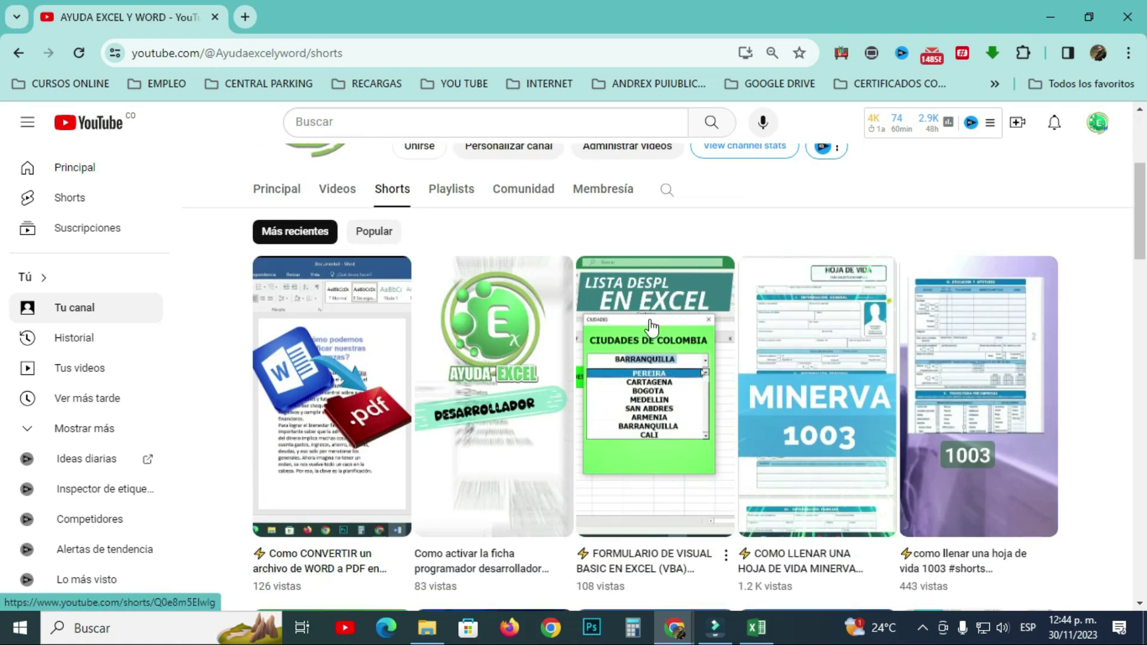
scroll(650, 328, "down", 4)
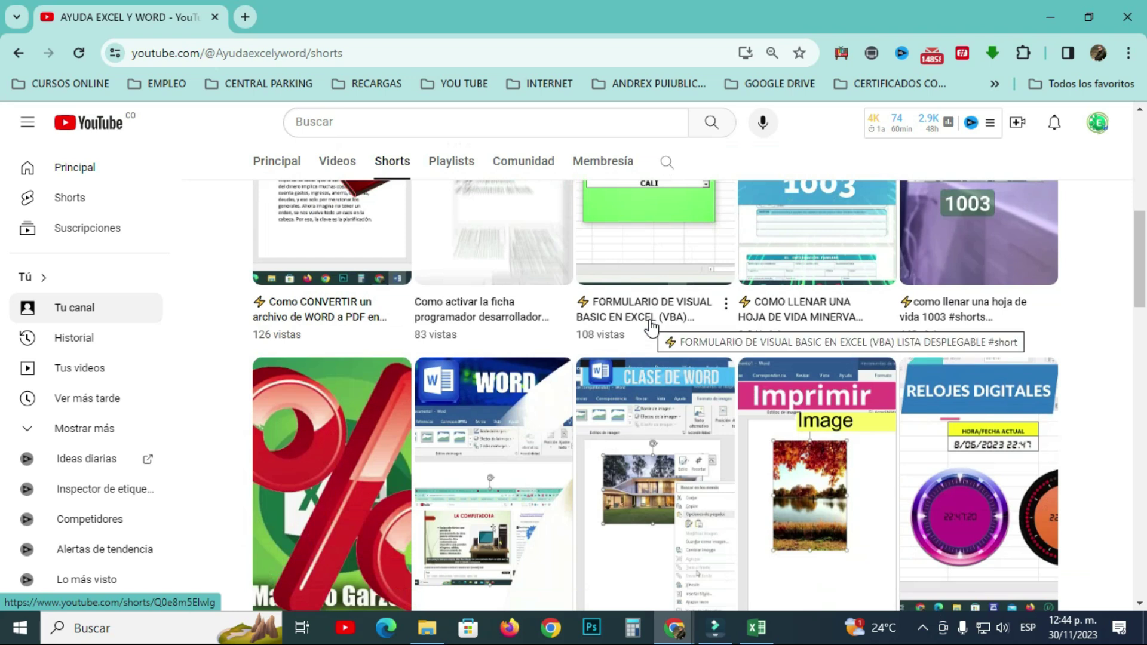
scroll(650, 327, "down", 4)
scroll(651, 327, "down", 4)
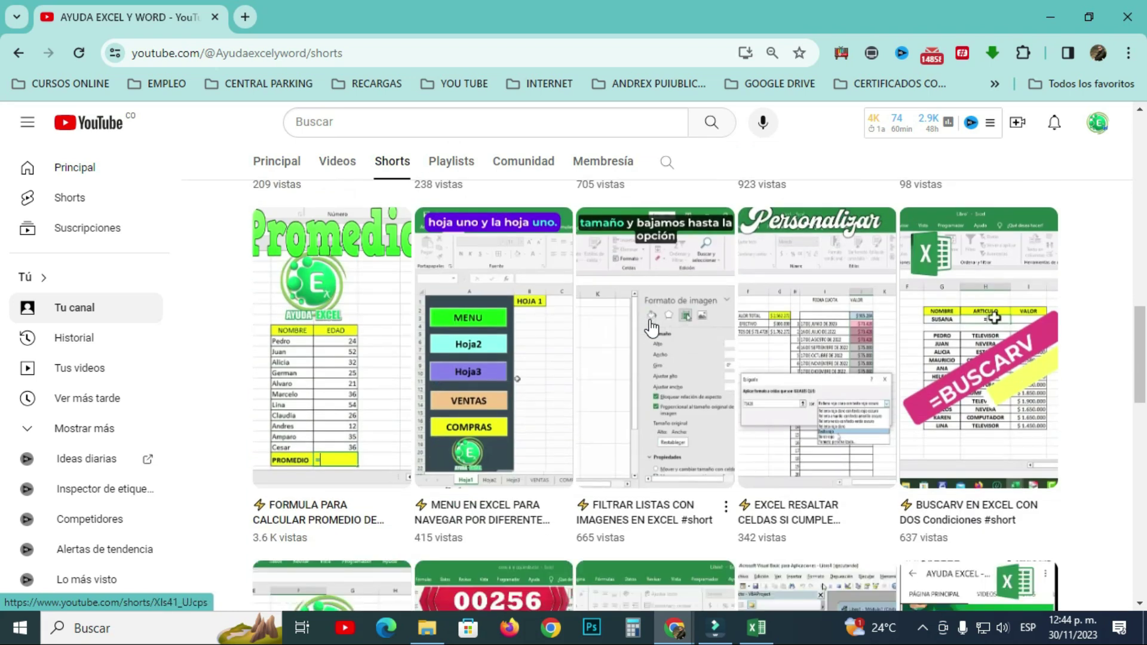
scroll(651, 328, "down", 4)
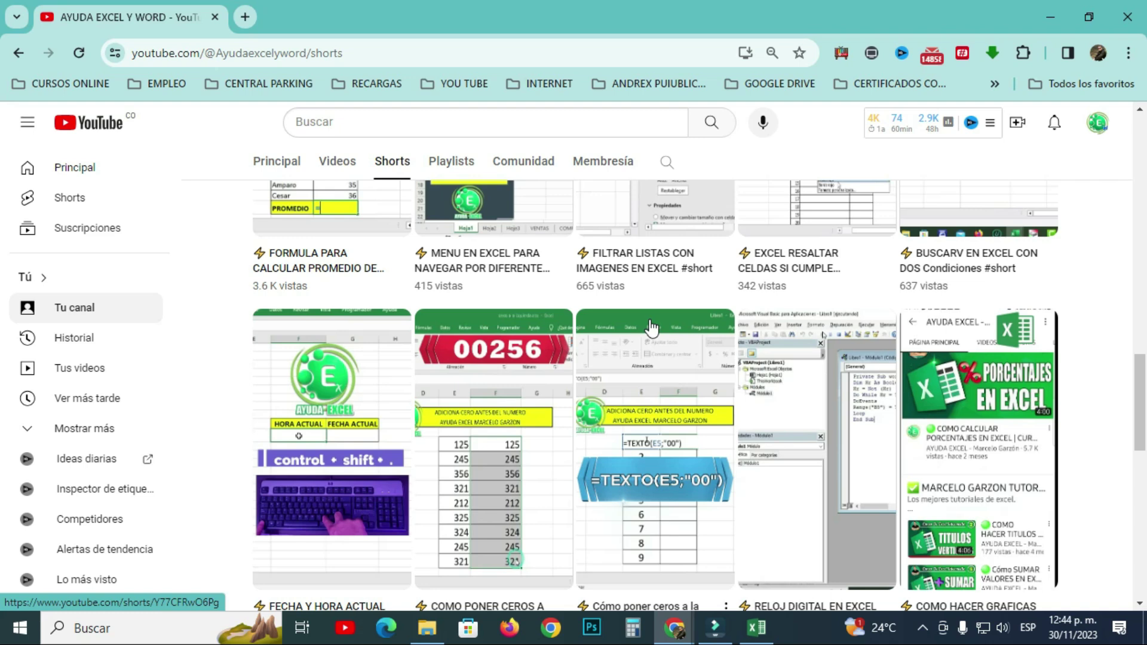
scroll(650, 328, "down", 4)
scroll(650, 327, "down", 2)
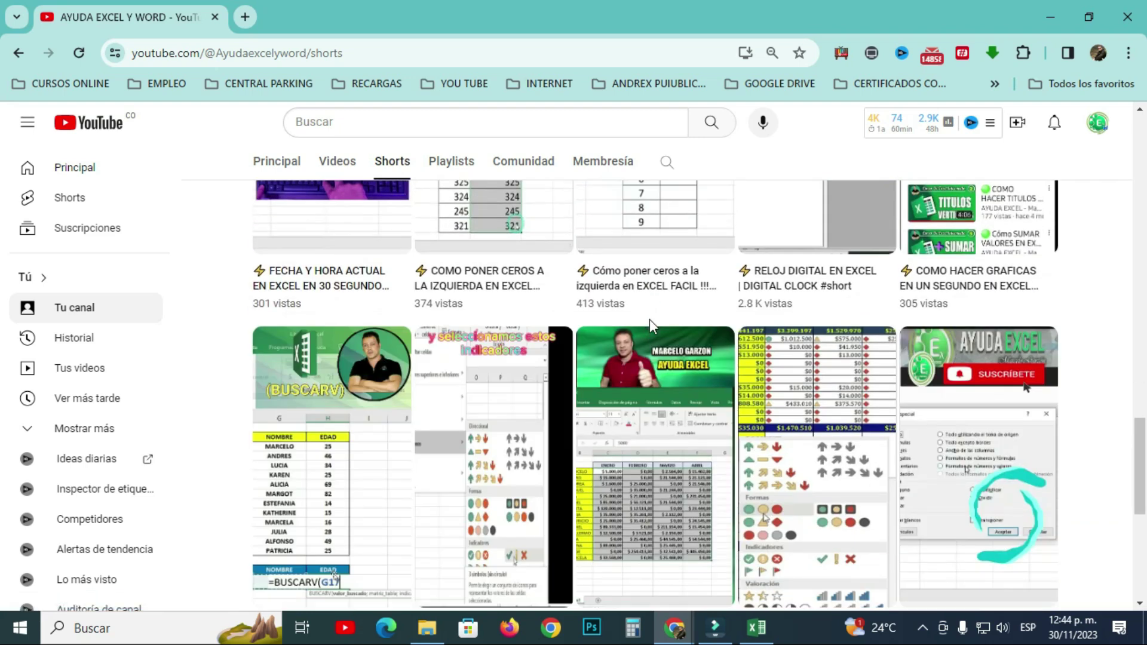
scroll(650, 319, "down", 3)
scroll(651, 327, "up", 5)
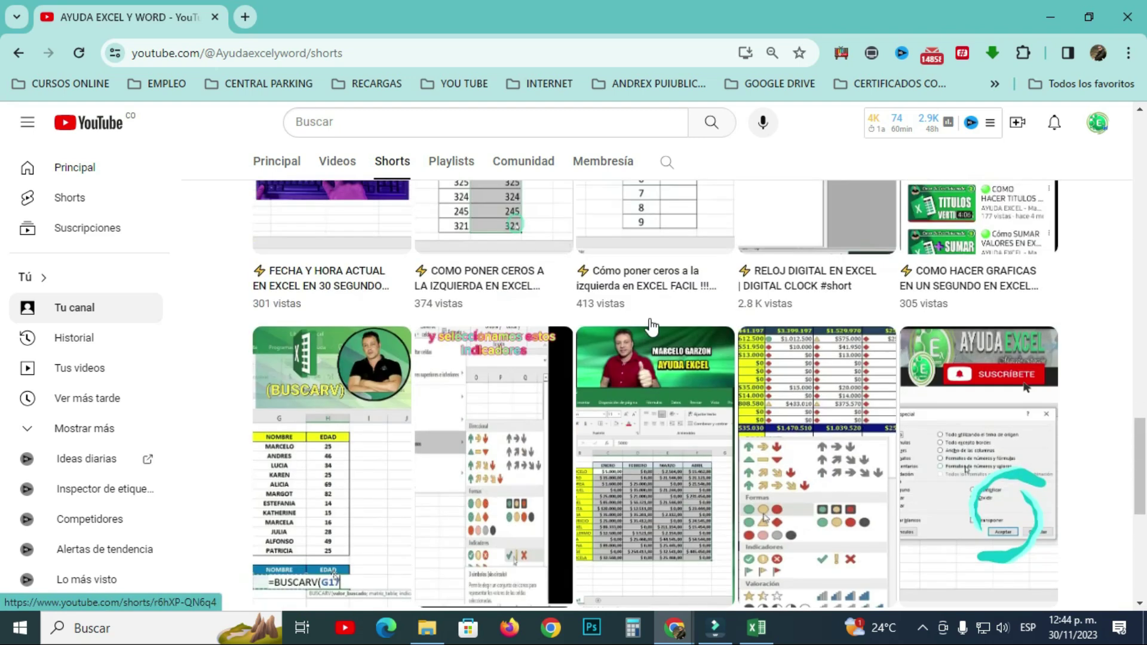
scroll(651, 327, "up", 5)
scroll(651, 325, "up", 5)
scroll(653, 323, "up", 5)
scroll(653, 322, "up", 5)
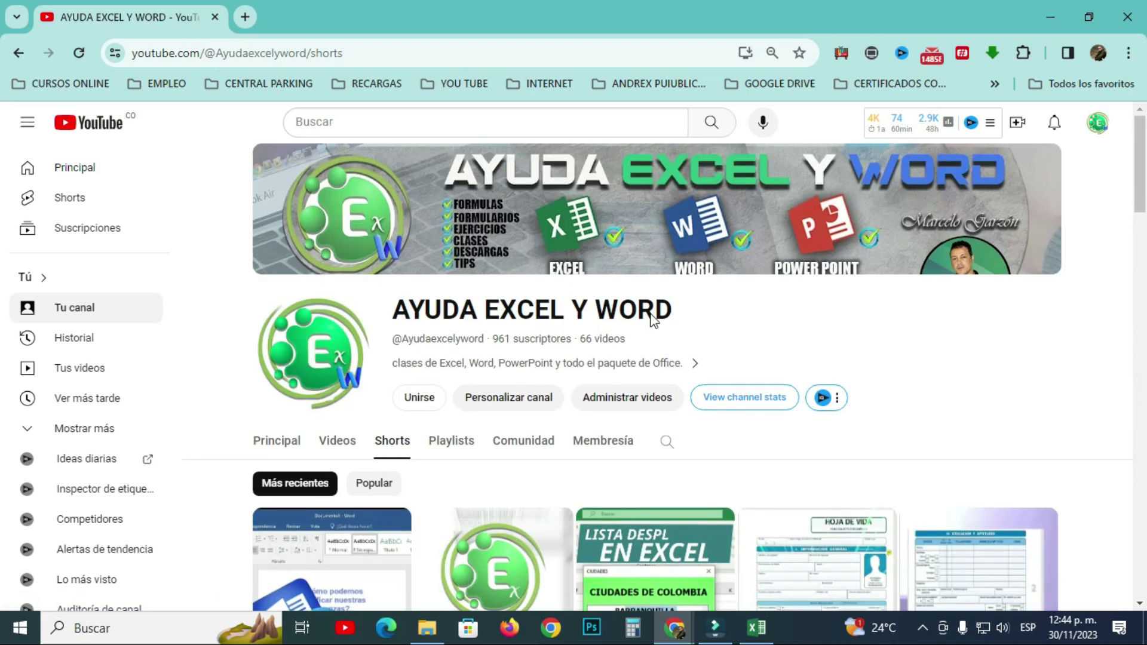